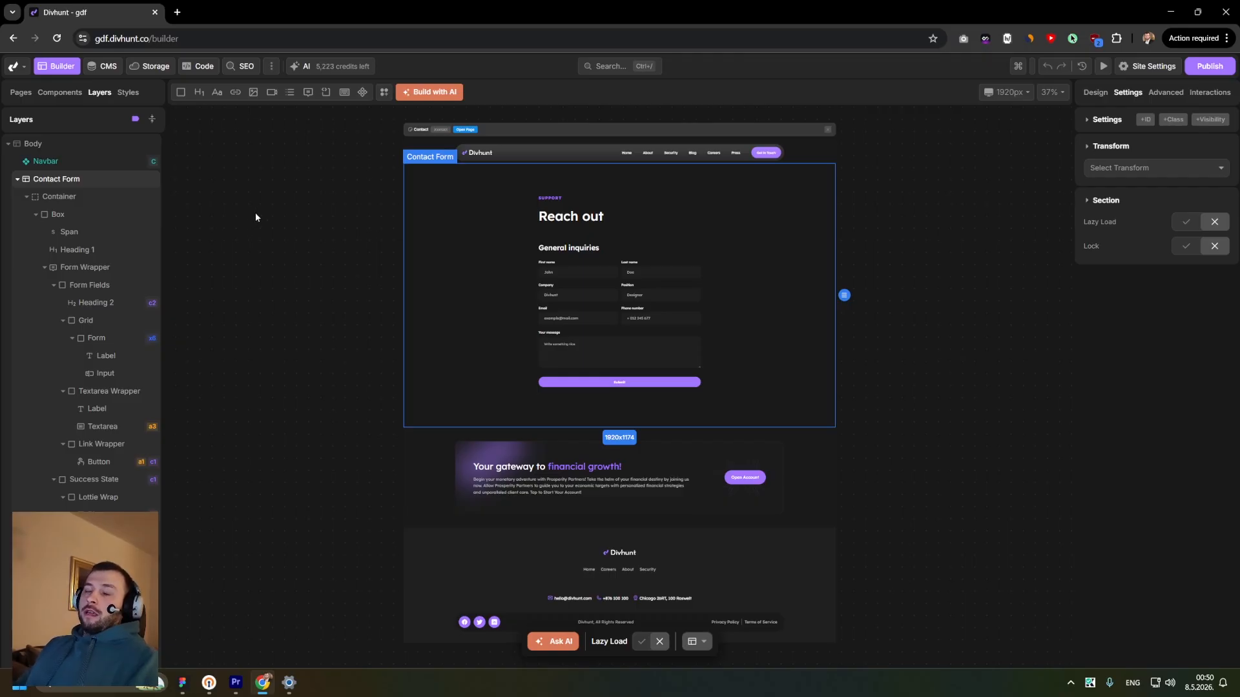
- Create a new form named services form from the site's form management
click(272, 71)
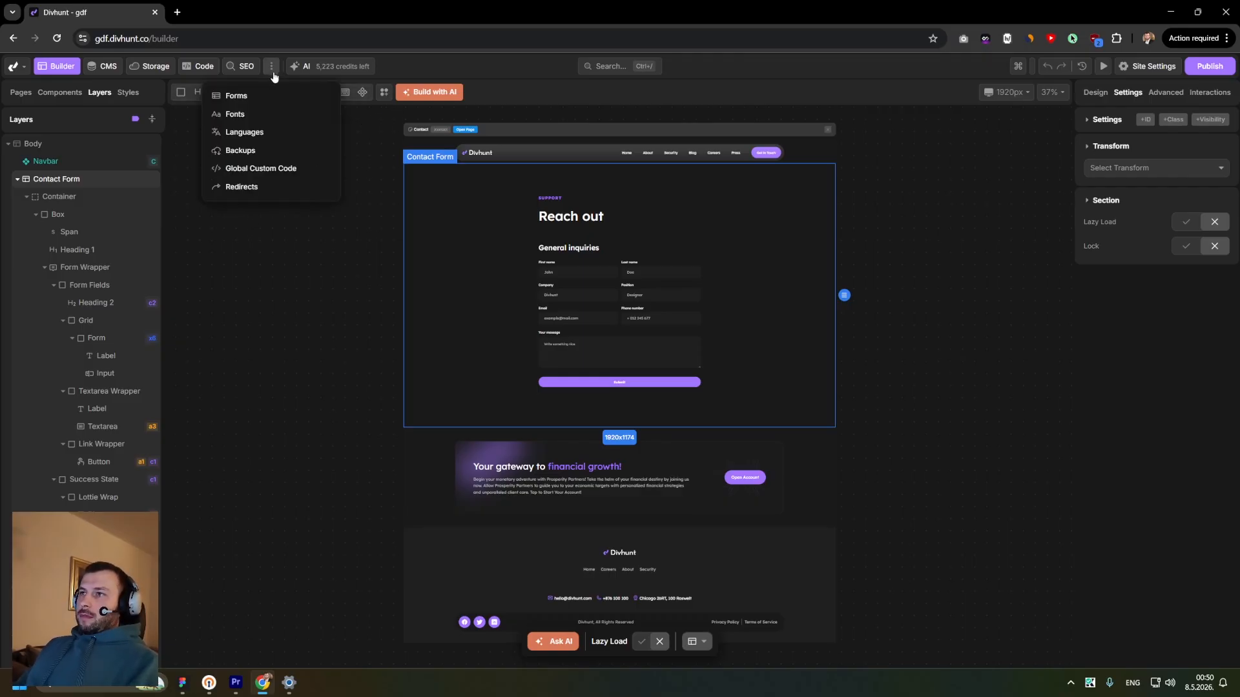
click(240, 94)
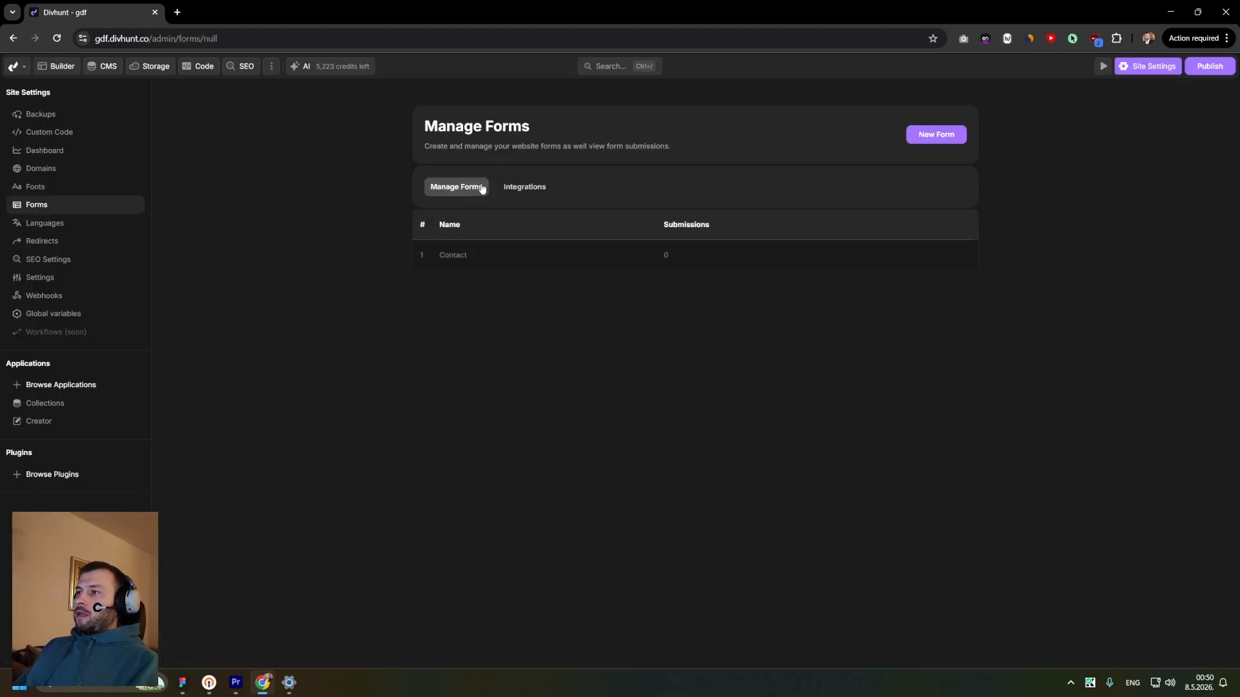
click(925, 142)
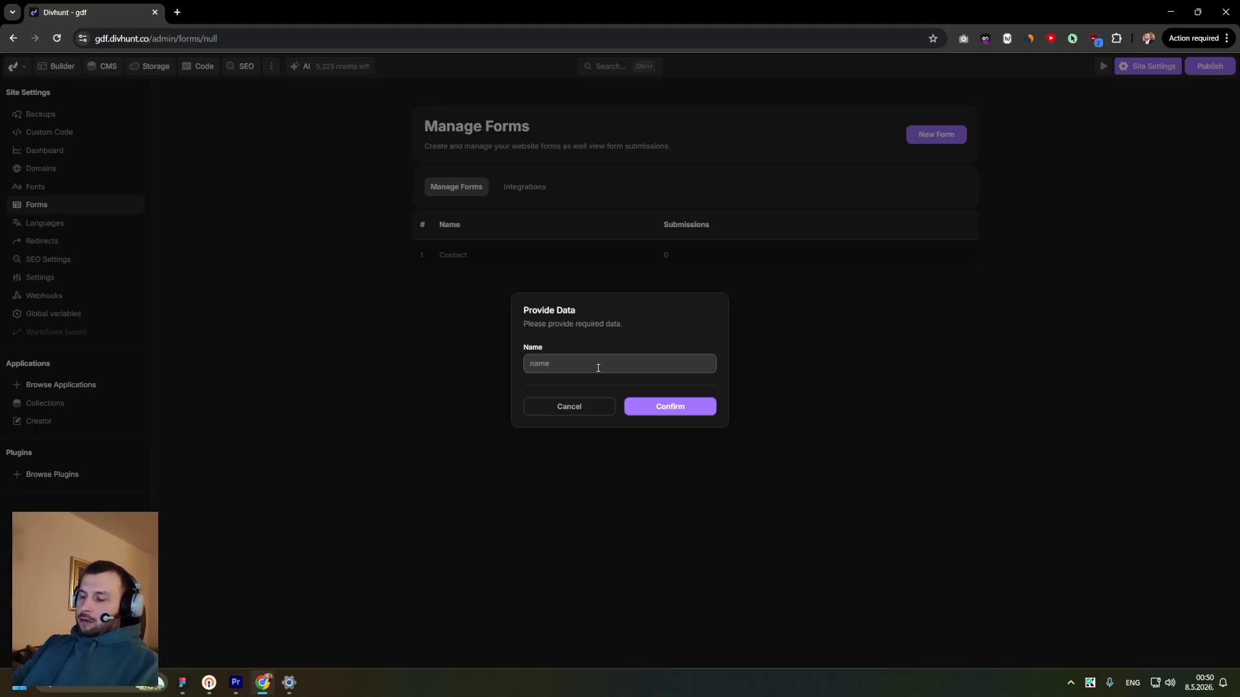
text(services form)
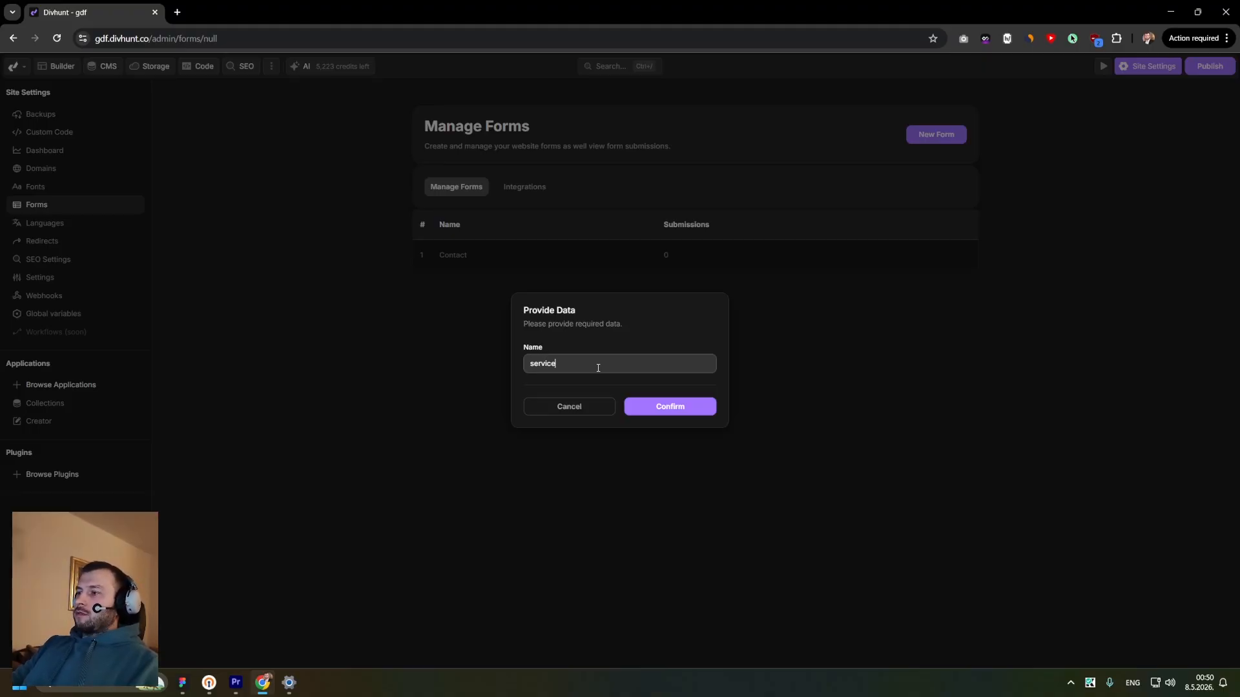
click(653, 401)
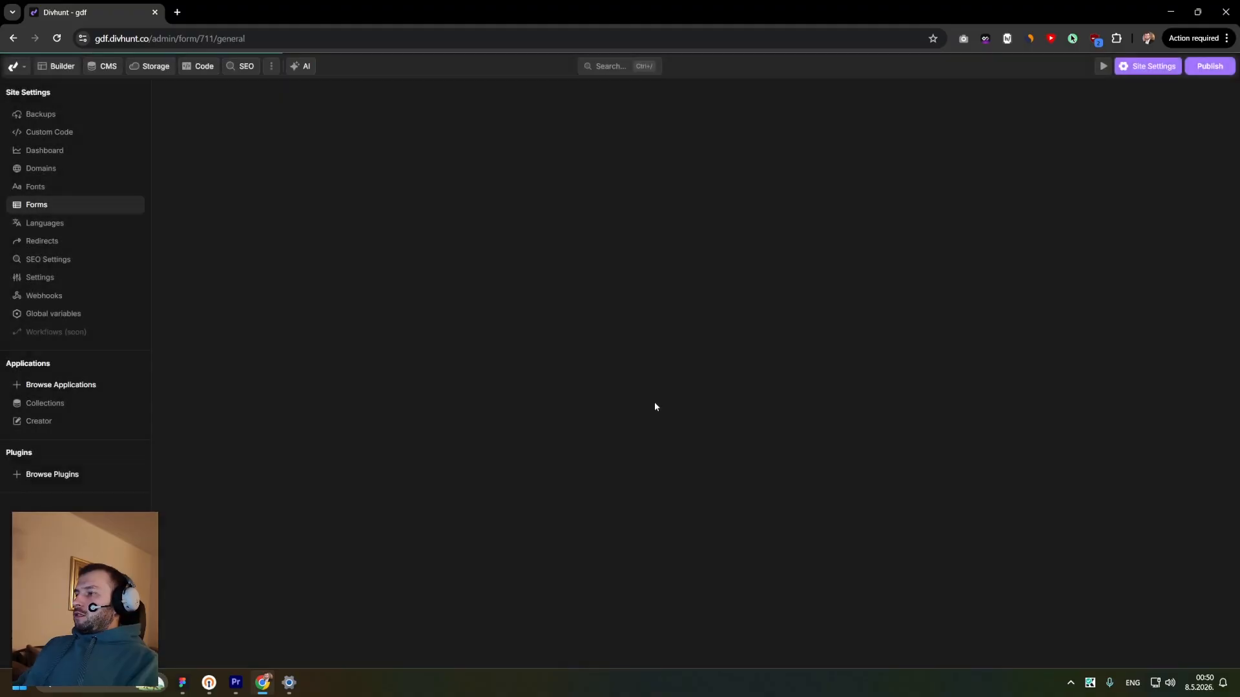
- Open the Widget Builder for the new services form
scroll(548, 276, down, 3)
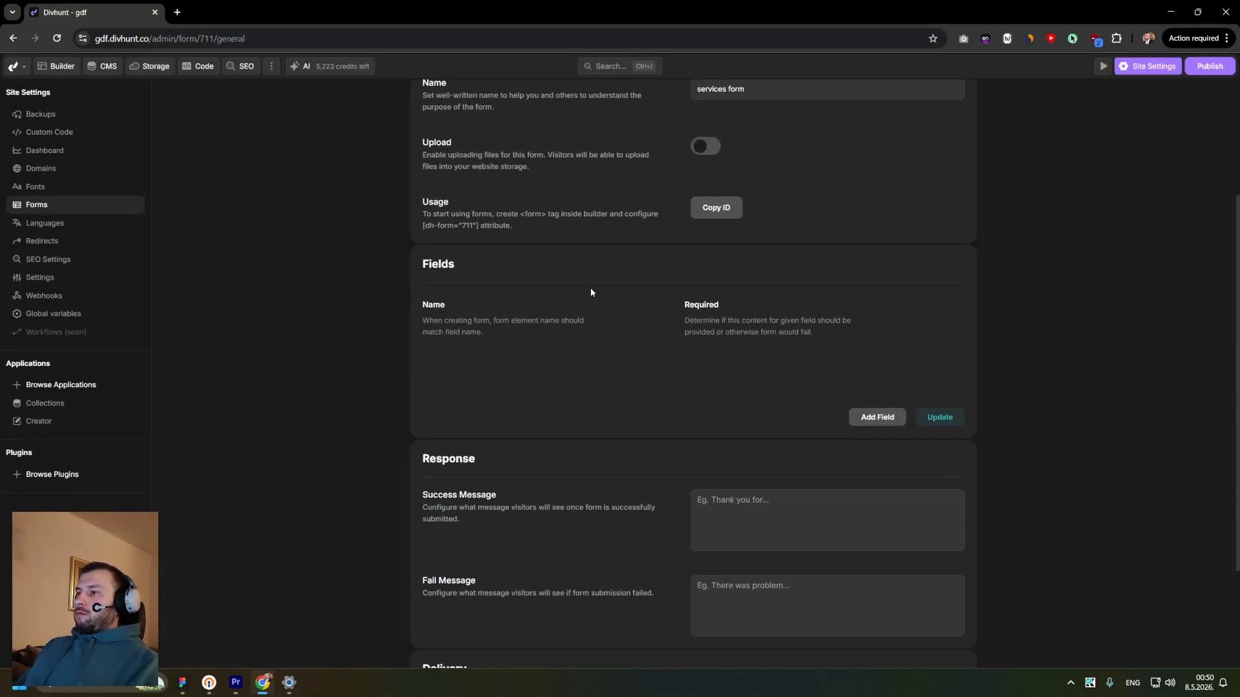
scroll(590, 288, up, 2)
scroll(535, 285, down, 5)
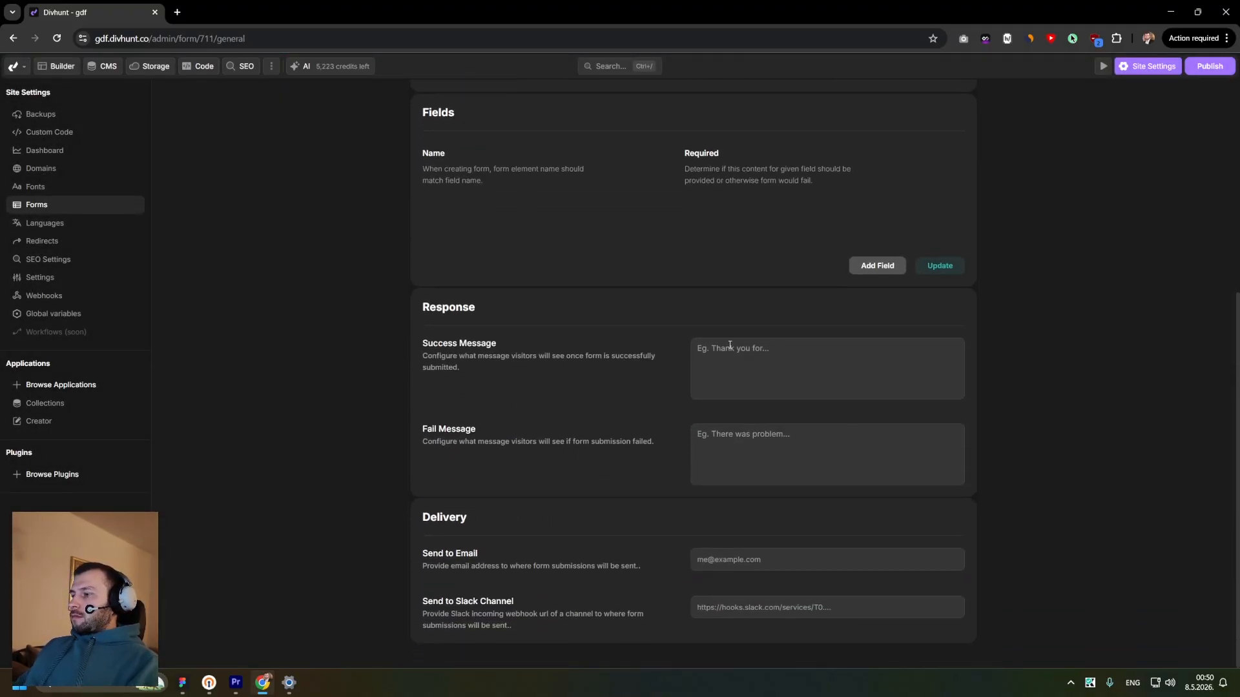
scroll(625, 341, up, 3)
scroll(594, 326, up, 3)
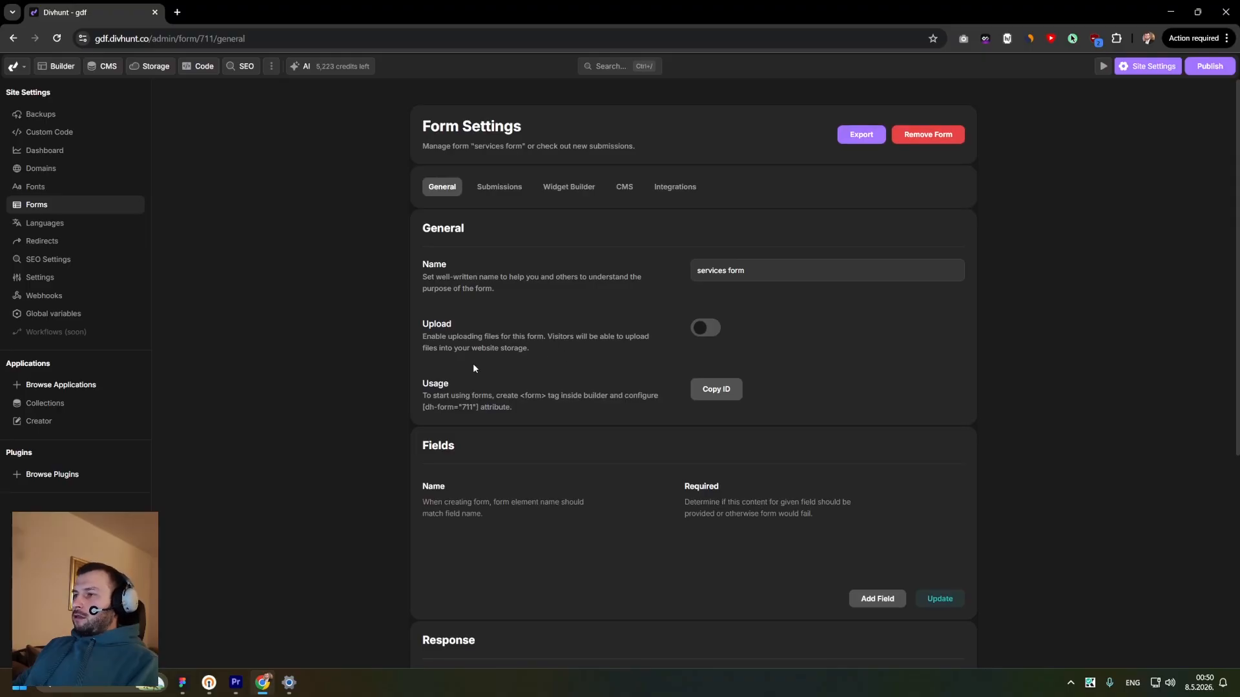
click(565, 192)
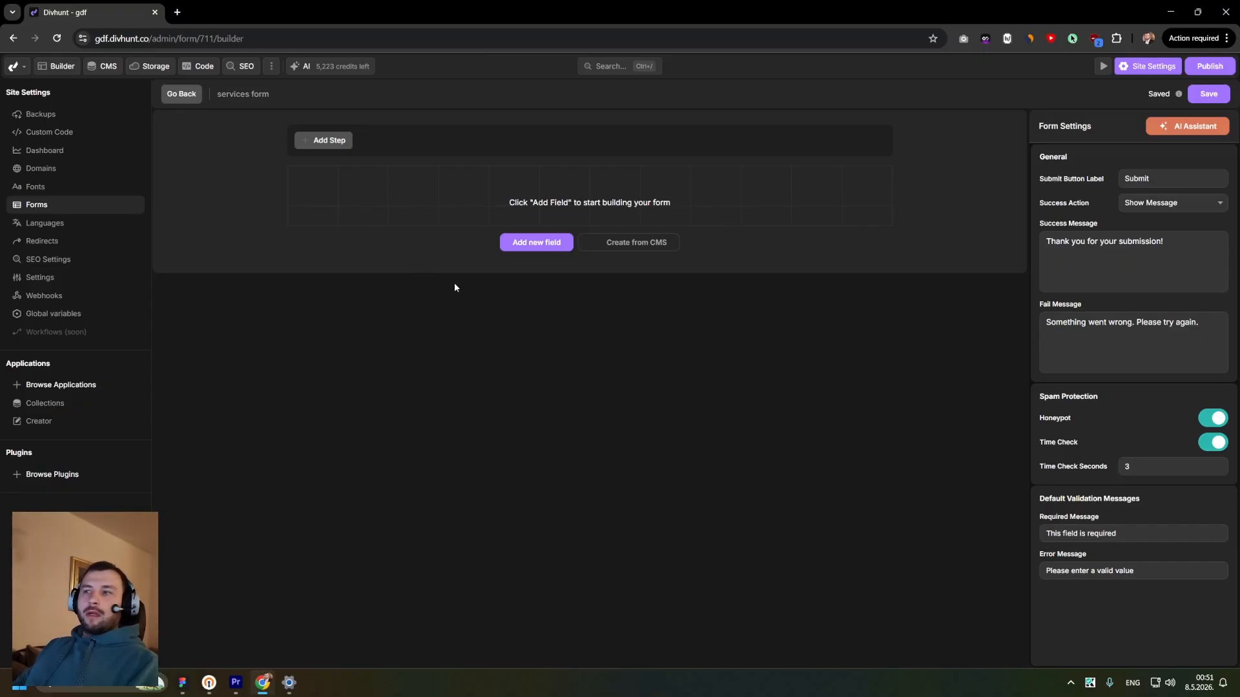
- Add a Text field to the form
click(532, 250)
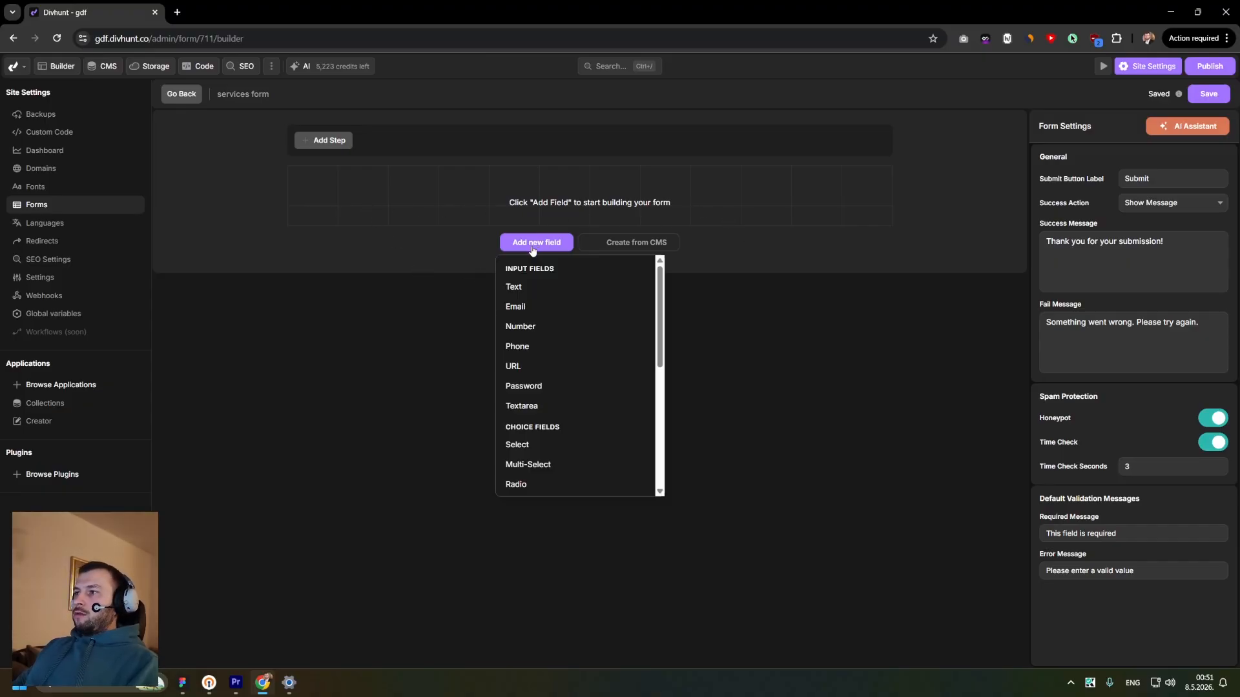
scroll(520, 376, down, 2)
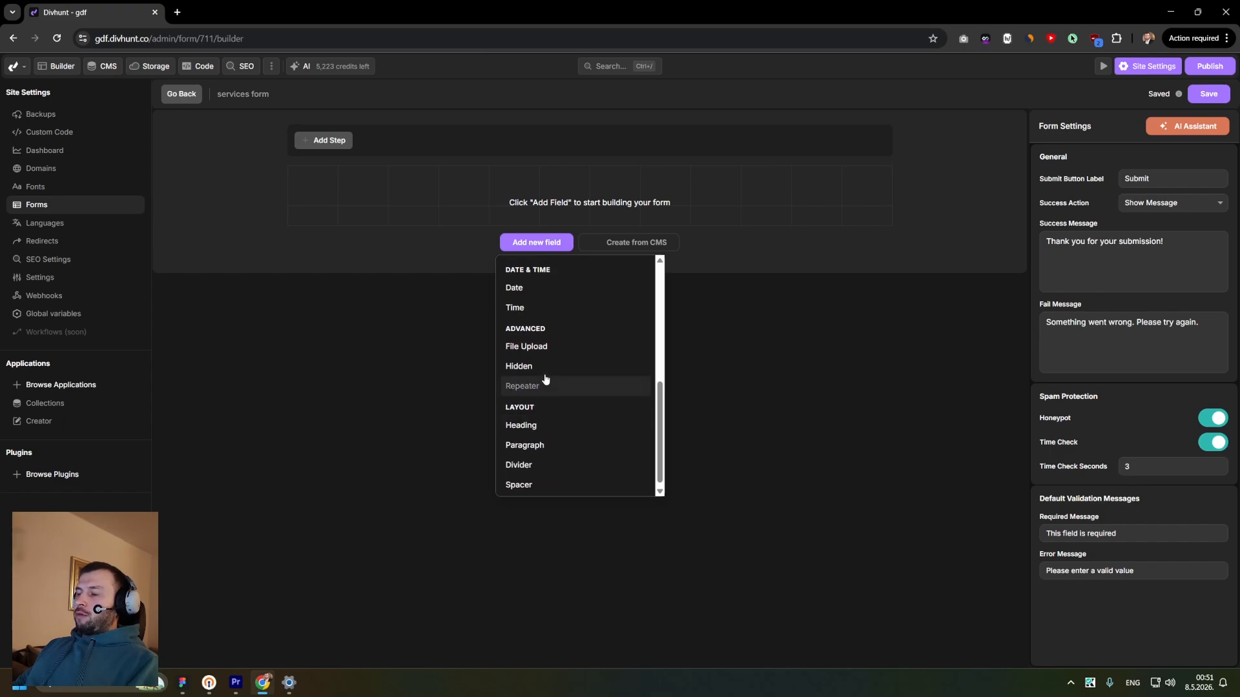
scroll(546, 378, up, 3)
click(519, 286)
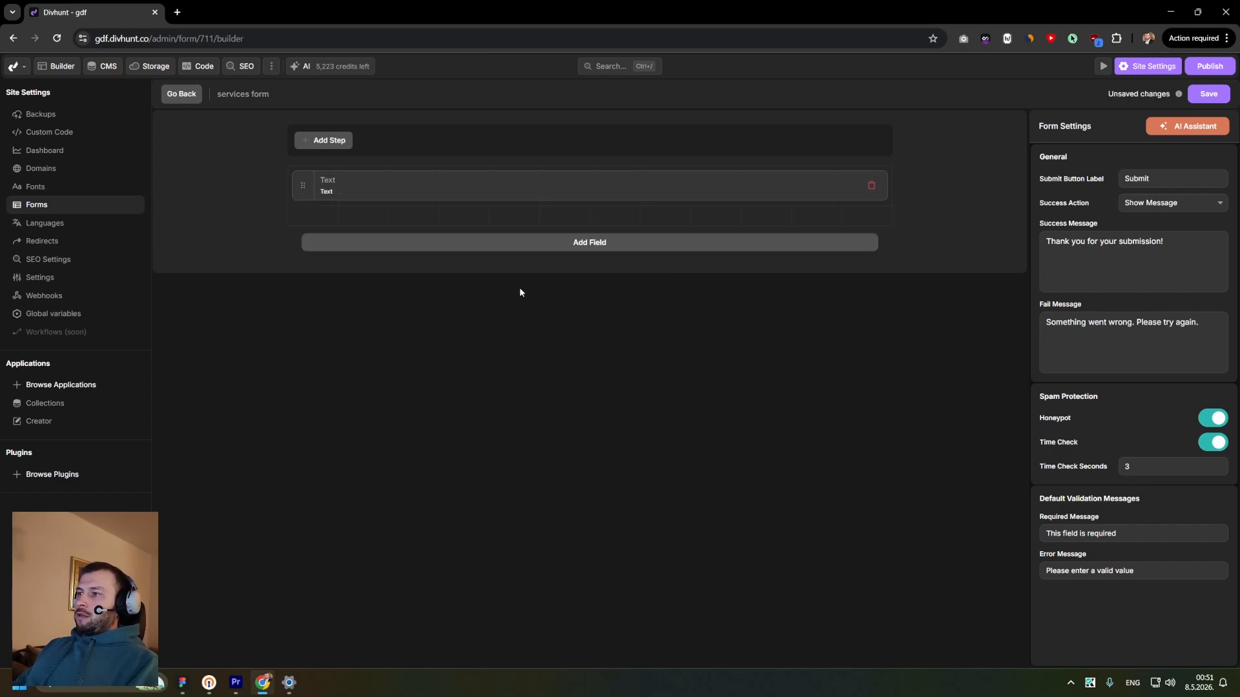
- Label the text field First name and set its field name and placeholder to First name
click(714, 188)
double_click(1183, 181)
text(First name)
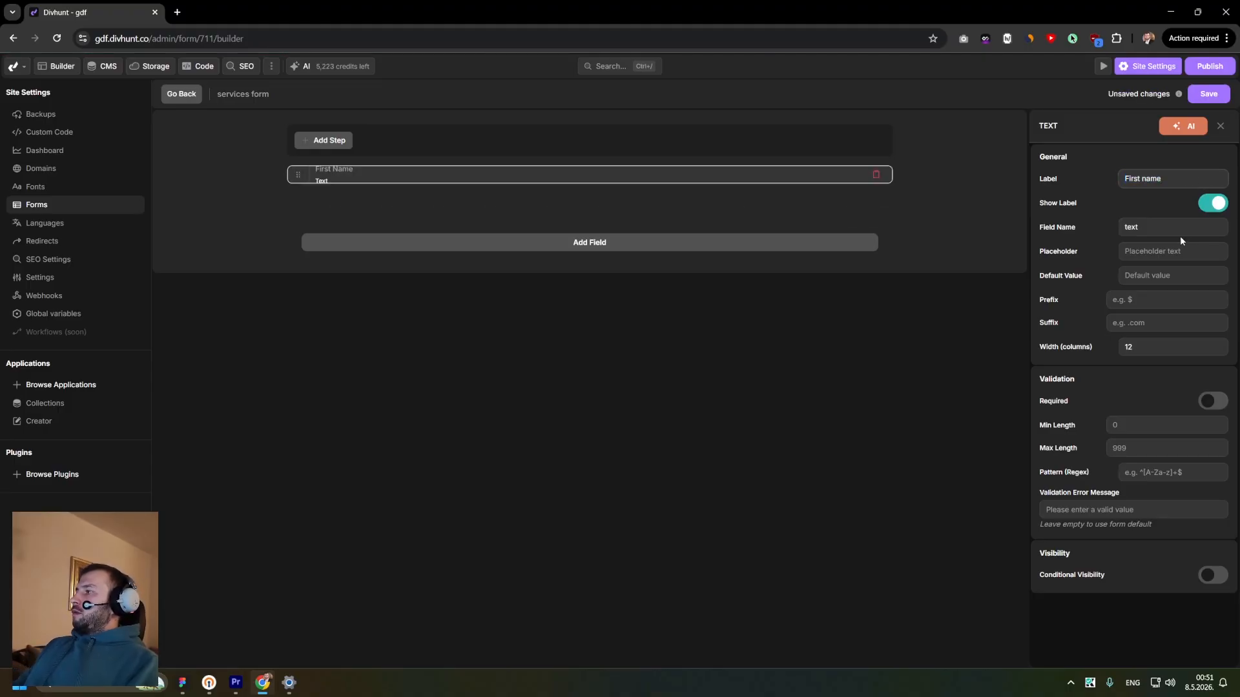
key(ctrl+a)
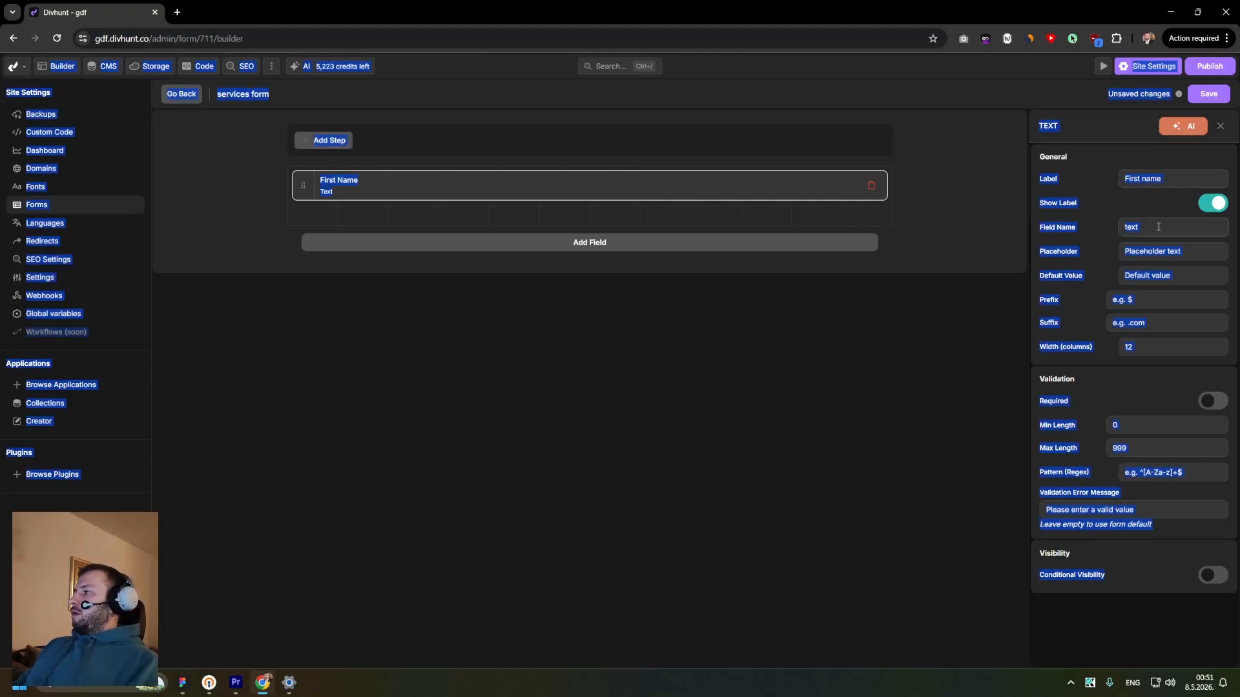
double_click(1157, 227)
text(First name)
click(1144, 251)
text(First name)
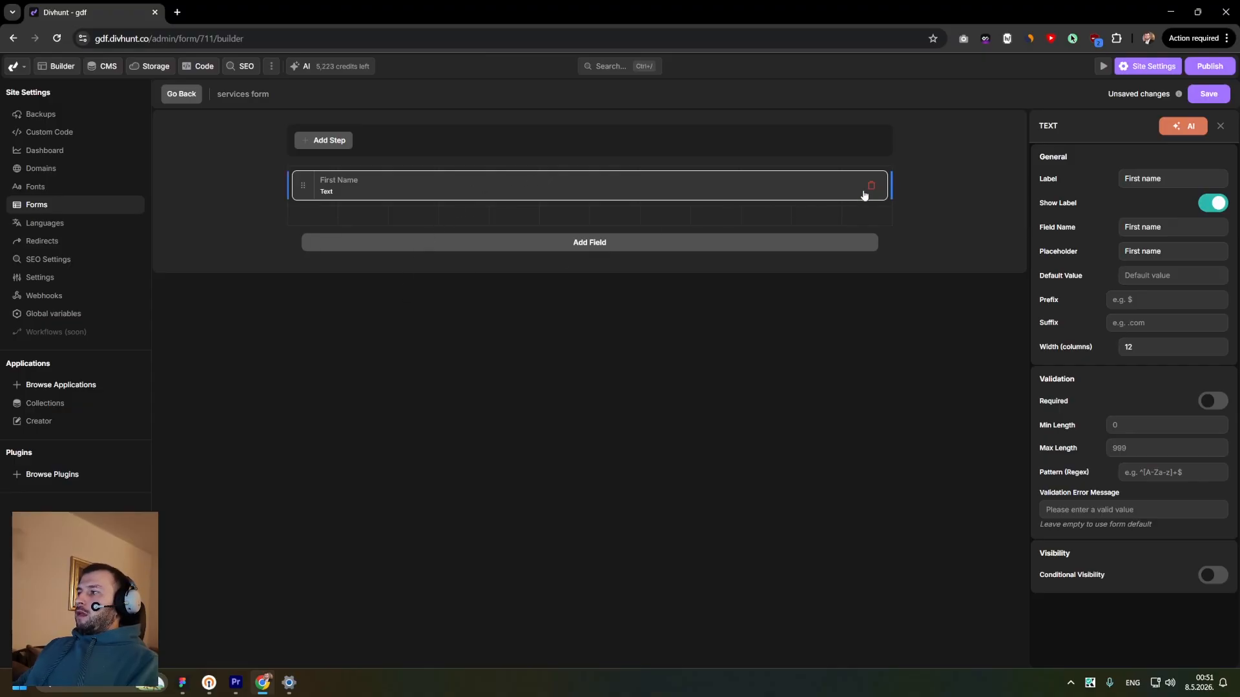
- Add a second Text field labelled Last name, with Last name as field name and placeholder, and save
click(612, 249)
click(382, 286)
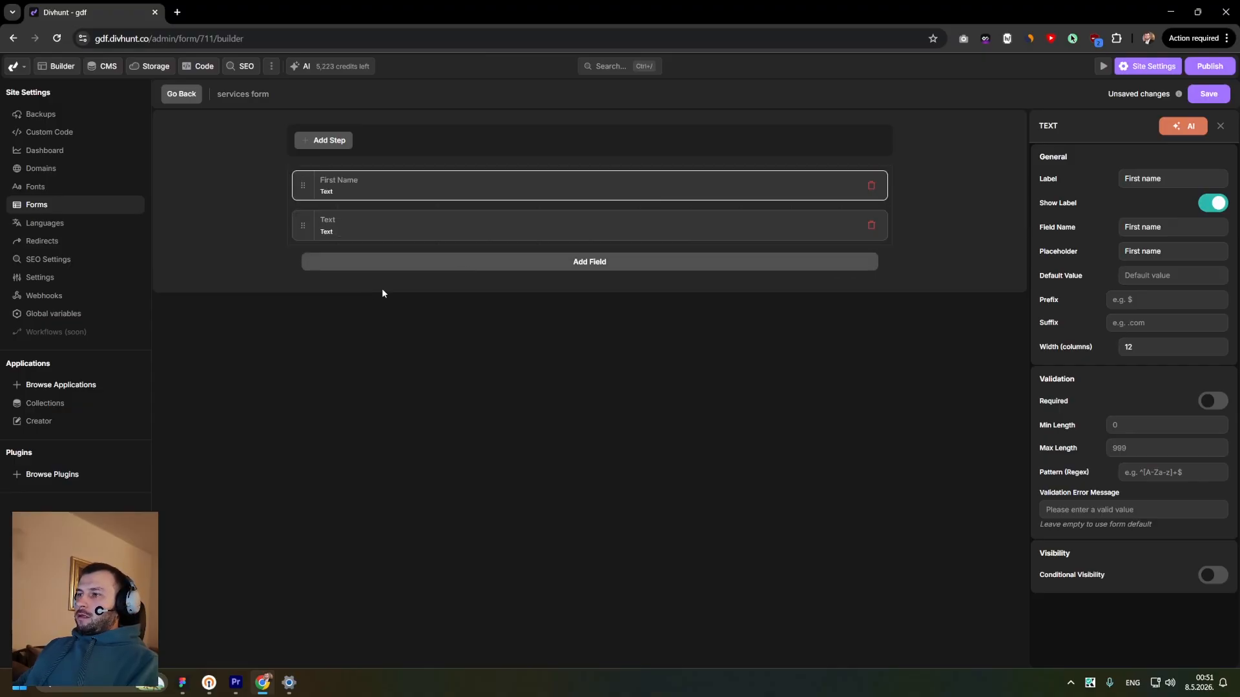
click(463, 234)
double_click(1149, 179)
text(Last name)
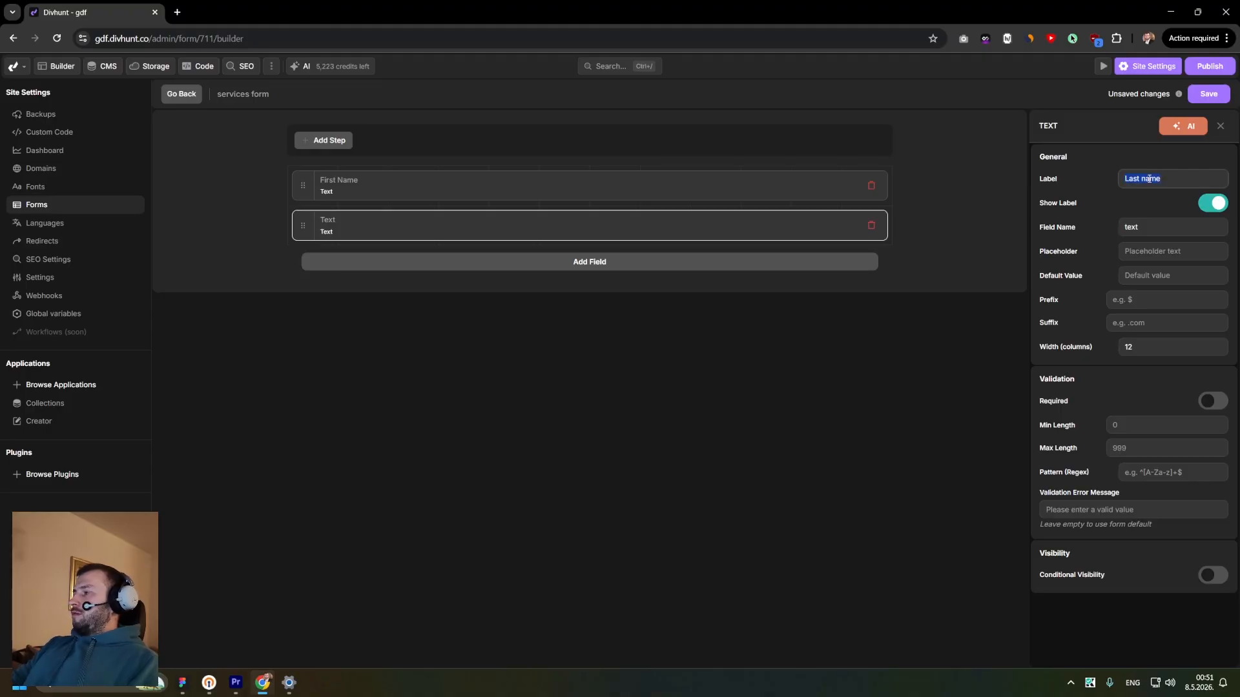
key(ctrl+c)
double_click(1130, 227)
key(ctrl+v)
click(1143, 251)
key(ctrl+v)
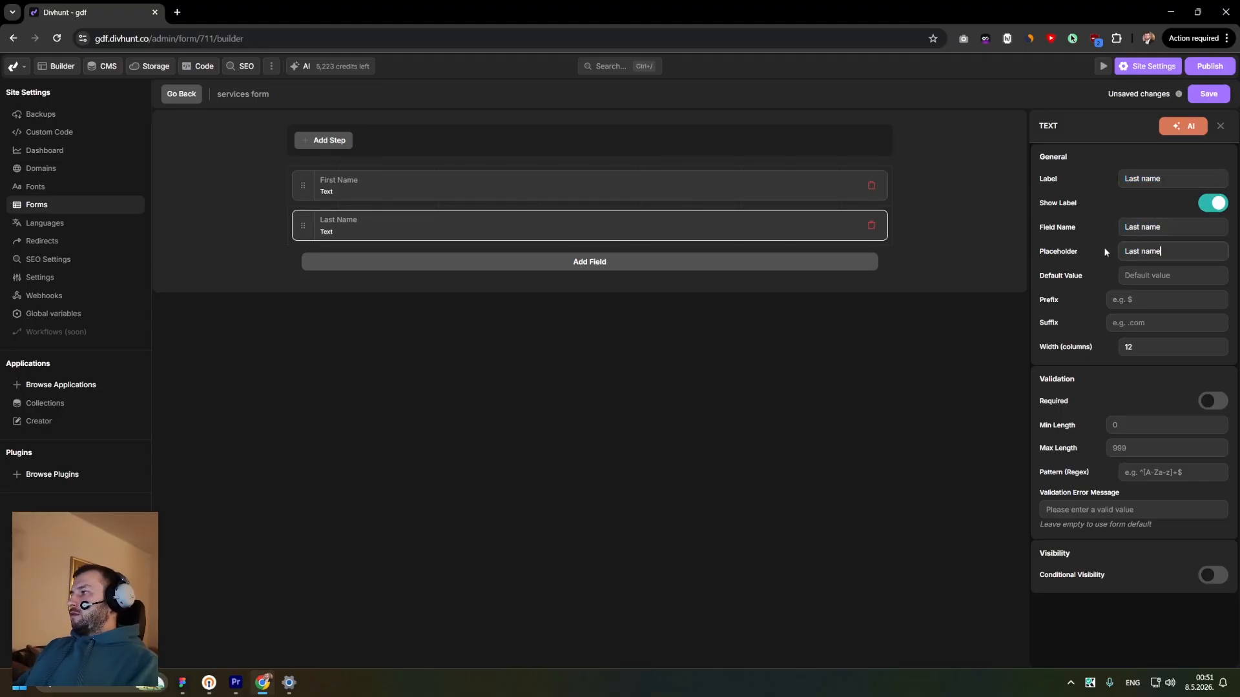
click(1101, 253)
key(ctrl+s)
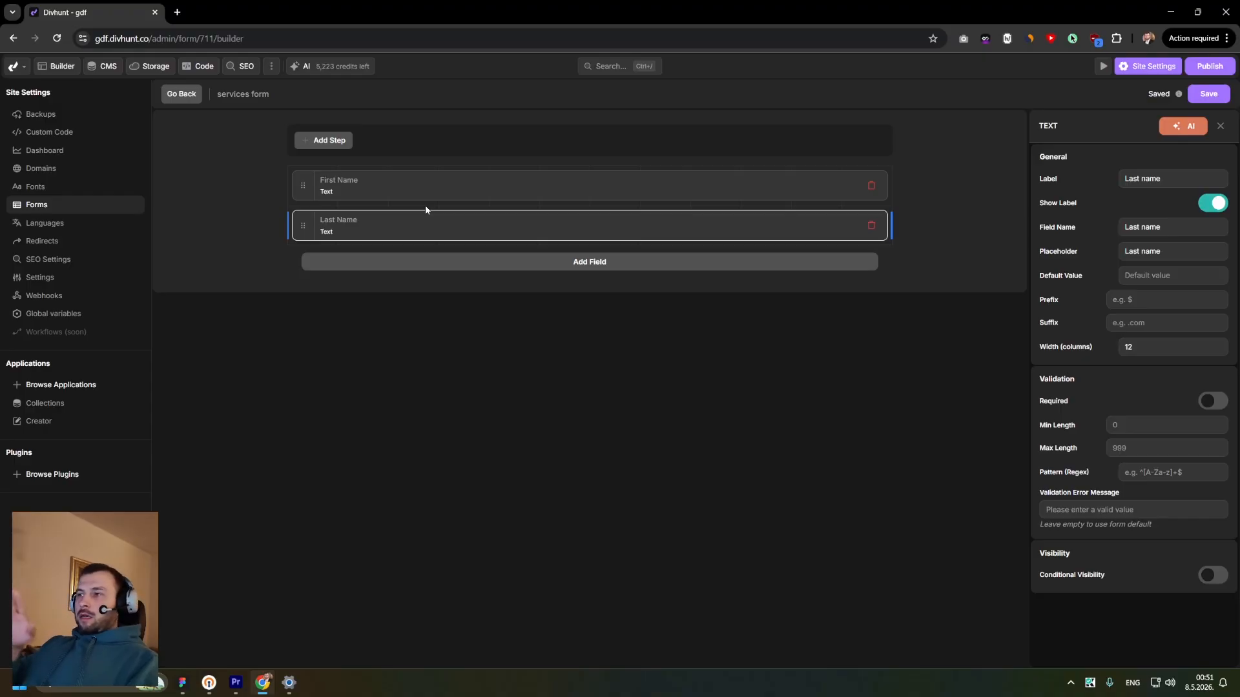
- Place First Name and Last Name side by side on one row, each six columns wide
click(337, 180)
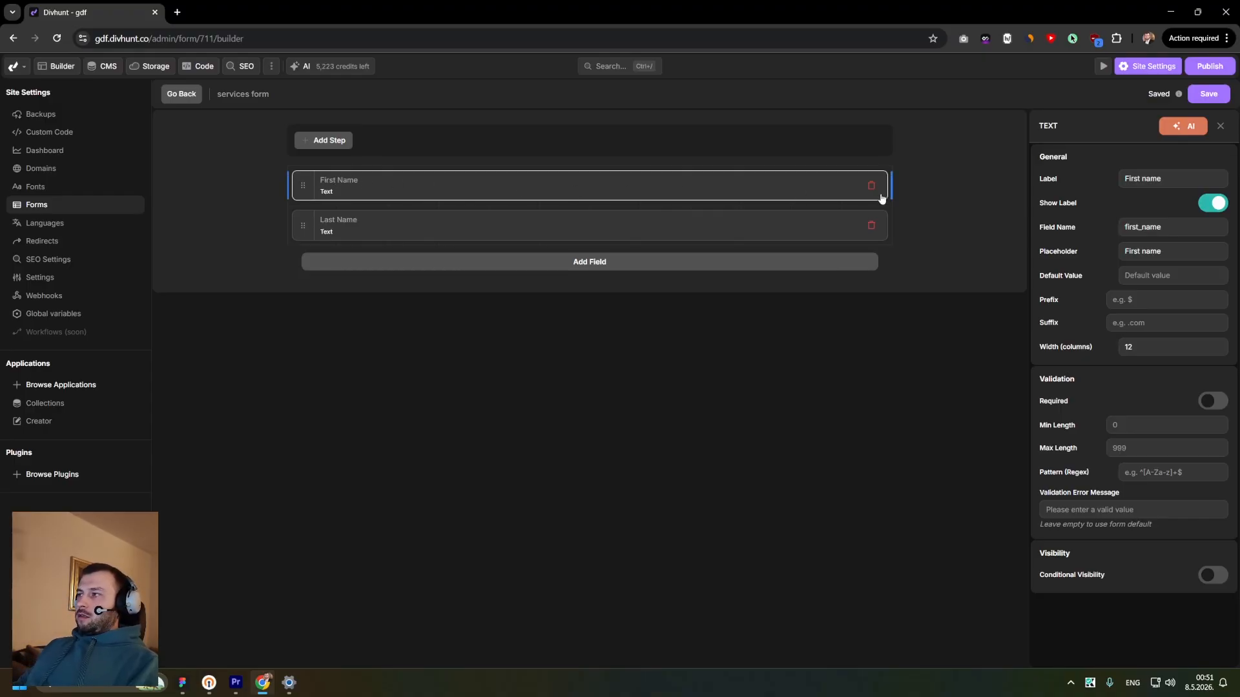
drag(892, 182, 478, 184)
drag(888, 225, 518, 228)
drag(303, 226, 660, 189)
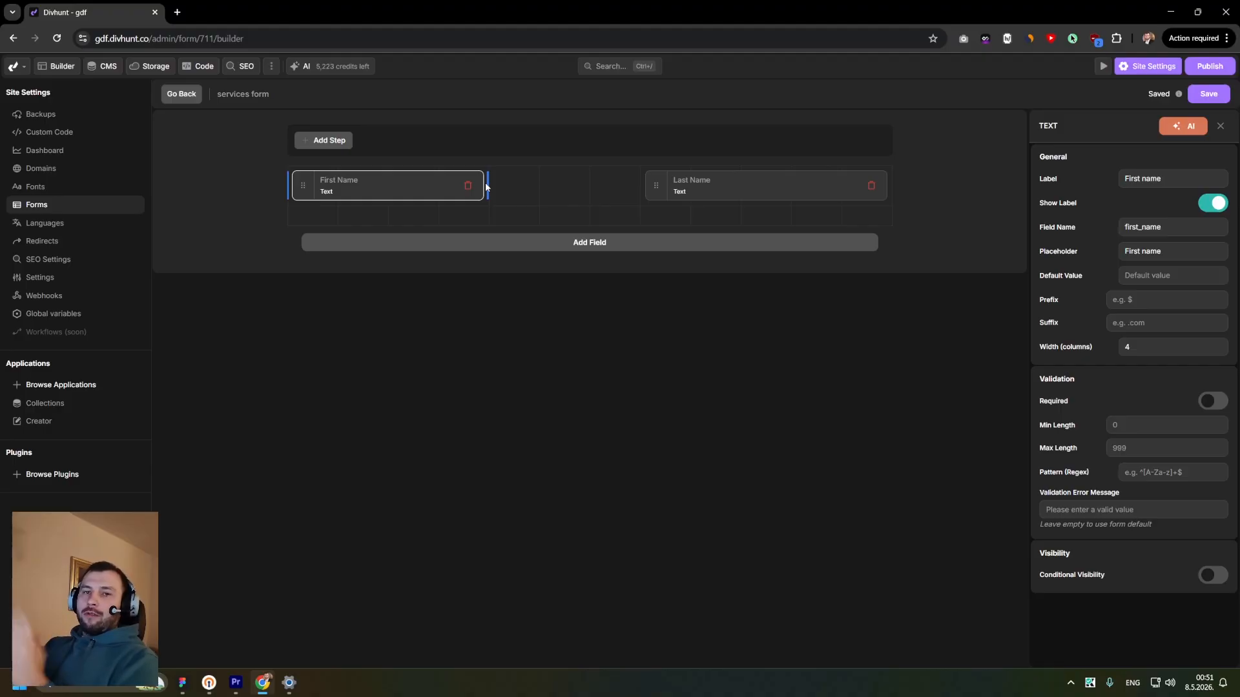
drag(487, 182, 519, 185)
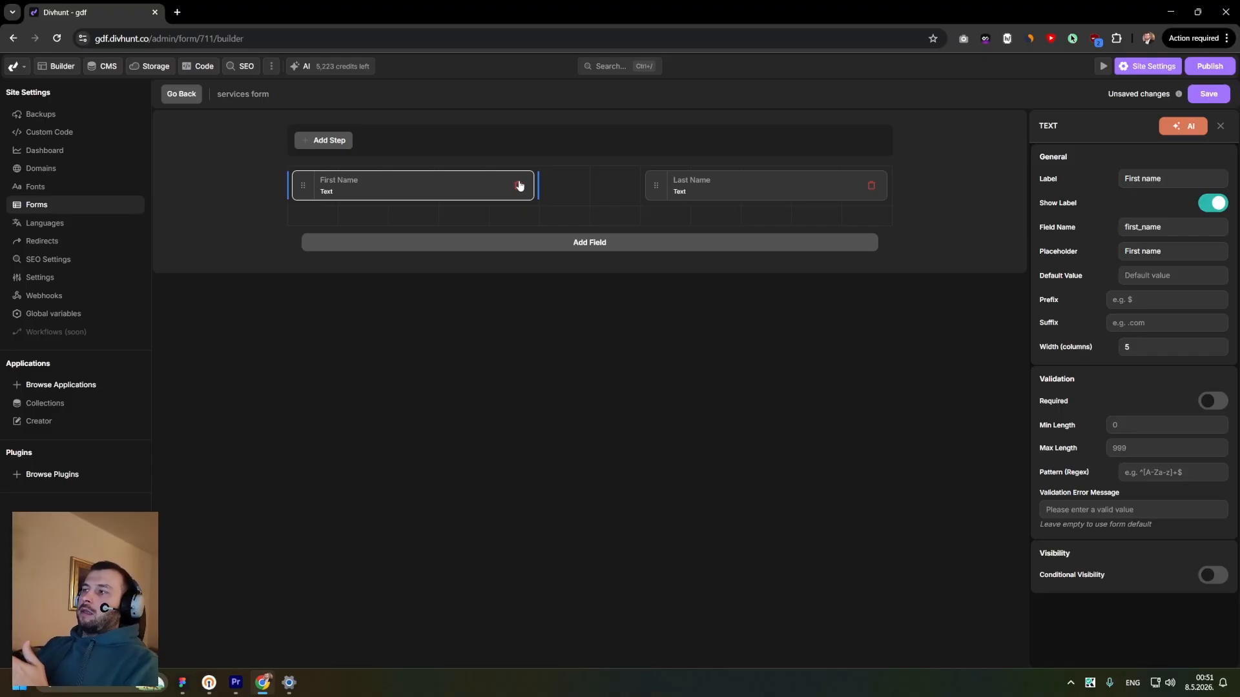
drag(536, 183, 596, 185)
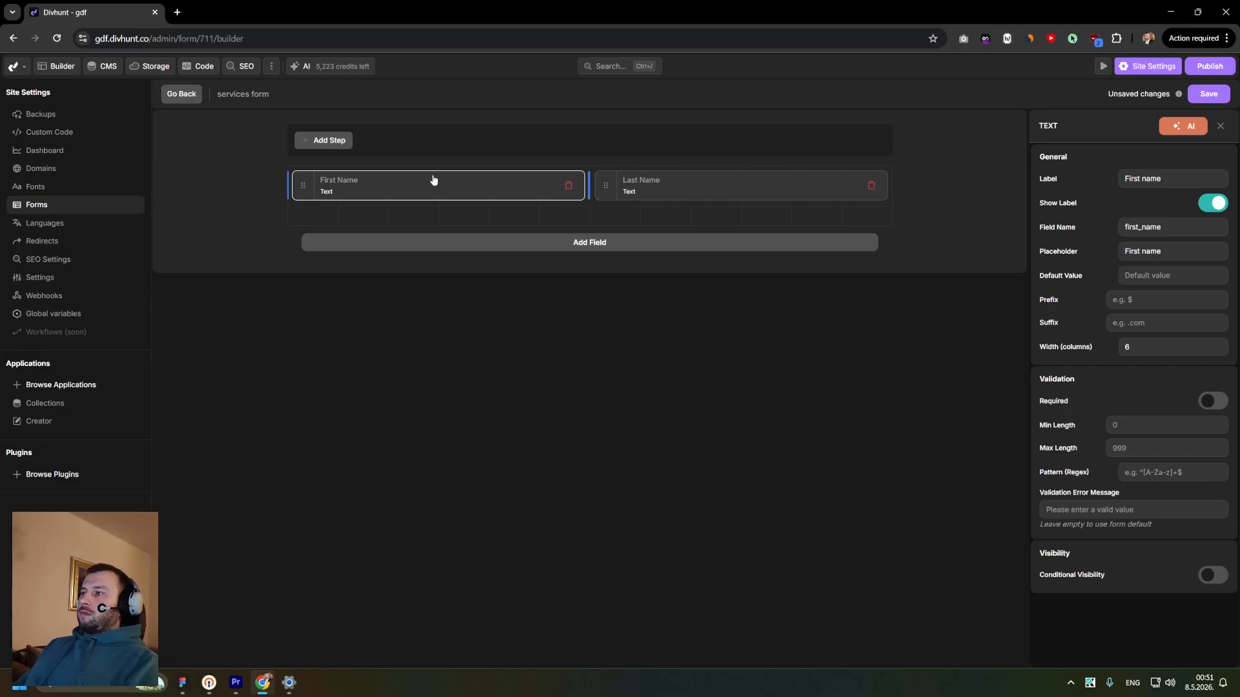
click(630, 192)
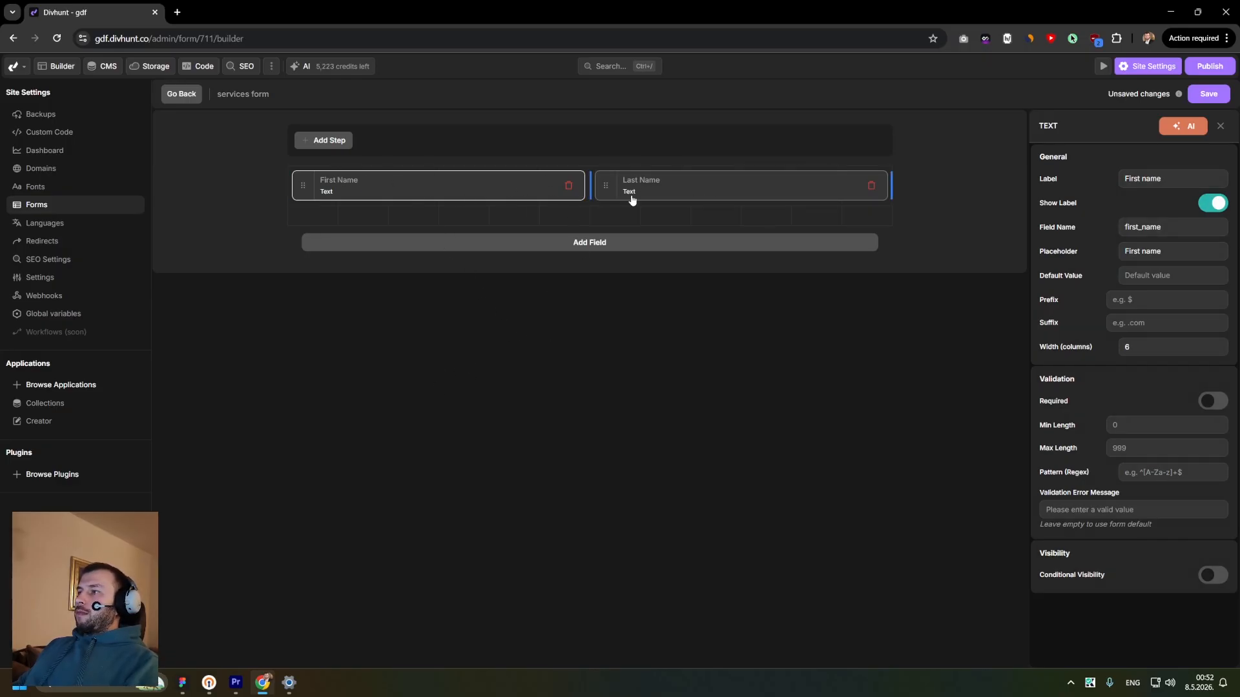
click(464, 193)
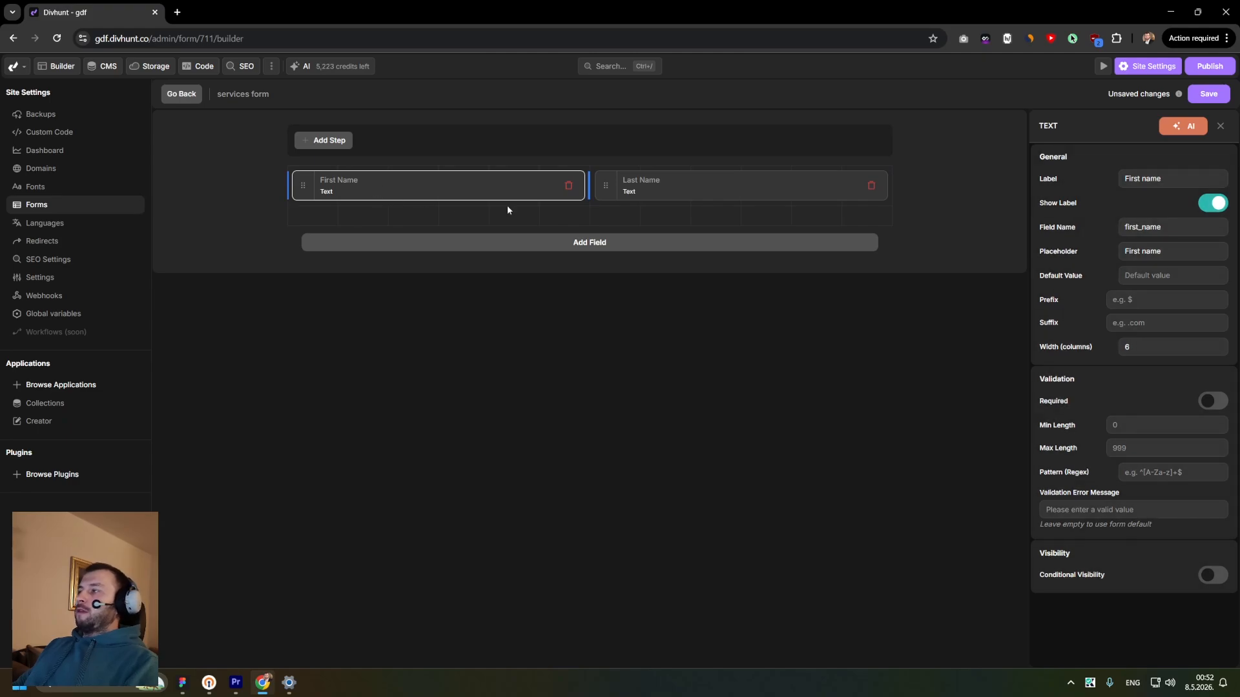
- Add a Repeater field below the name fields
click(576, 241)
scroll(359, 340, down, 5)
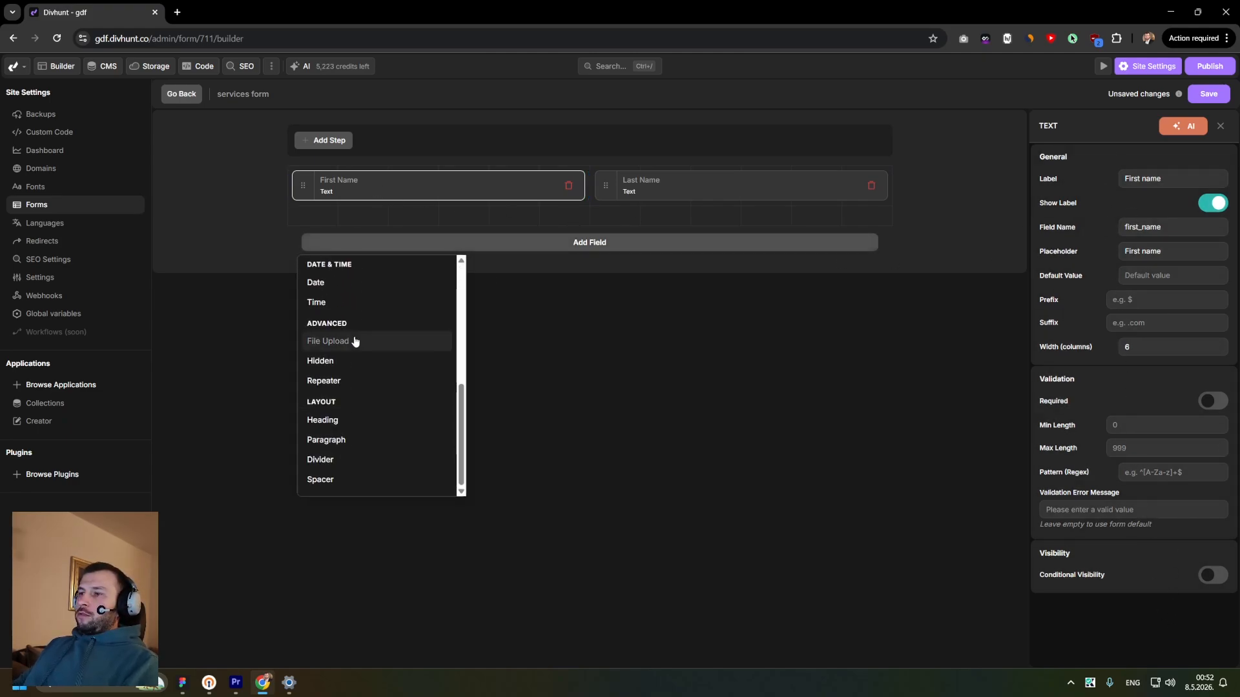
click(343, 382)
click(409, 236)
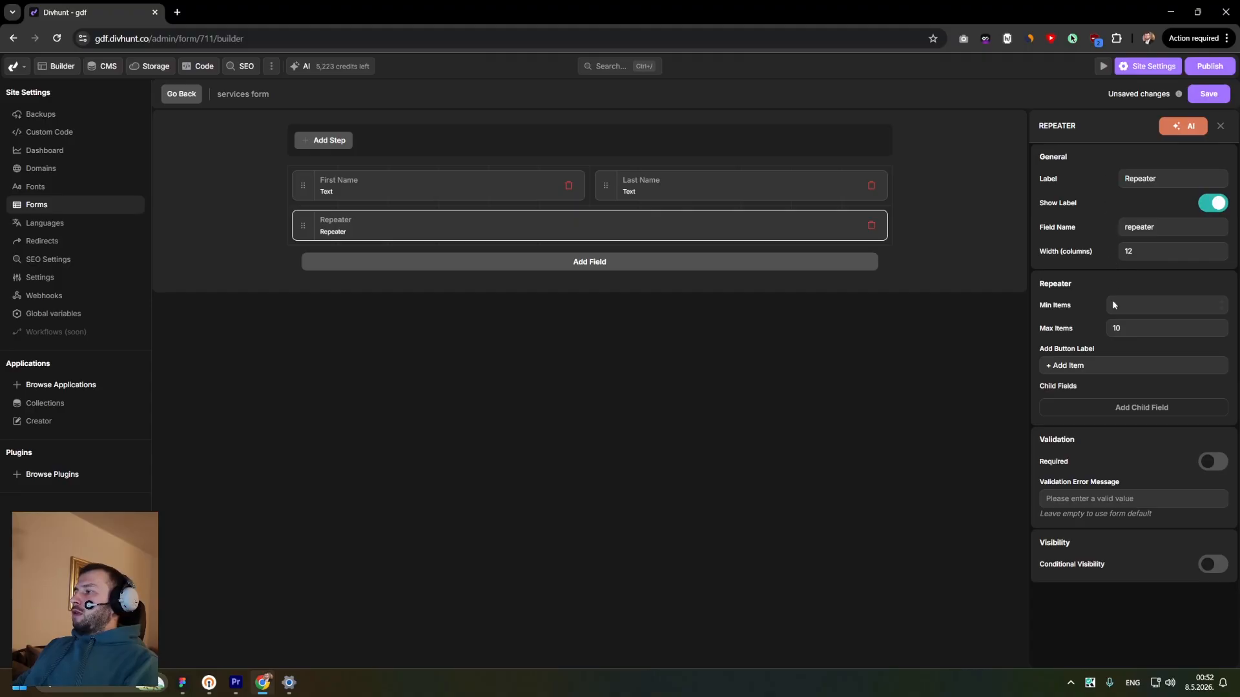
- Add a Multi-Select field below the Repeater
click(576, 263)
scroll(360, 374, down, 1)
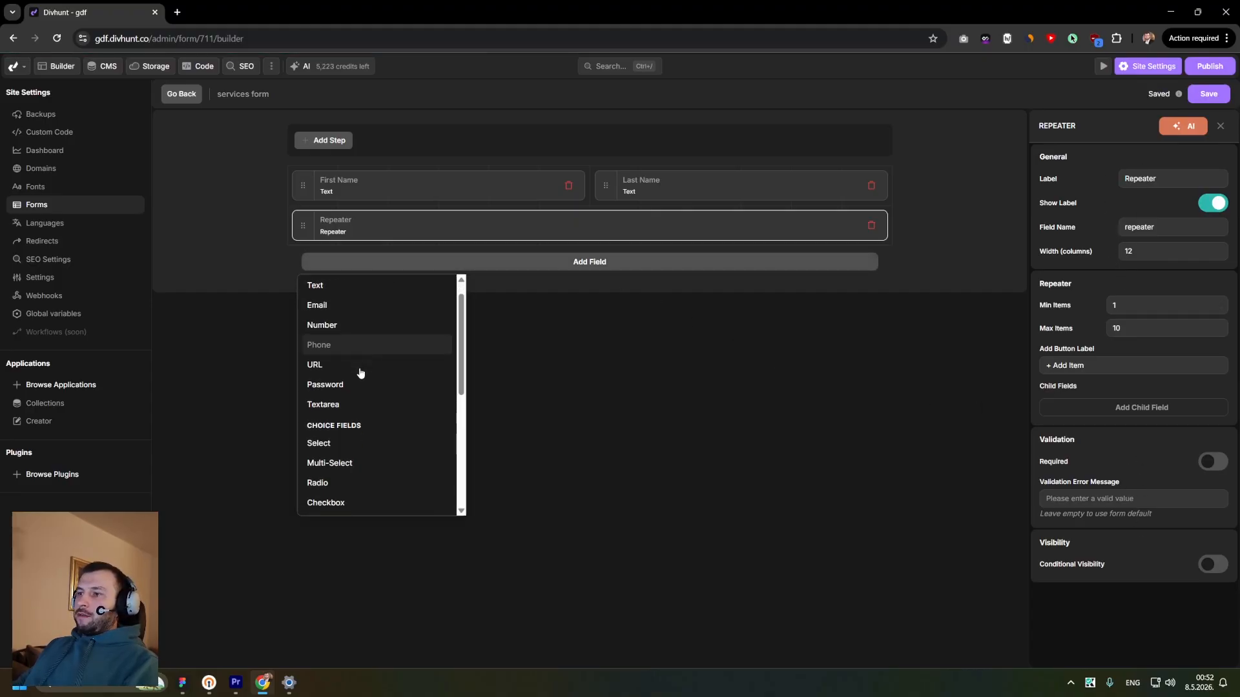
scroll(360, 373, down, 1)
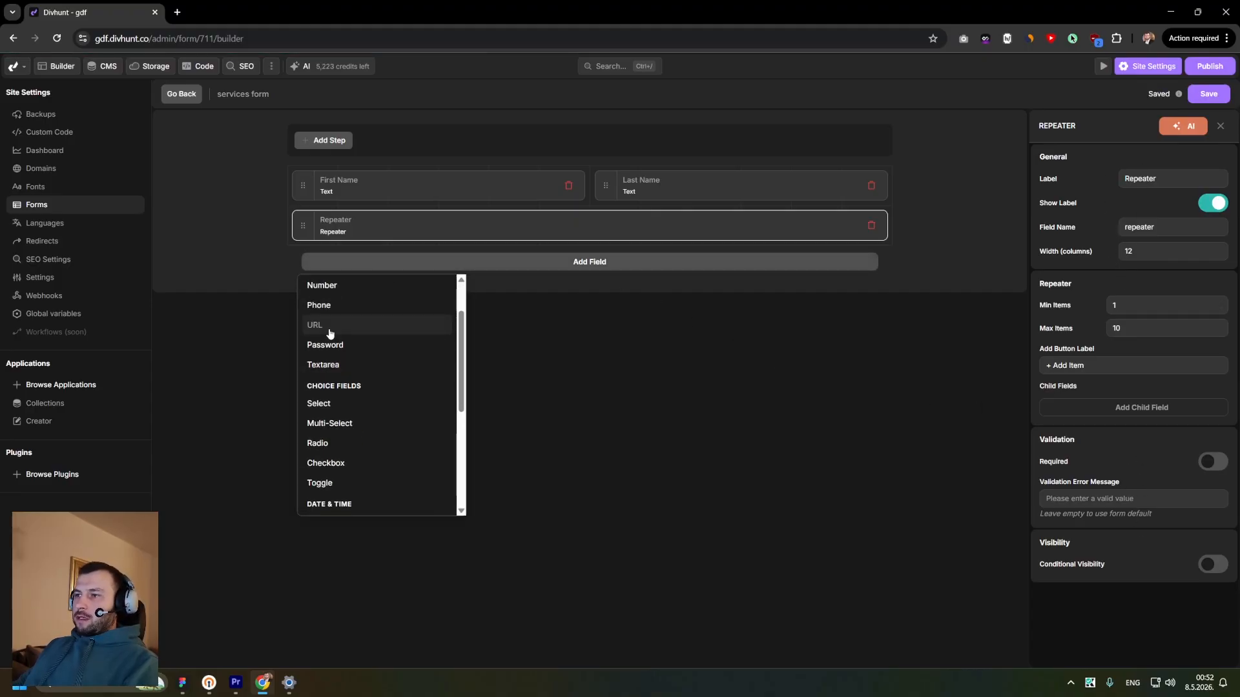
click(346, 425)
click(466, 275)
click(1104, 333)
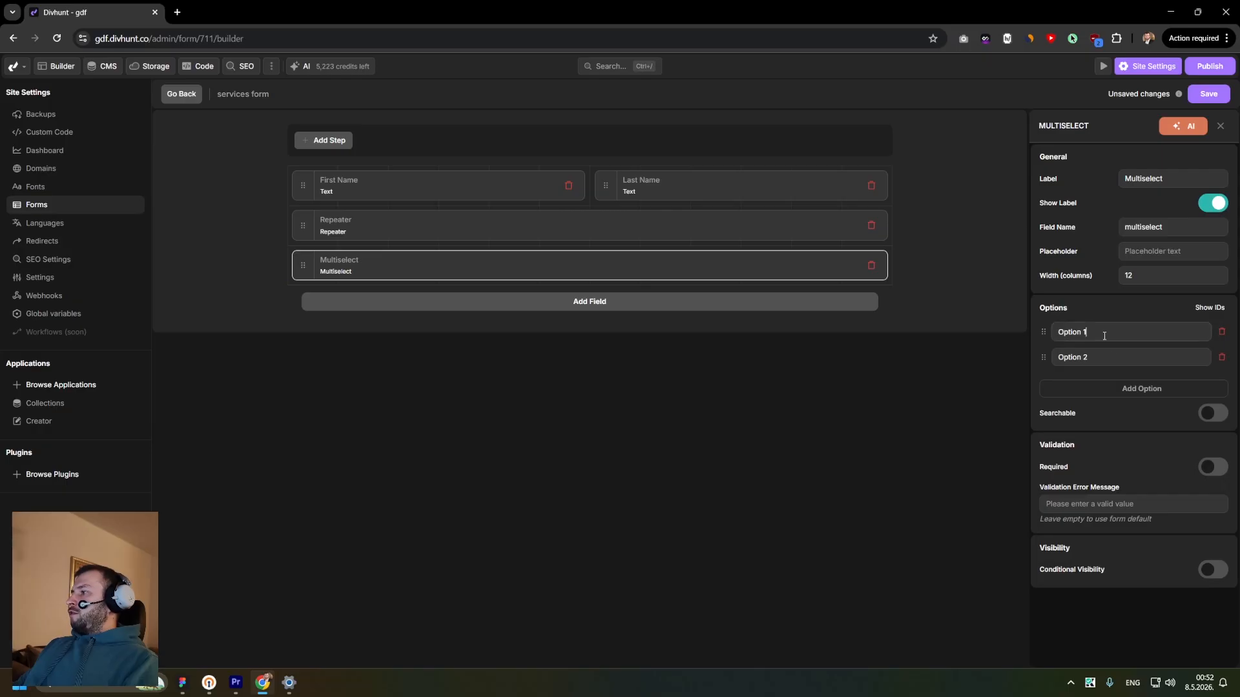
click(1086, 357)
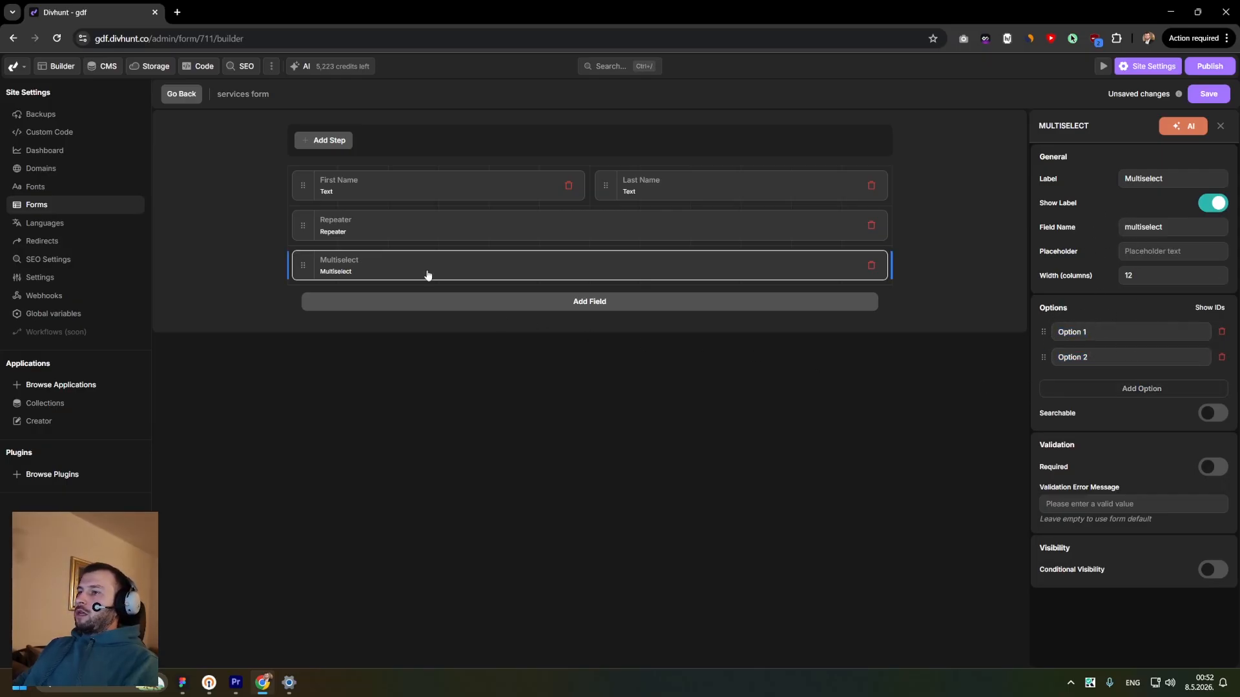
- Browse the field types available in the add-field list
click(493, 303)
scroll(388, 394, down, 4)
scroll(358, 426, up, 1)
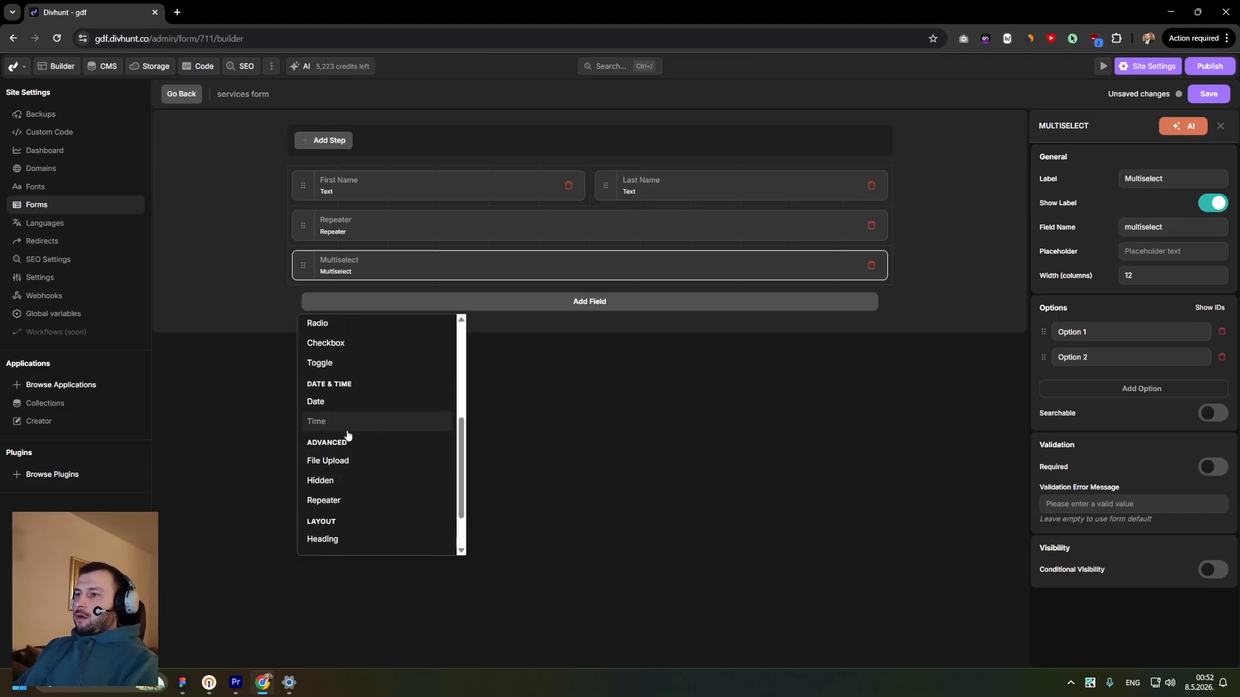
scroll(337, 371, up, 2)
scroll(345, 420, down, 3)
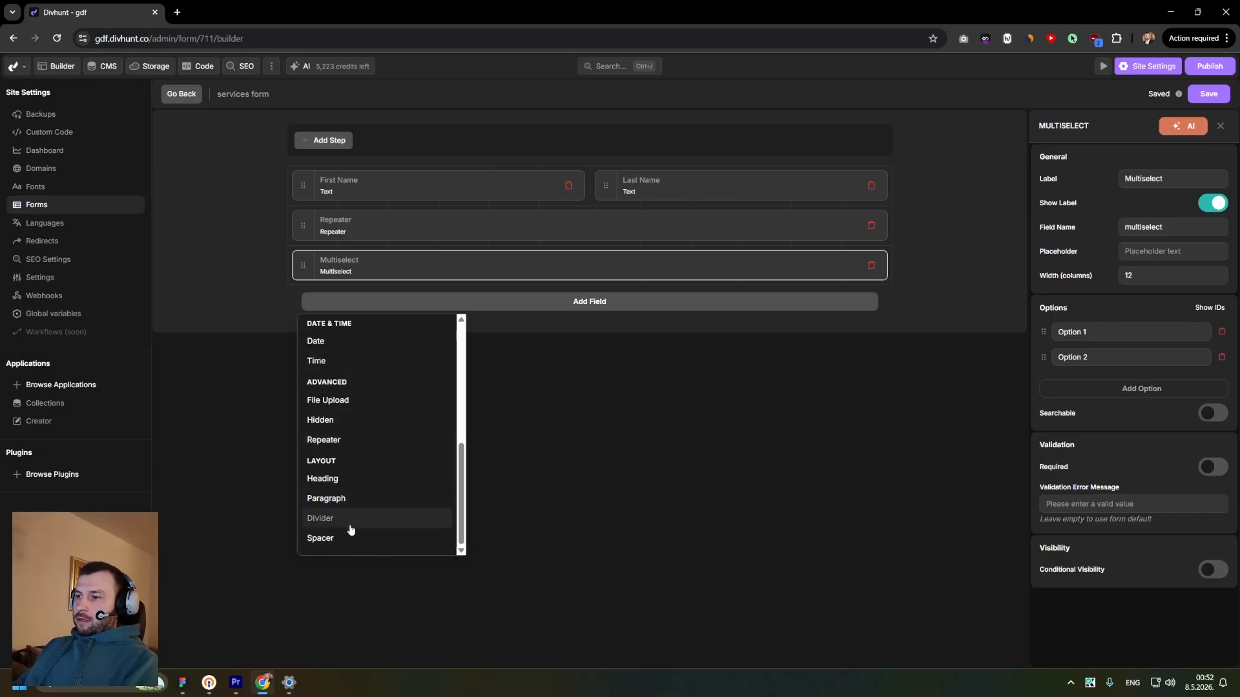
scroll(351, 510, up, 1)
scroll(341, 457, up, 4)
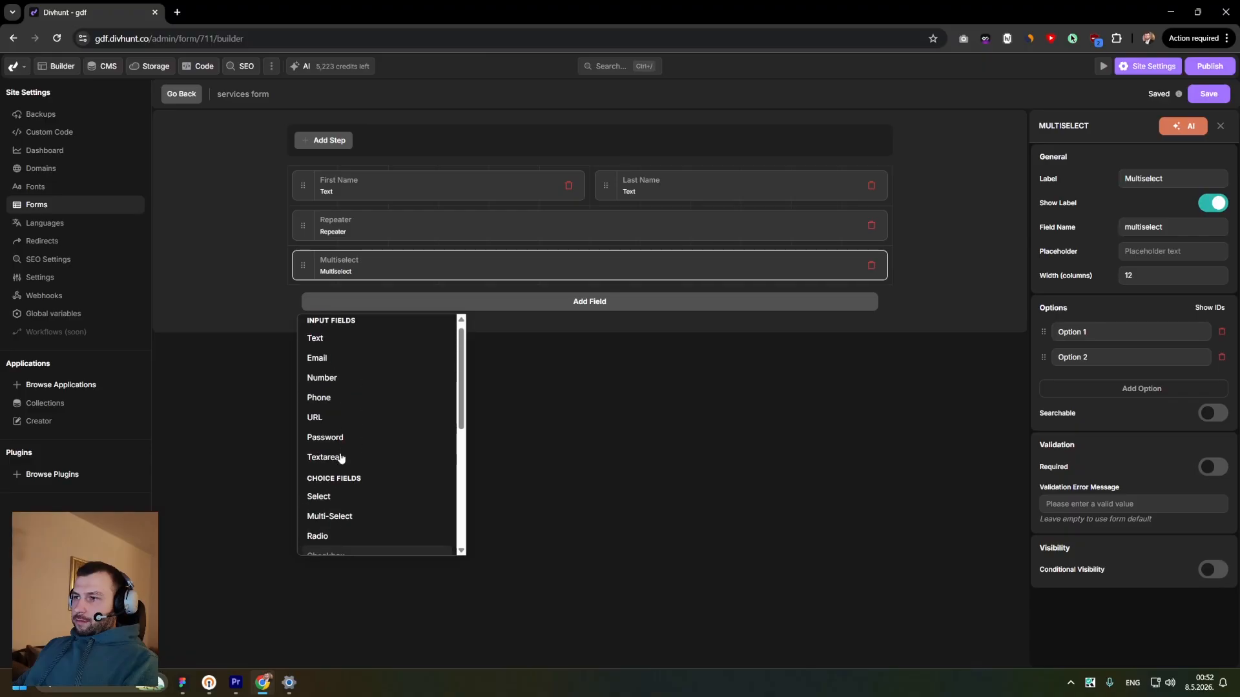
scroll(341, 457, down, 1)
scroll(340, 455, down, 4)
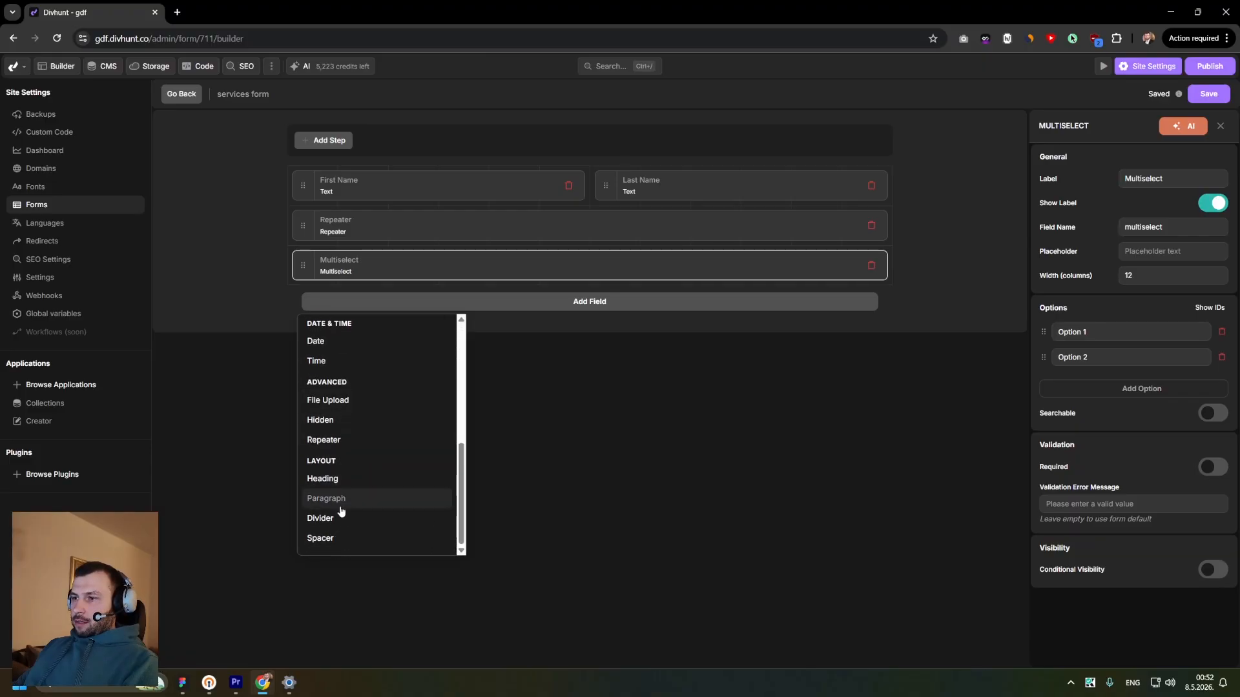
- Add a File Upload field below the Multi-Select field
scroll(343, 475, up, 1)
scroll(343, 474, up, 4)
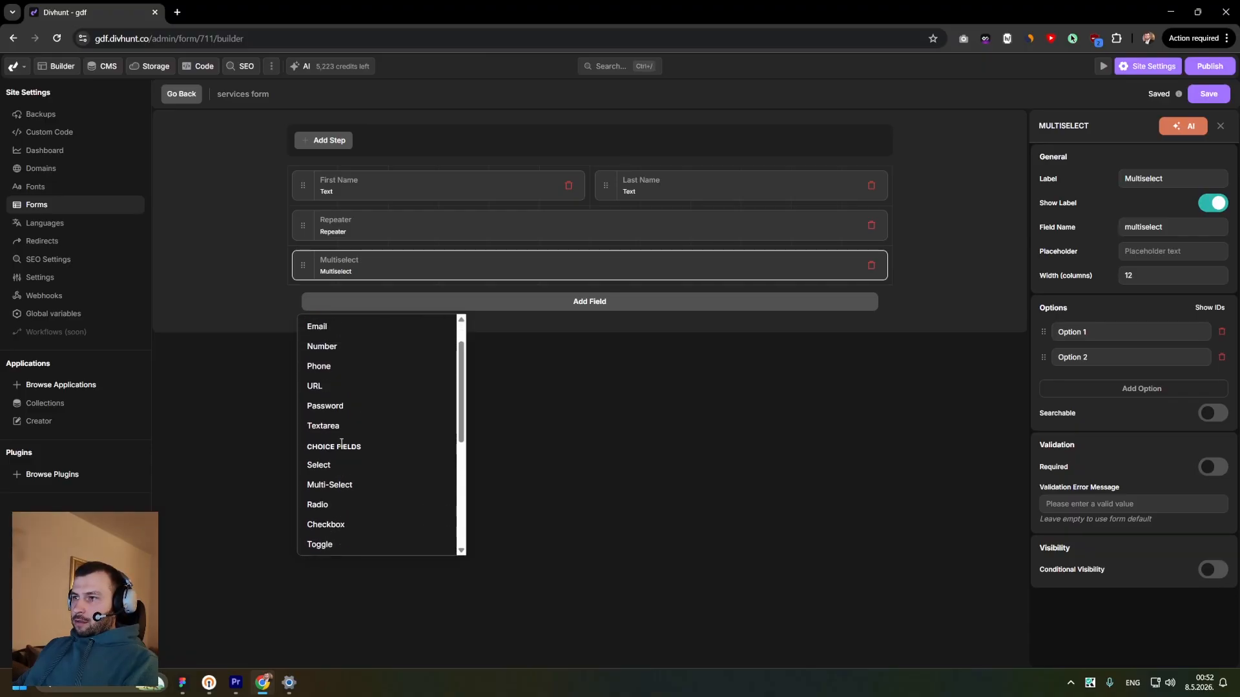
scroll(341, 445, up, 2)
scroll(342, 444, down, 6)
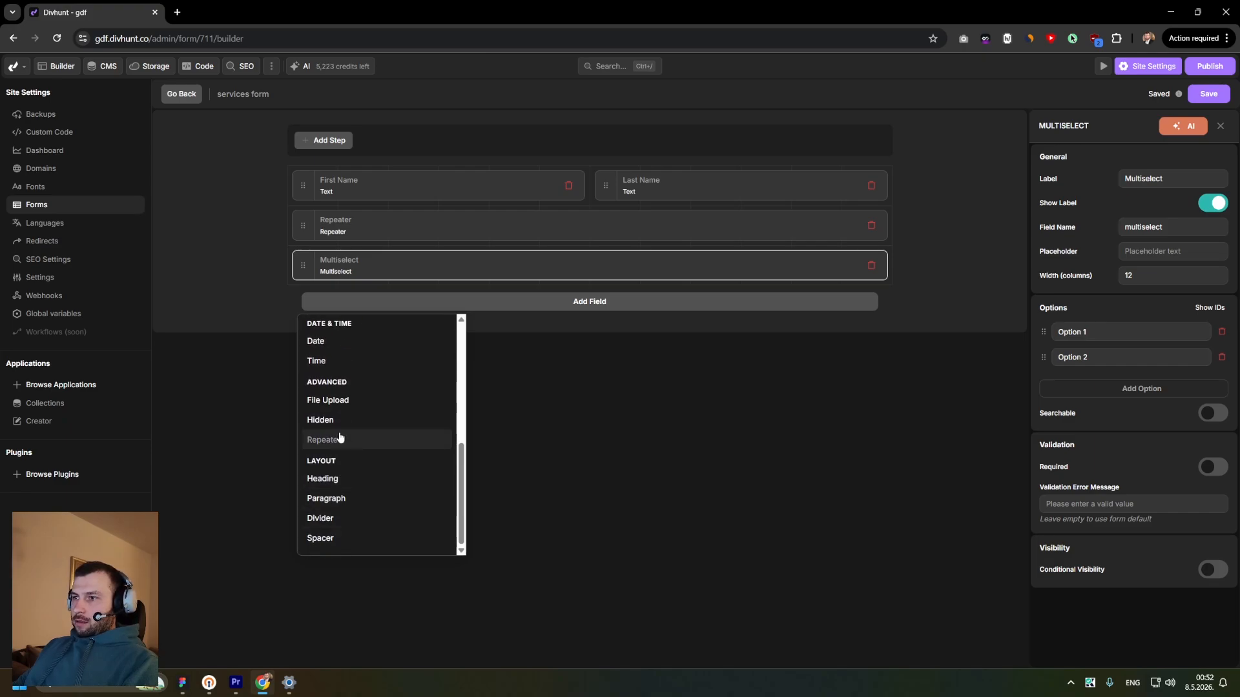
click(345, 401)
click(401, 311)
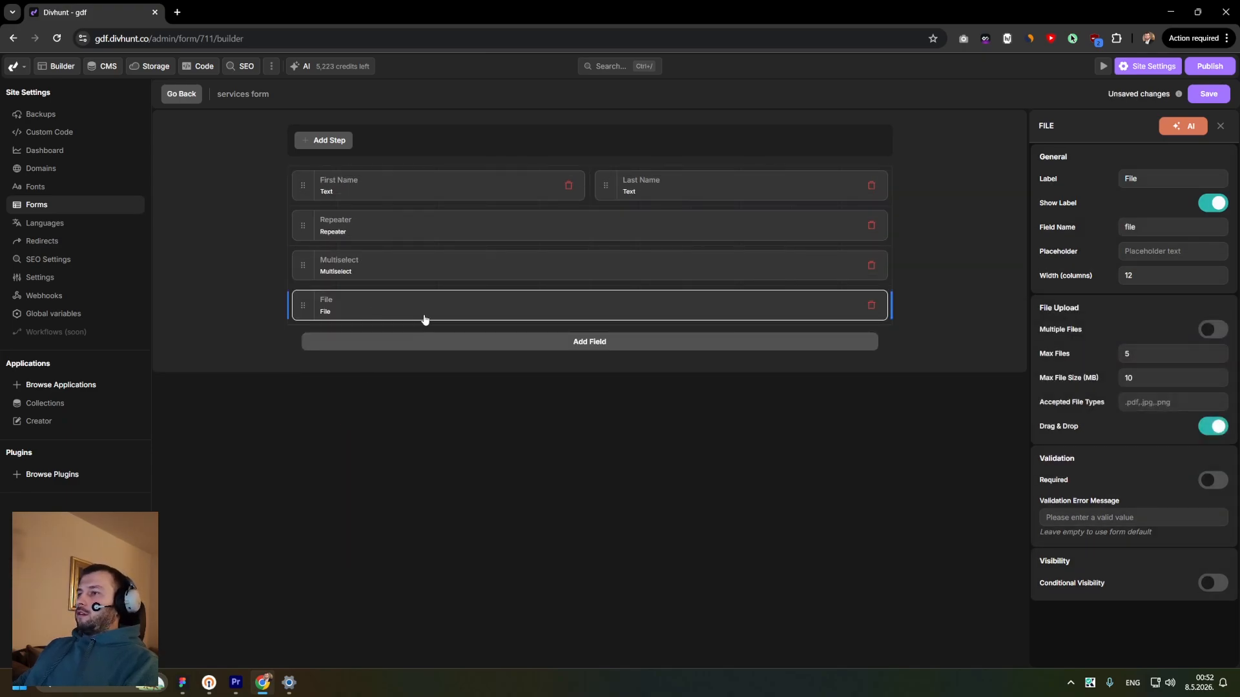
click(1132, 352)
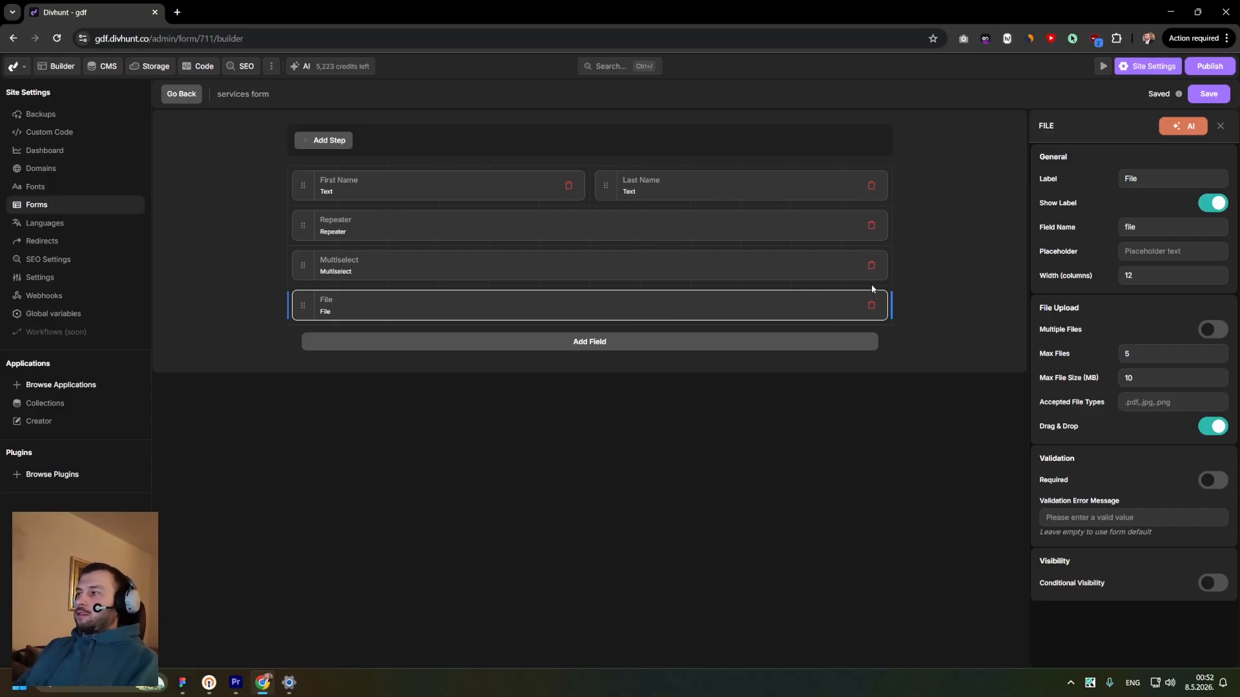
- Delete every field from the form, including First Name and Last Name, leaving it empty
click(871, 267)
click(872, 266)
click(872, 226)
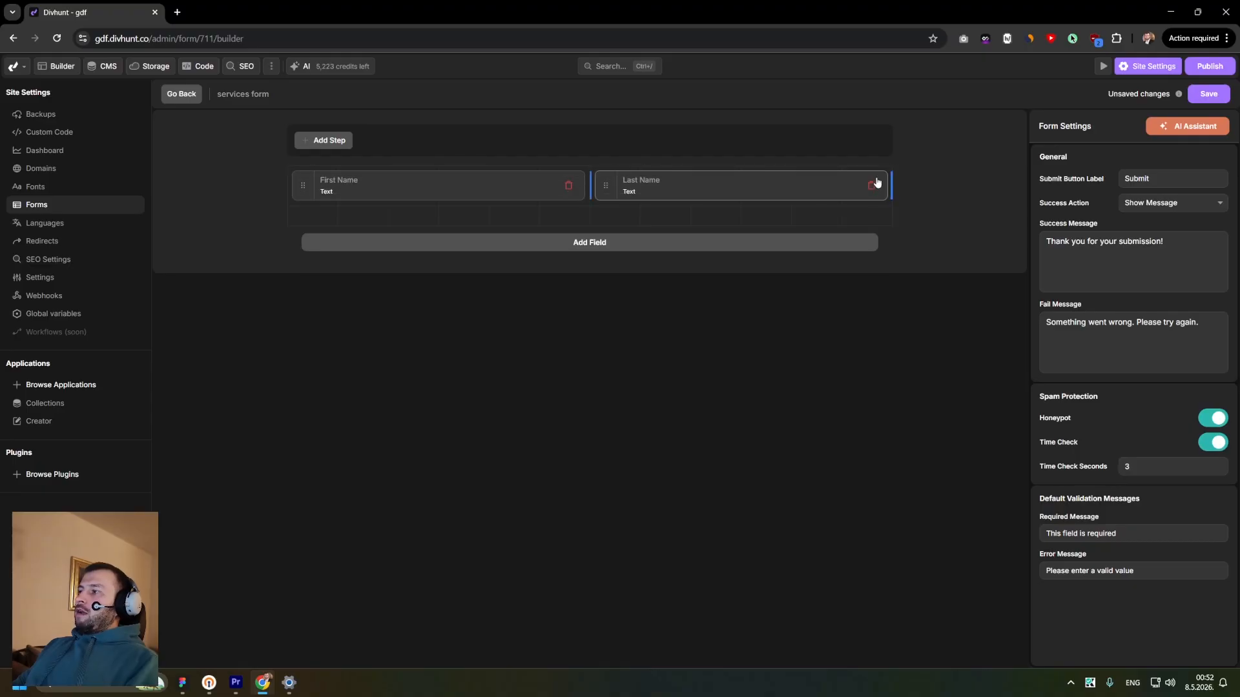
click(872, 186)
click(569, 188)
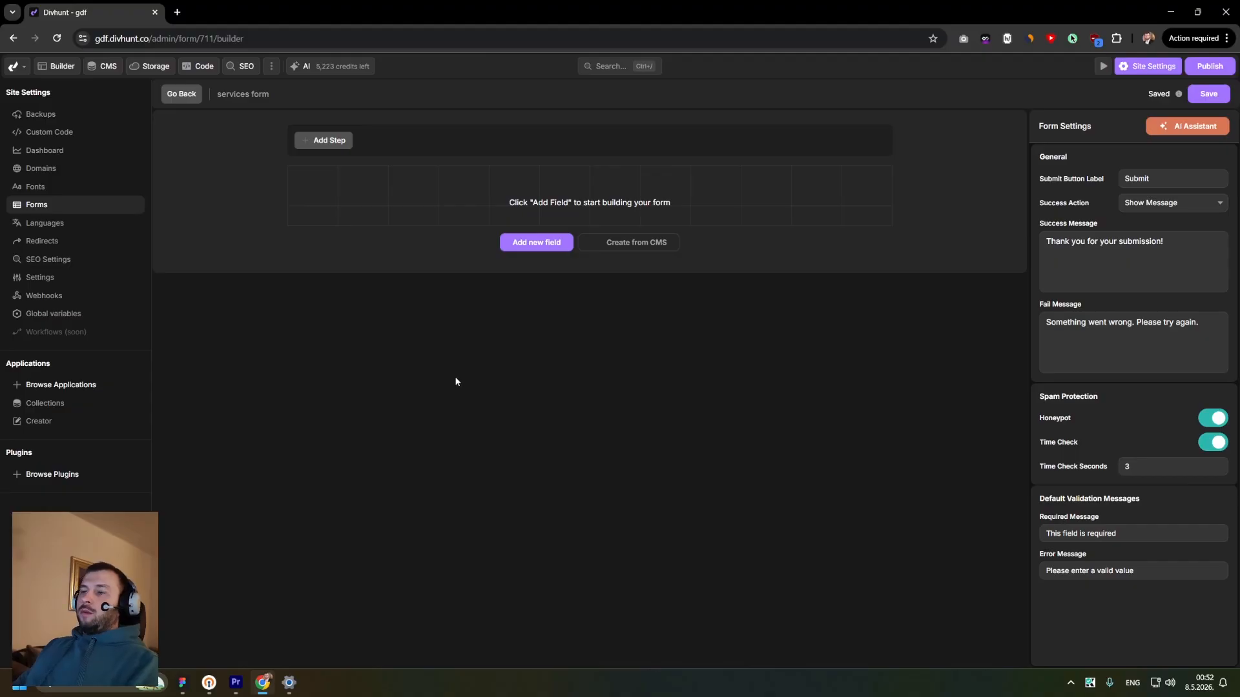
- Add steps until the form has three, and switch between Step 1, Step 2 and Step 3
click(328, 142)
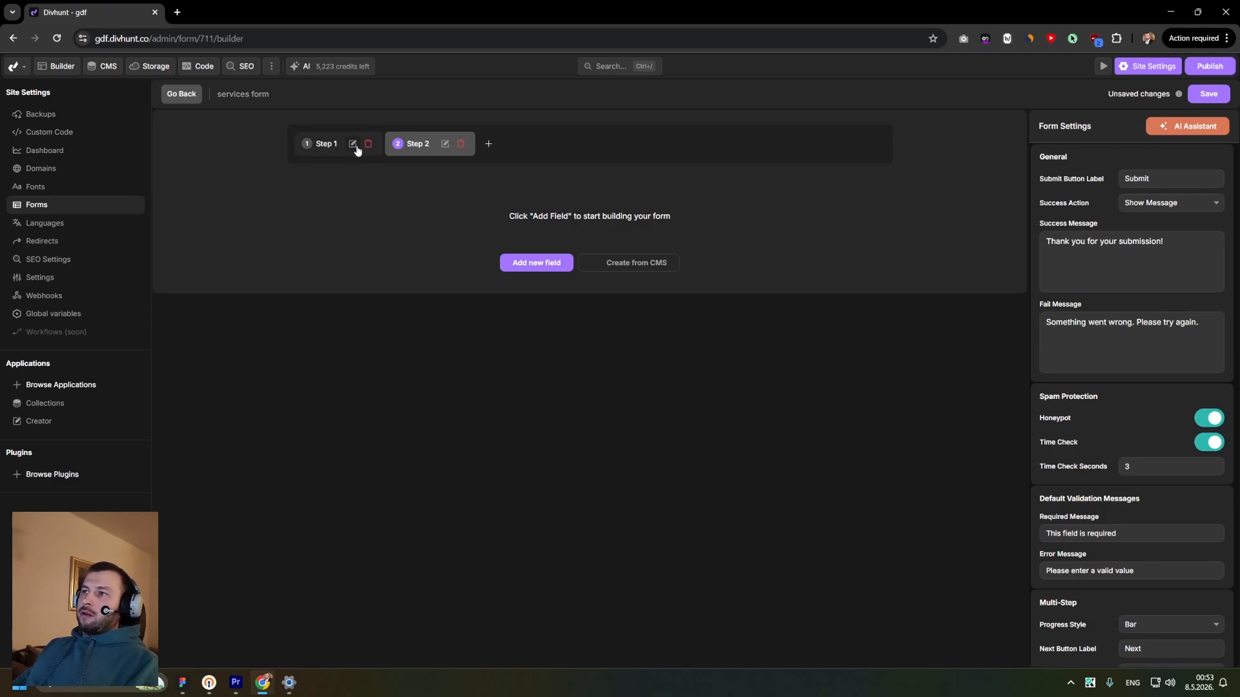
click(450, 144)
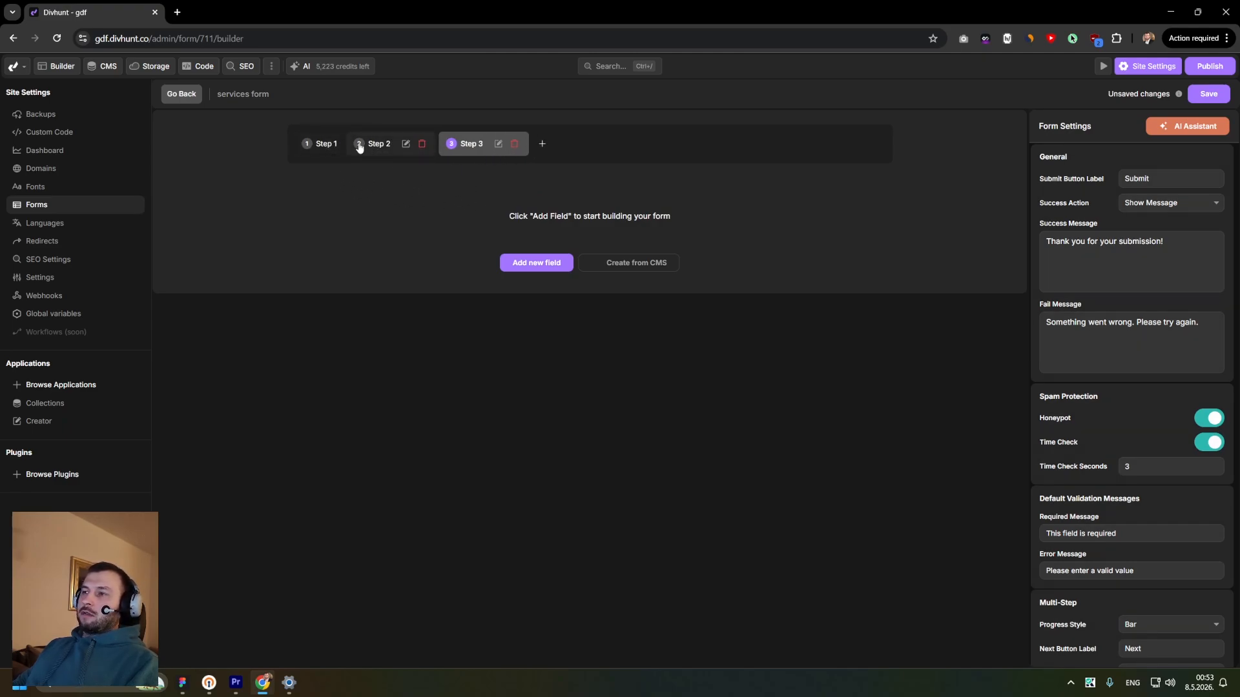
click(320, 149)
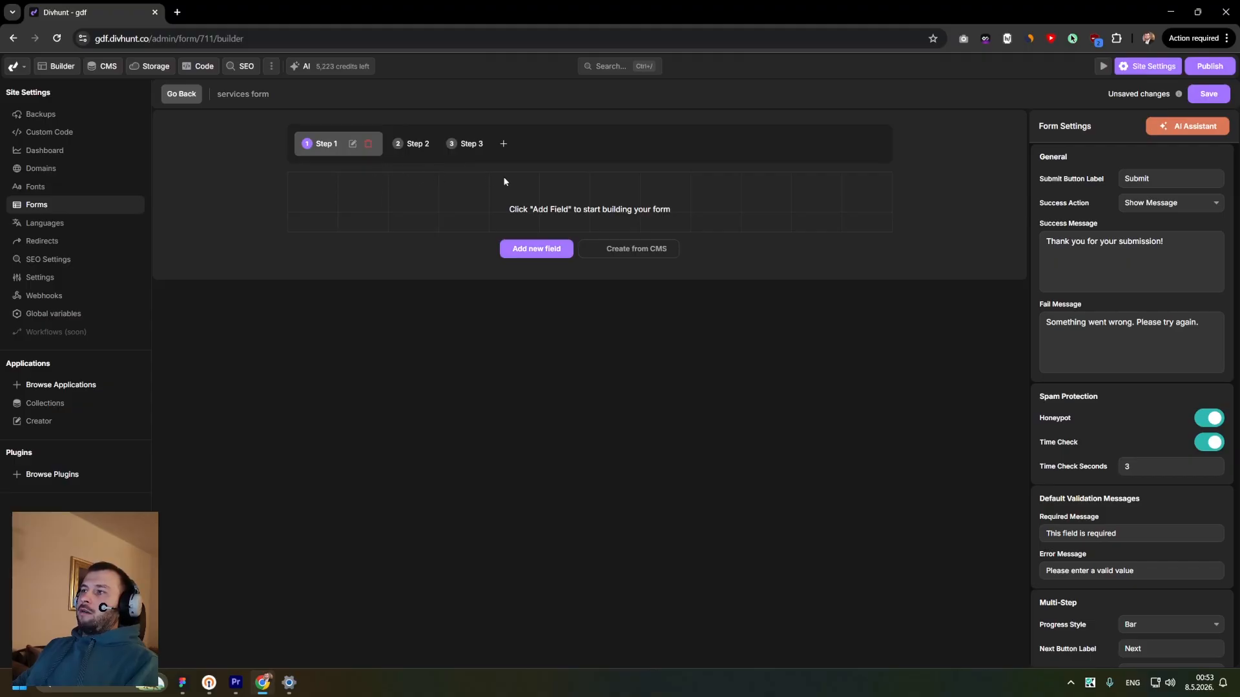
click(415, 147)
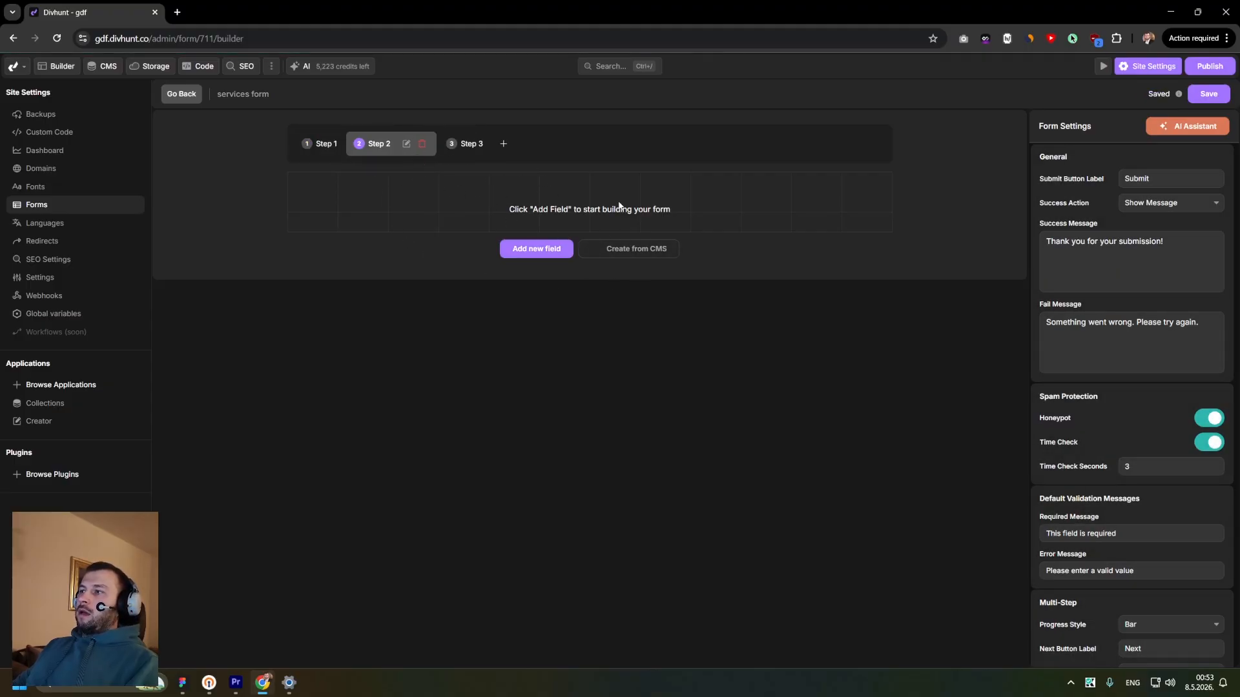
click(468, 147)
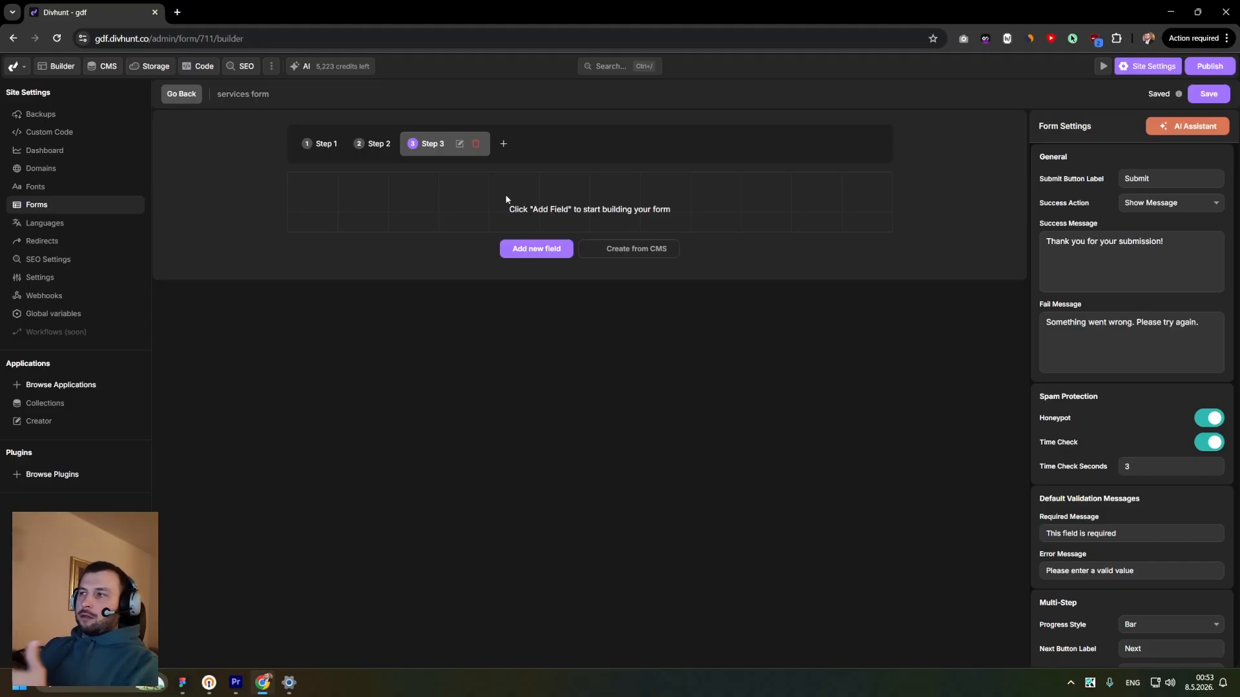
- Rename Step 1 to General
click(352, 143)
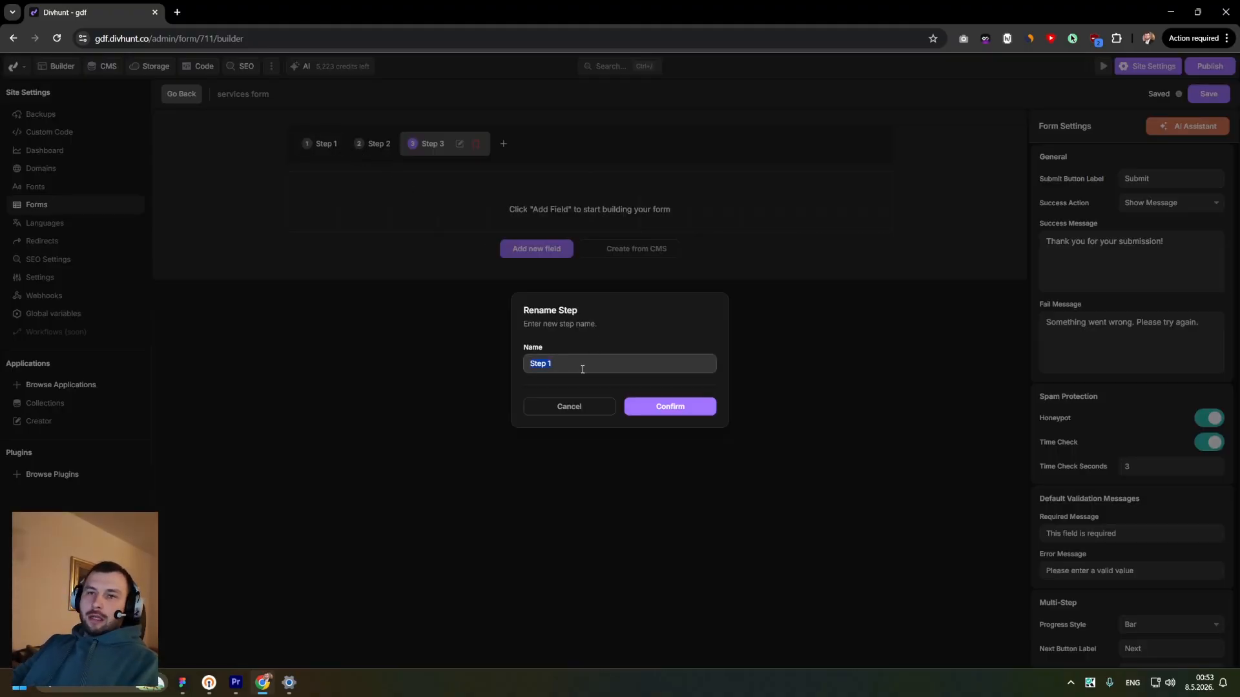
text(General)
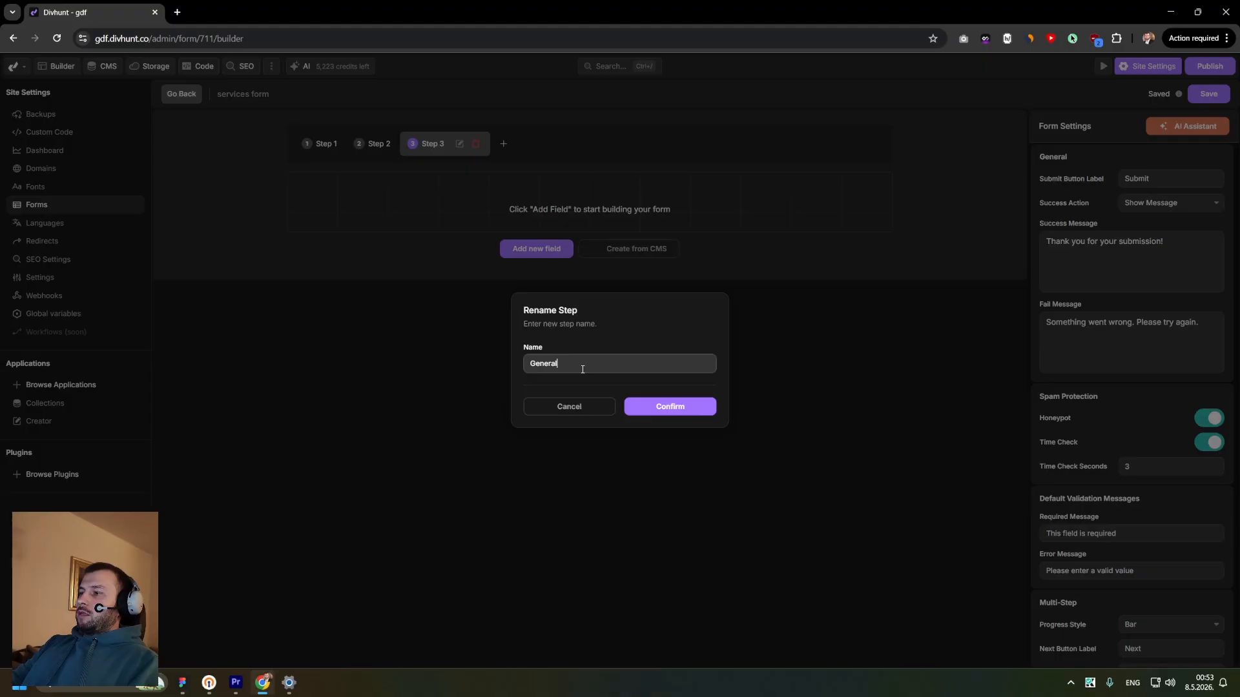
click(664, 407)
- Delete Step 3 and Step 2 from the form, confirming each deletion
click(481, 144)
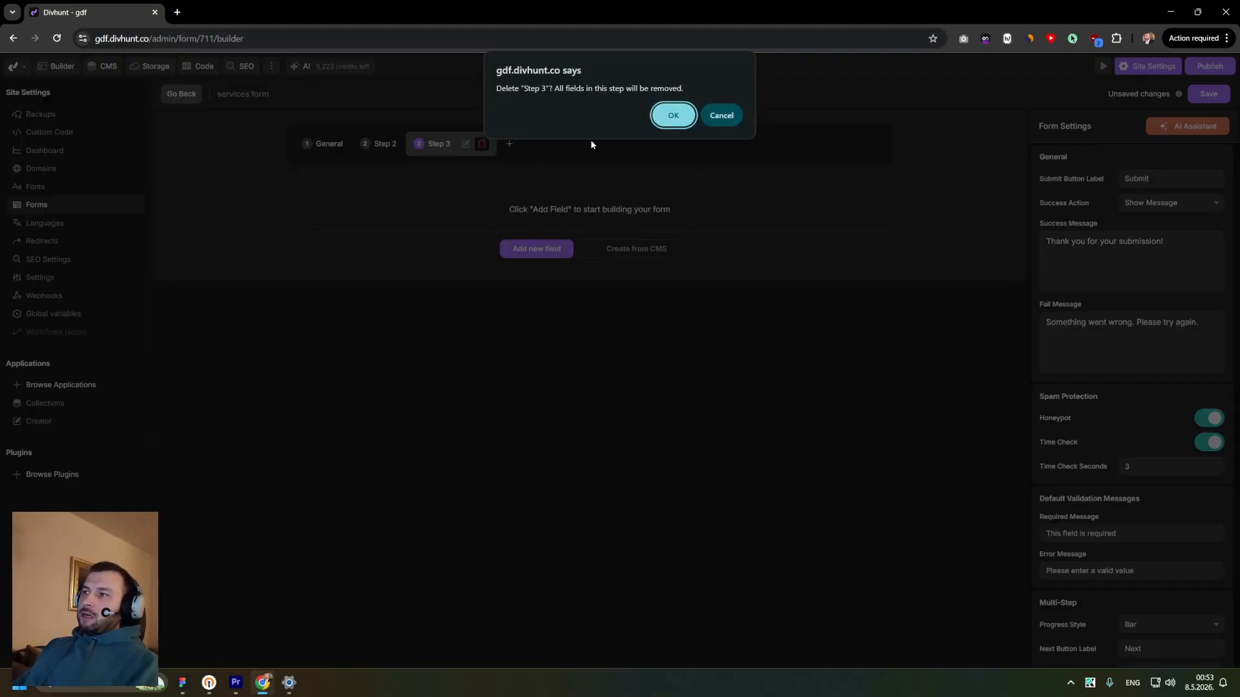
key(Return)
click(466, 145)
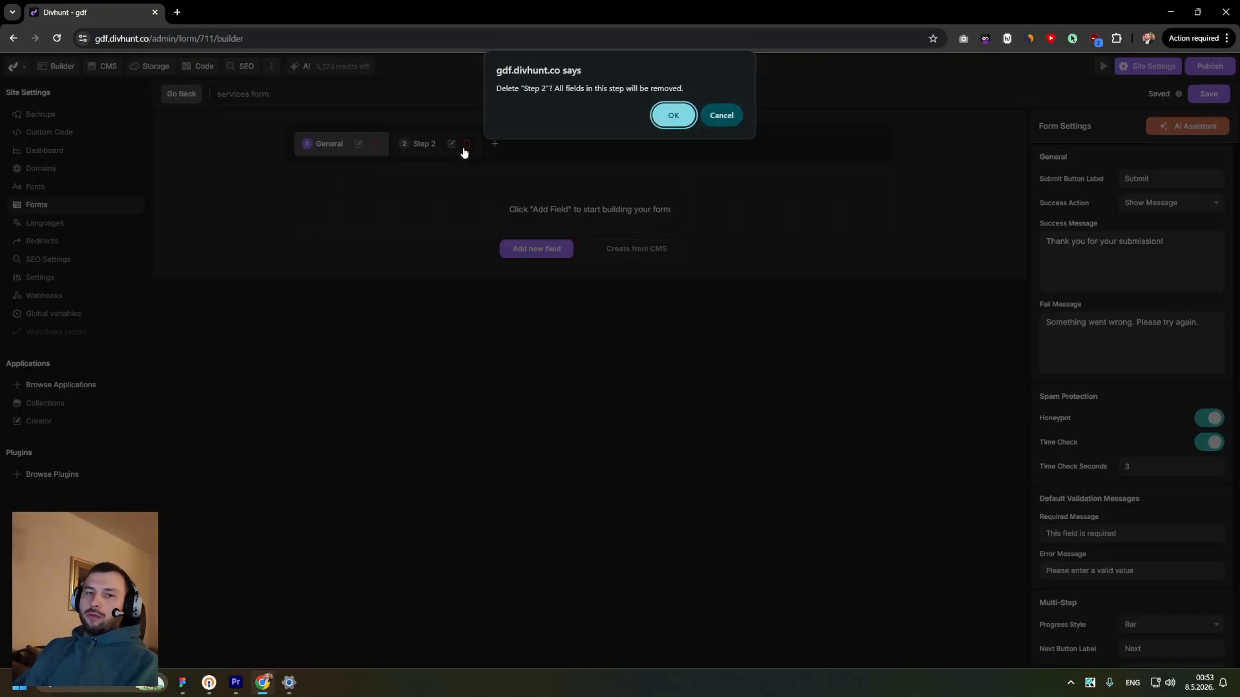
click(673, 115)
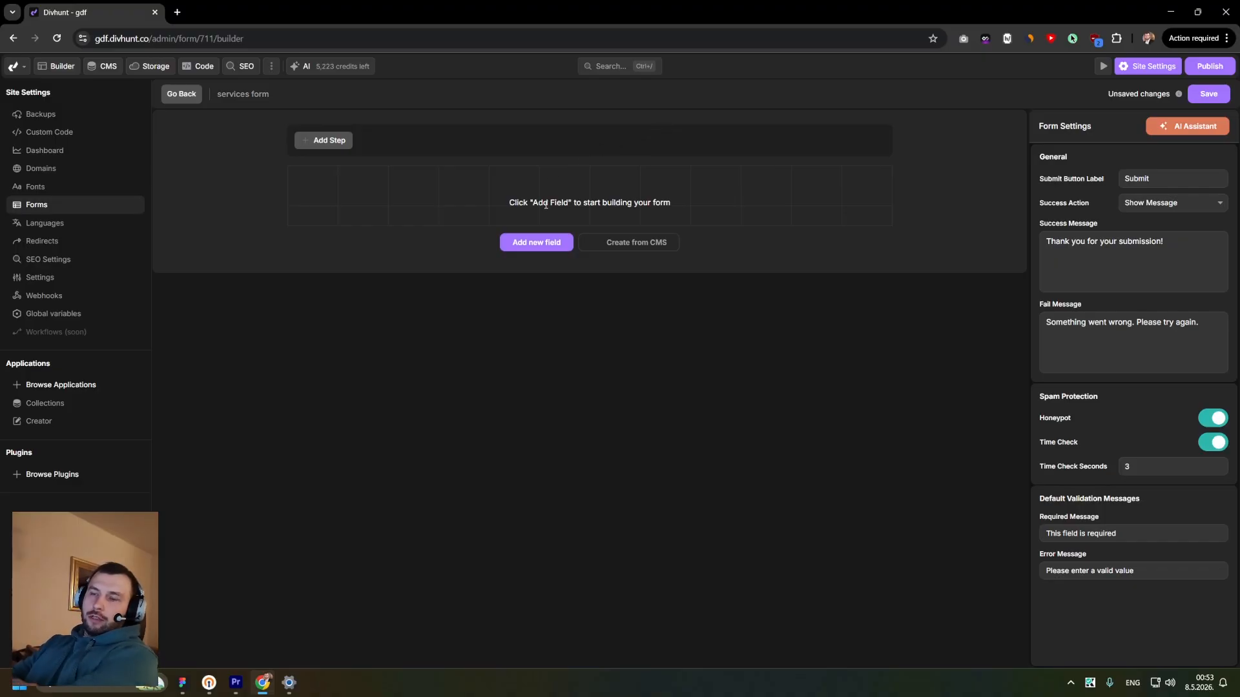
- Ask the AI Assistant for a three-step 'Get In Touch' form for a web agency with one file upload field and one conditional-logic field
click(1160, 129)
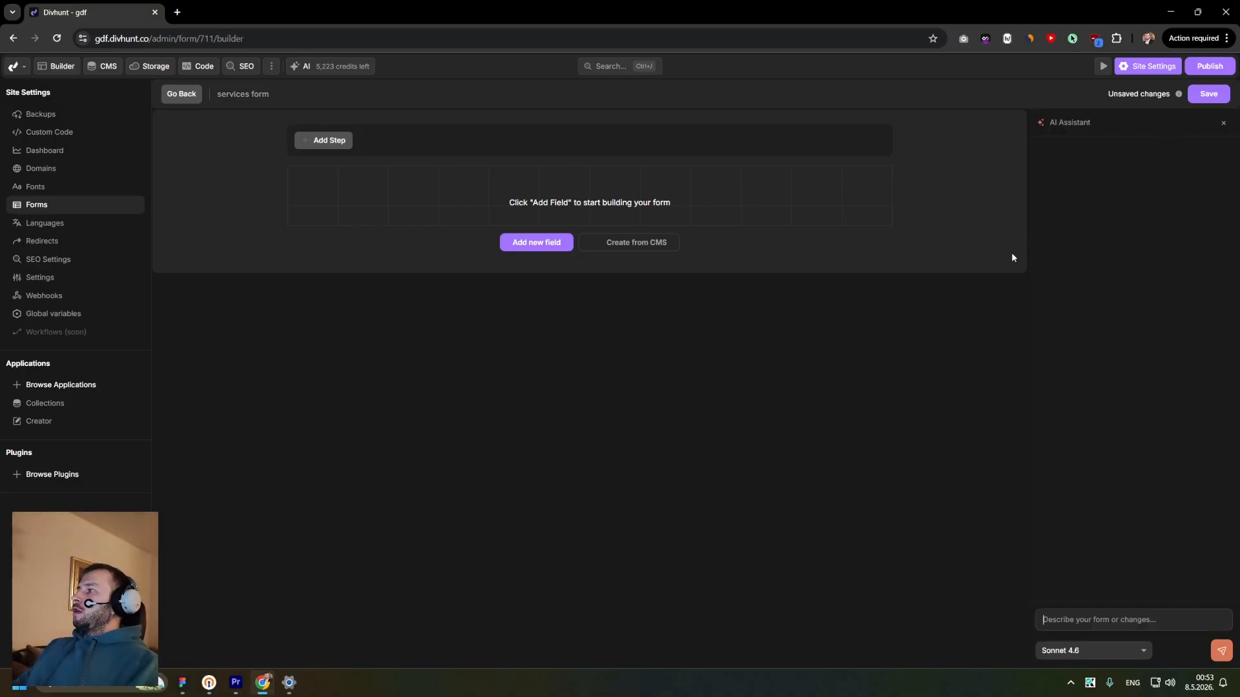
click(1086, 611)
text(We are website de)
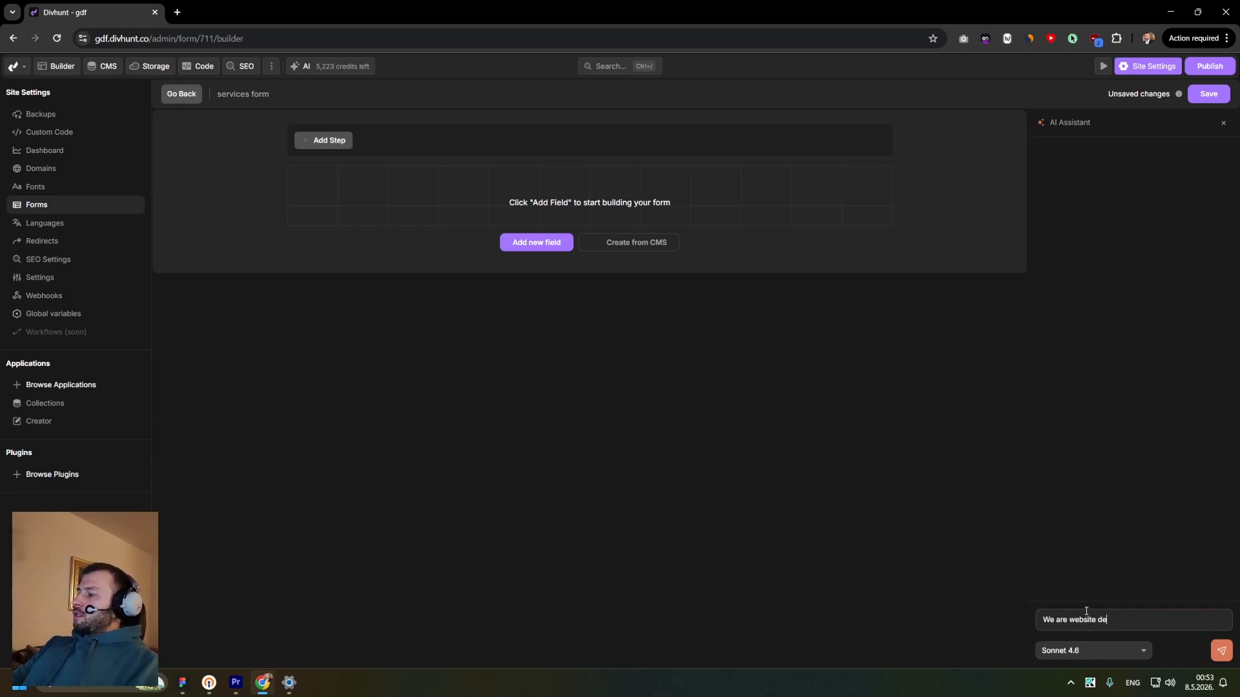
text(v agency. Creat)
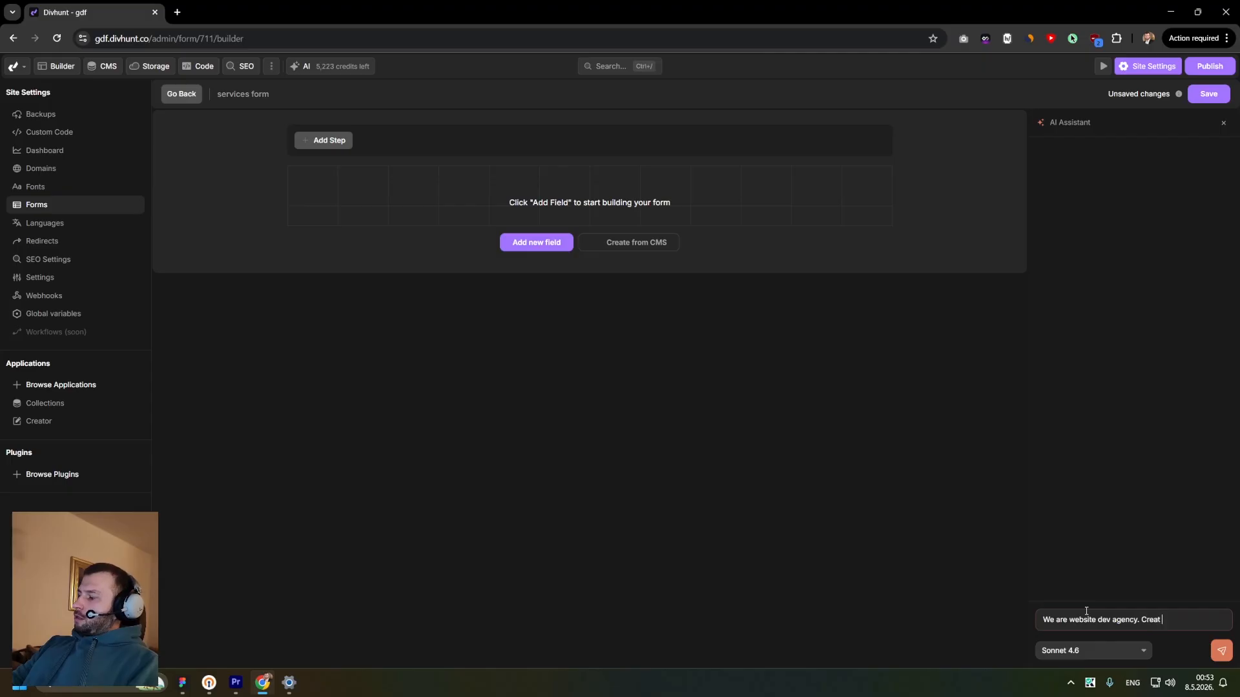
text(e me )
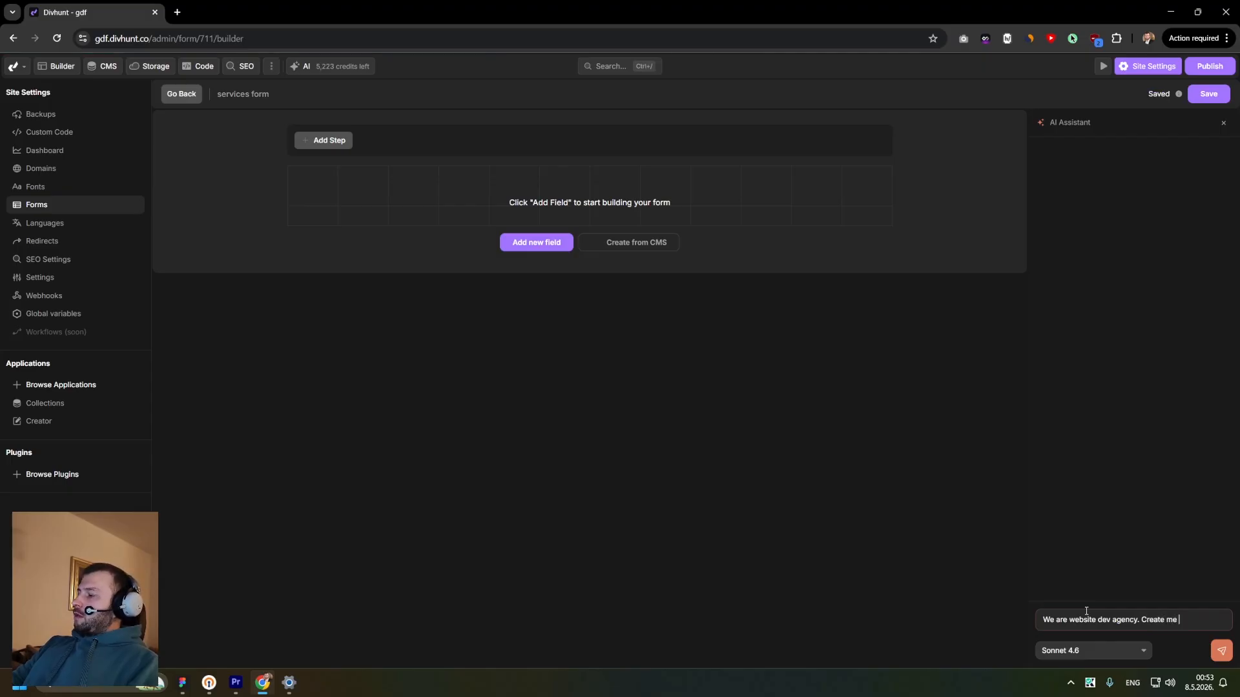
text(form for client to get in touch. W)
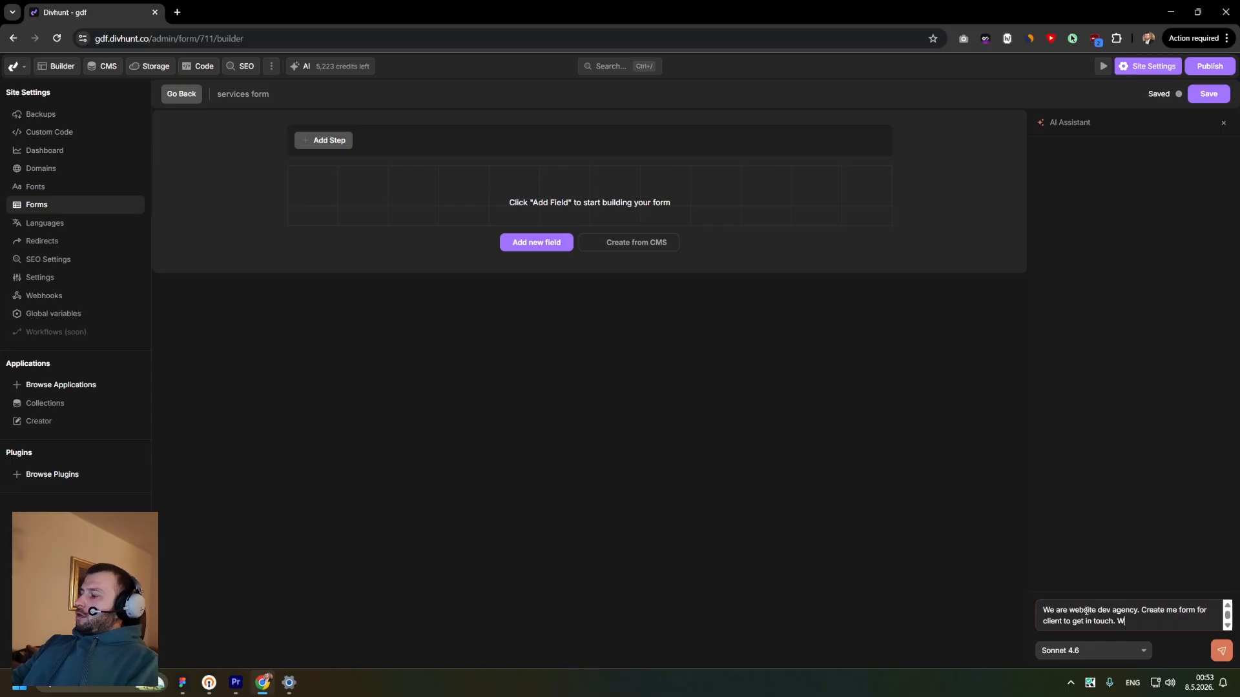
text(e do web )
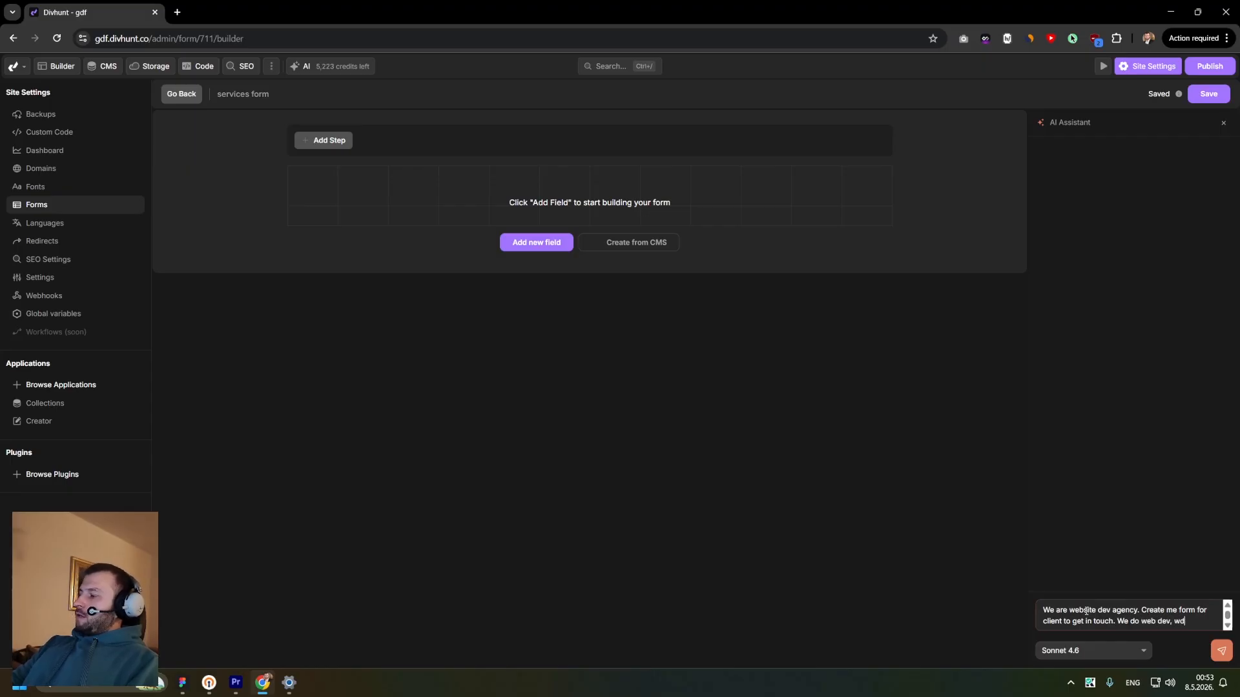
text(dev, web design and)
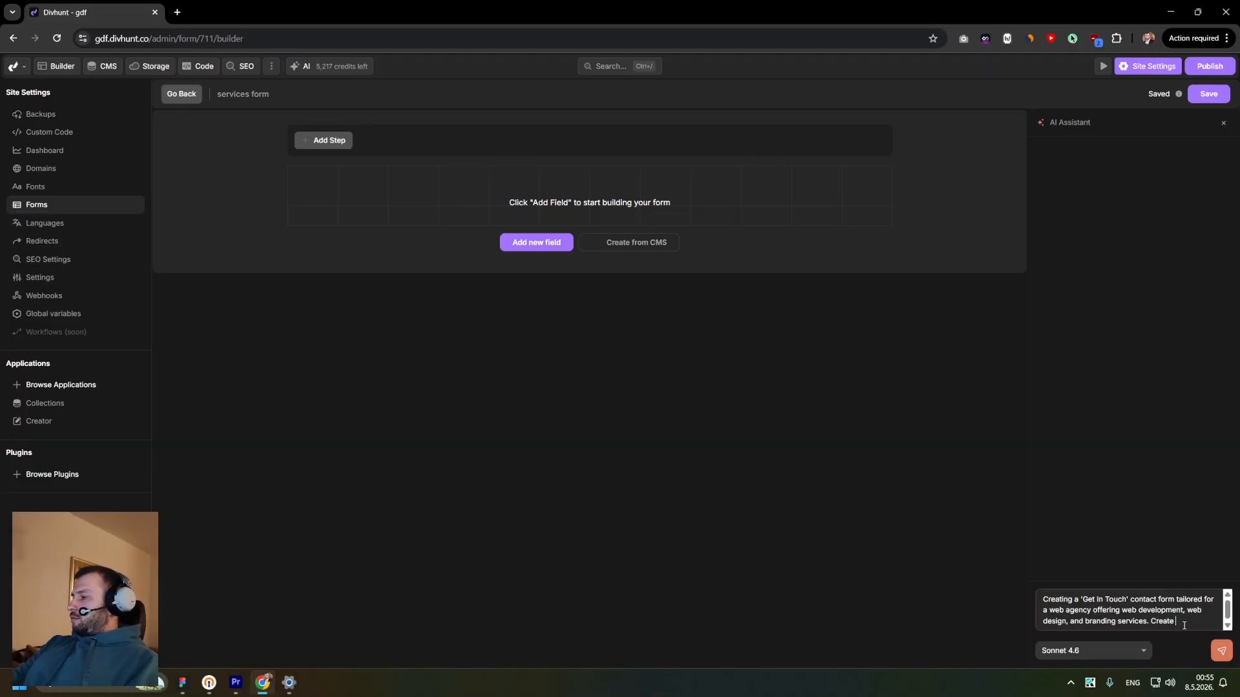
text(s fo)
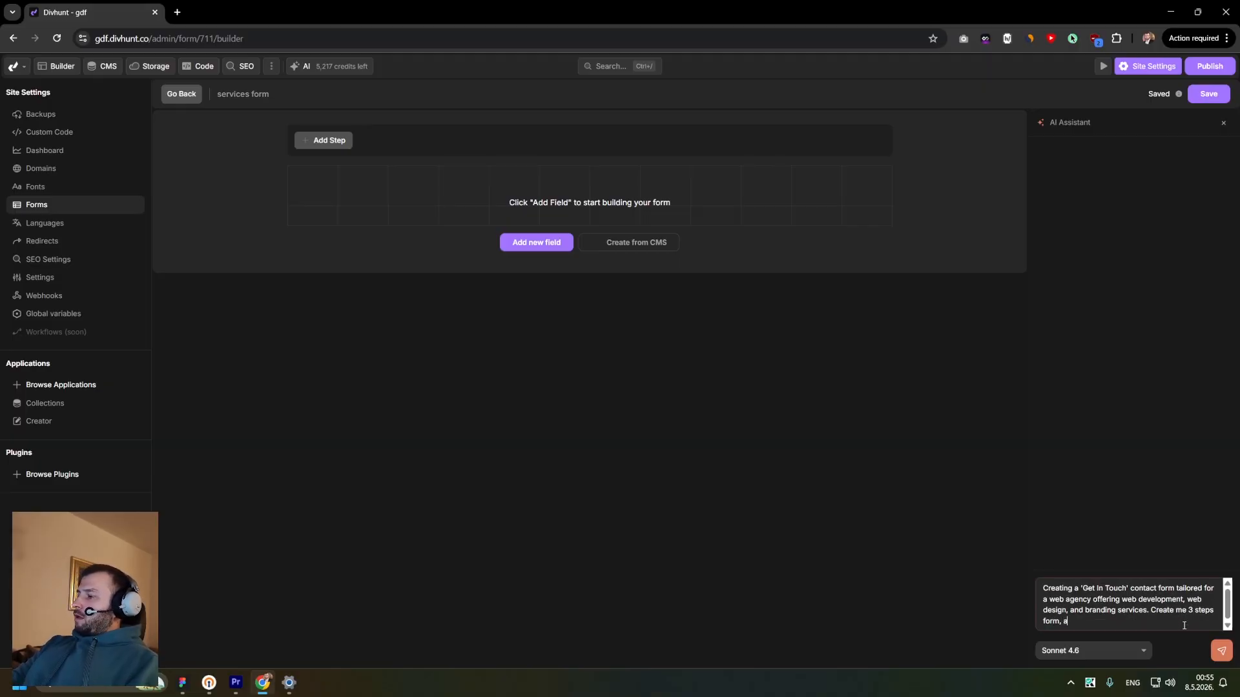
text(rm, and make sure theres one file upload field)
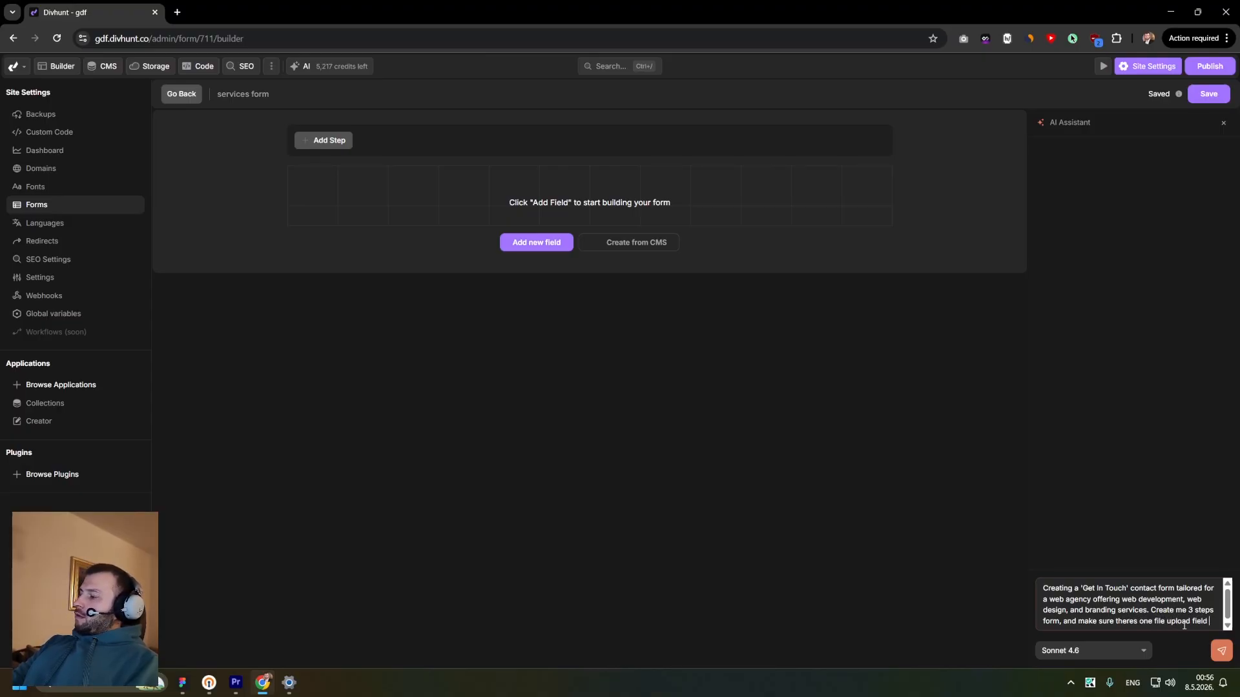
text(and)
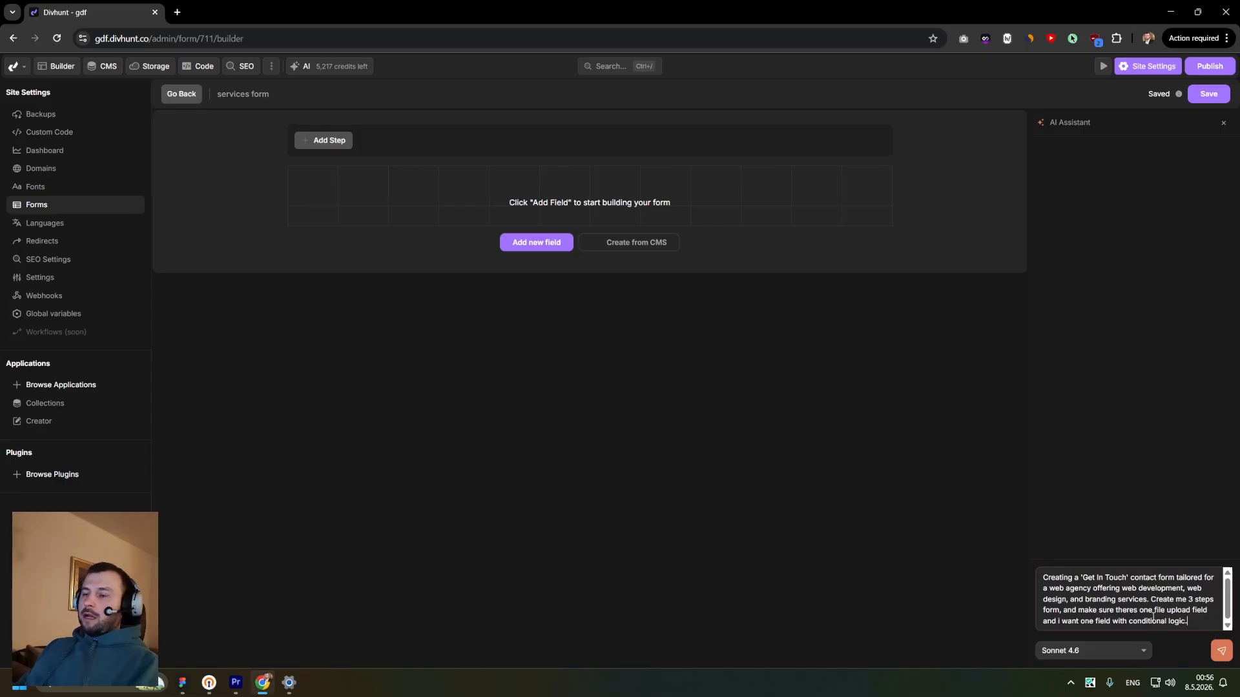
key(Return)
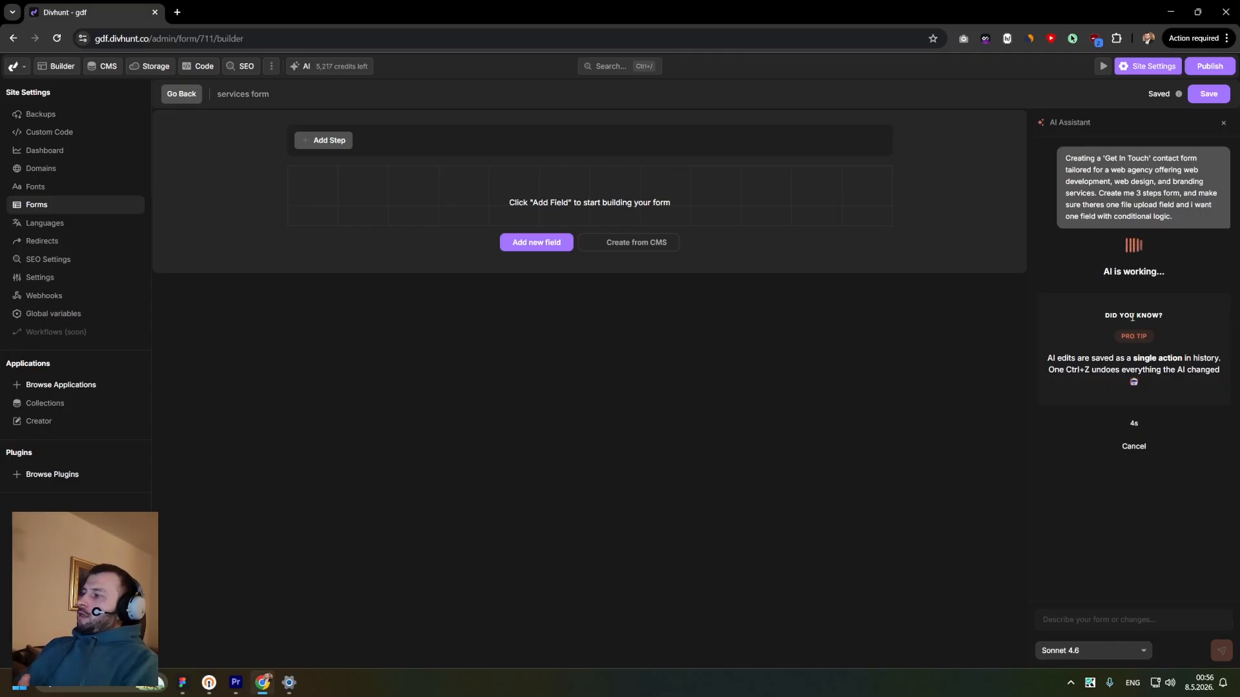
- Wait for the AI Assistant and review its proposed list of form changes
triple_click(1044, 362)
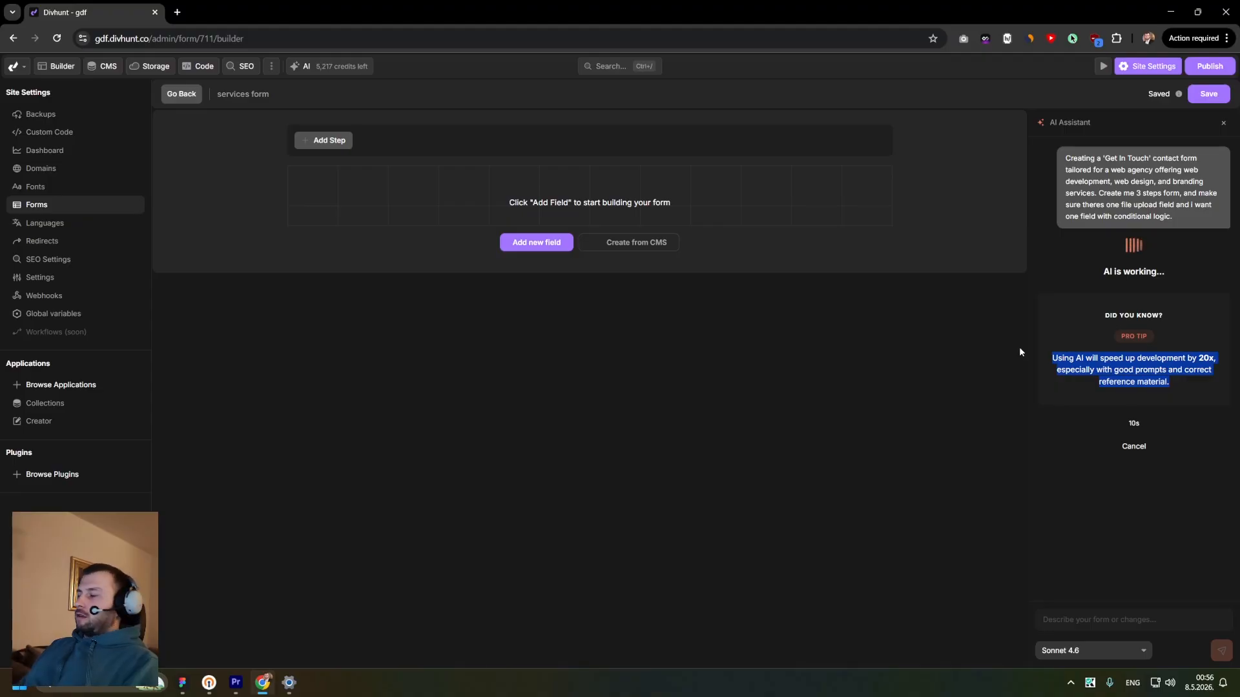
double_click(1124, 369)
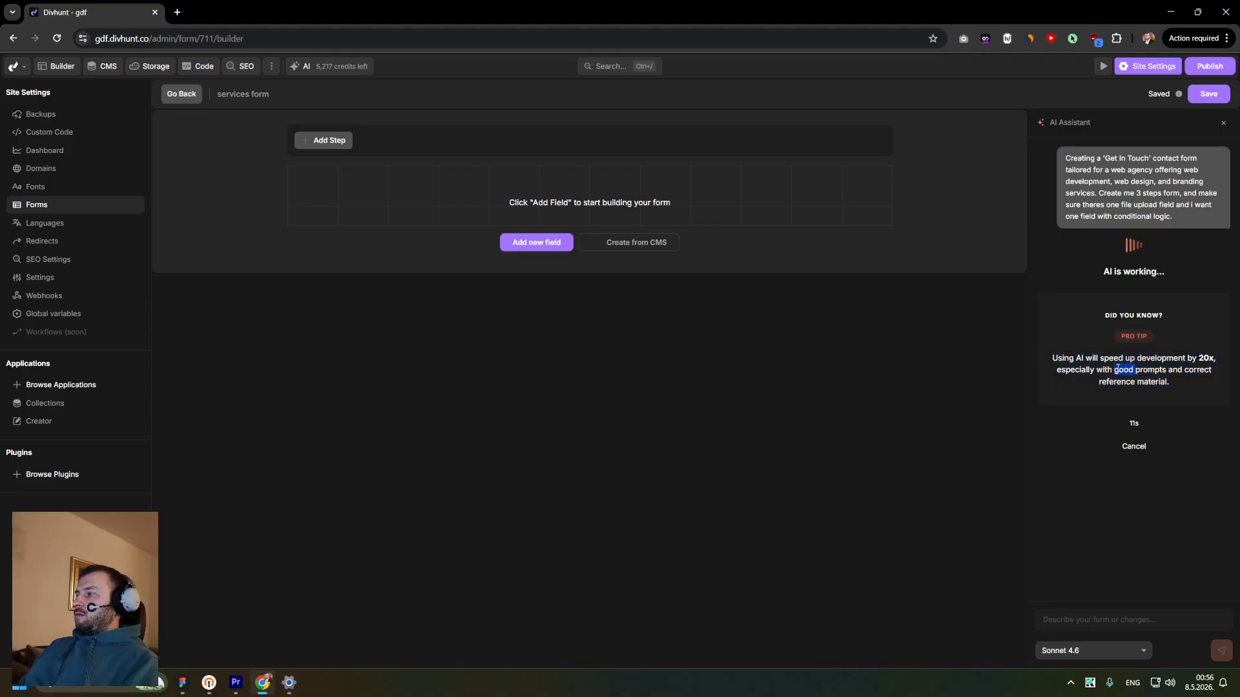
click(1064, 360)
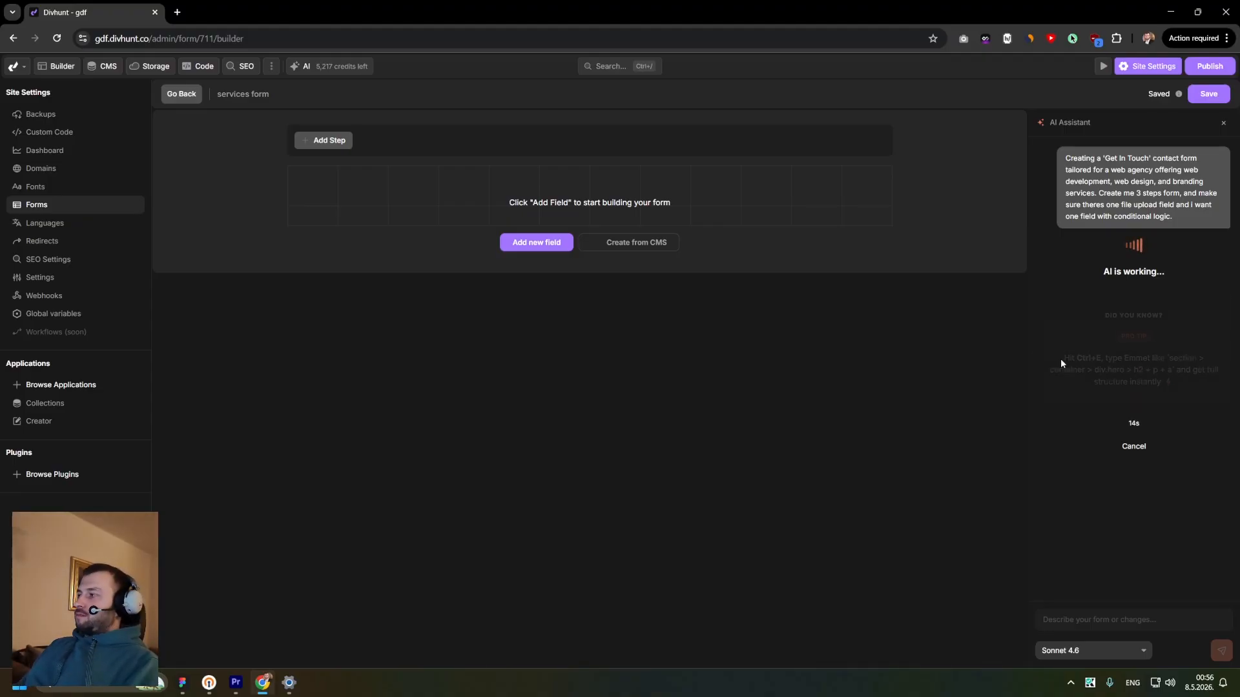
drag(1062, 359, 1169, 381)
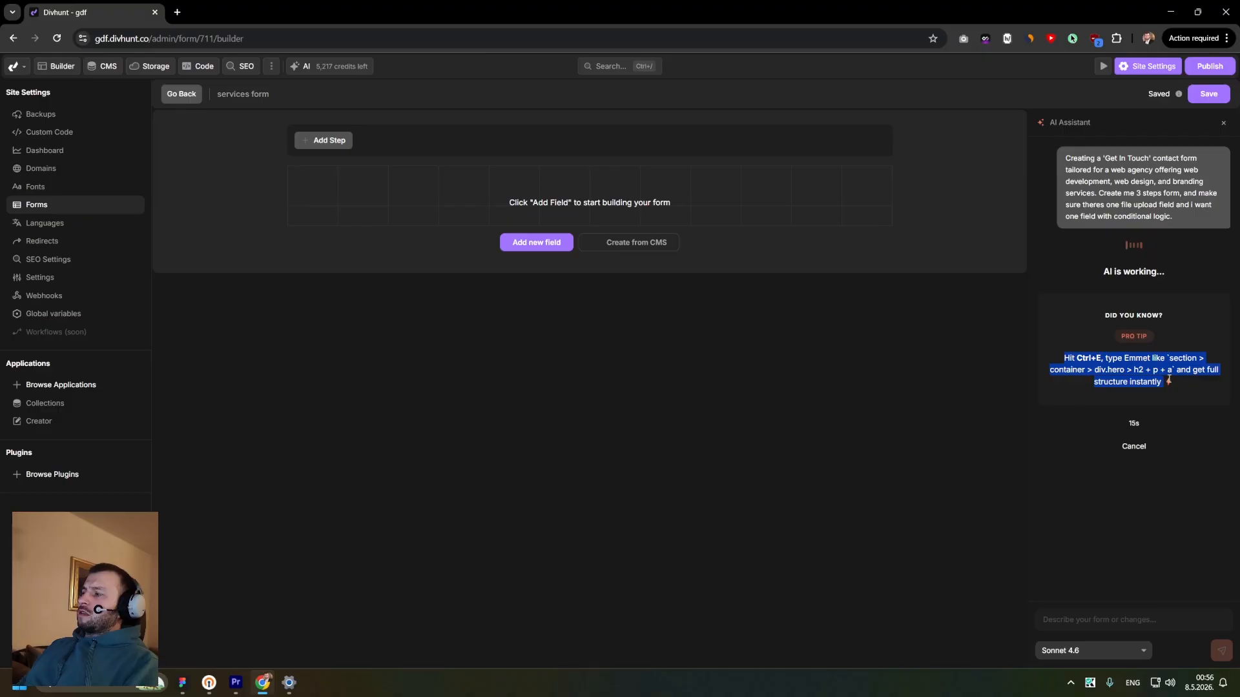
click(1168, 381)
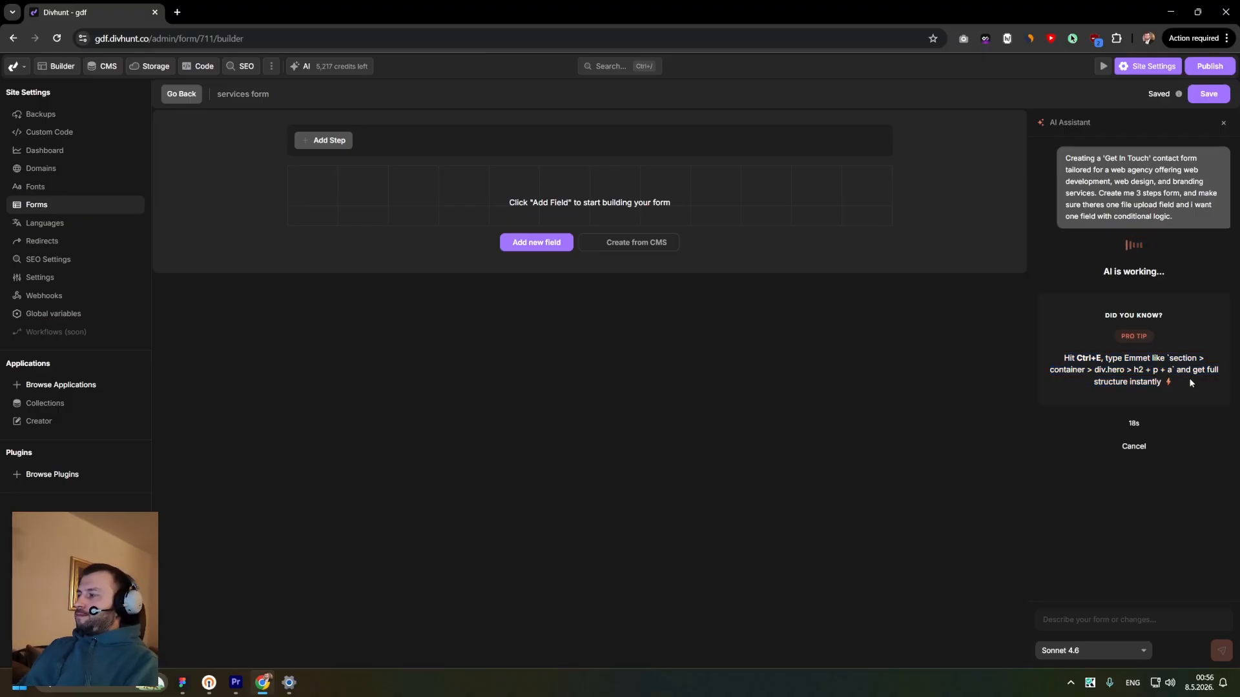
drag(1185, 381, 1057, 354)
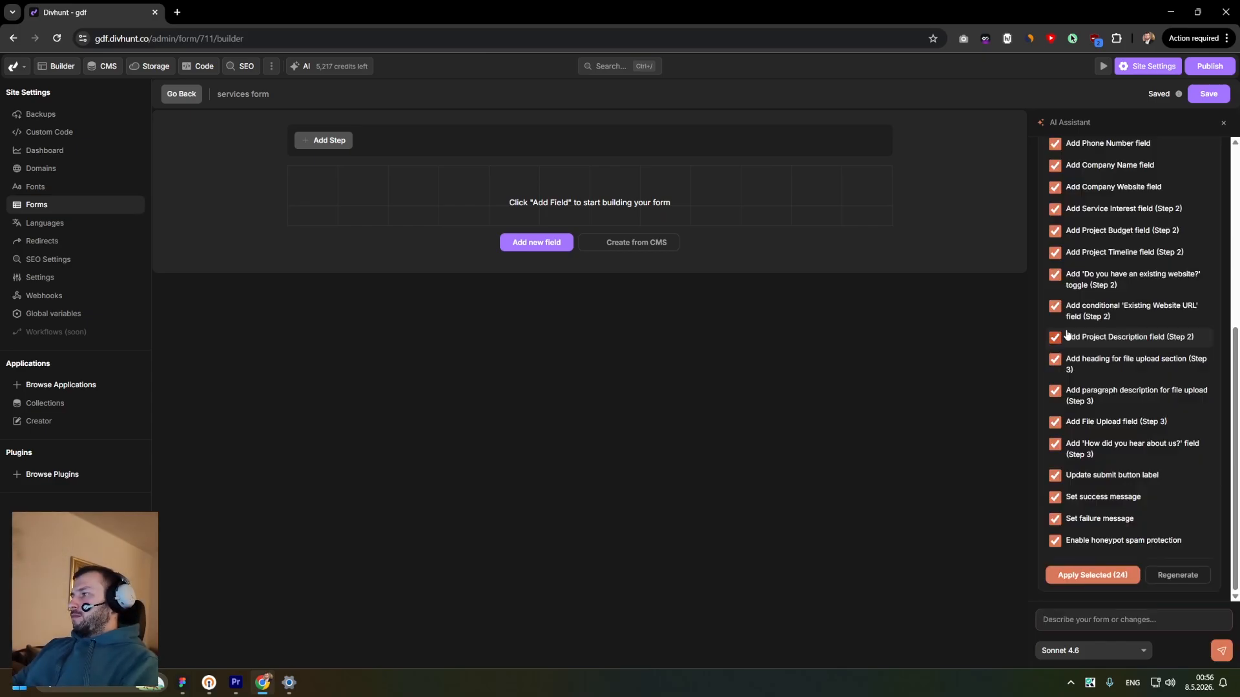
scroll(1098, 322, up, 5)
scroll(1106, 313, down, 5)
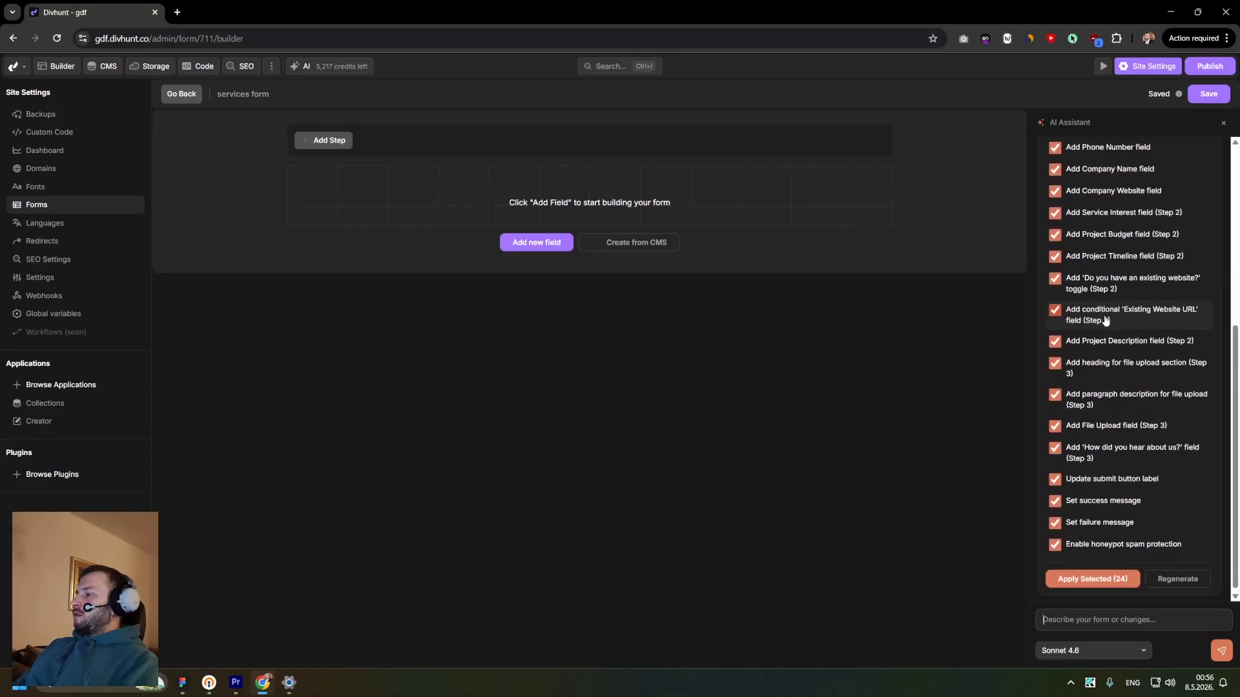
scroll(1143, 386, up, 5)
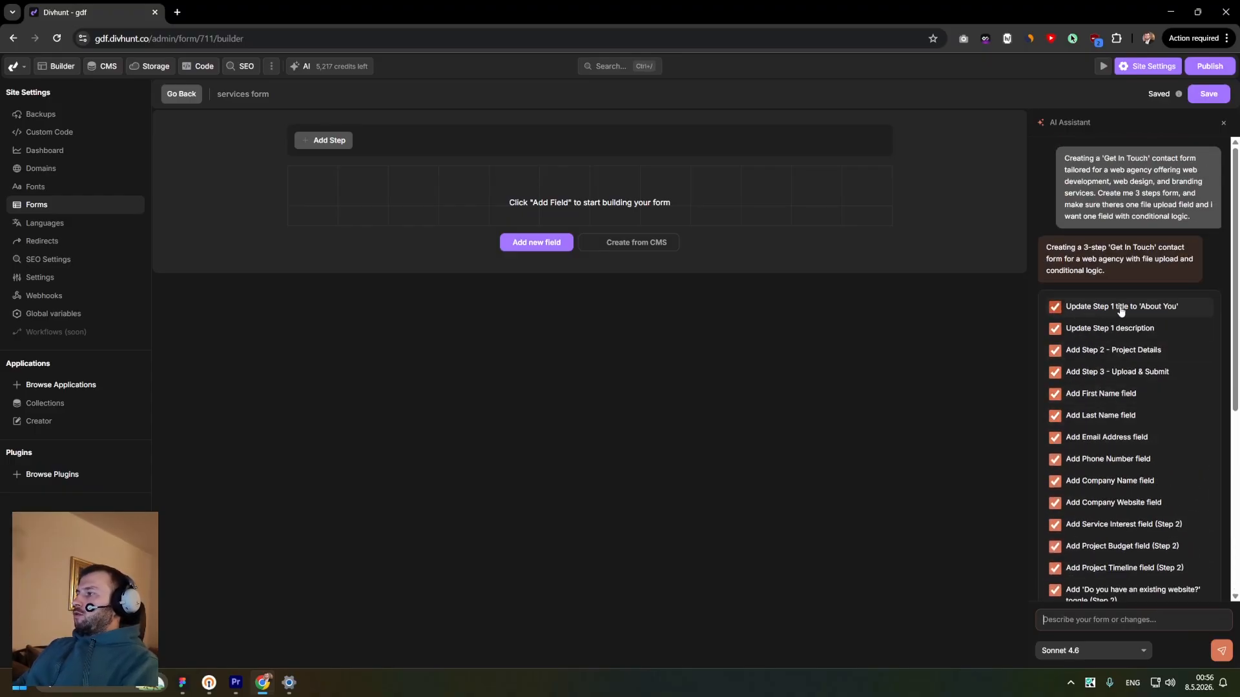
- Apply all the selected form changes proposed by the AI Assistant
scroll(1107, 313, down, 1)
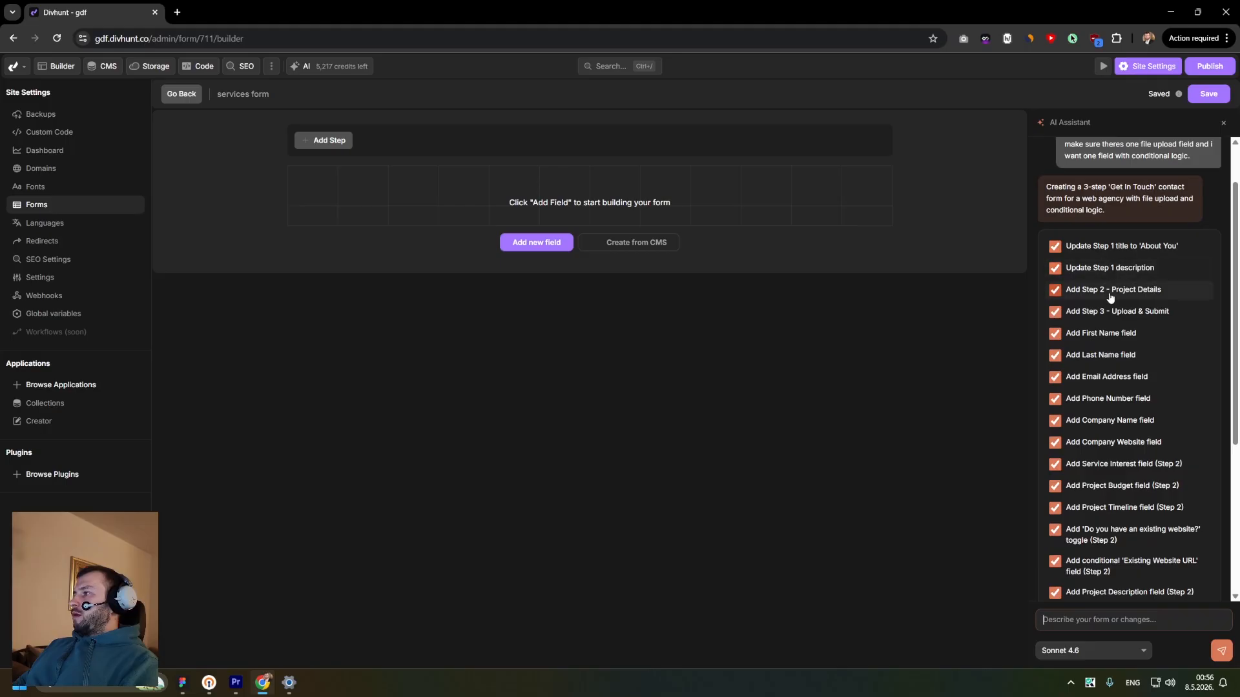
scroll(1111, 284, down, 1)
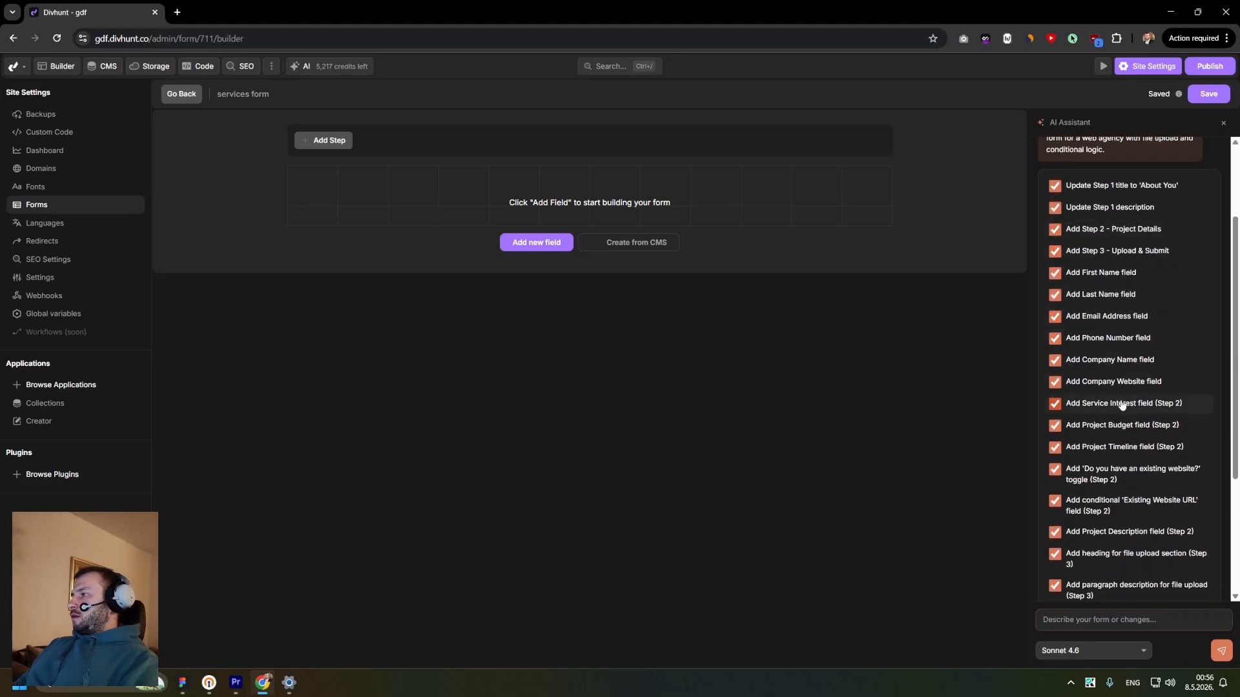
scroll(1100, 276, down, 3)
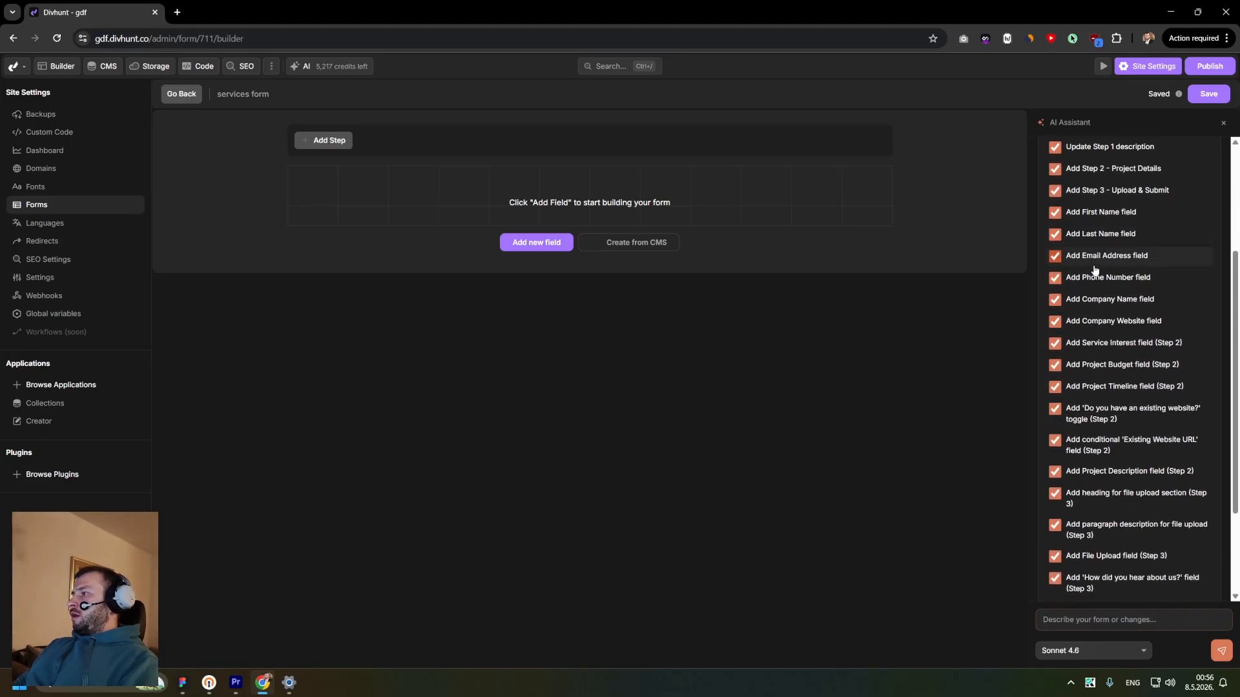
scroll(1101, 299, up, 2)
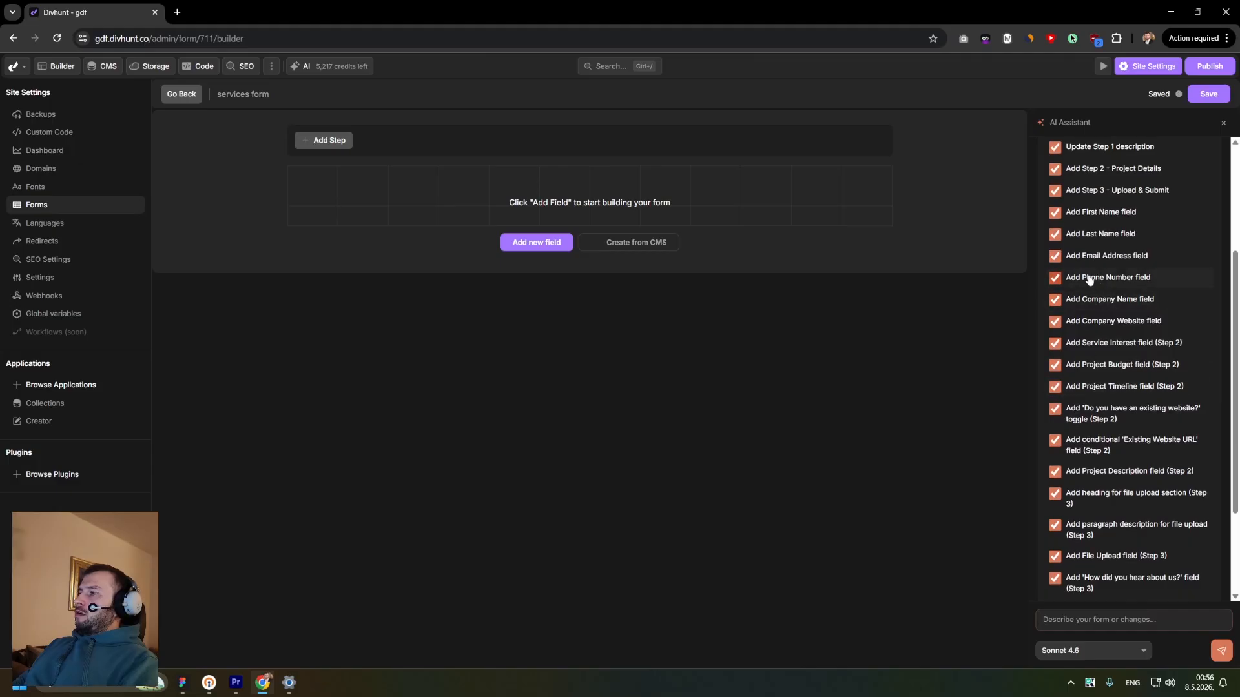
scroll(1098, 322, down, 1)
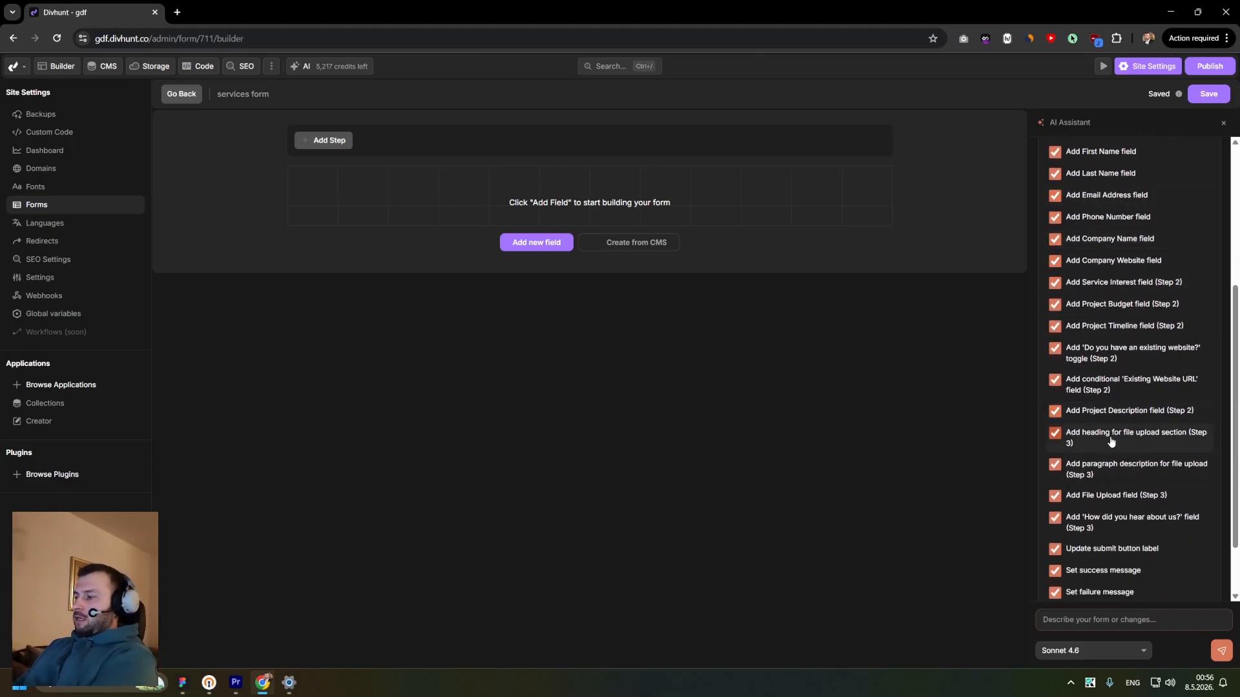
scroll(1116, 452, down, 1)
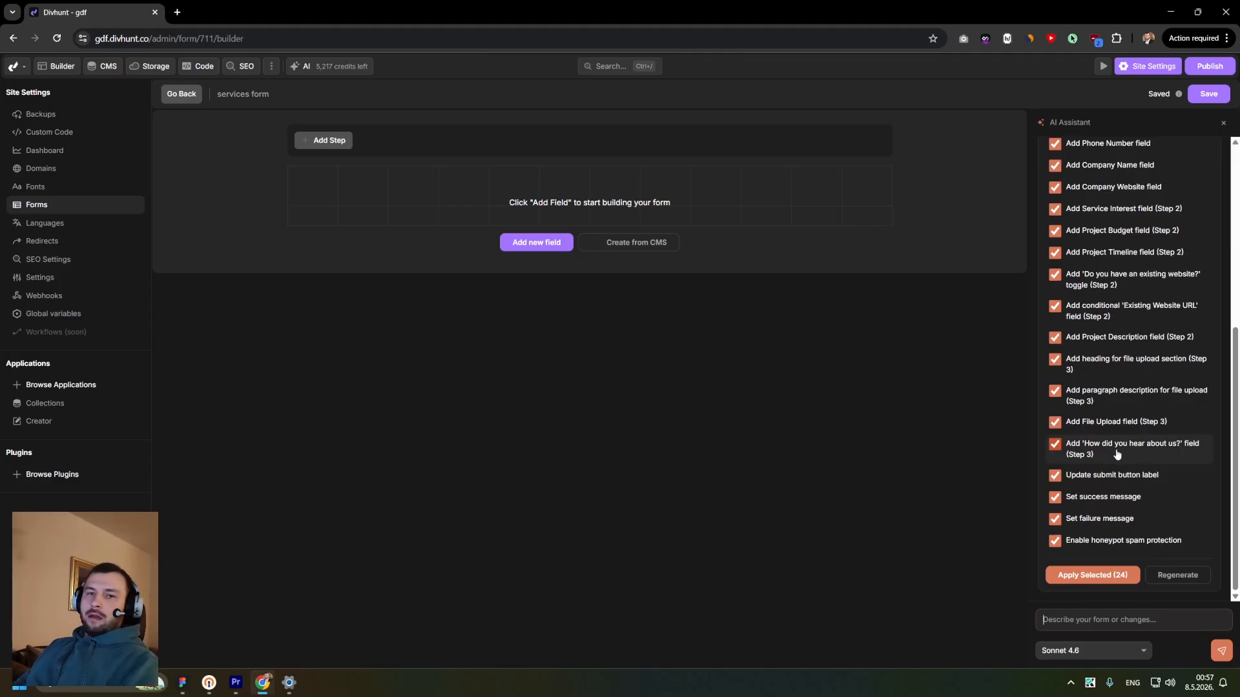
click(1113, 575)
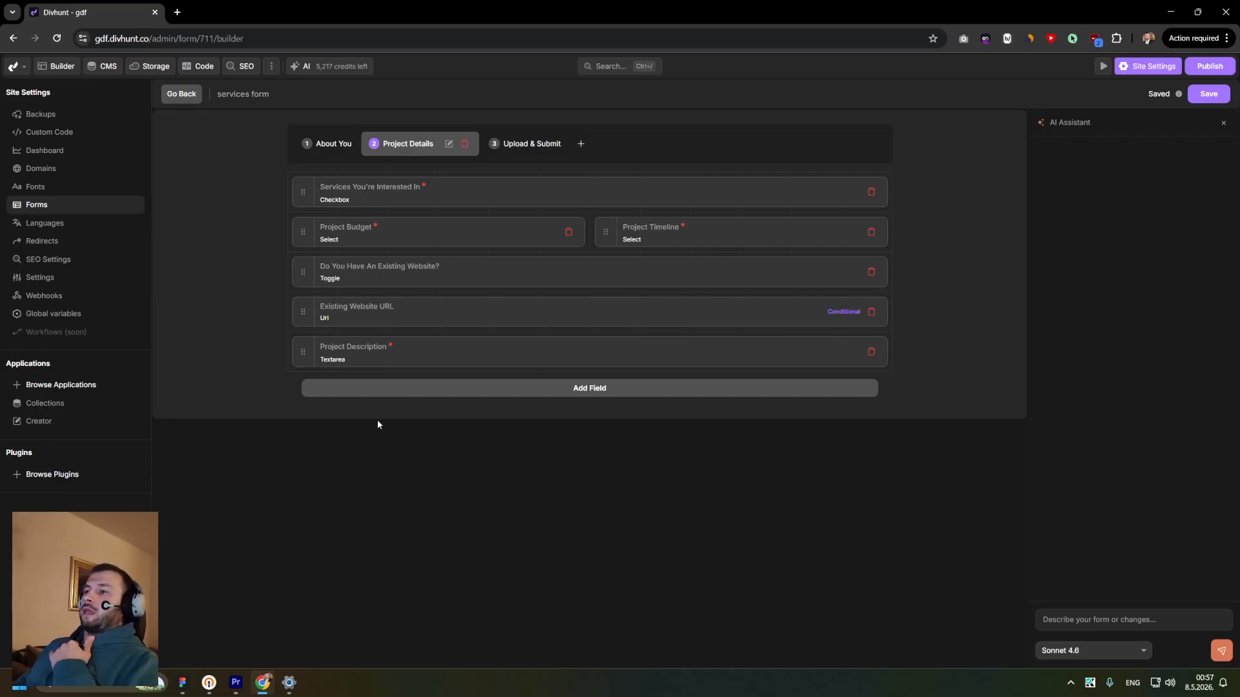
- Review the generated fields on the Upload & Submit step, opening the file, select, paragraph and heading settings
click(513, 145)
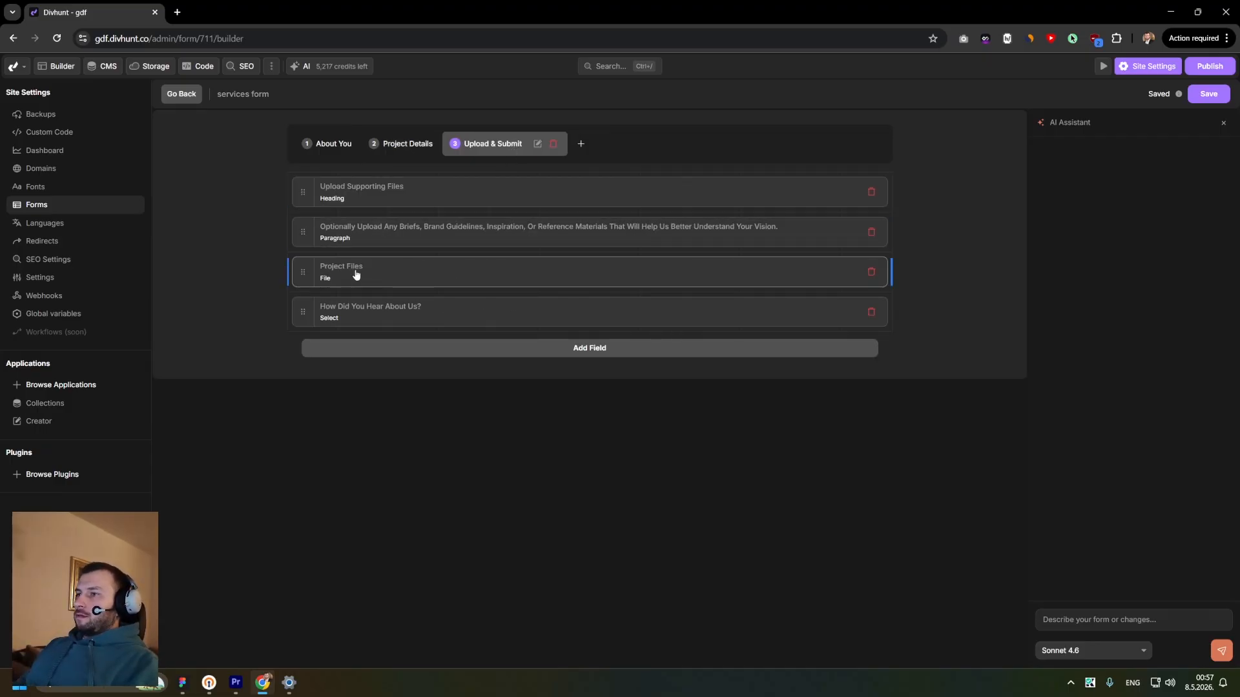
click(337, 279)
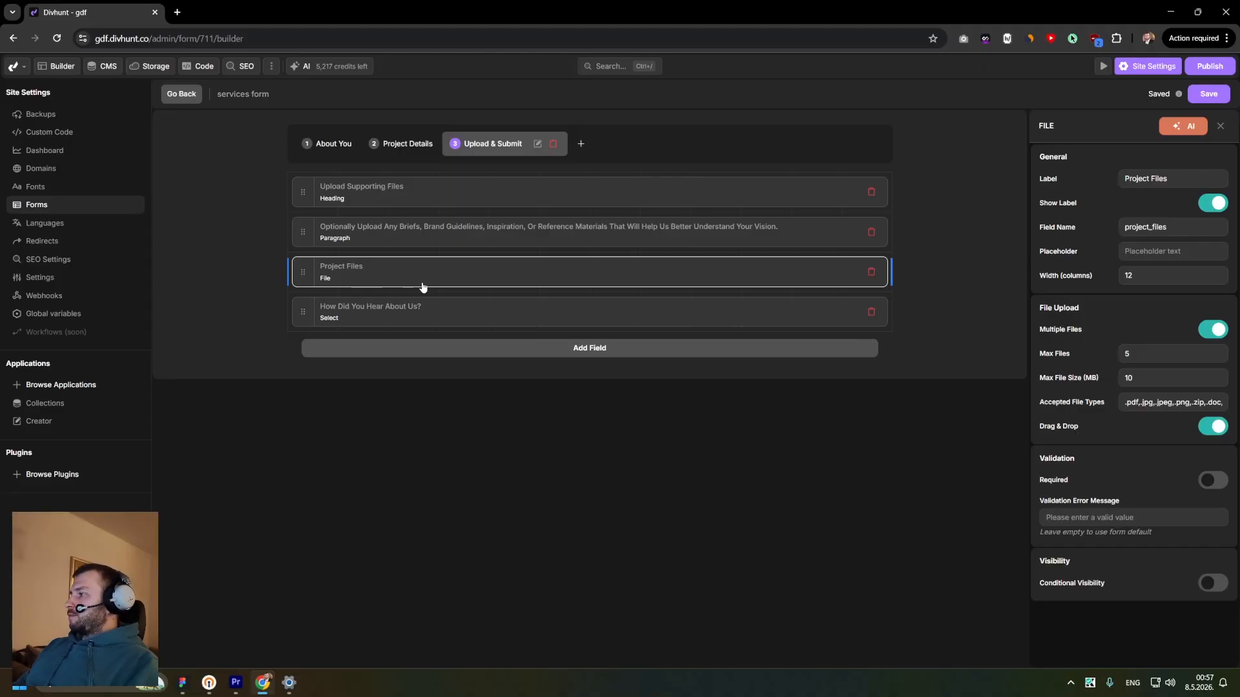
click(403, 313)
click(381, 240)
click(375, 206)
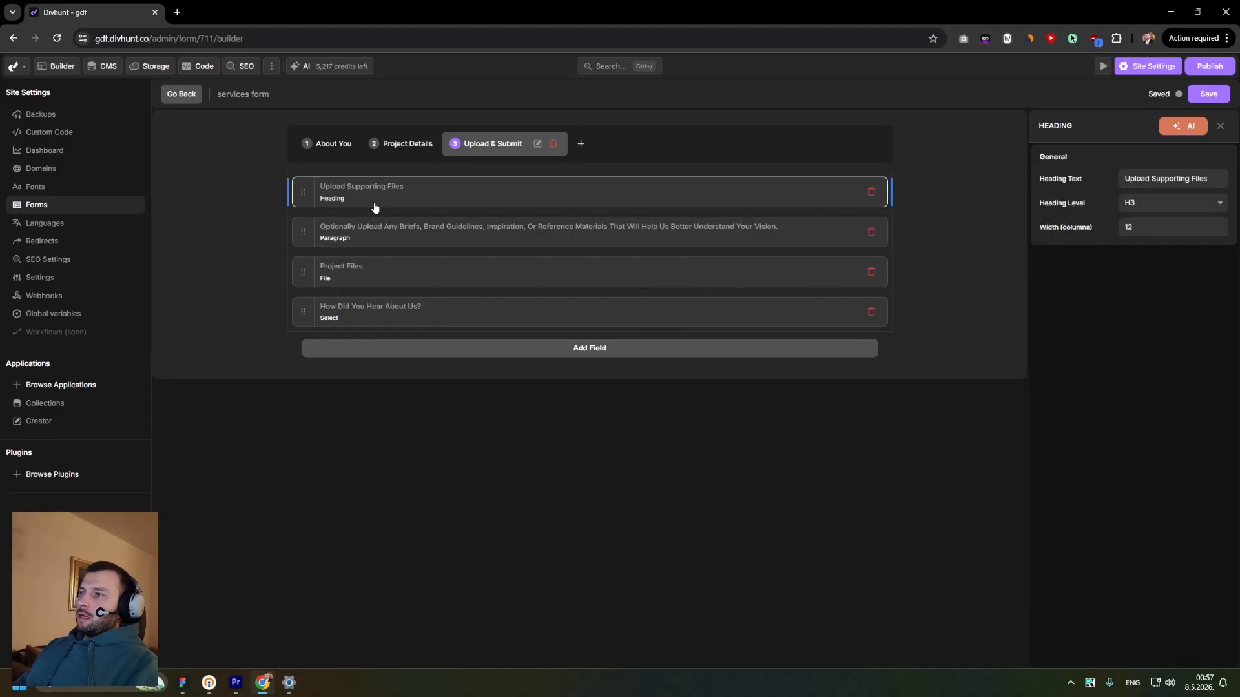
- Inspect the settings of the About You fields: First Name, Email Address, Phone Number and Company Website
click(337, 144)
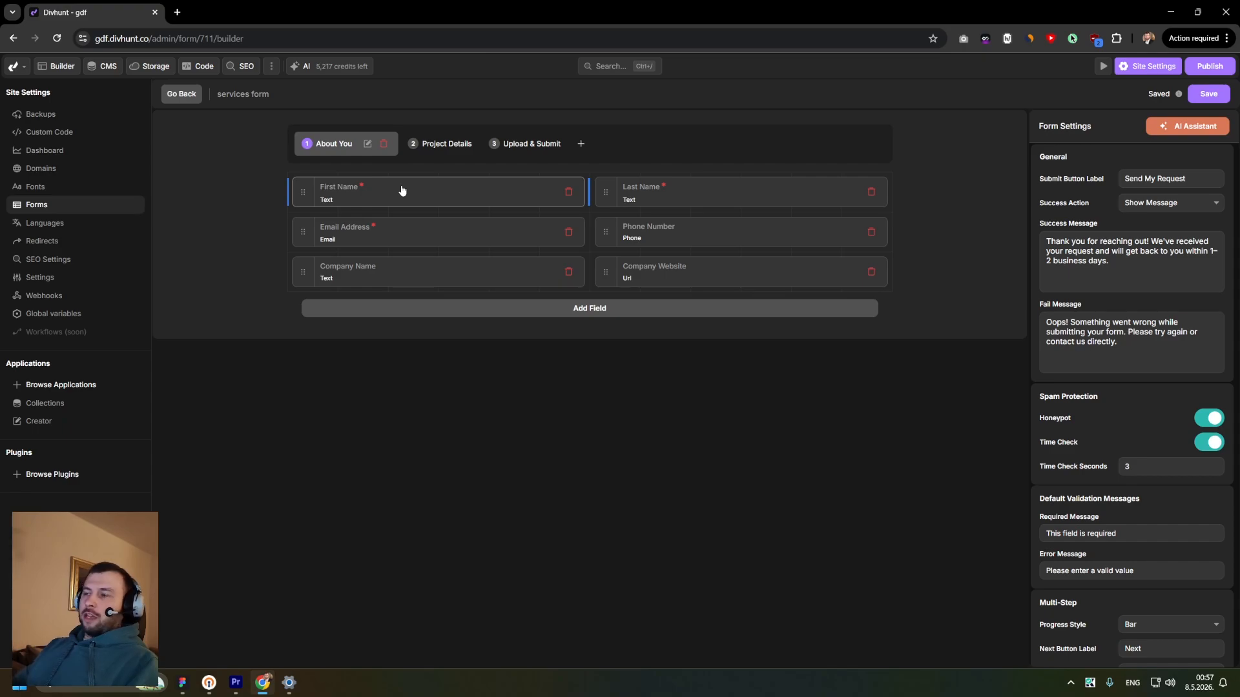
click(414, 204)
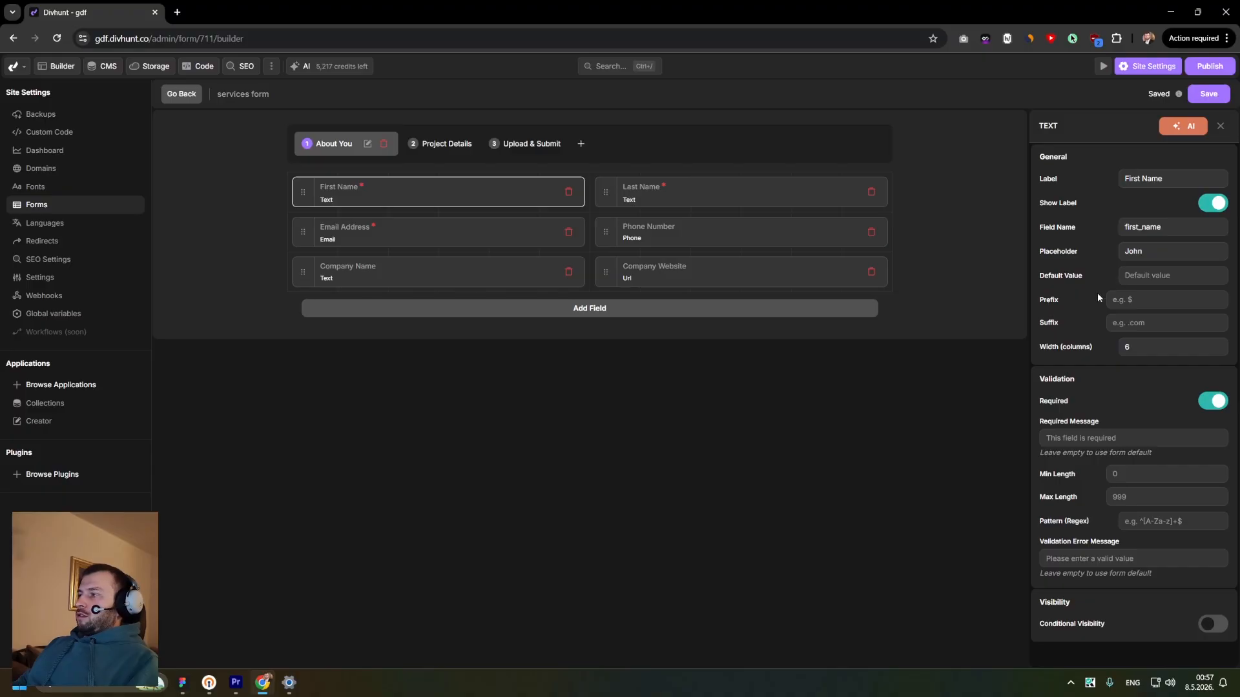
drag(1070, 303, 1051, 303)
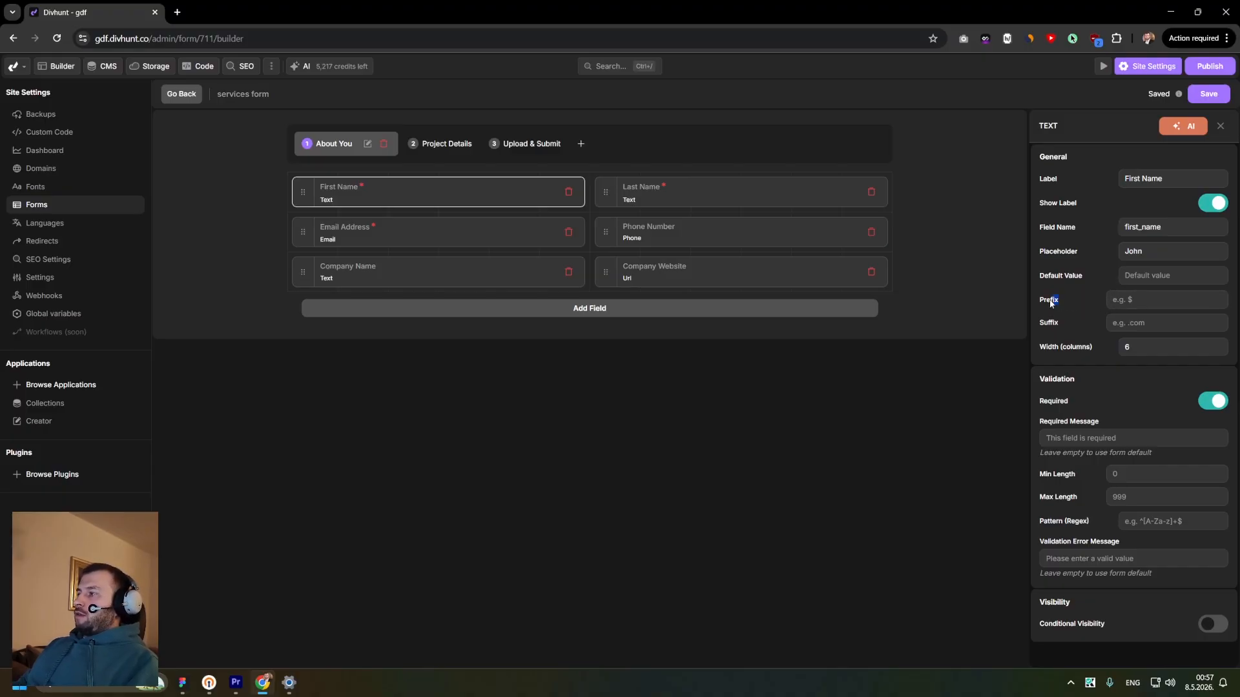
click(1133, 441)
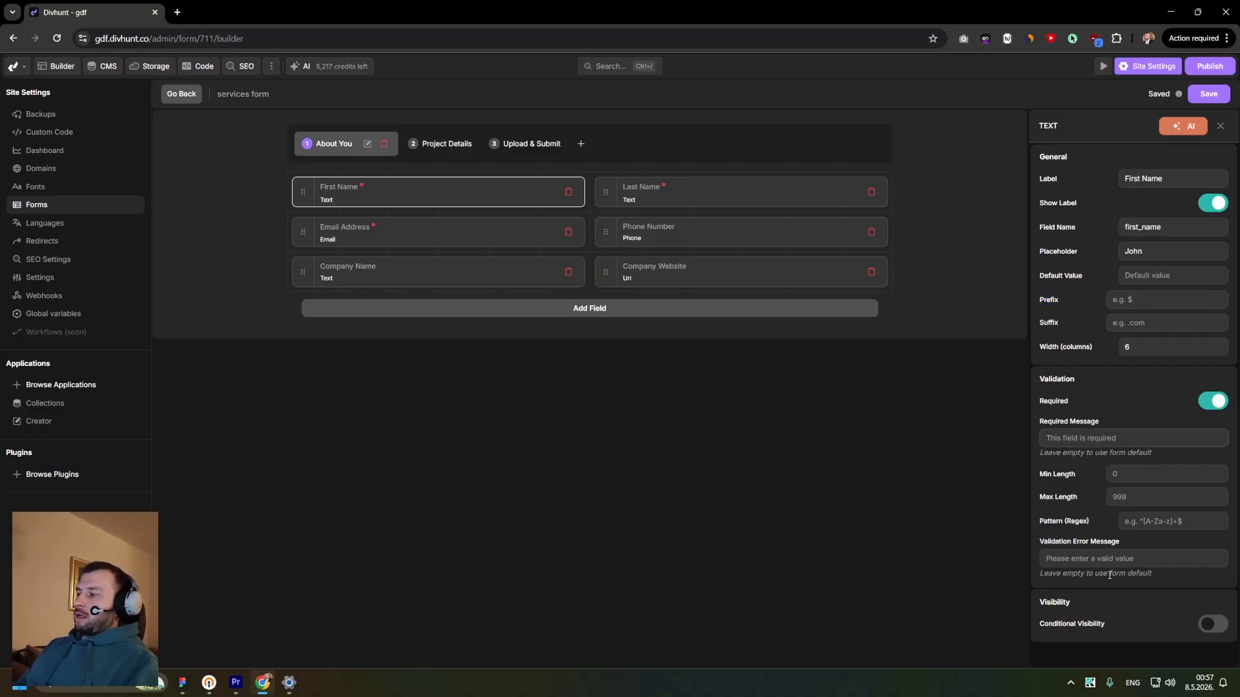
click(1098, 559)
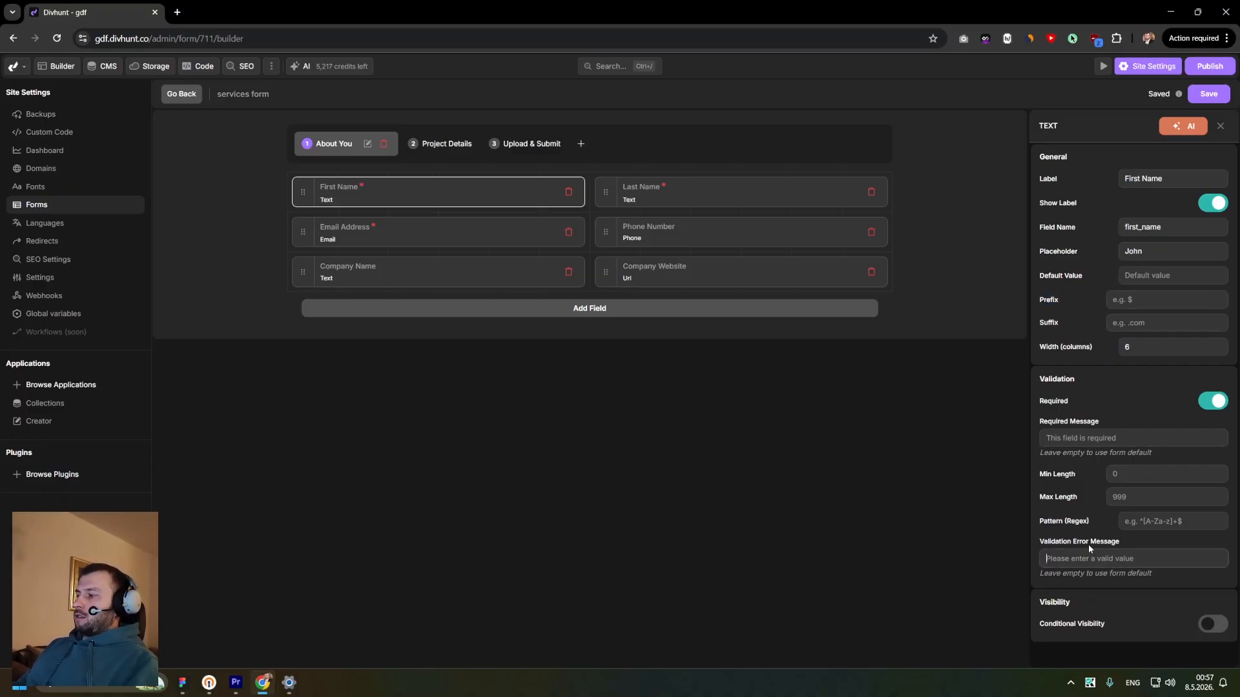
click(372, 240)
click(642, 235)
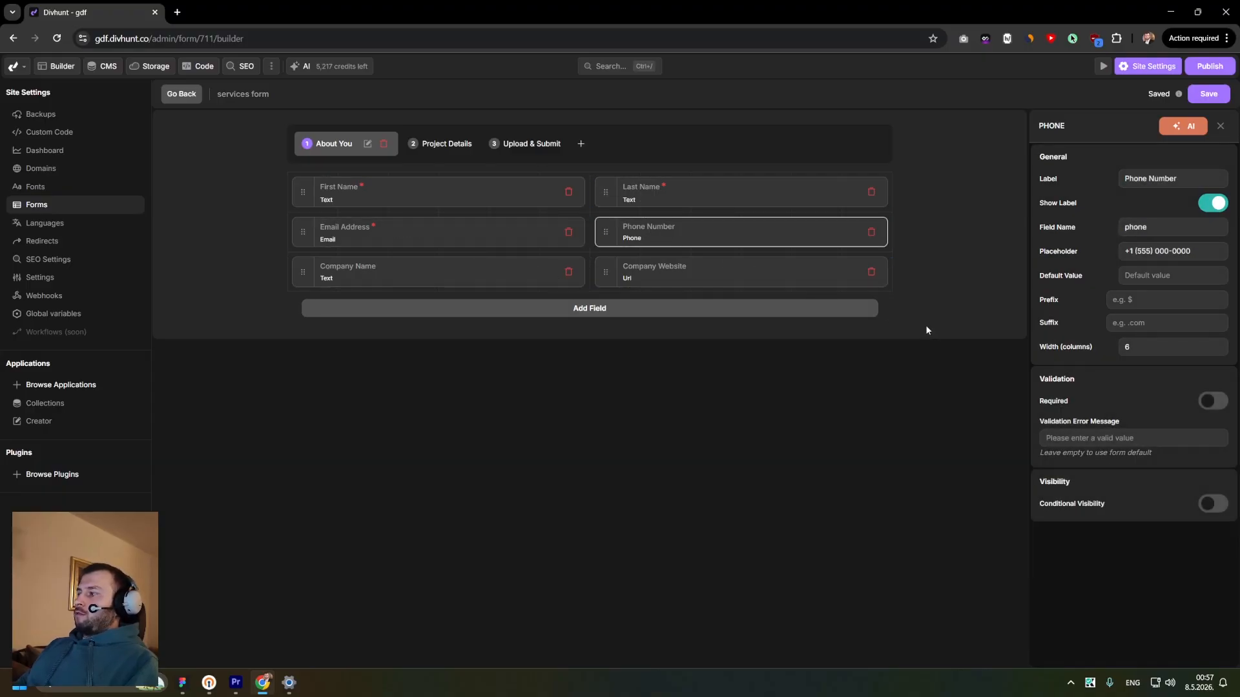
click(644, 277)
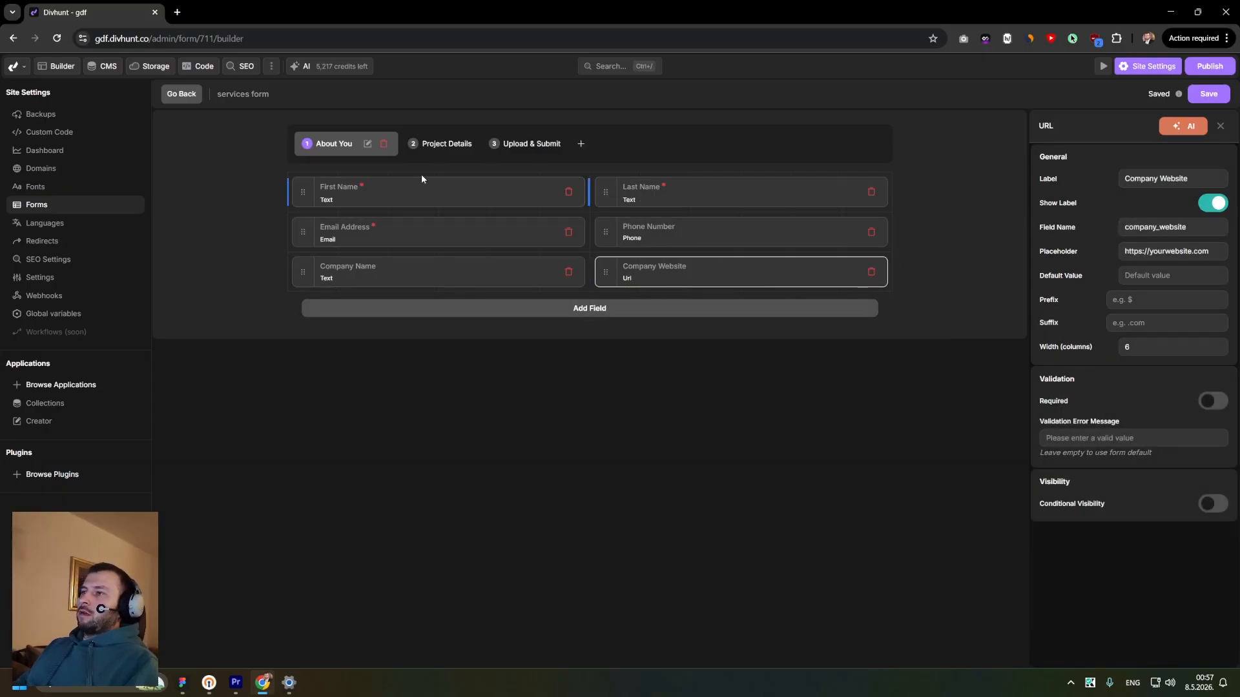
- On the Project Details step, set the Services You're Interested In checkbox layout to Vertical
click(439, 145)
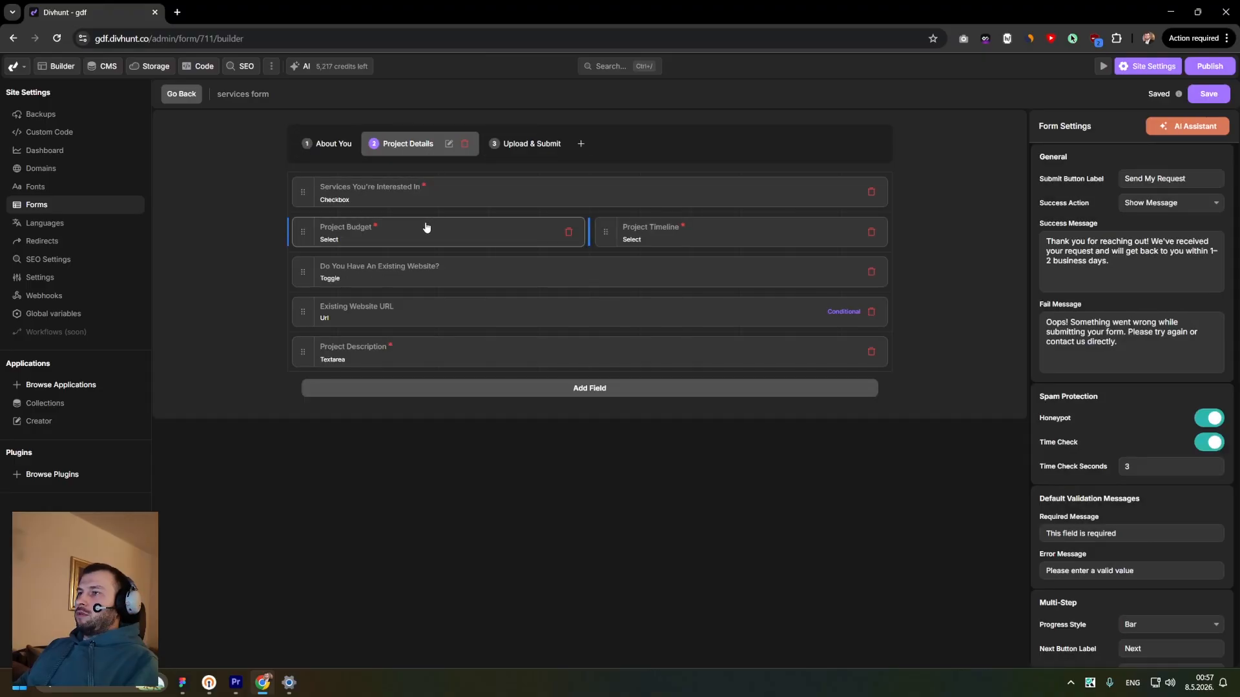
click(356, 200)
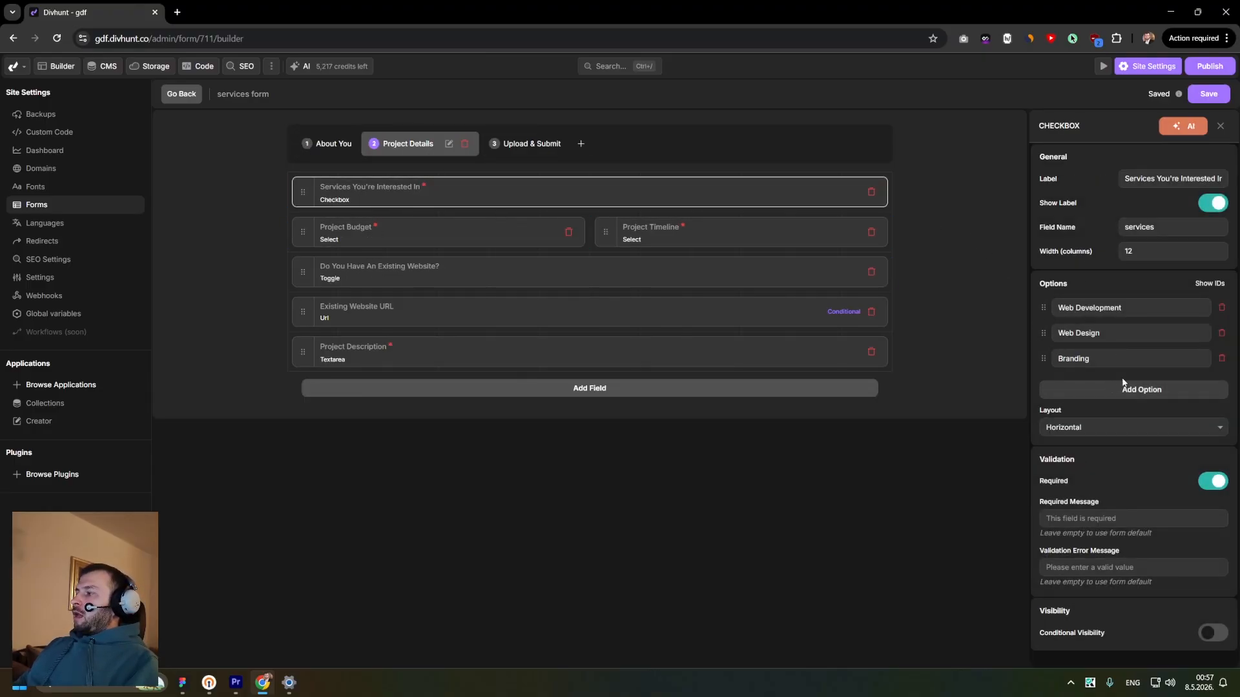
click(1126, 432)
click(1086, 431)
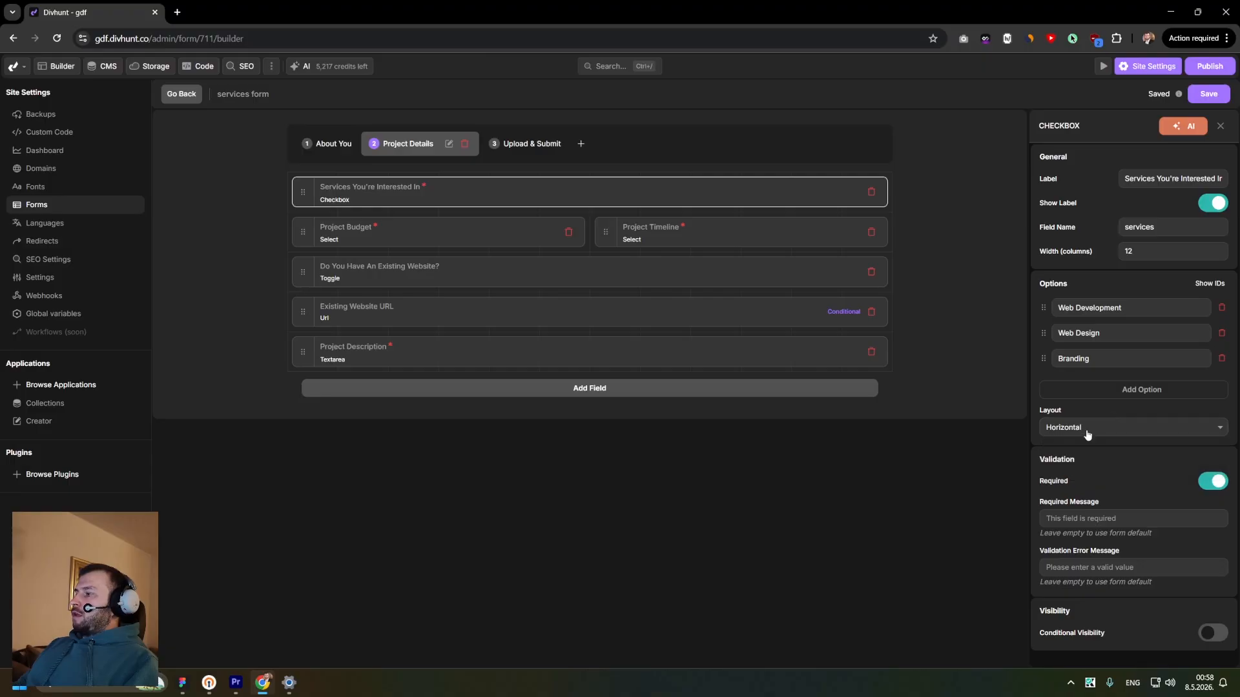
click(1088, 428)
click(1088, 452)
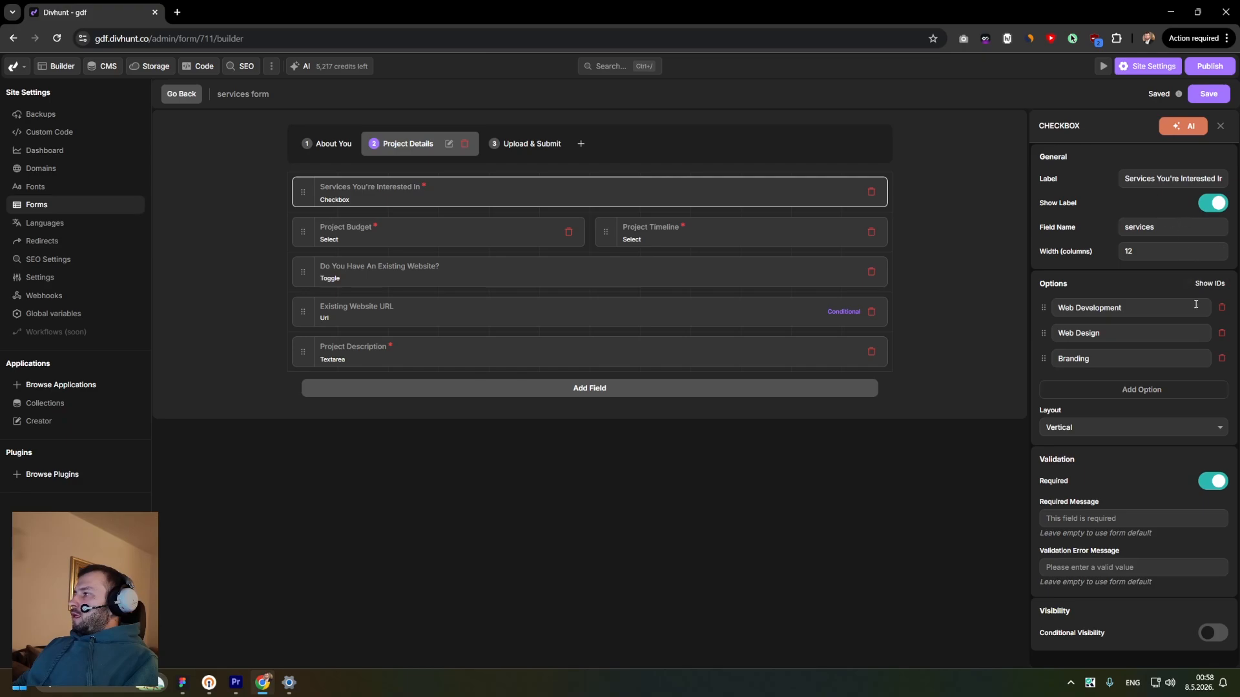
- Inspect the remaining Project Details fields, including the website toggle and the conditional visibility rule of Existing Website URL
click(447, 238)
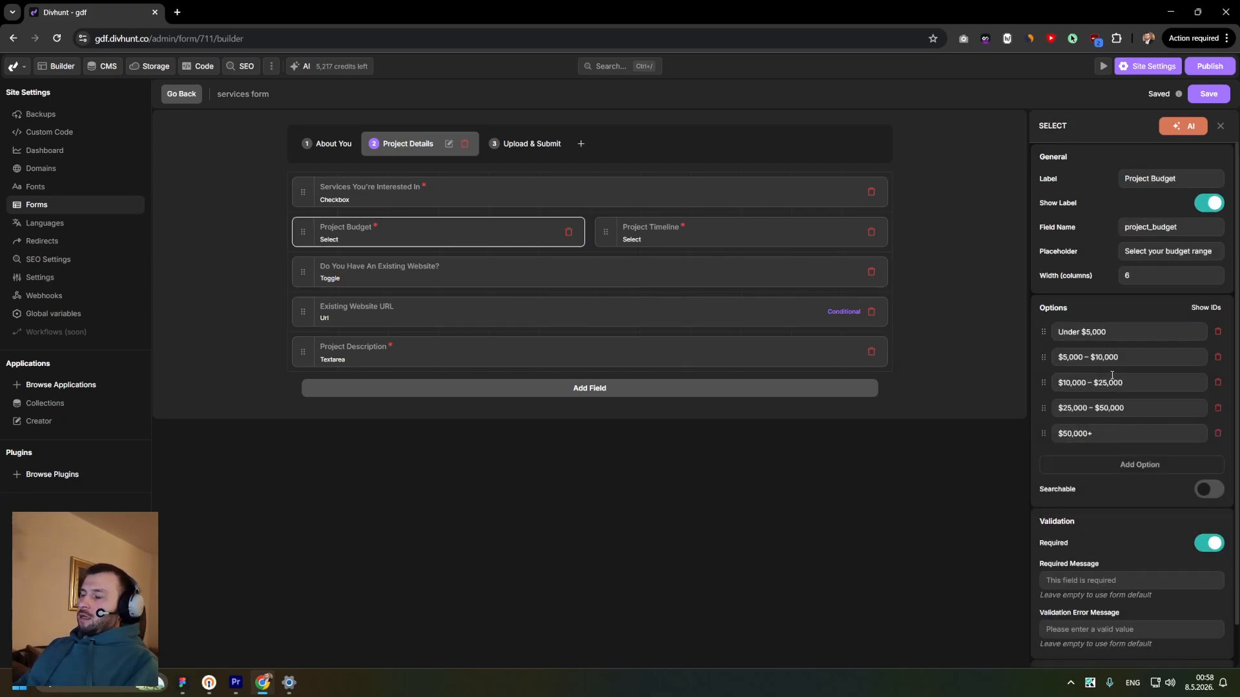
click(660, 243)
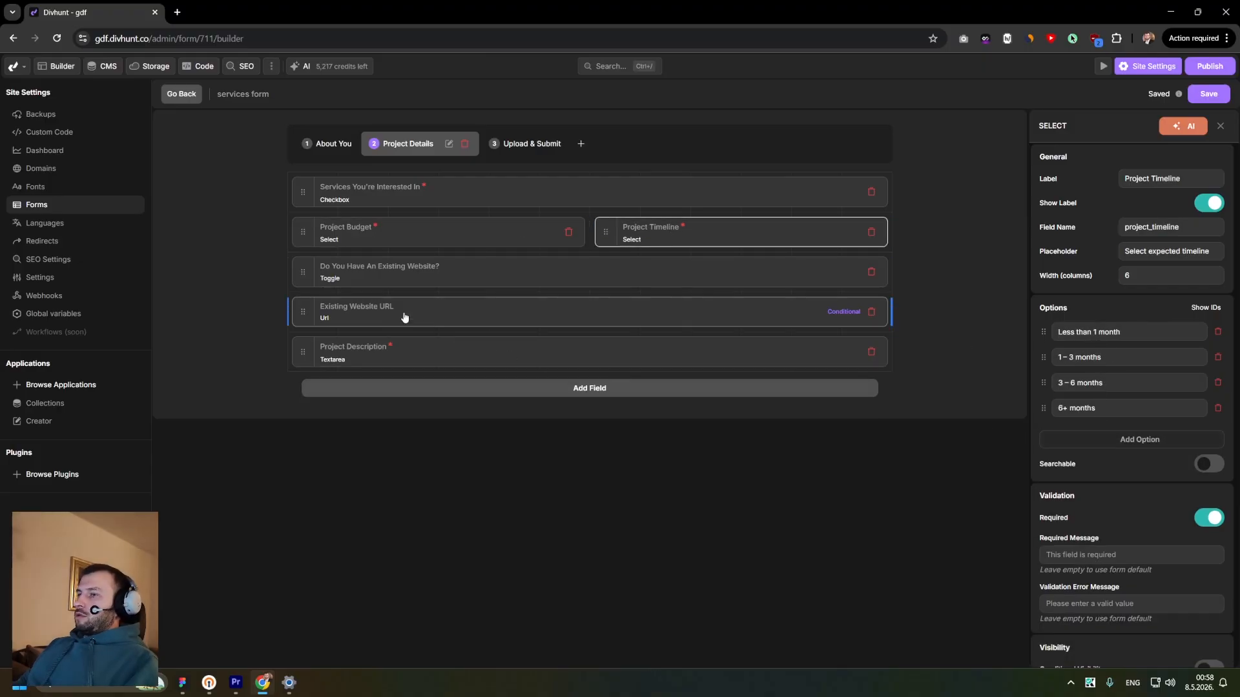
click(382, 279)
click(386, 306)
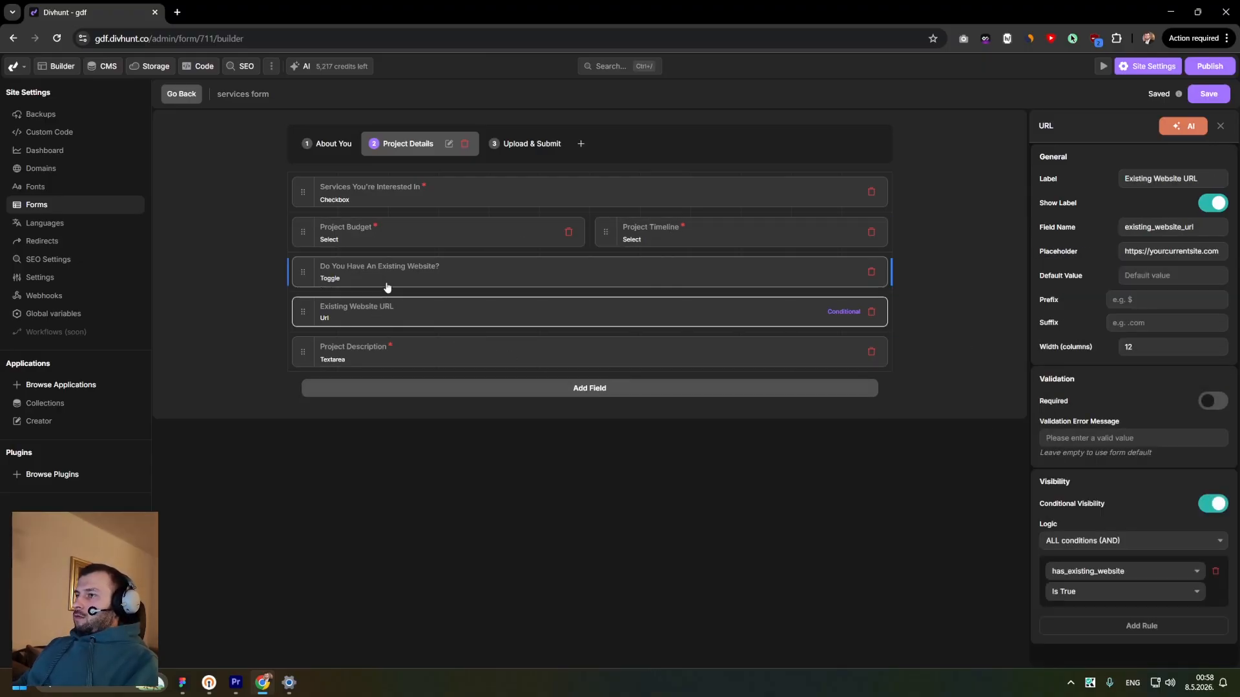
click(389, 281)
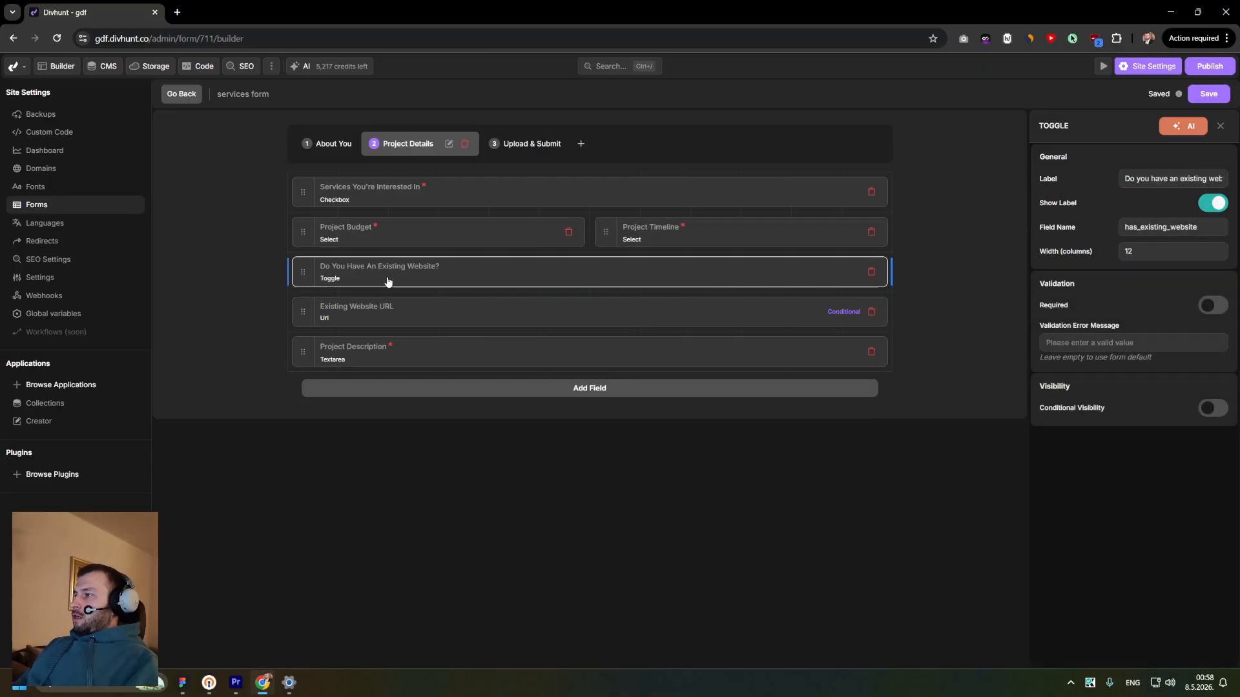
click(837, 316)
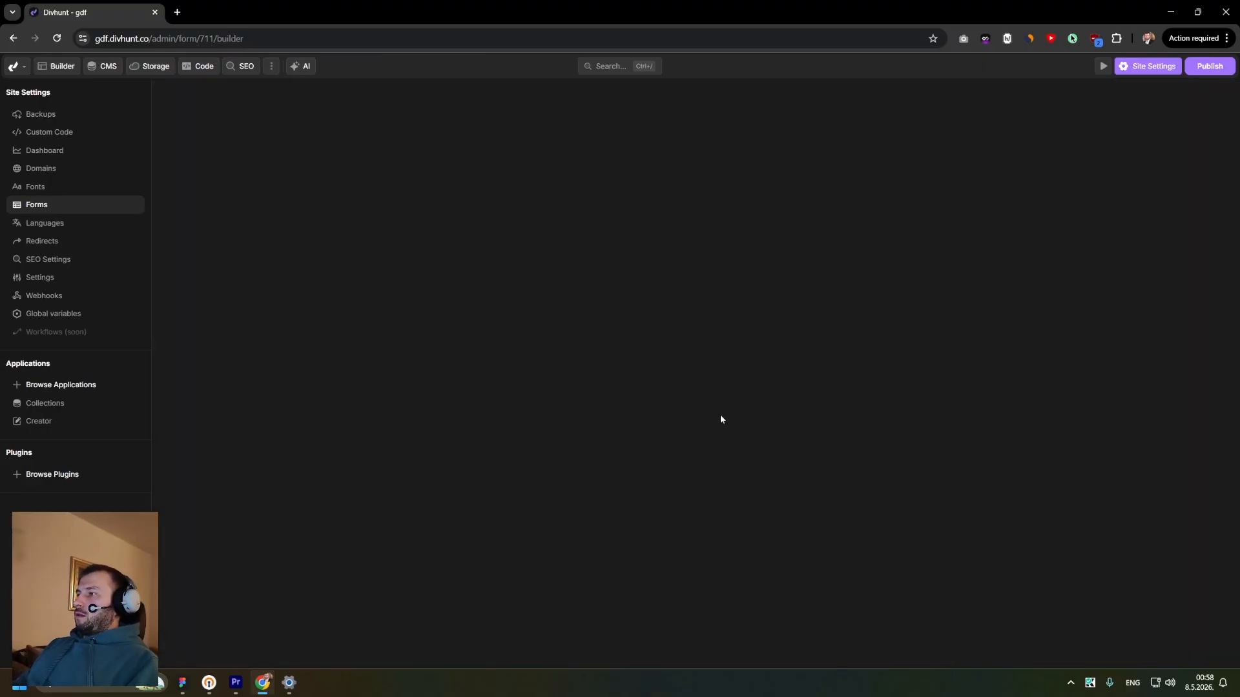
click(437, 147)
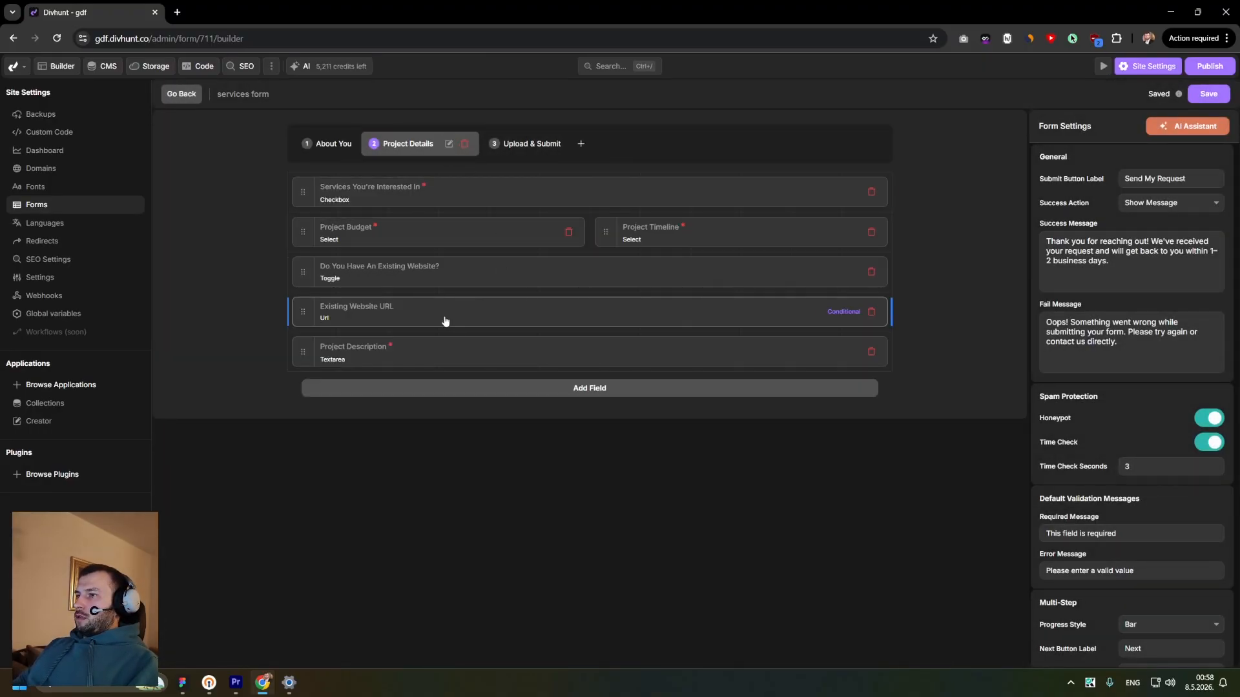
click(368, 276)
drag(1209, 230, 1101, 234)
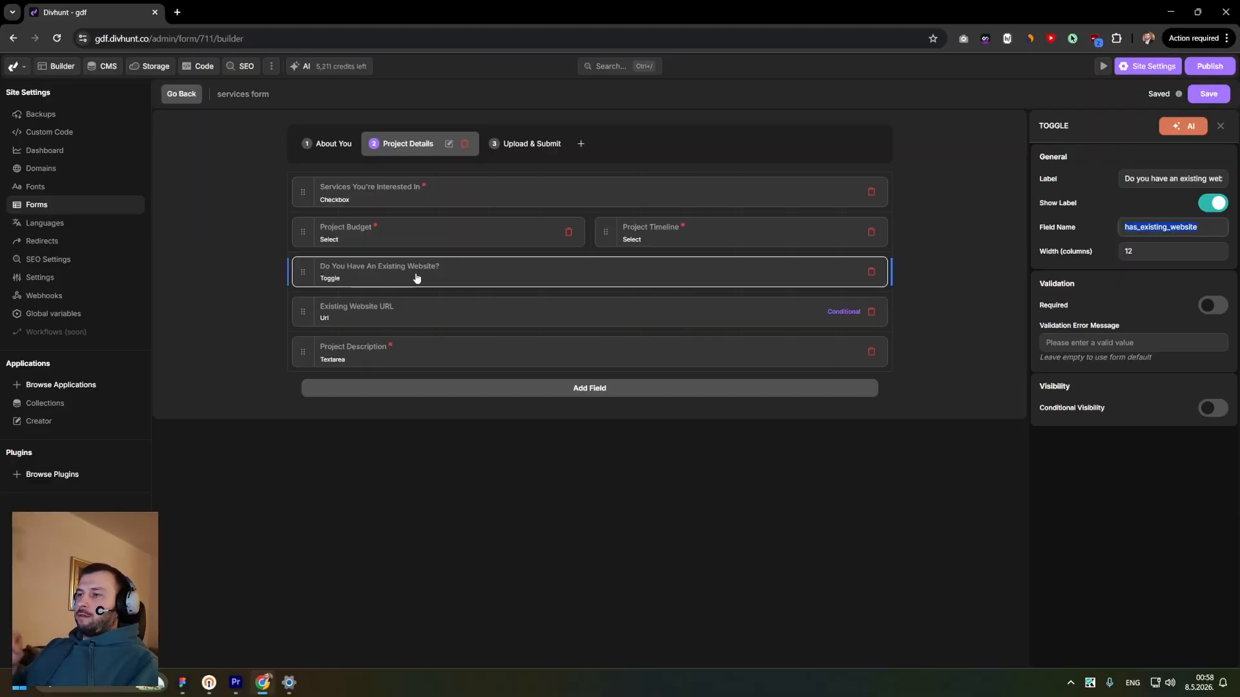
click(397, 307)
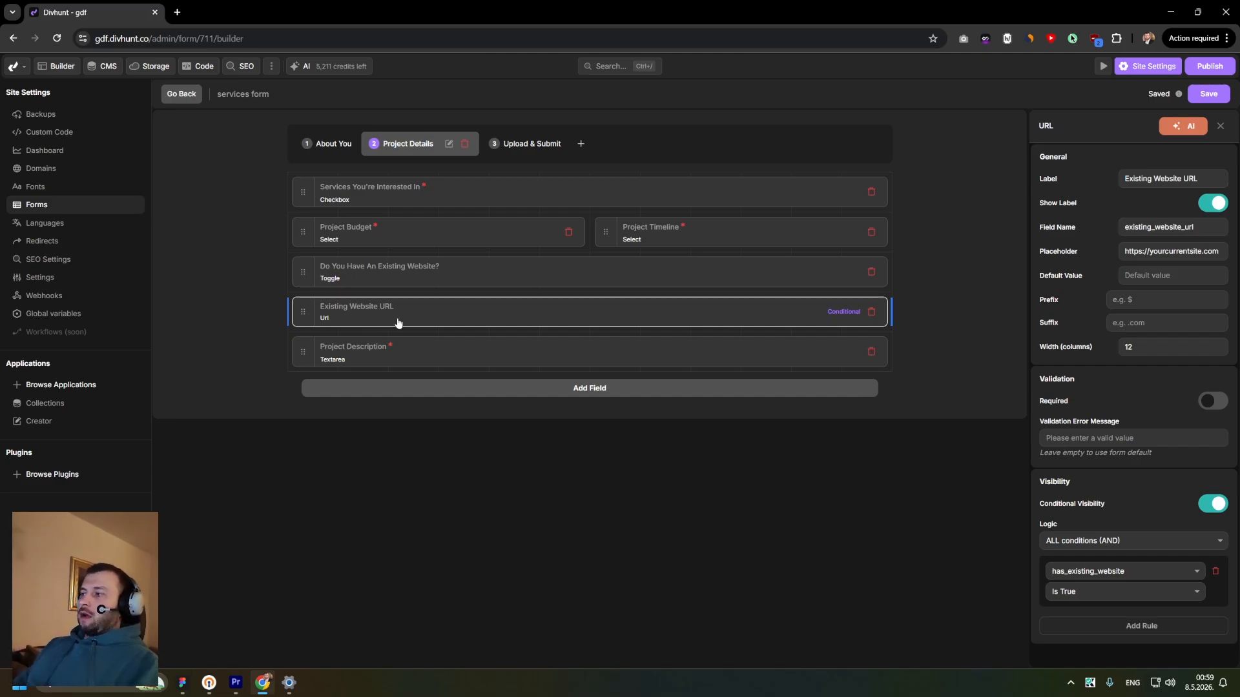
- Revisit the Upload & Submit fields and browse the layout field types offered when adding a field
click(503, 146)
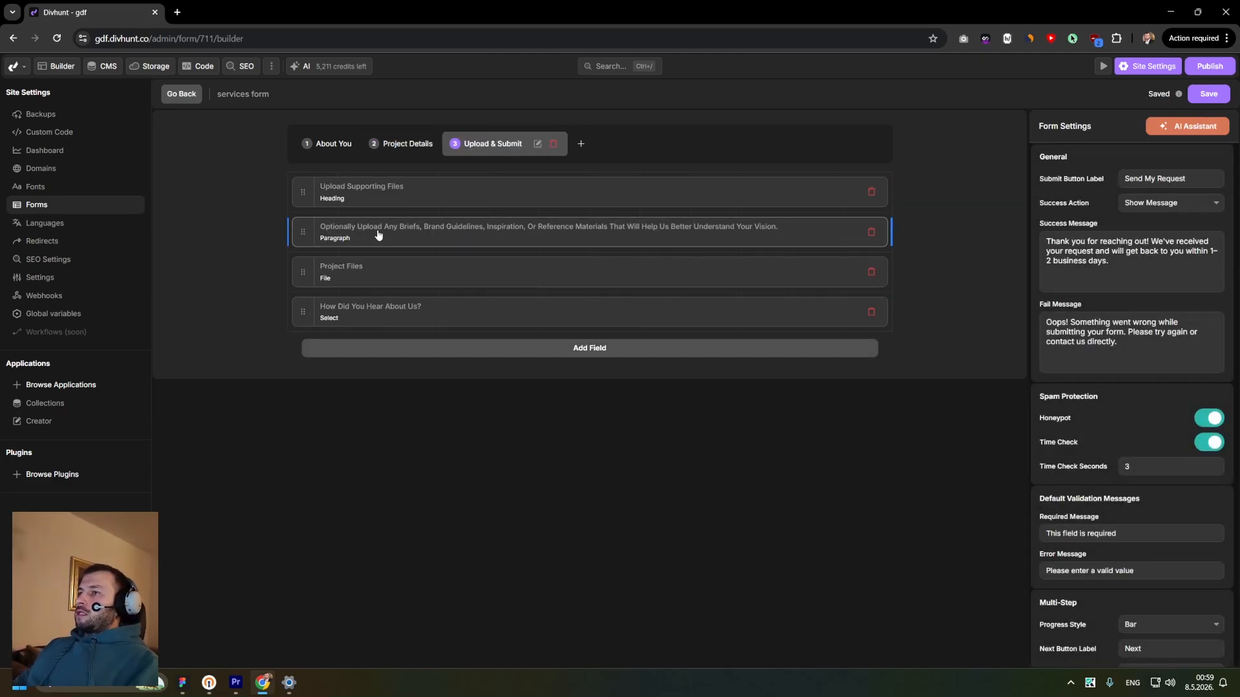
click(369, 276)
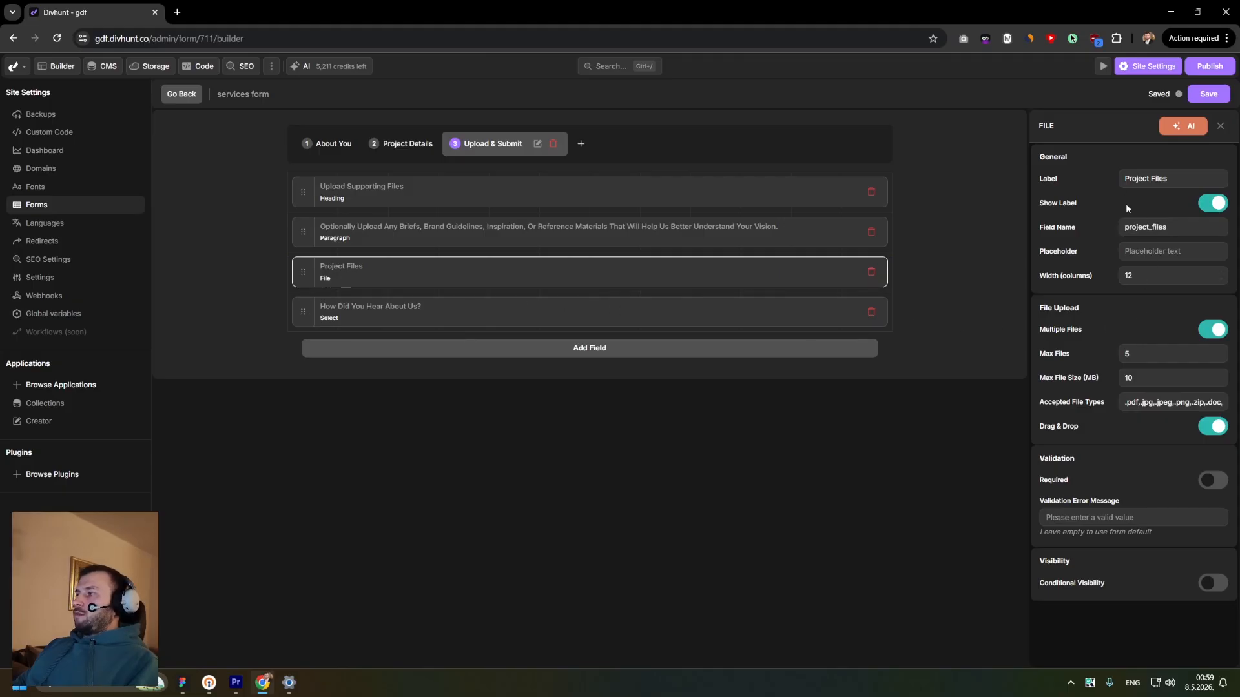
click(394, 228)
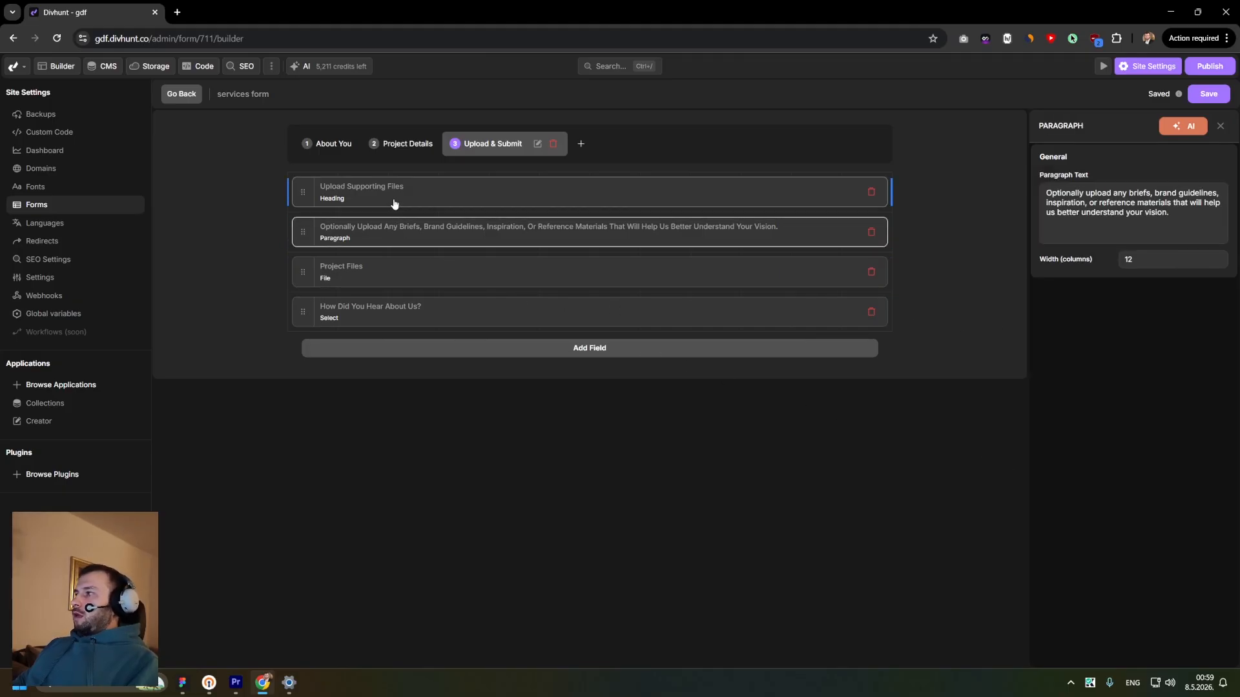
click(393, 193)
click(395, 230)
click(360, 197)
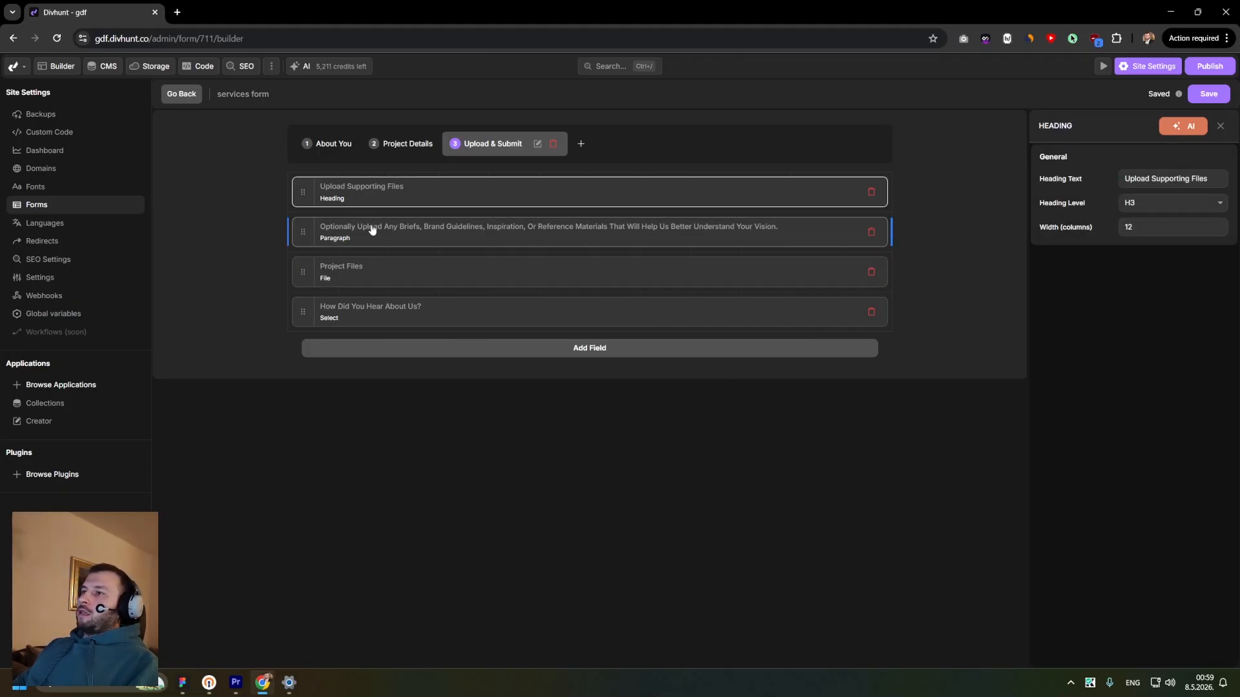
click(373, 231)
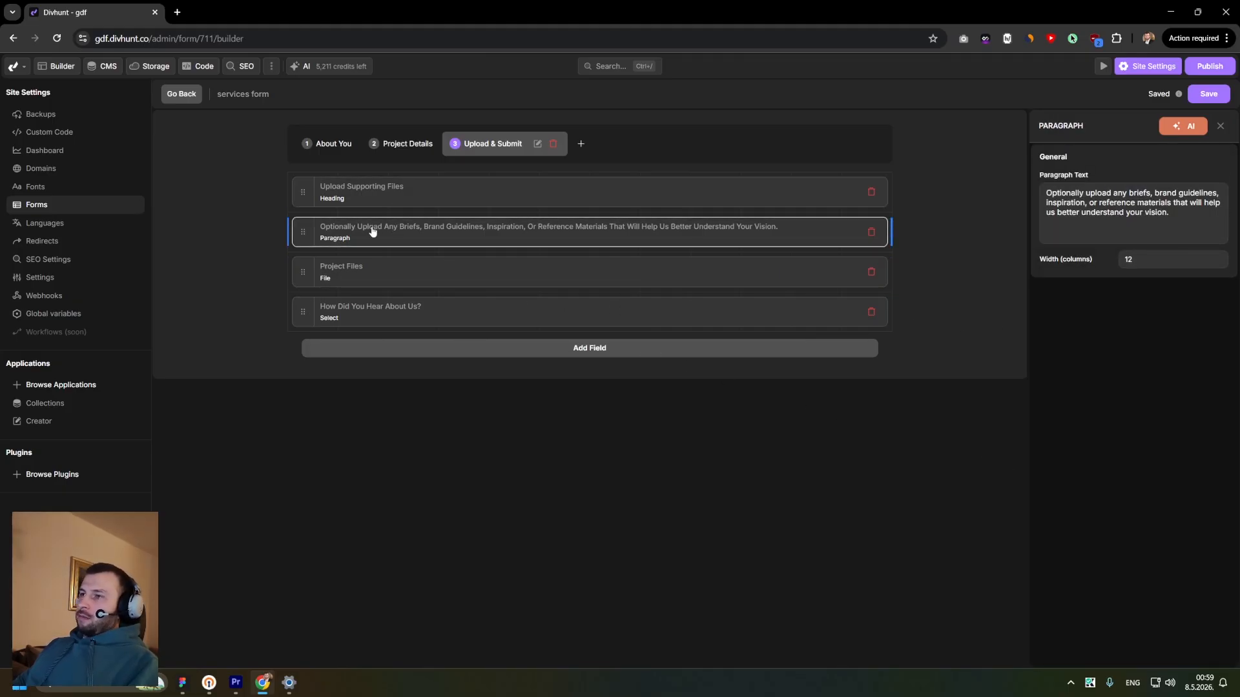
click(514, 359)
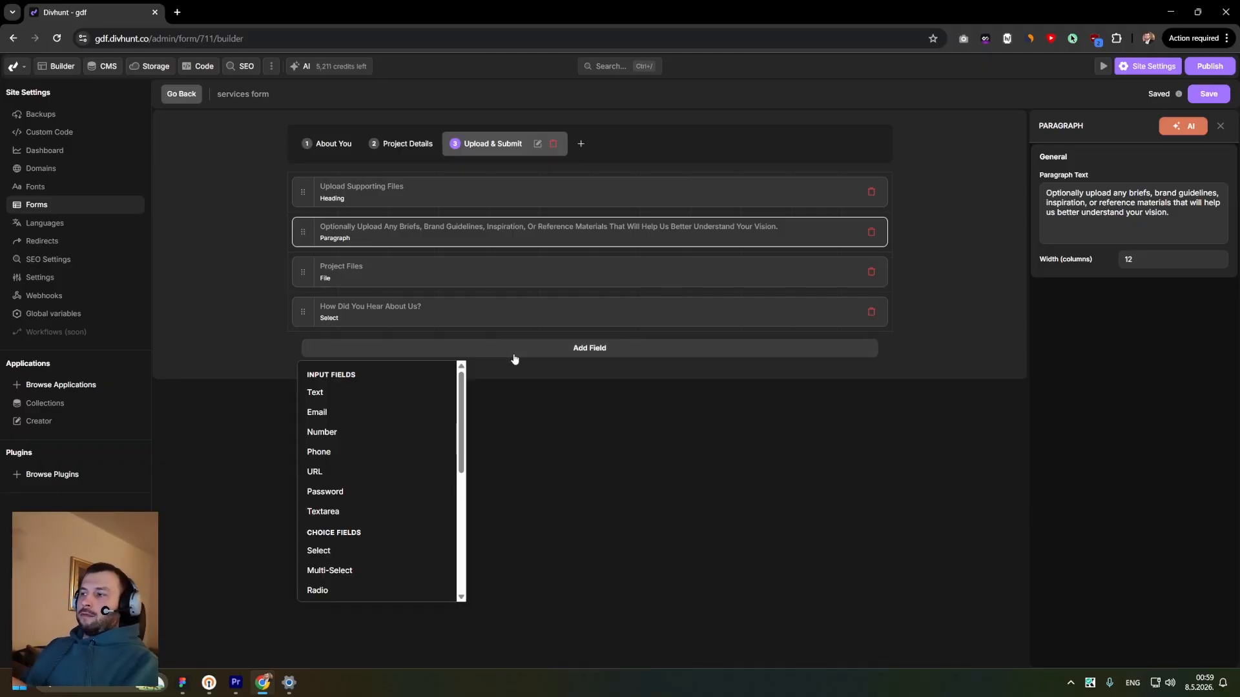
scroll(462, 397, down, 5)
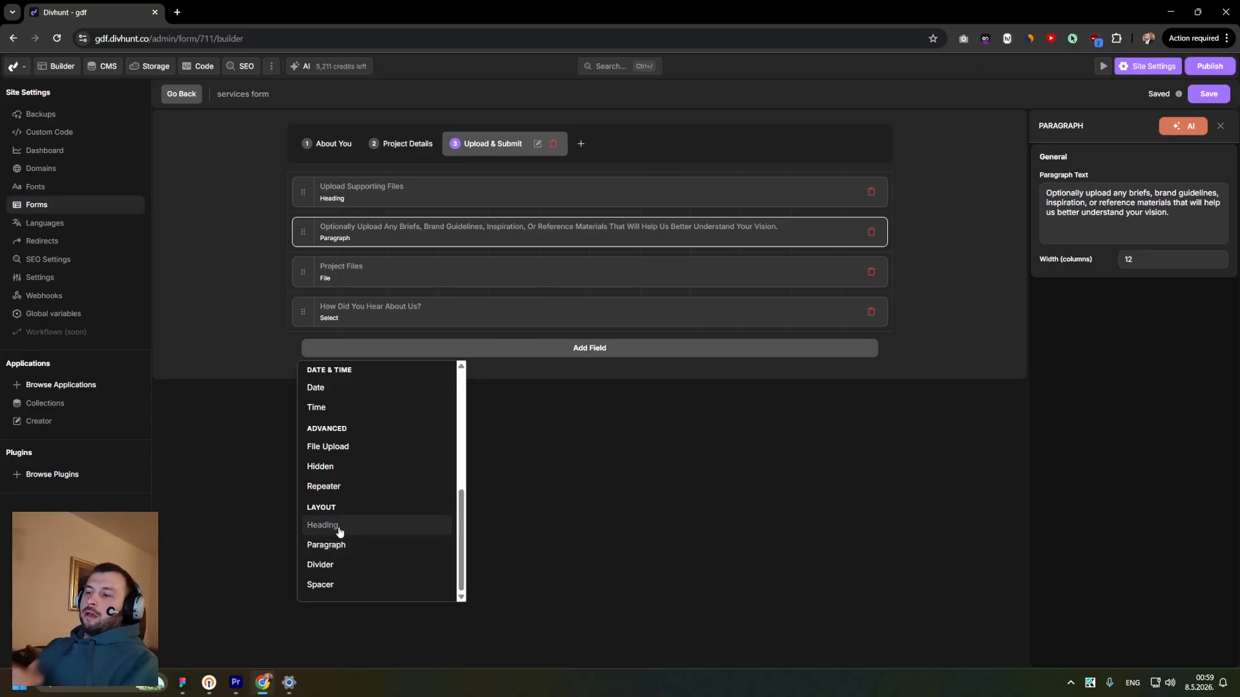
click(270, 304)
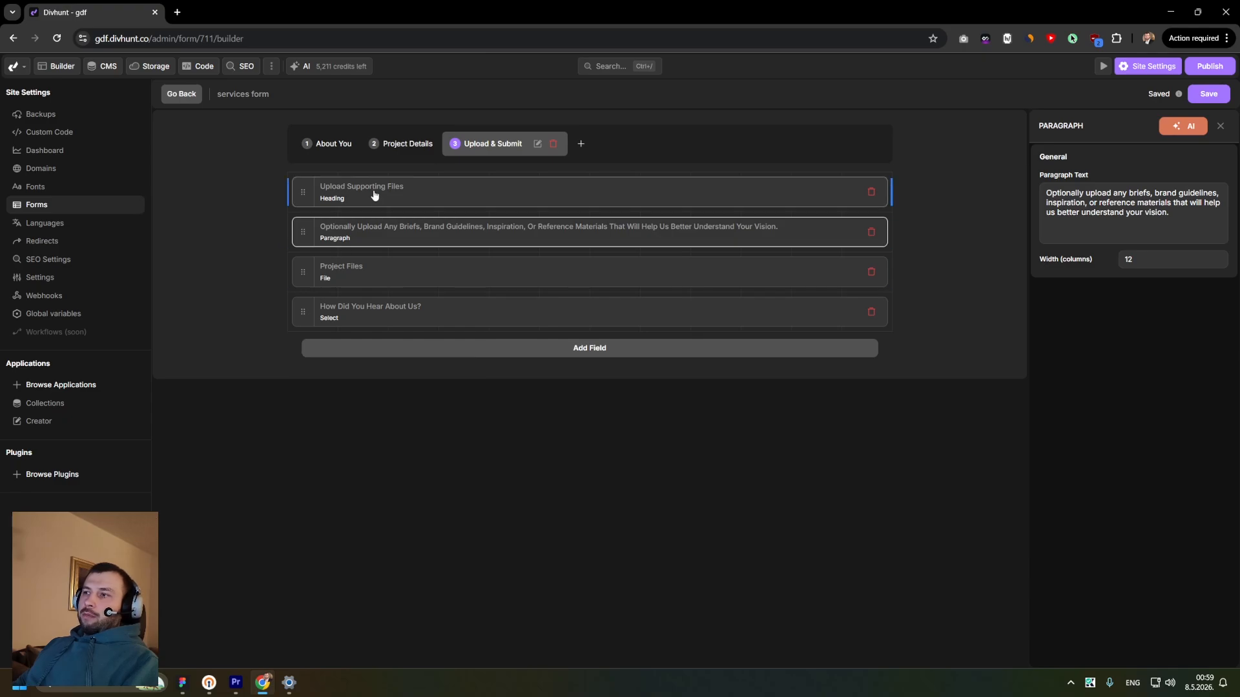
- Compare the heading, paragraph, Project Files and referral select field settings on the Upload & Submit step
click(374, 193)
click(379, 235)
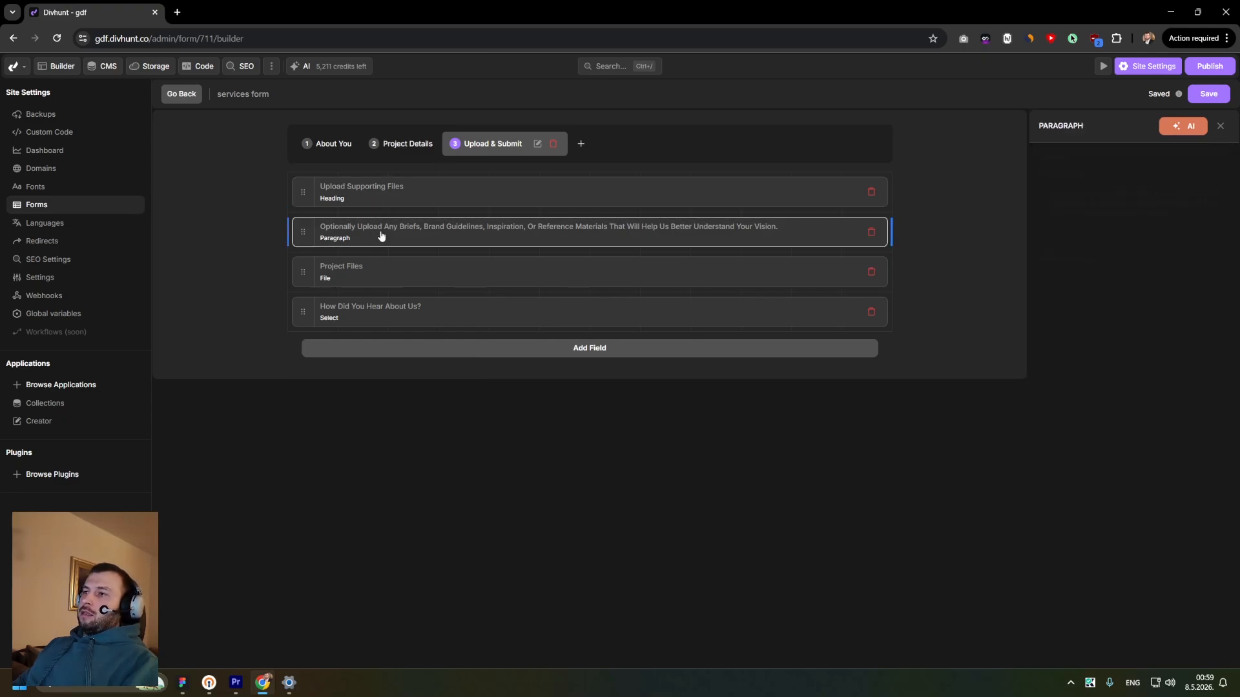
click(377, 201)
click(374, 226)
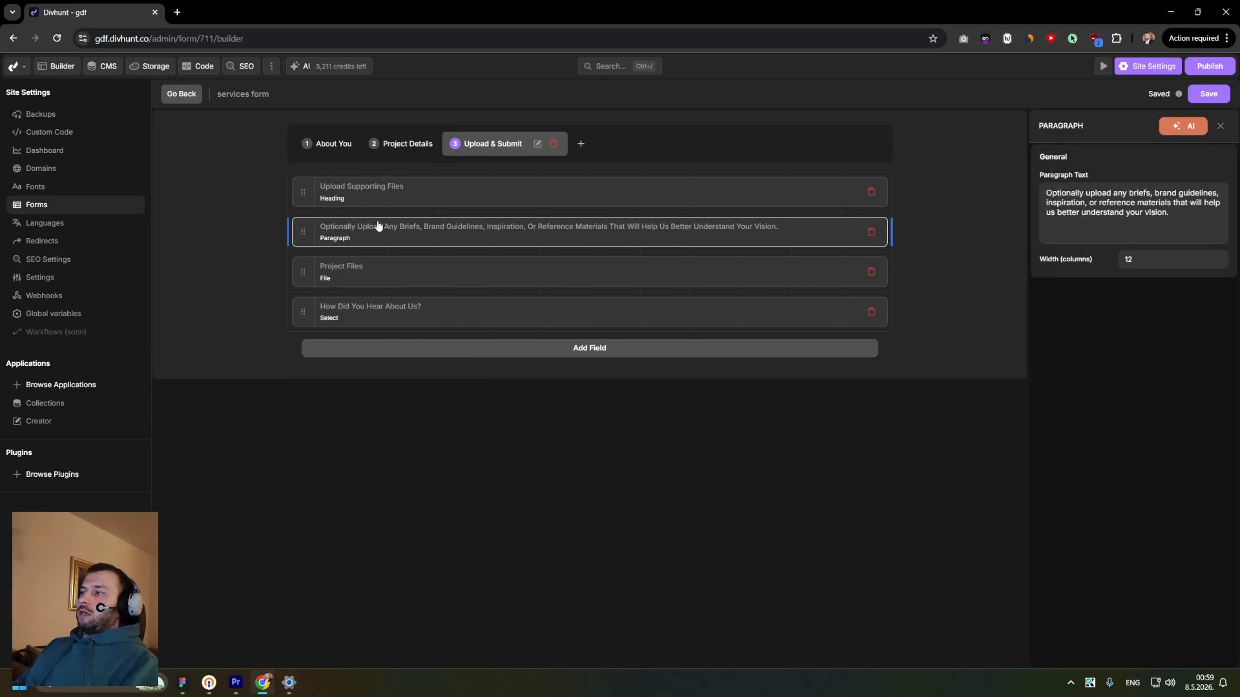
click(394, 274)
click(404, 313)
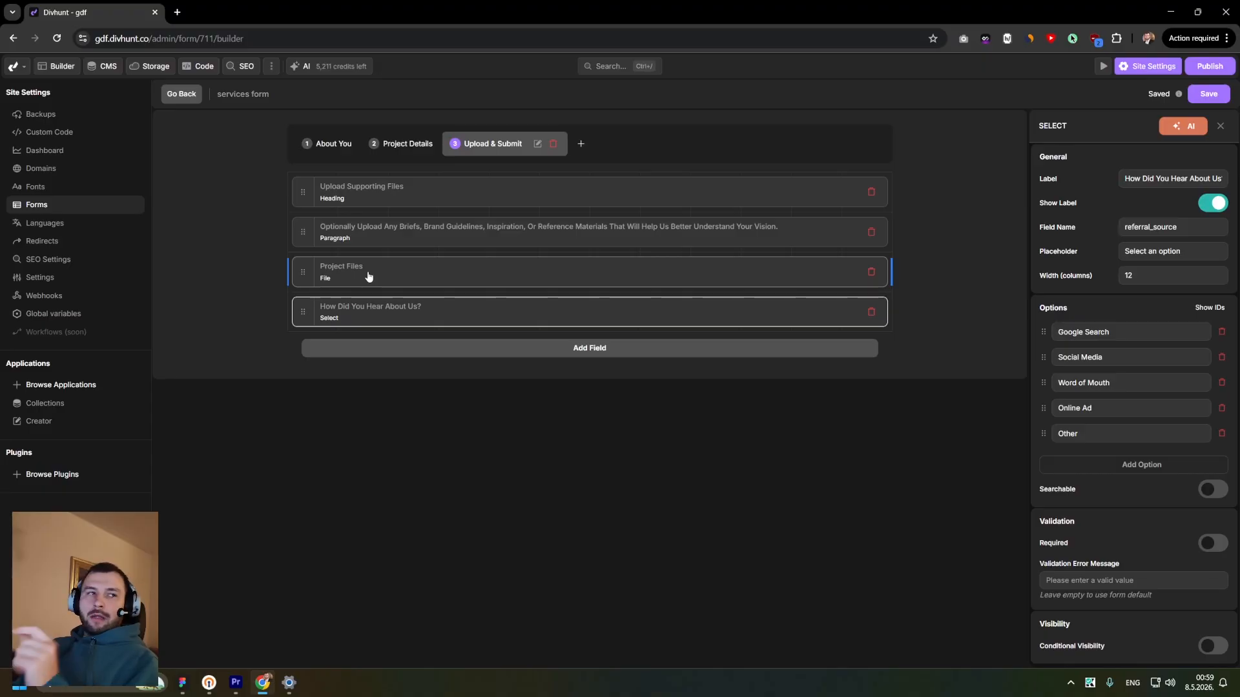
click(348, 281)
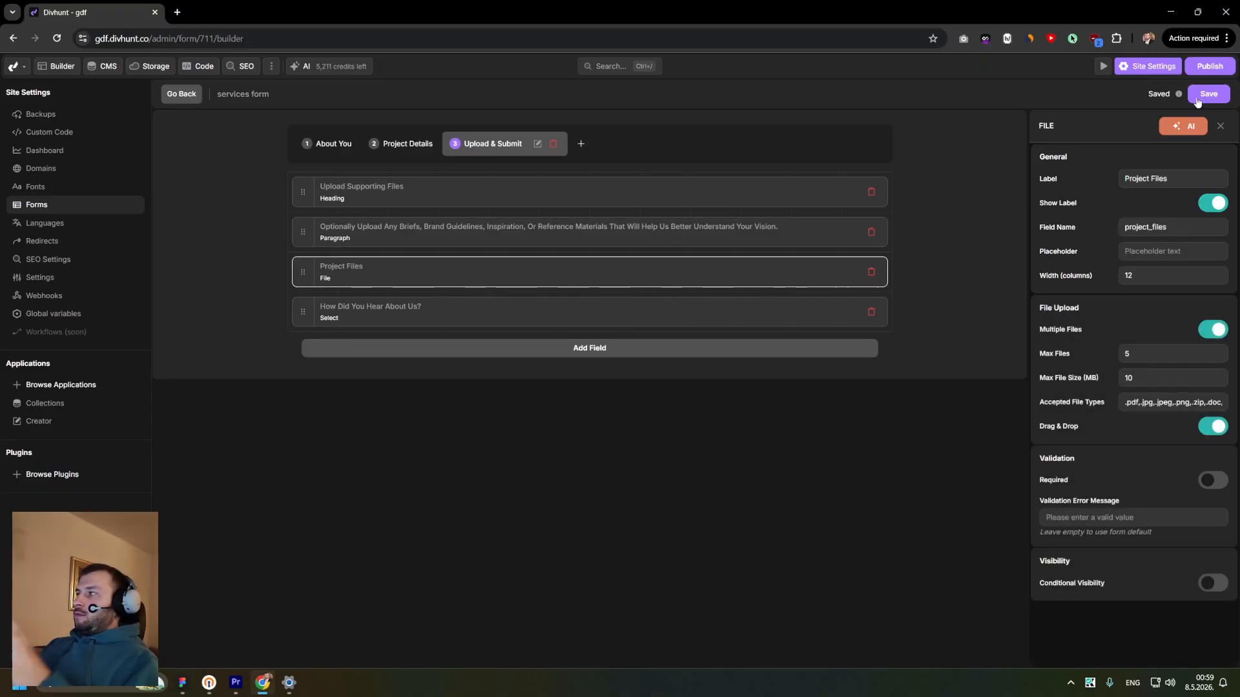
- Return to the form's general settings and enable file uploads for the services form
click(192, 95)
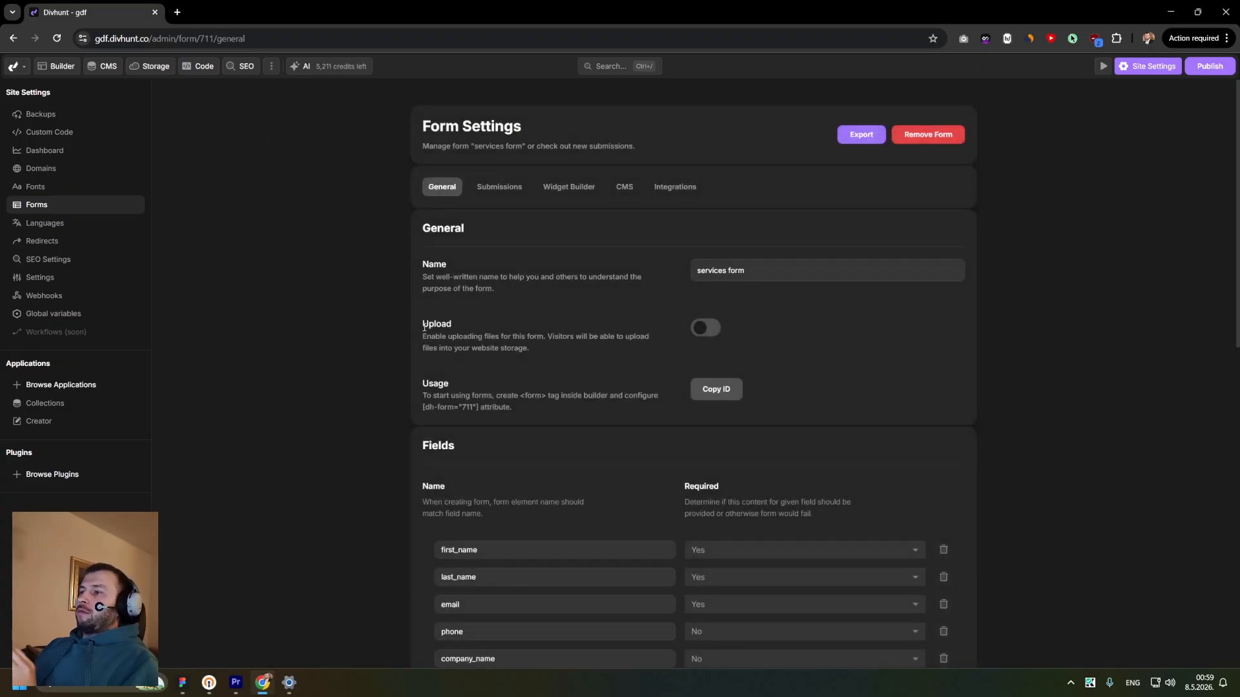
drag(421, 324, 494, 349)
click(601, 346)
click(704, 334)
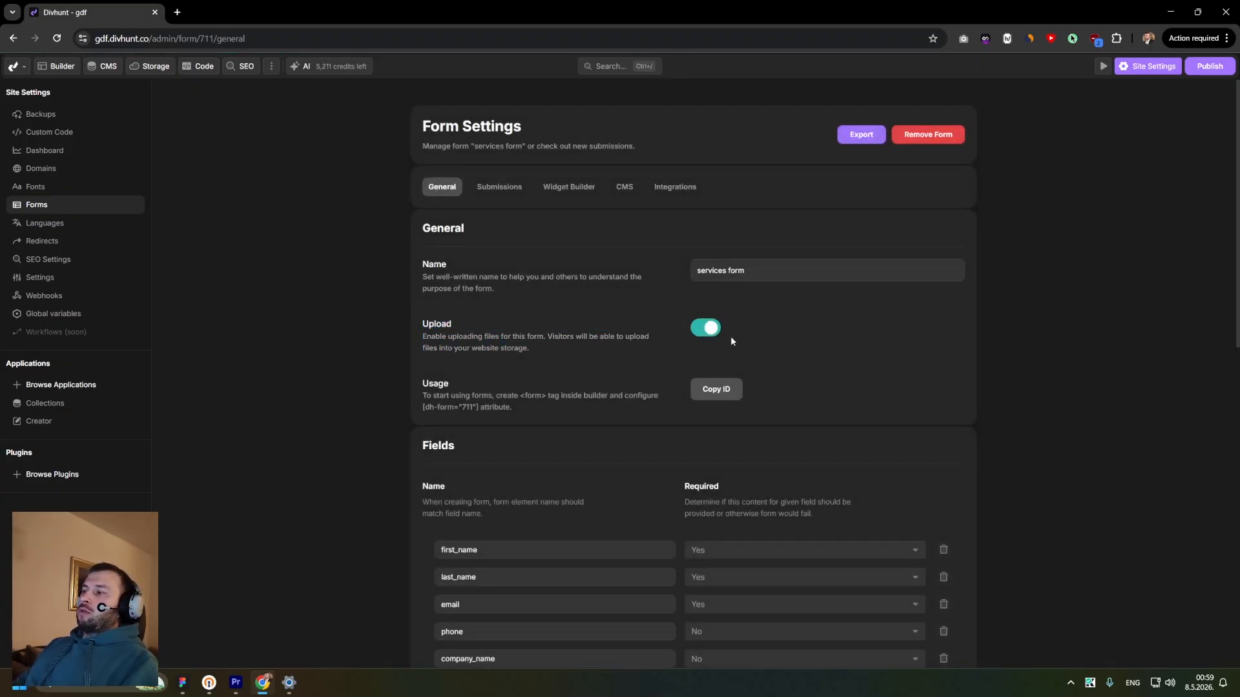
mouse_move(423, 340)
mouse_down()
mouse_move(547, 359)
mouse_move(421, 340)
mouse_up()
click(544, 349)
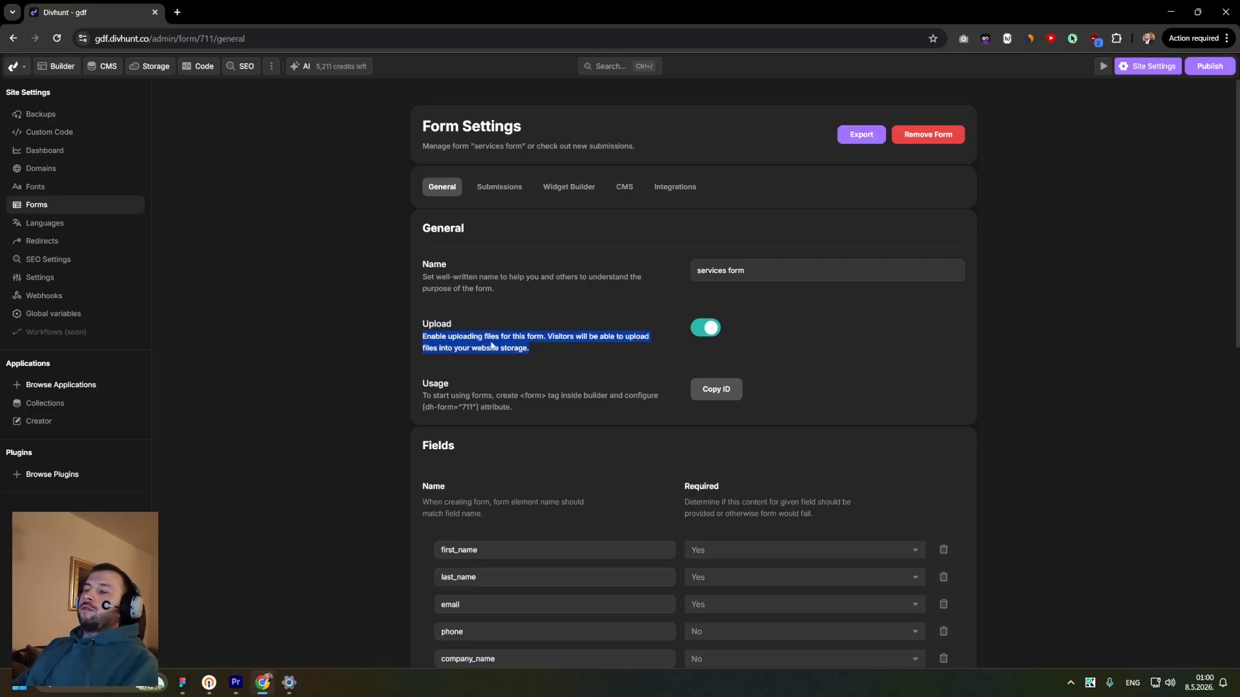
click(540, 310)
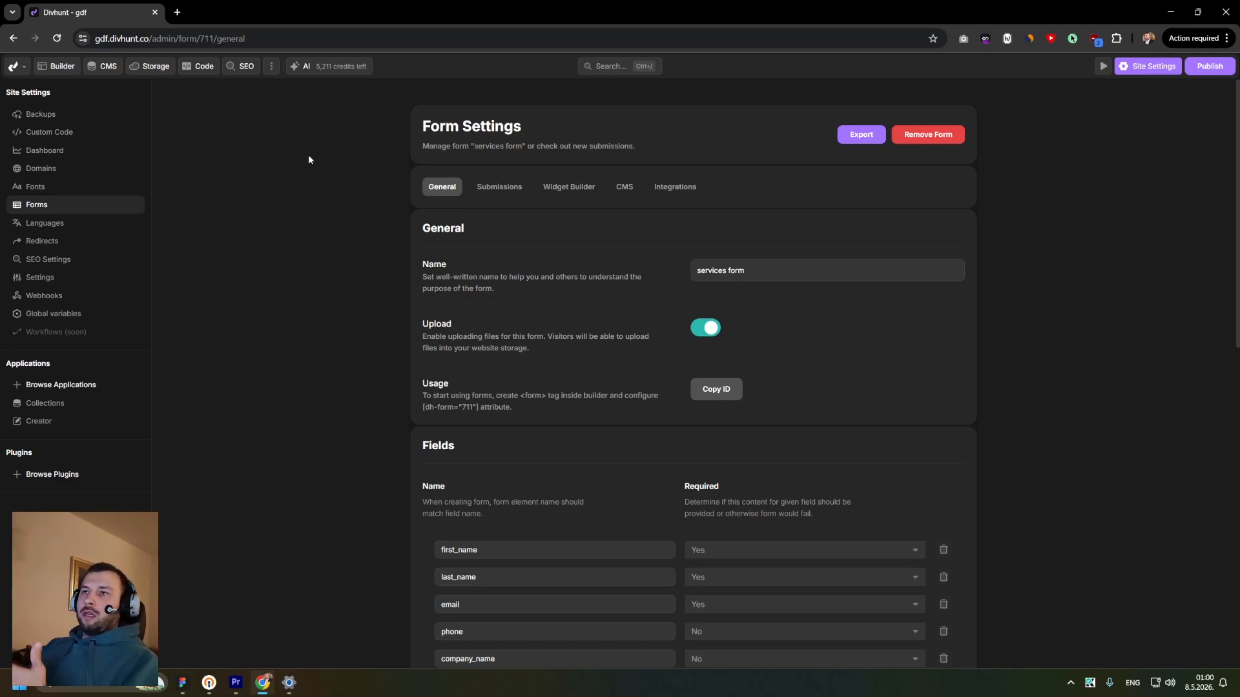
- Open the Testing page in the builder and add a Div to its empty body
click(58, 65)
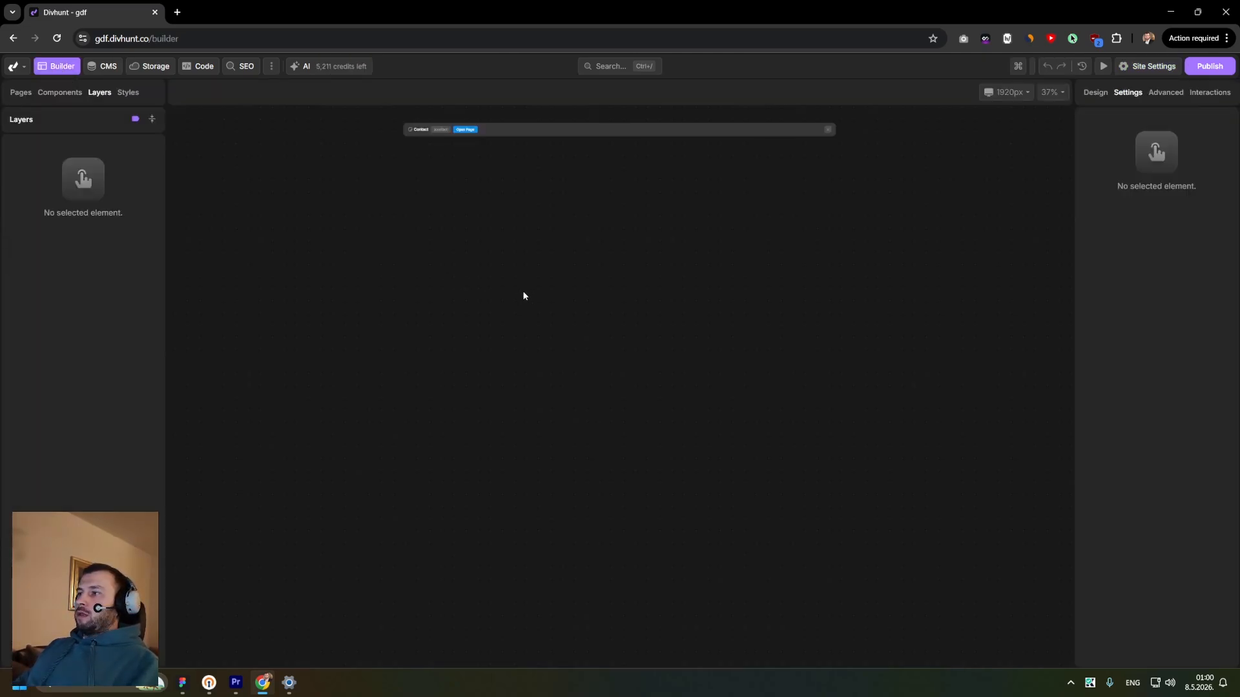
click(524, 245)
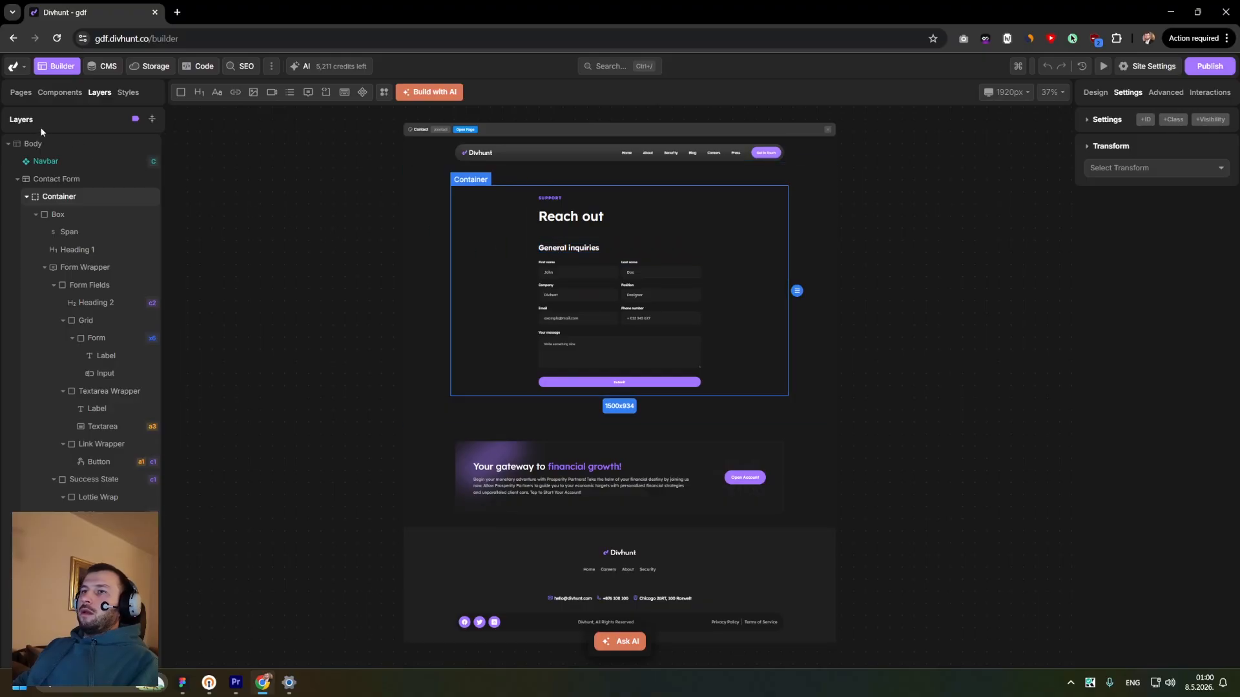
click(21, 93)
click(55, 152)
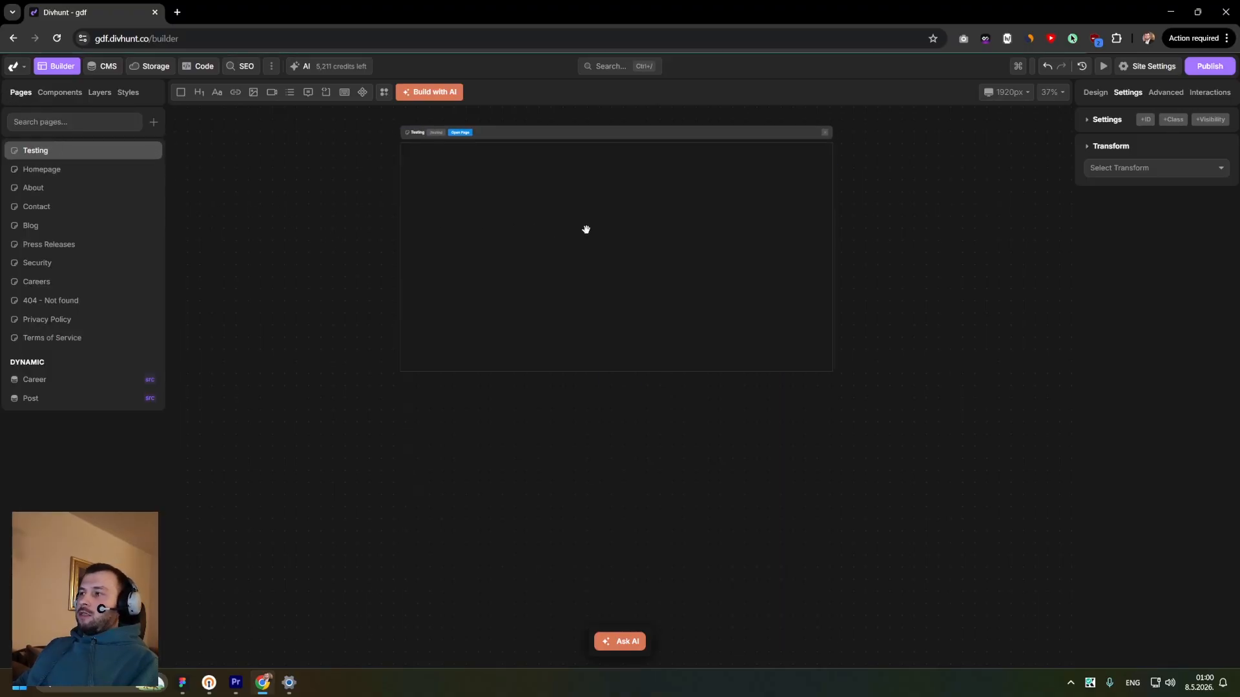
click(539, 266)
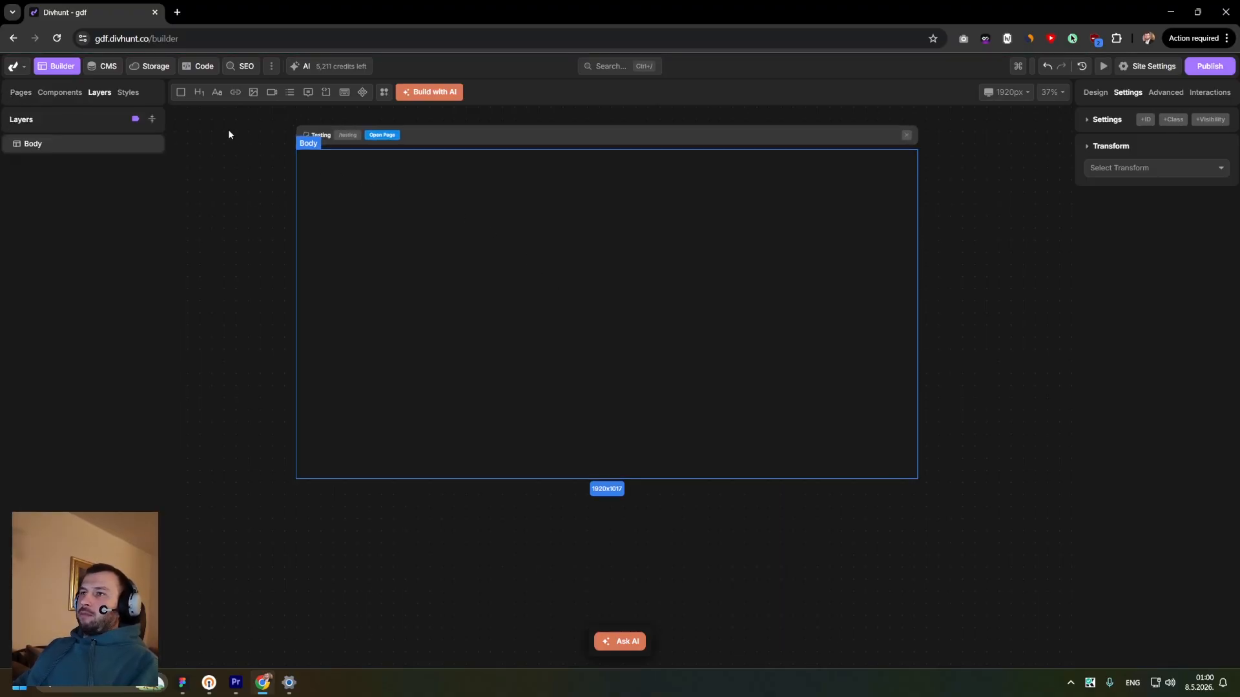
click(180, 95)
click(106, 163)
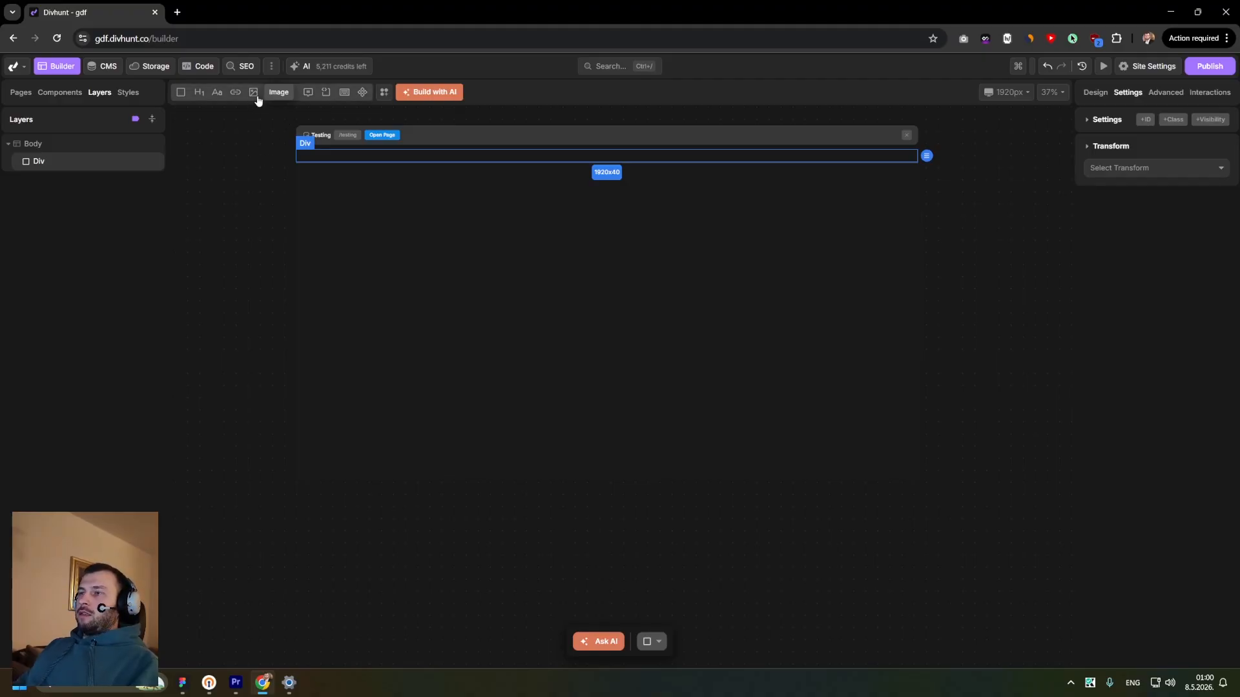
- Insert a Form Widget into the Div and link it to the Services Form
mouse_move(308, 94)
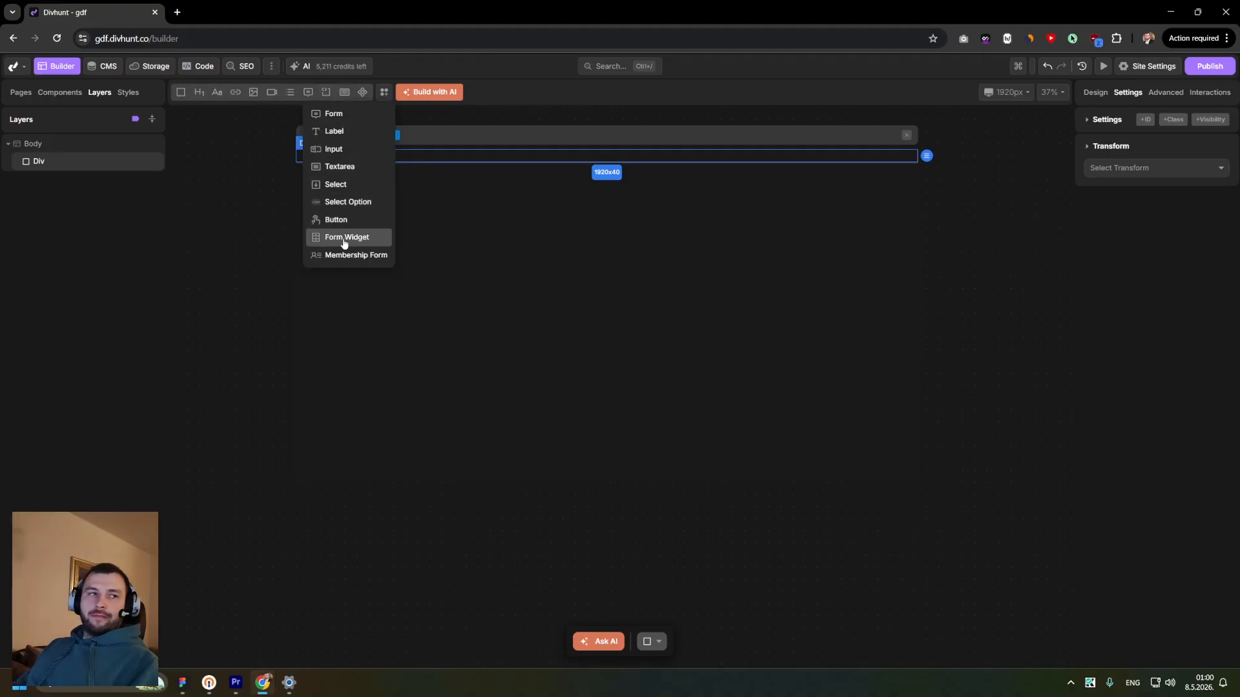
click(345, 238)
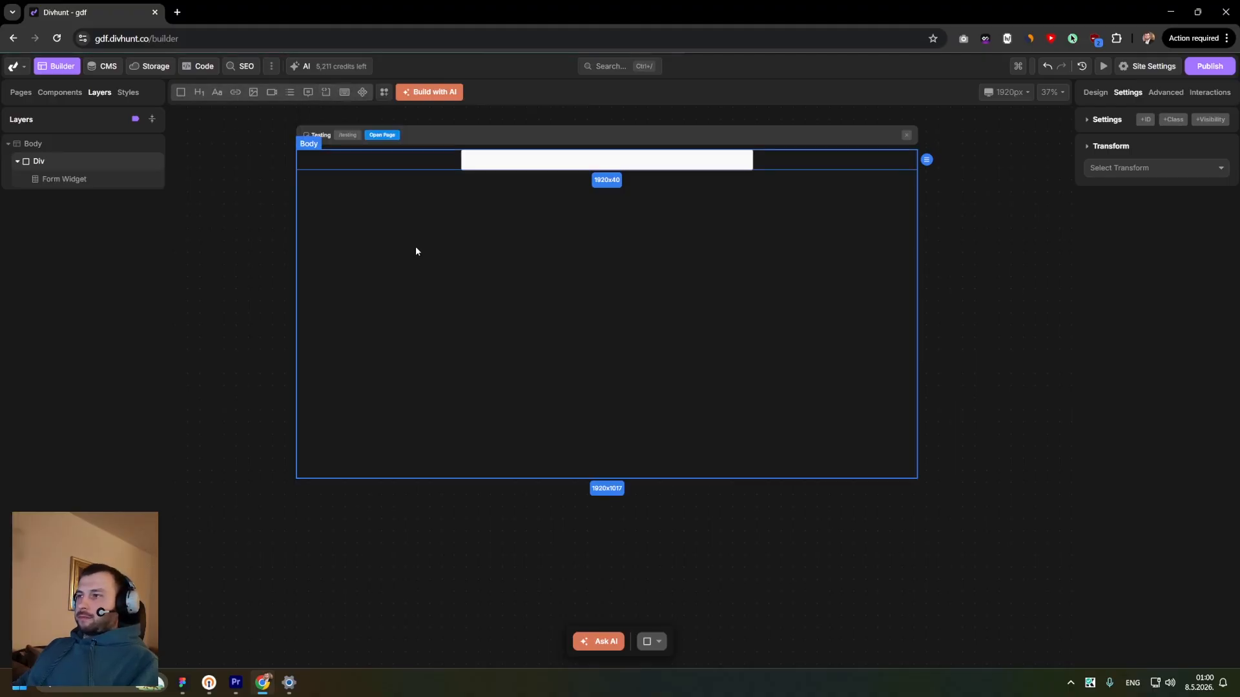
click(494, 161)
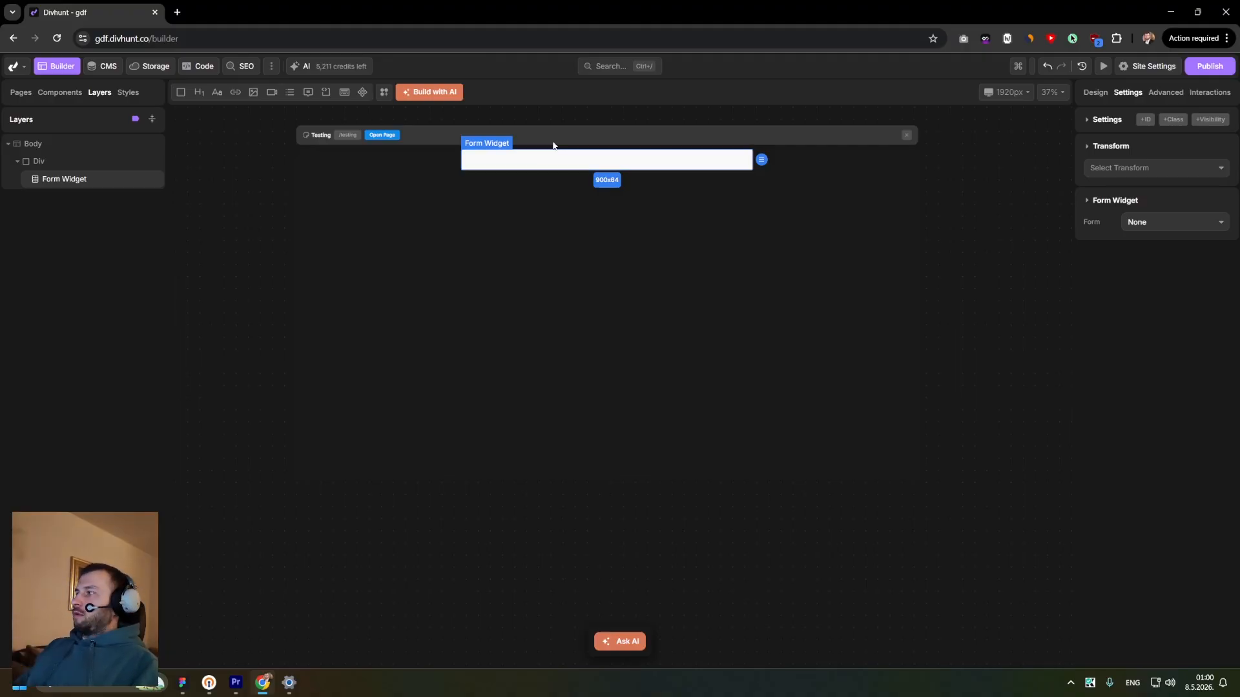
click(1143, 222)
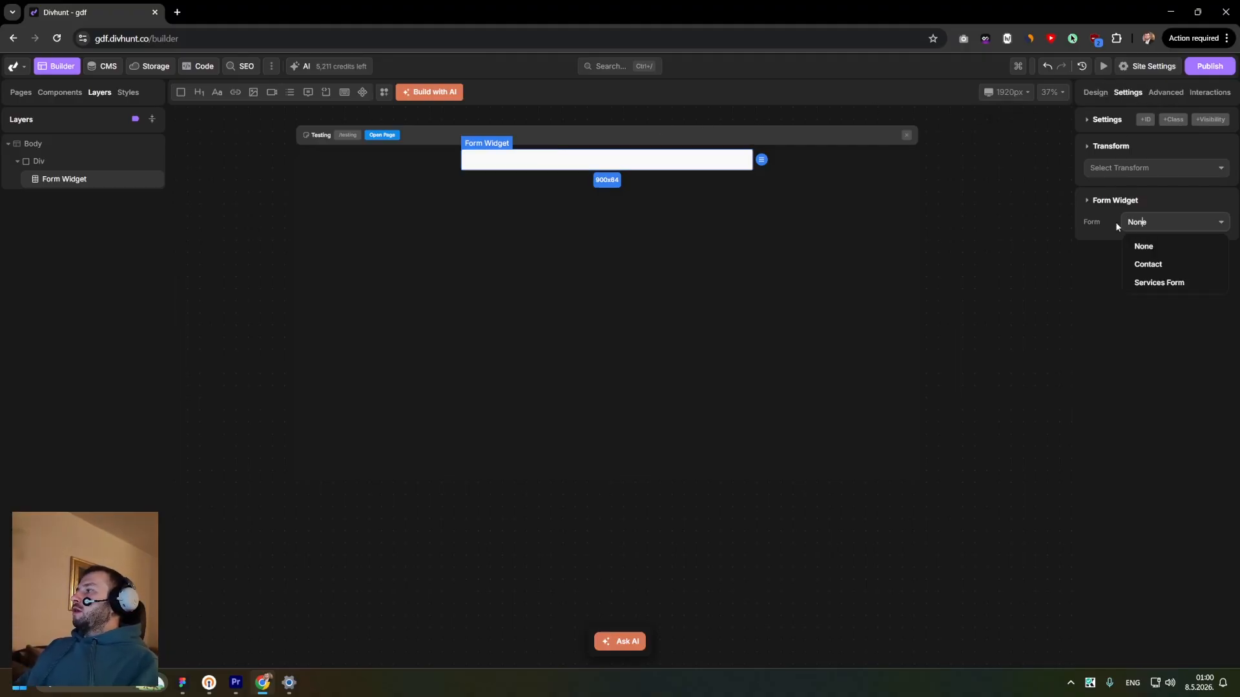
click(1156, 286)
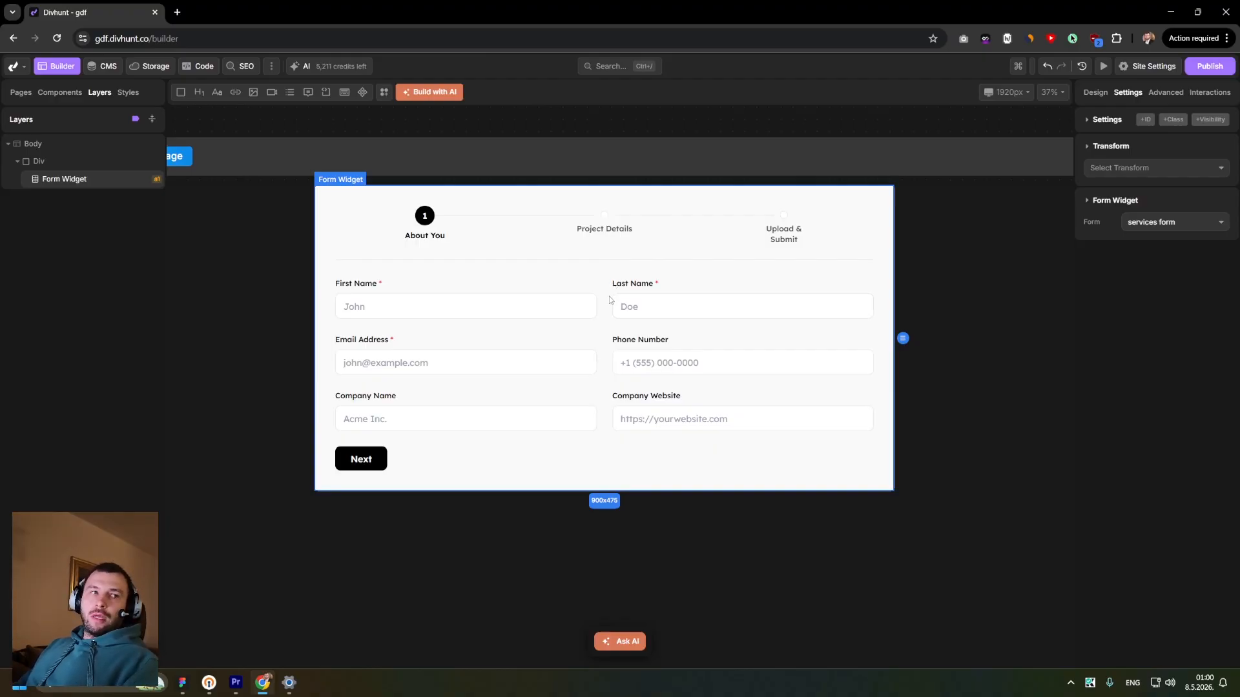
- Check the embedded form on the canvas, then open the Testing page live in a new tab
click(465, 307)
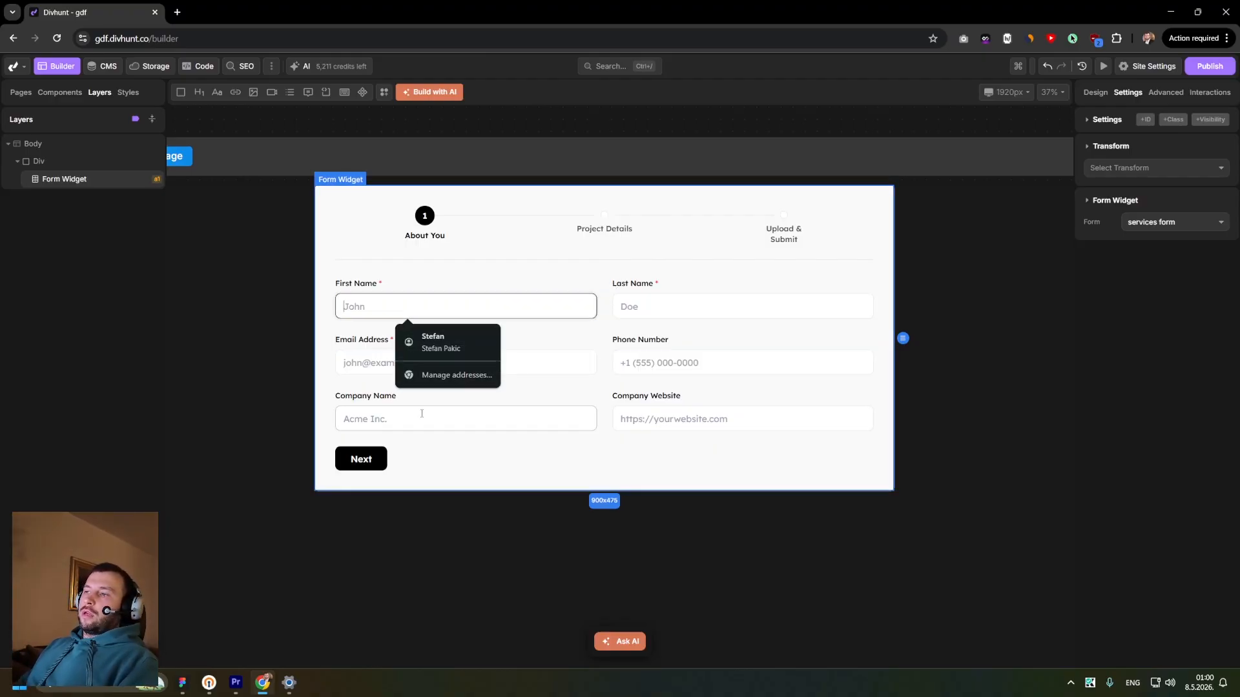
click(572, 393)
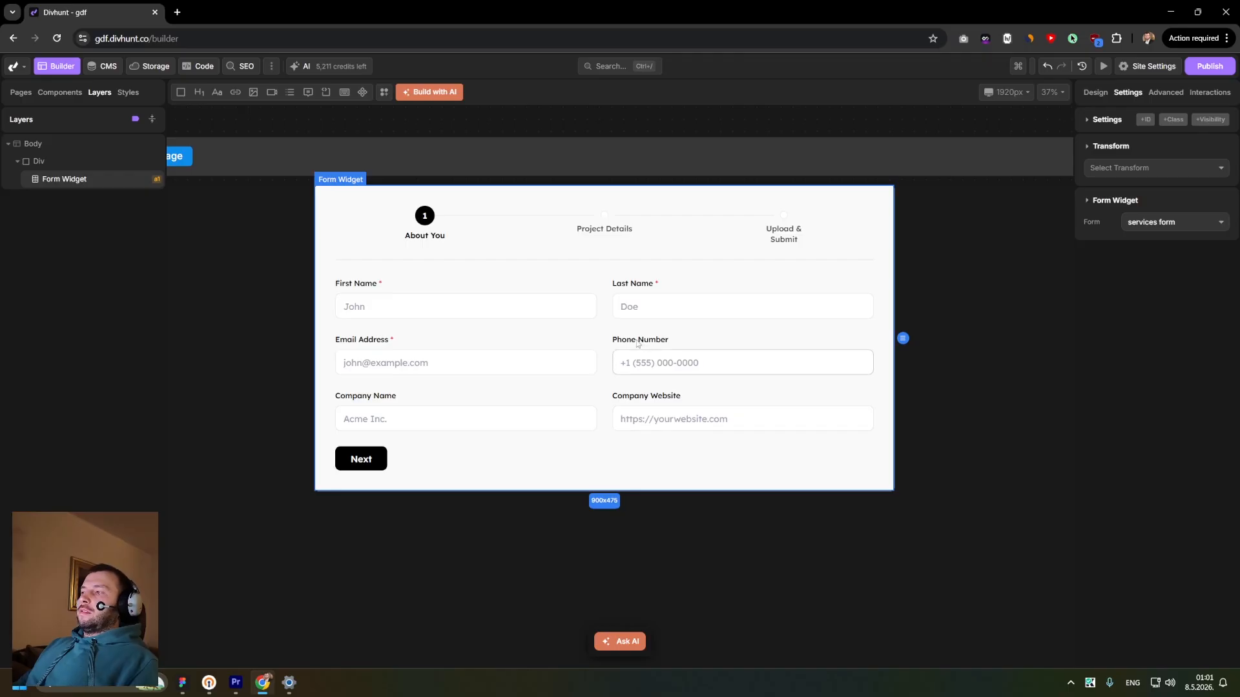
scroll(529, 343, down, 2)
scroll(548, 348, up, 2)
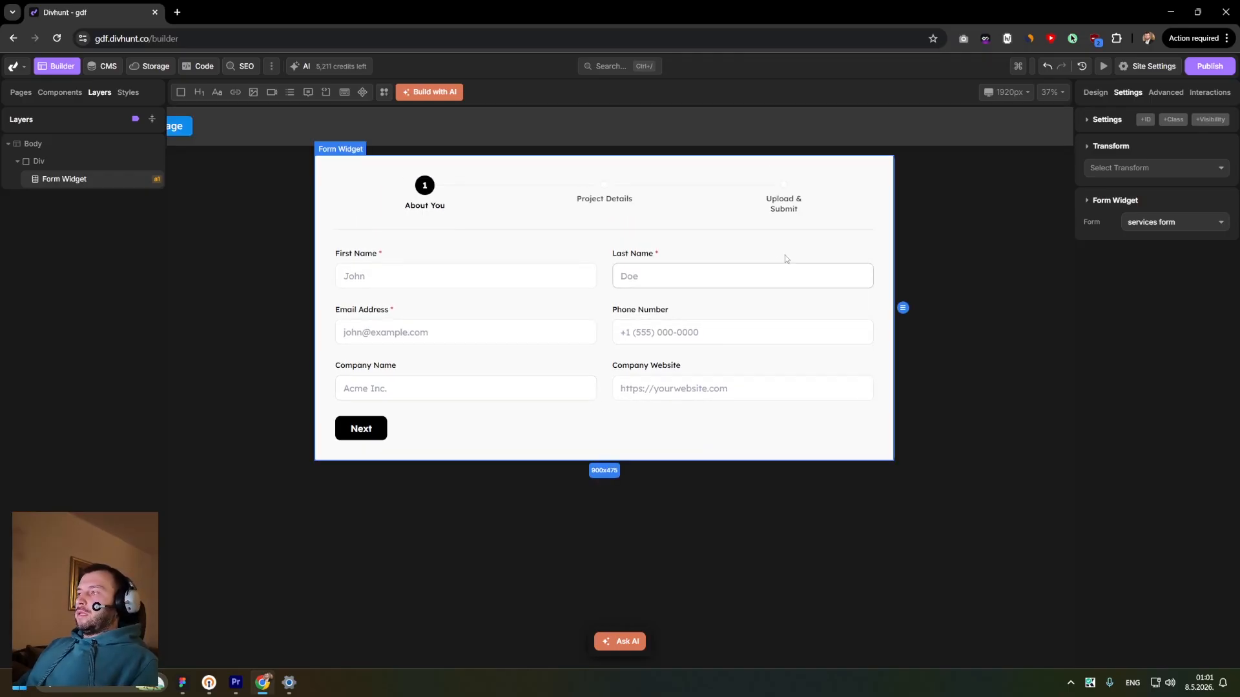
scroll(348, 193, up, 2)
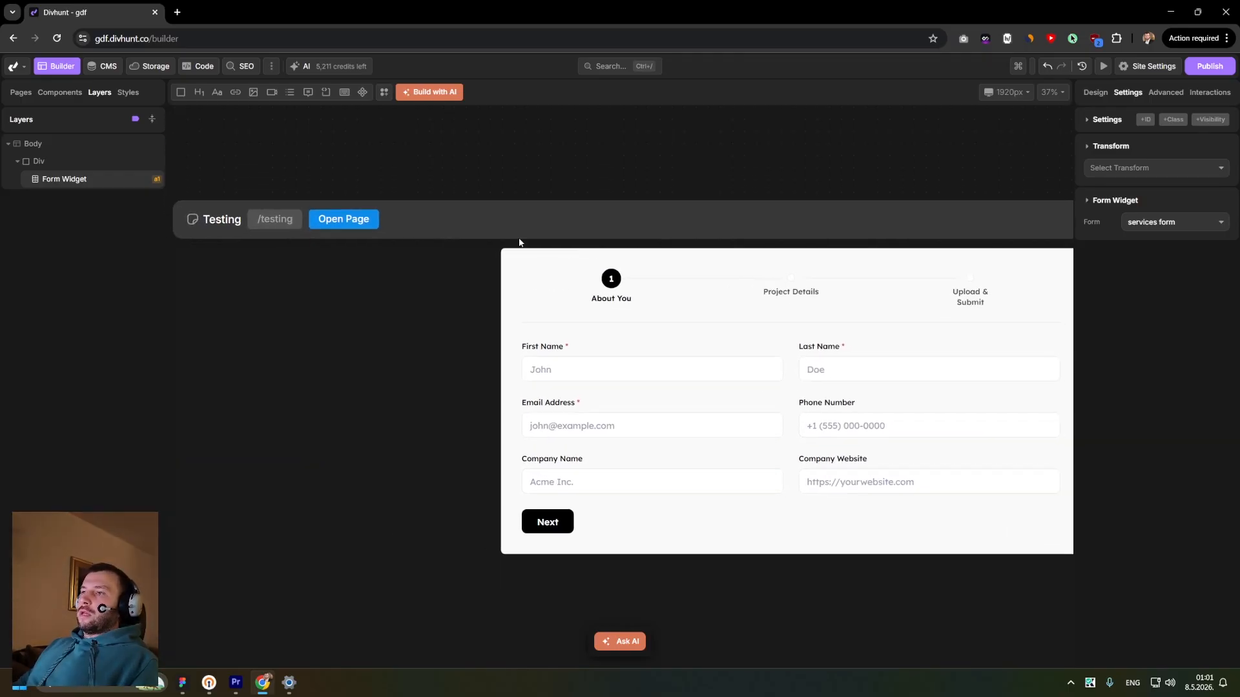
click(341, 219)
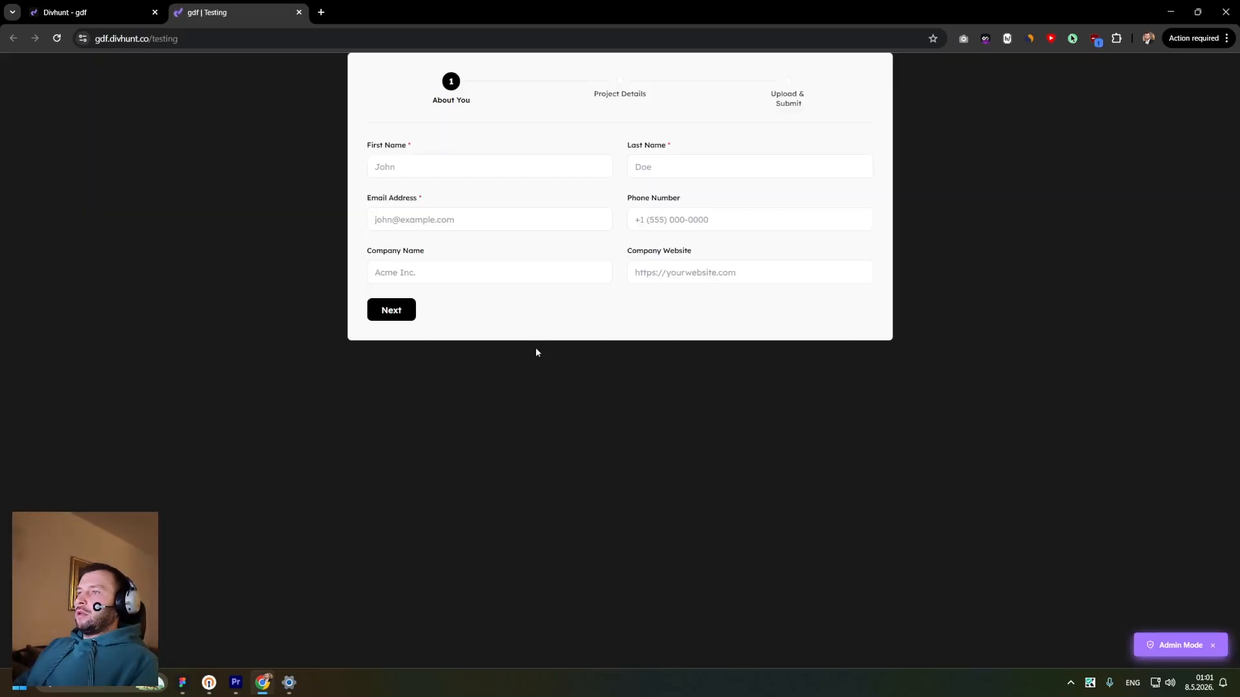
- On the live form, enter a phone number and autofill the contact's name and e-mail address
click(468, 169)
click(733, 217)
text(564365464)
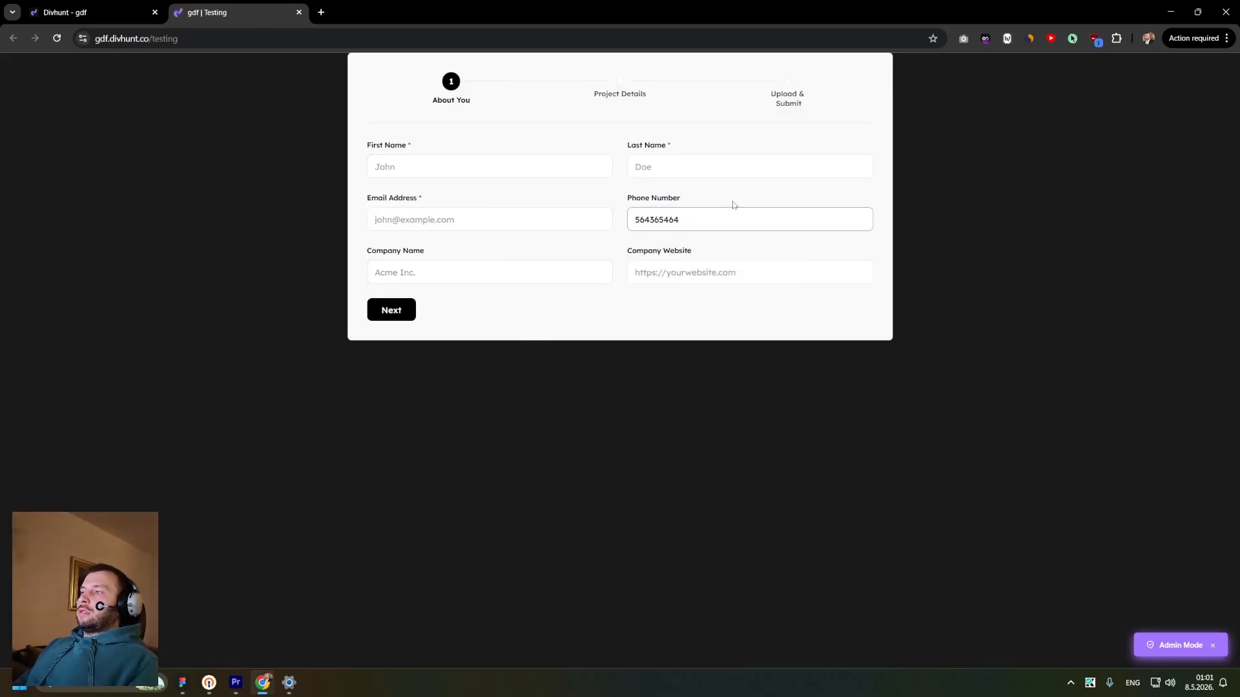
click(465, 166)
click(465, 195)
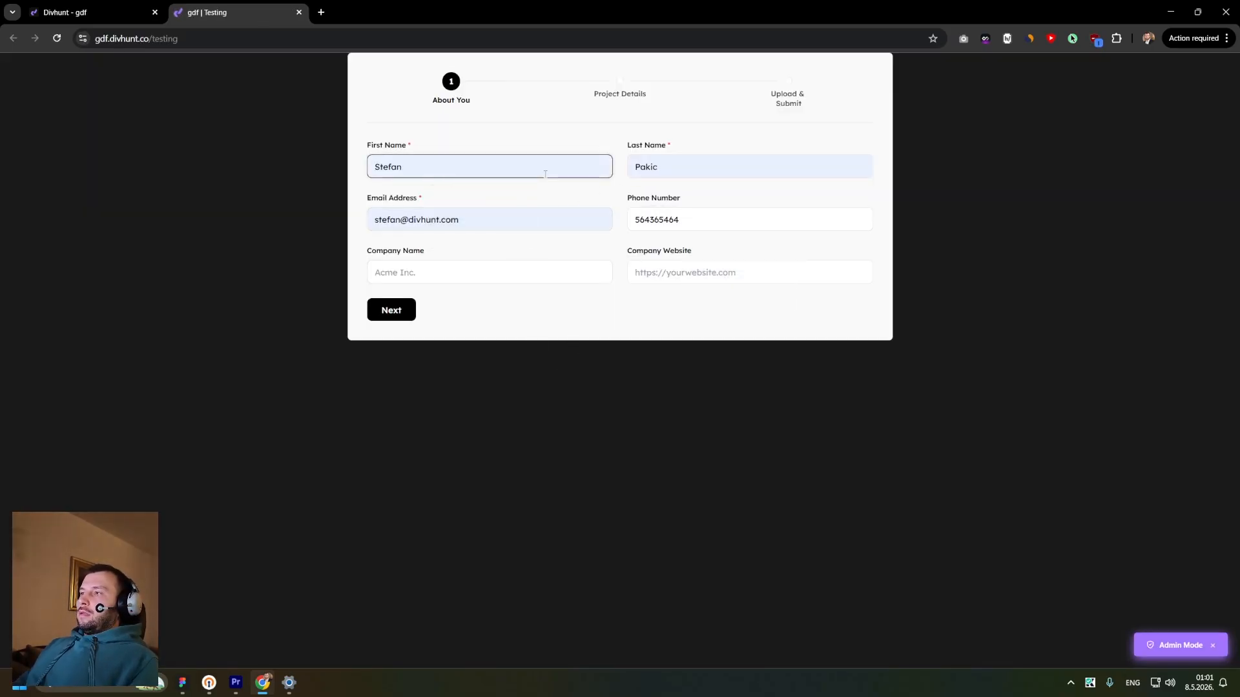
click(486, 273)
click(652, 273)
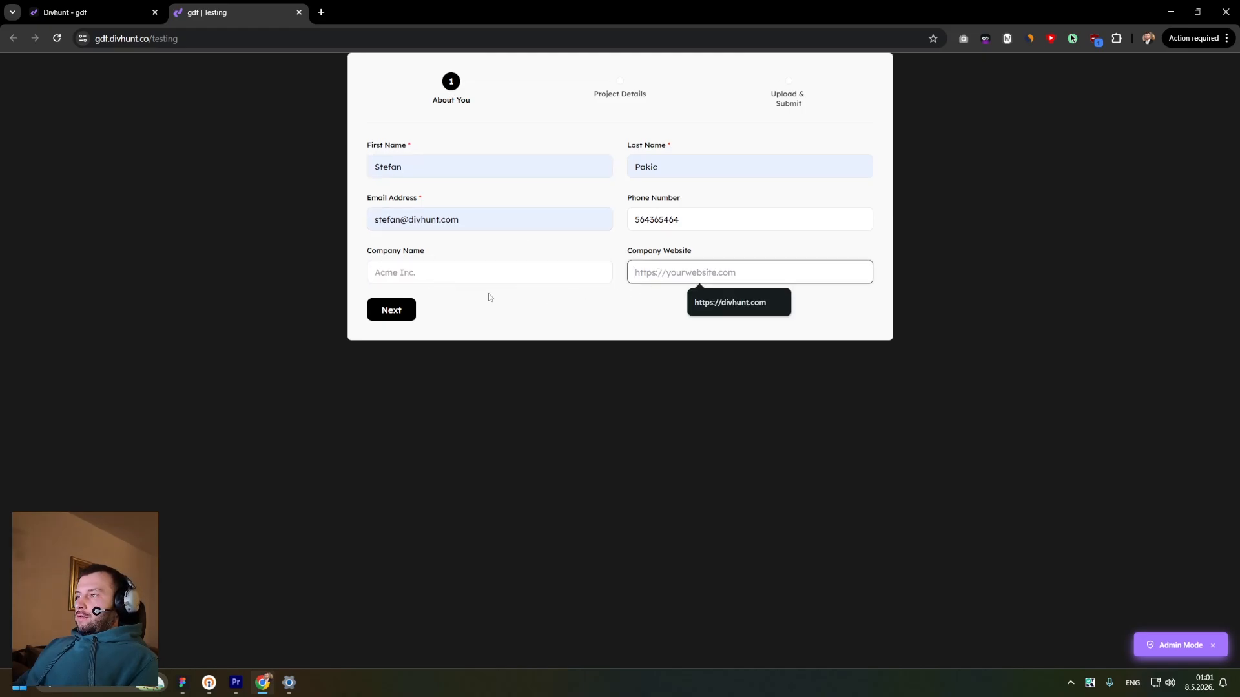
click(463, 274)
click(452, 302)
click(701, 272)
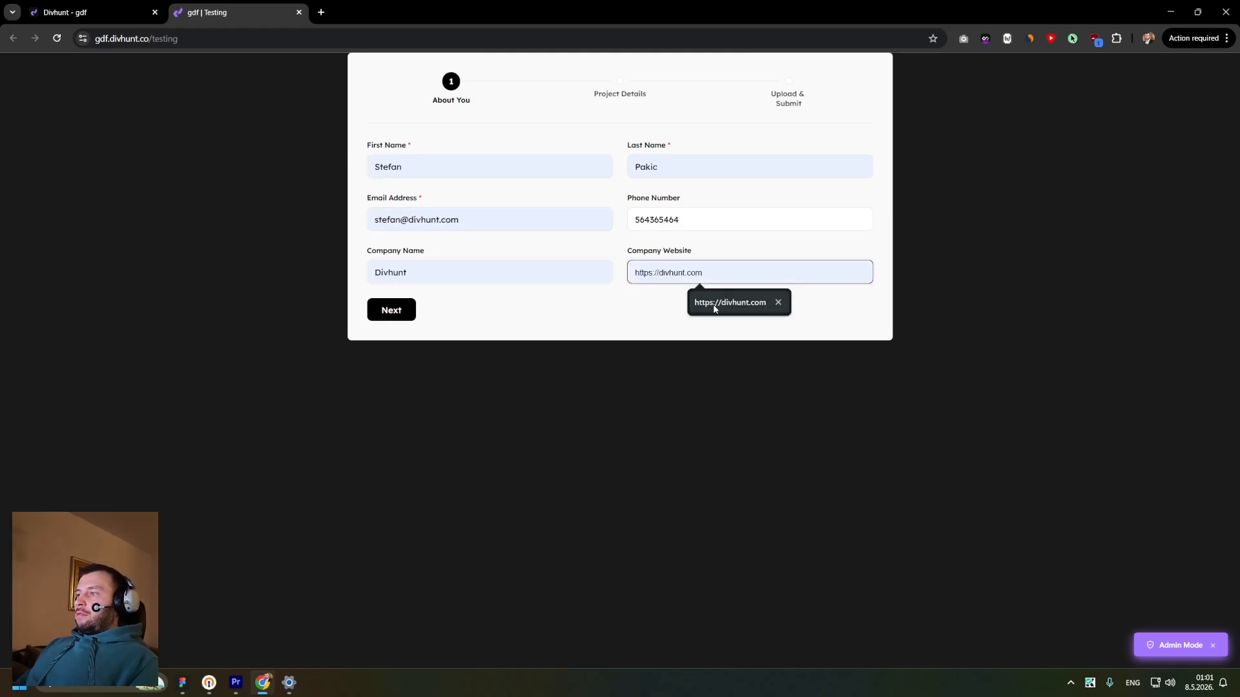
- Clear the required First Name field to trigger its validation message, then re-enter the contact's first name
click(715, 303)
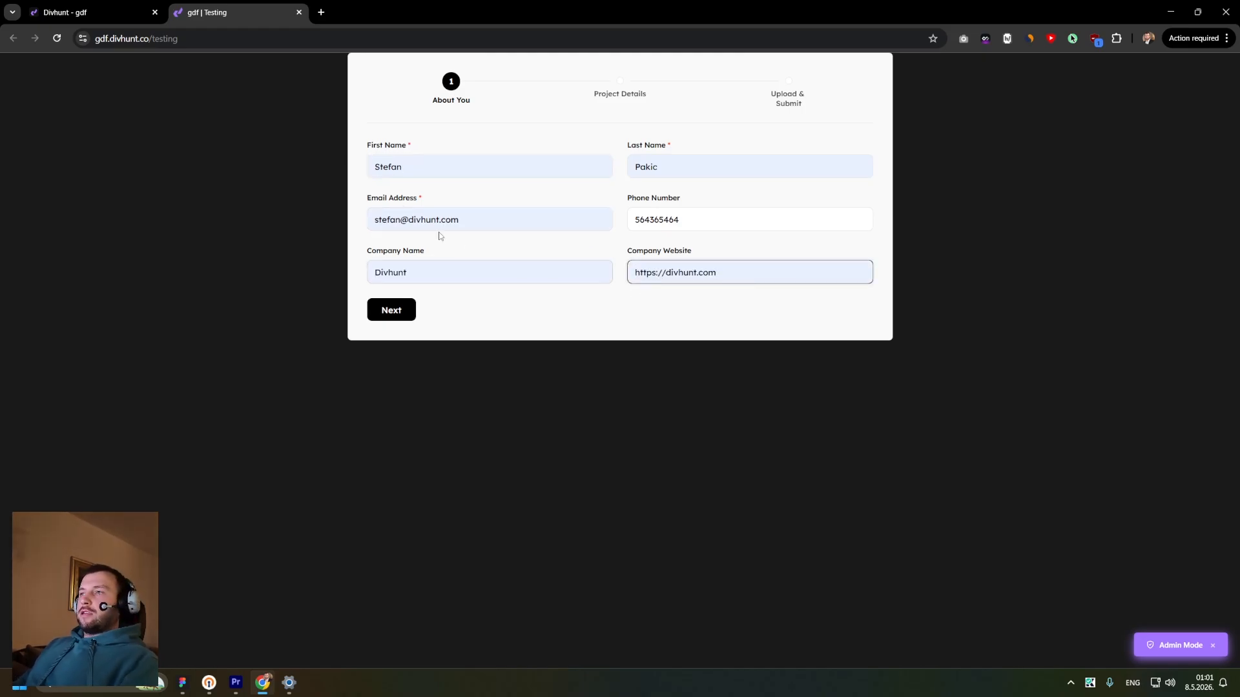
double_click(421, 165)
key(BackSpace)
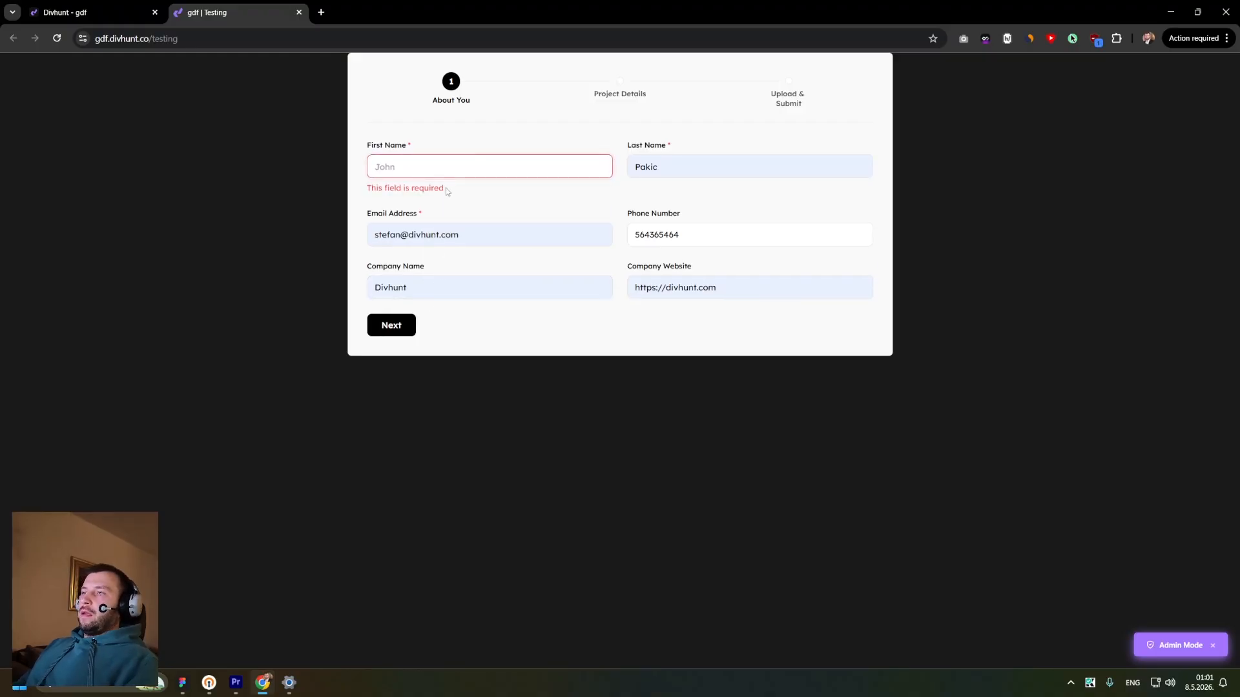
drag(447, 192, 366, 195)
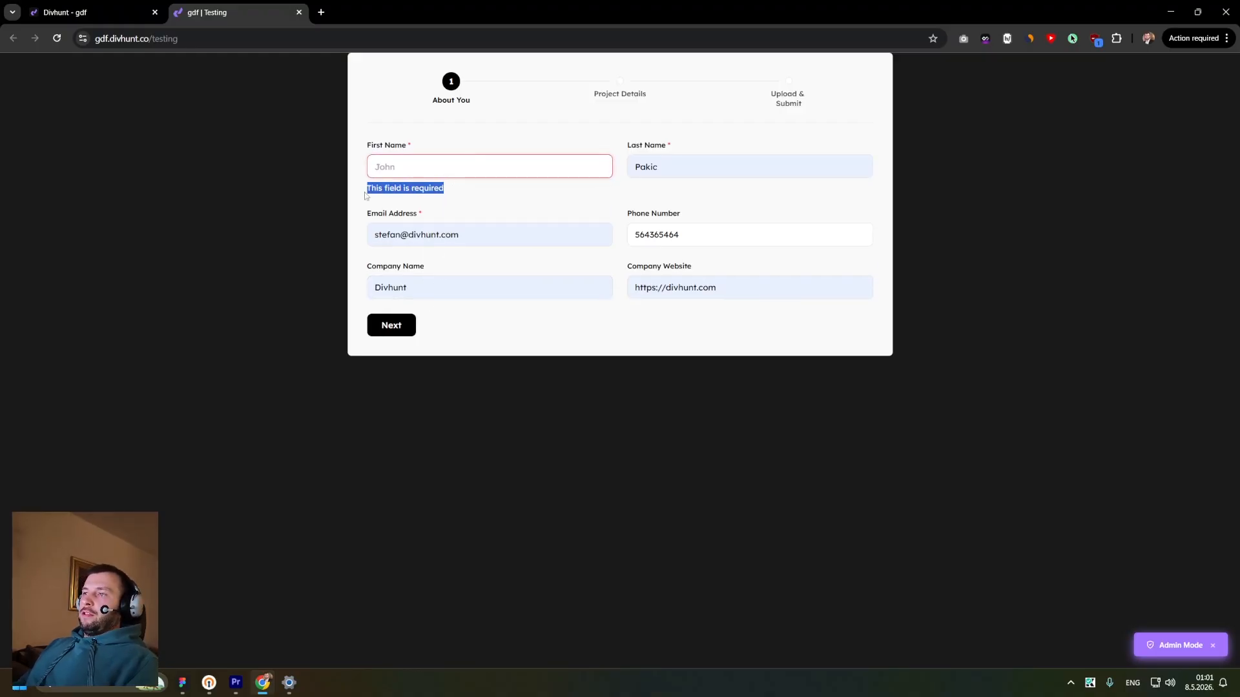
click(414, 148)
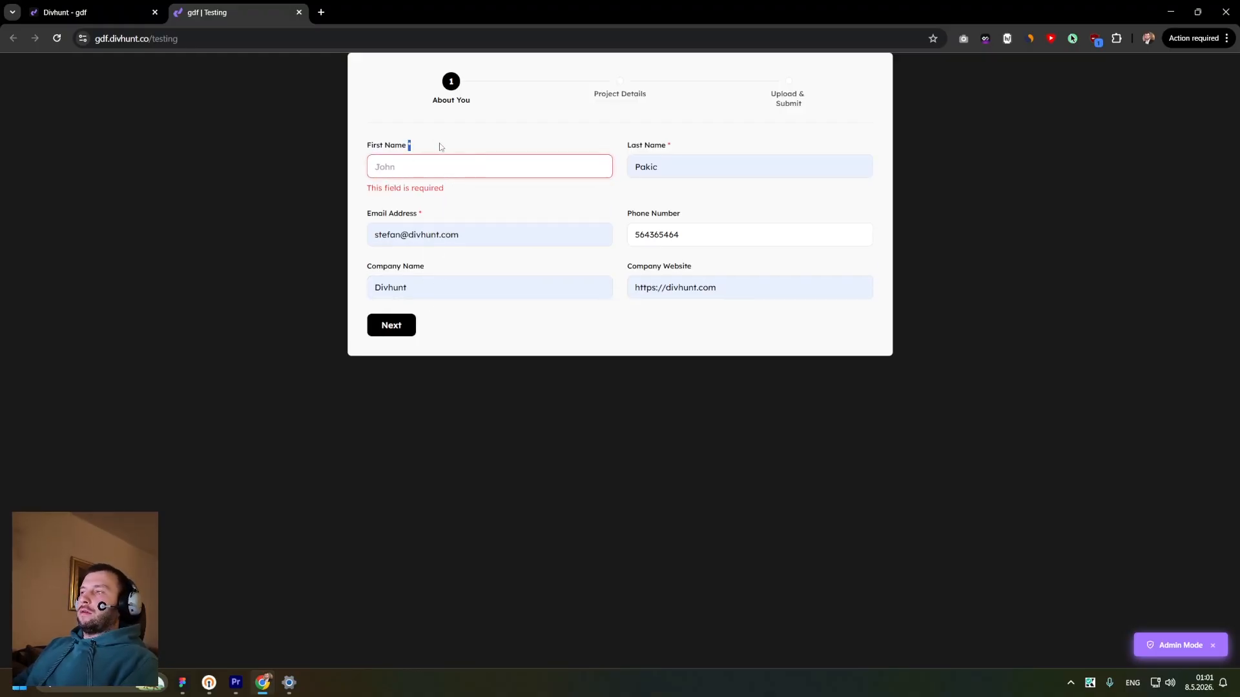
drag(694, 236, 623, 237)
drag(728, 287, 629, 292)
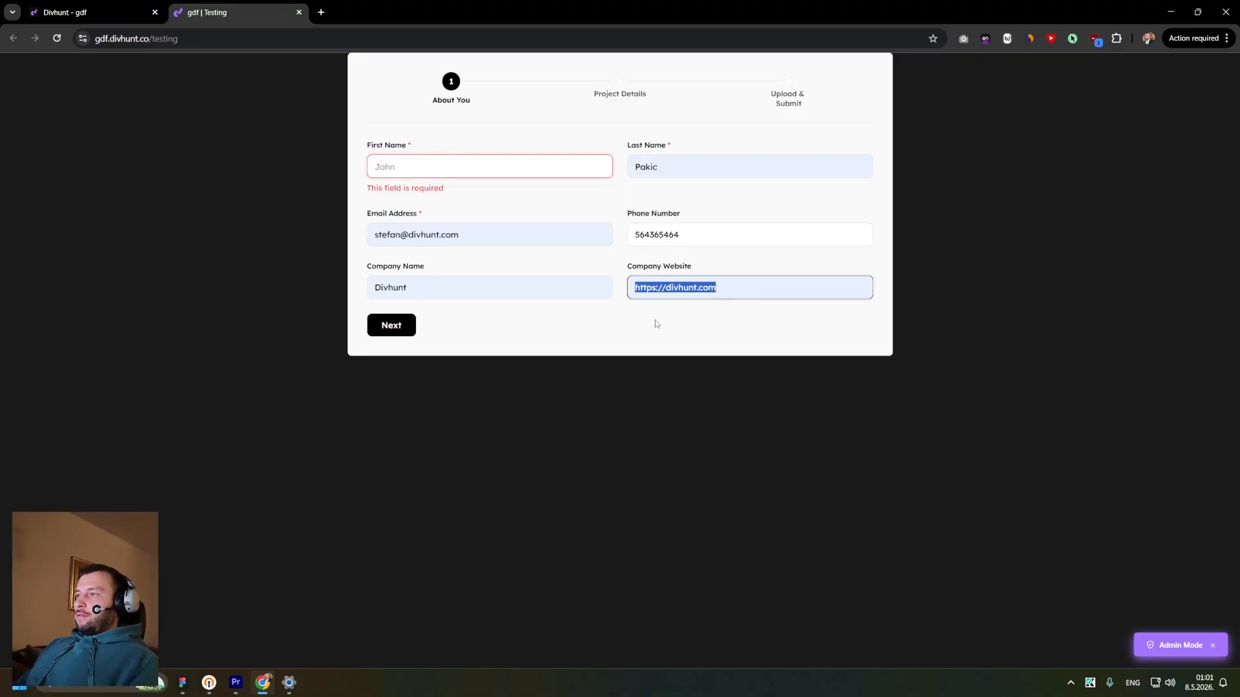
click(687, 305)
click(719, 289)
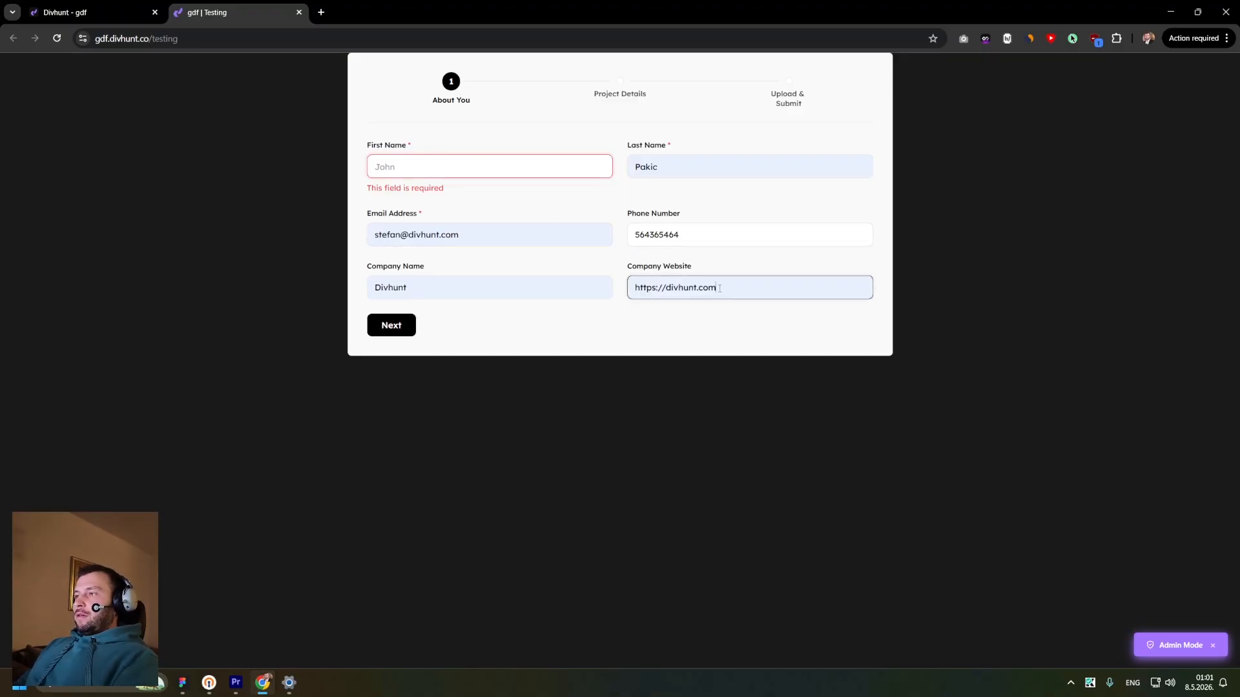
click(456, 170)
text(Stefan)
key(Tab)
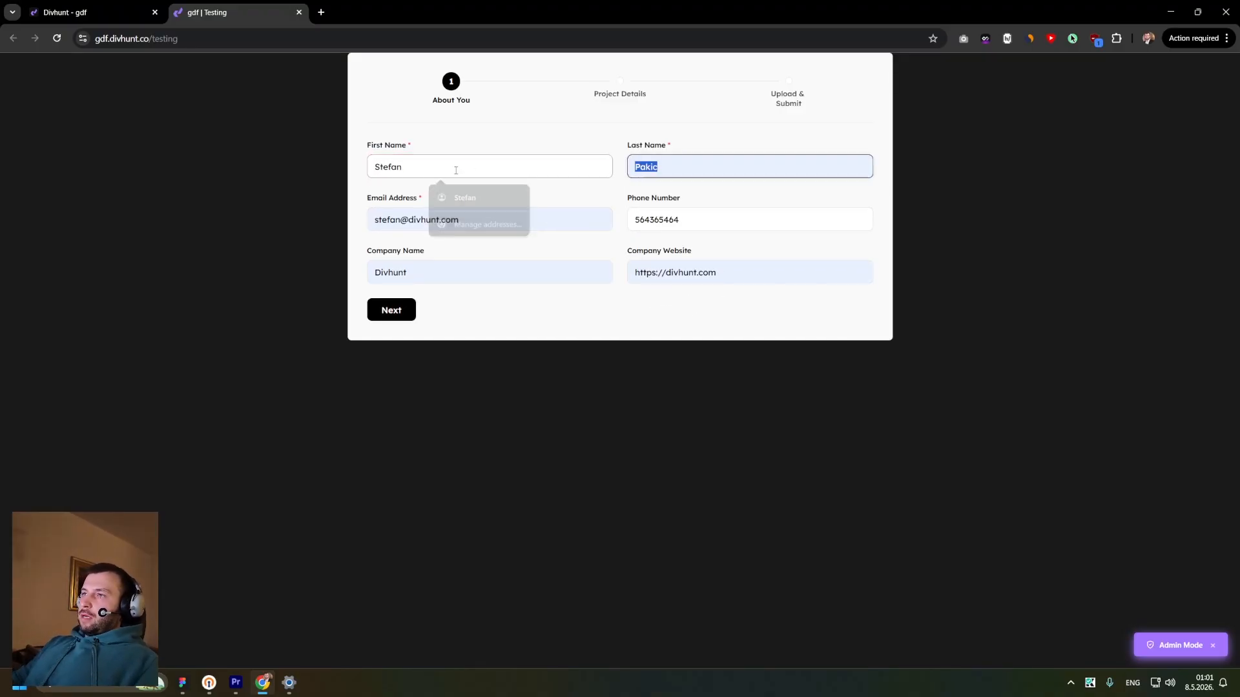
drag(720, 273, 733, 300)
click(665, 275)
key(BackSpace)
click(704, 271)
key(BackSpace)
drag(657, 295, 712, 296)
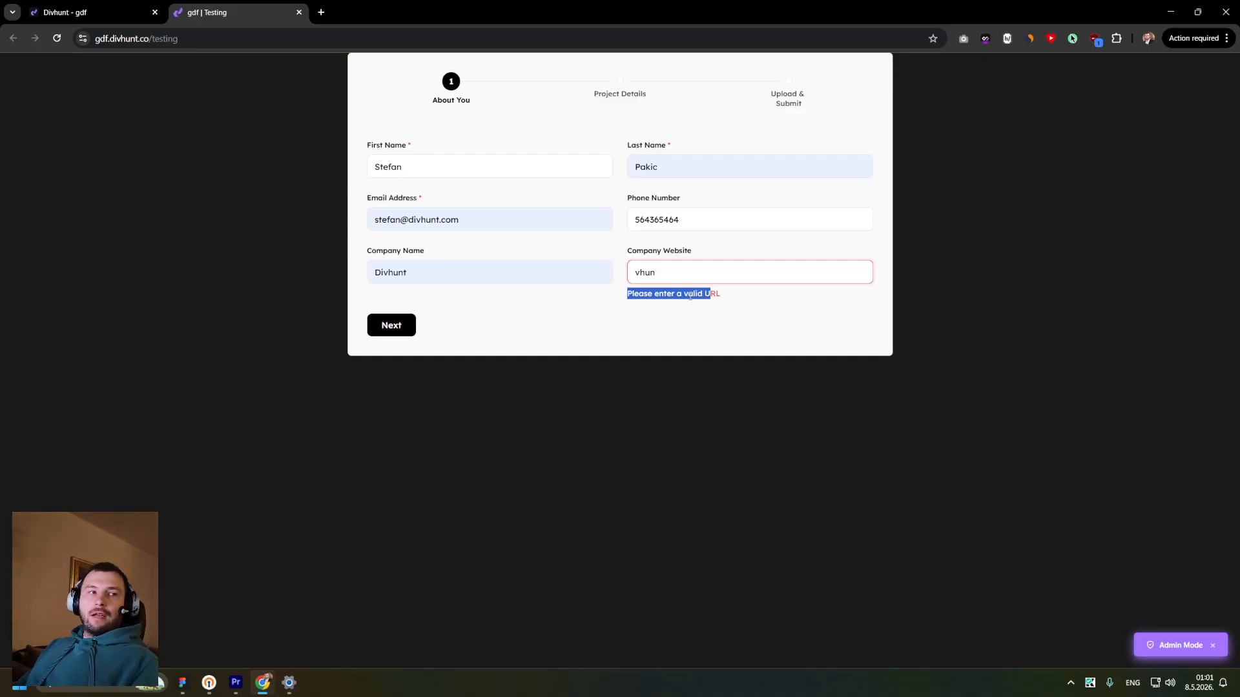
click(685, 310)
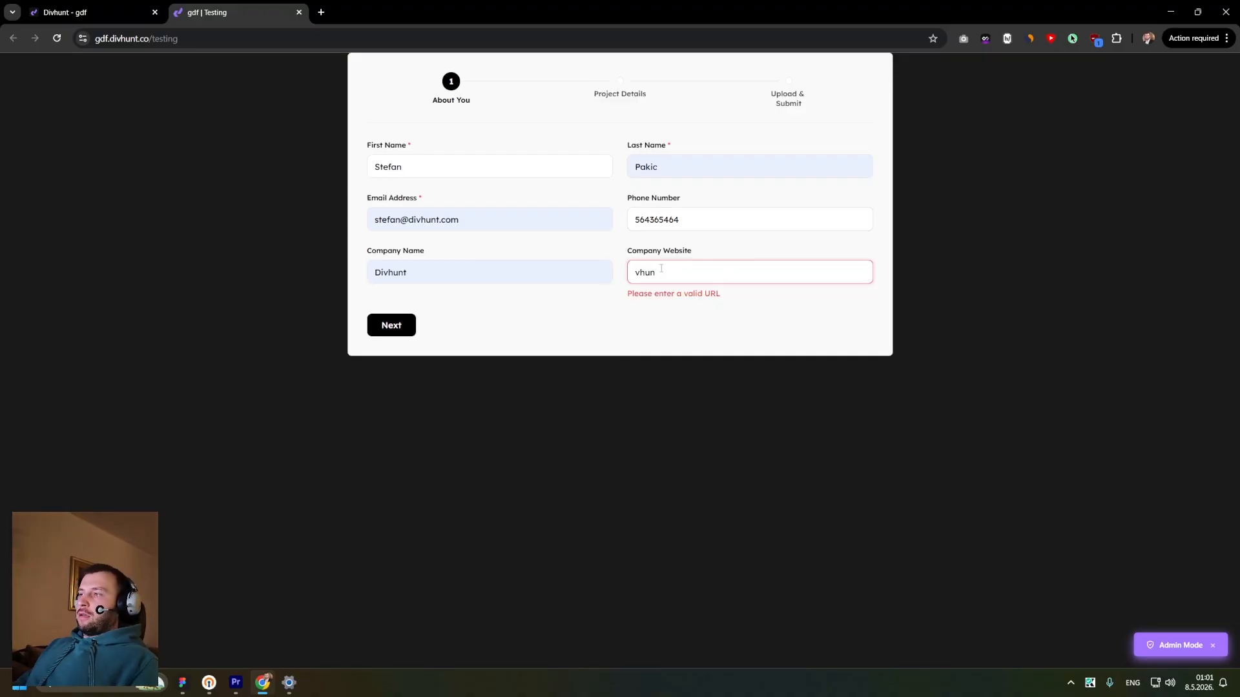
click(405, 334)
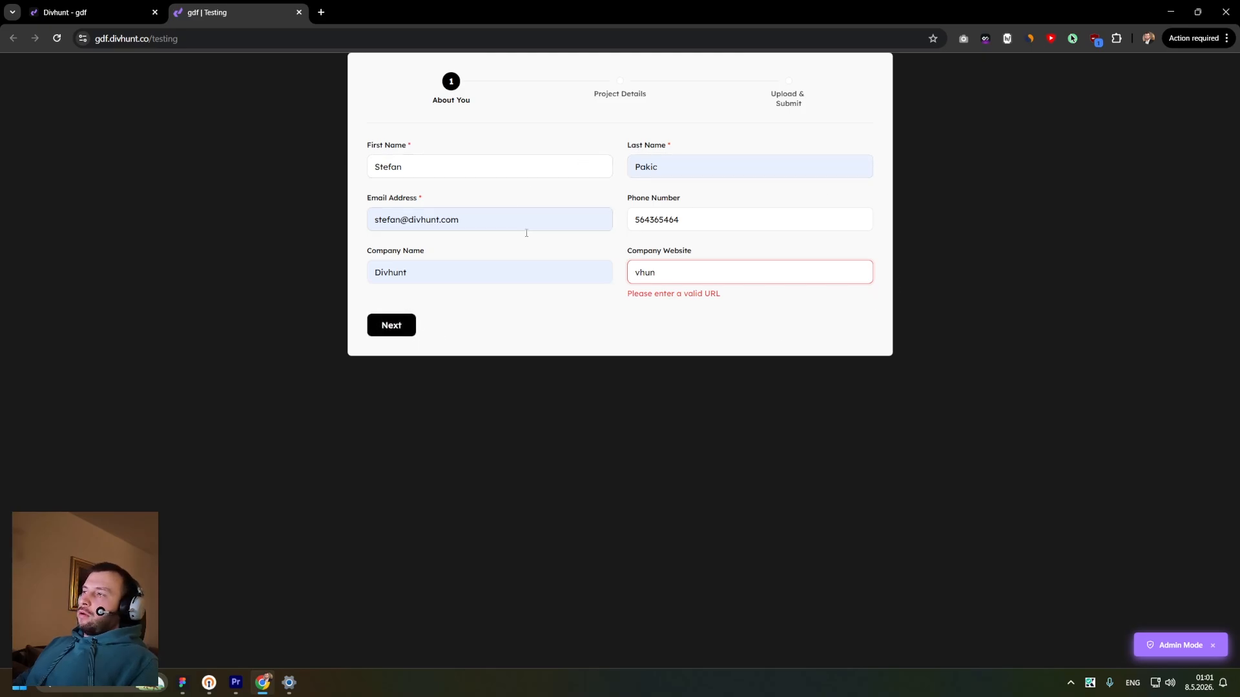
double_click(711, 278)
text(di)
key(ctrl+a)
text(ht)
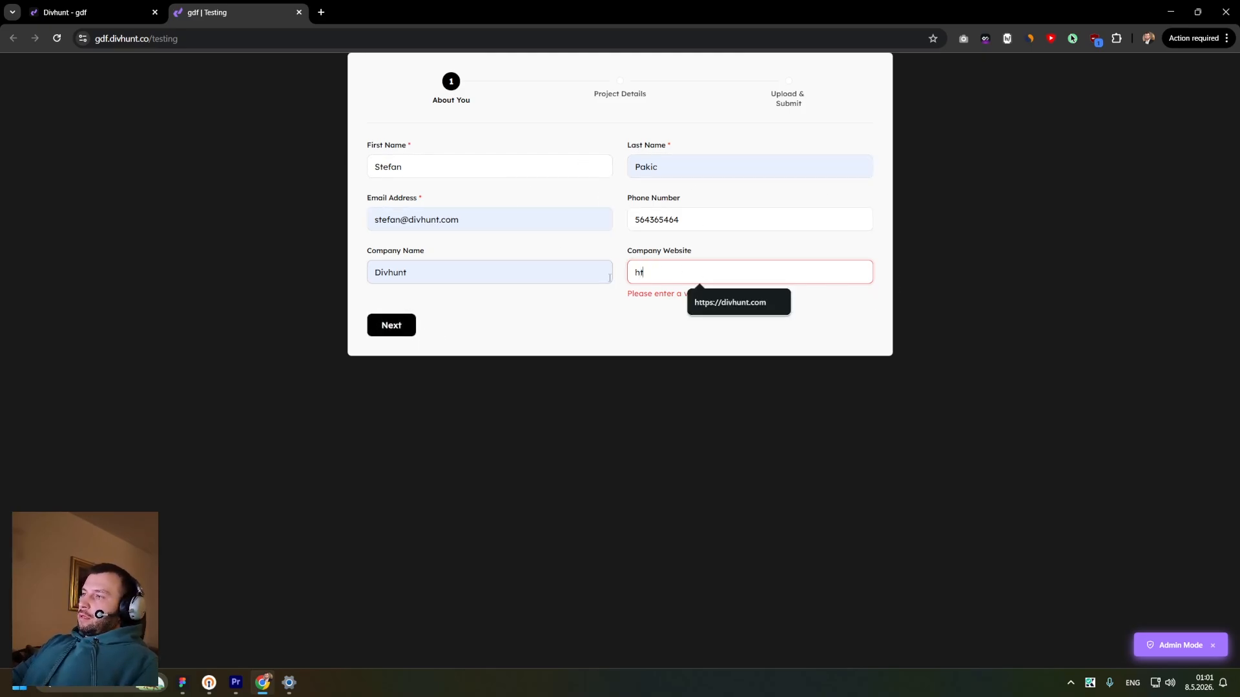
text(tps://divhu)
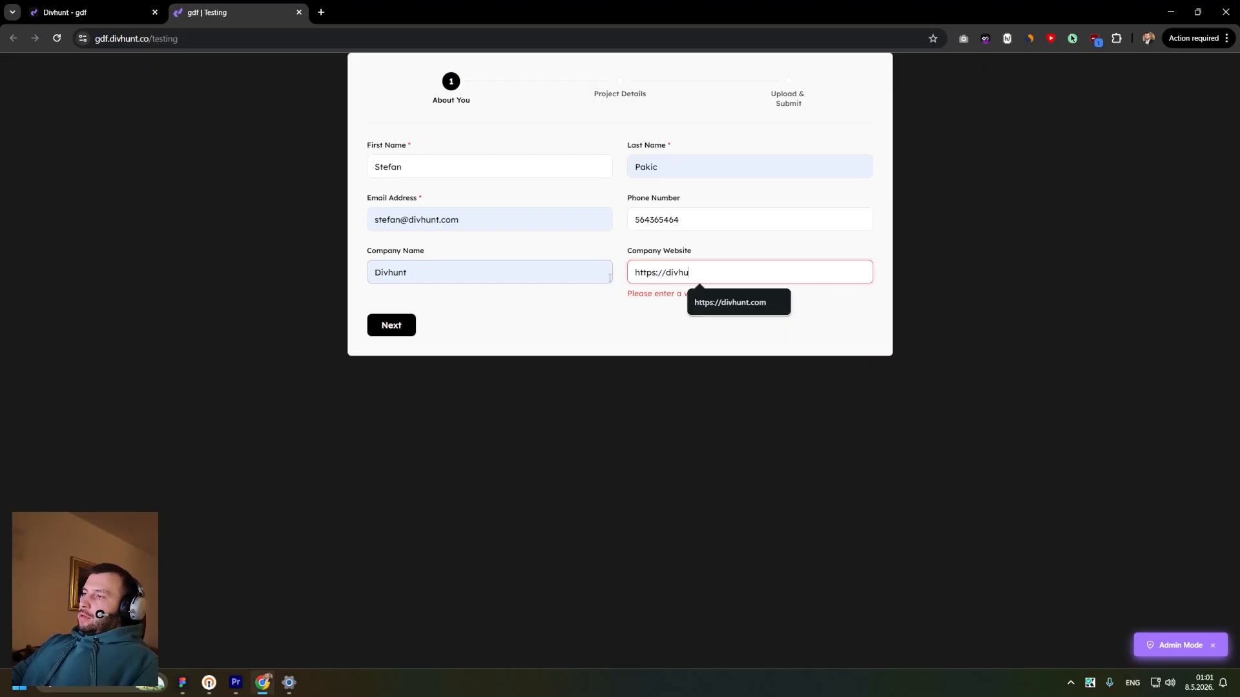
text(om)
- Advance the form from About You to the Project Details step
drag(401, 221, 366, 241)
key(BackSpace)
click(480, 321)
click(419, 229)
click(506, 247)
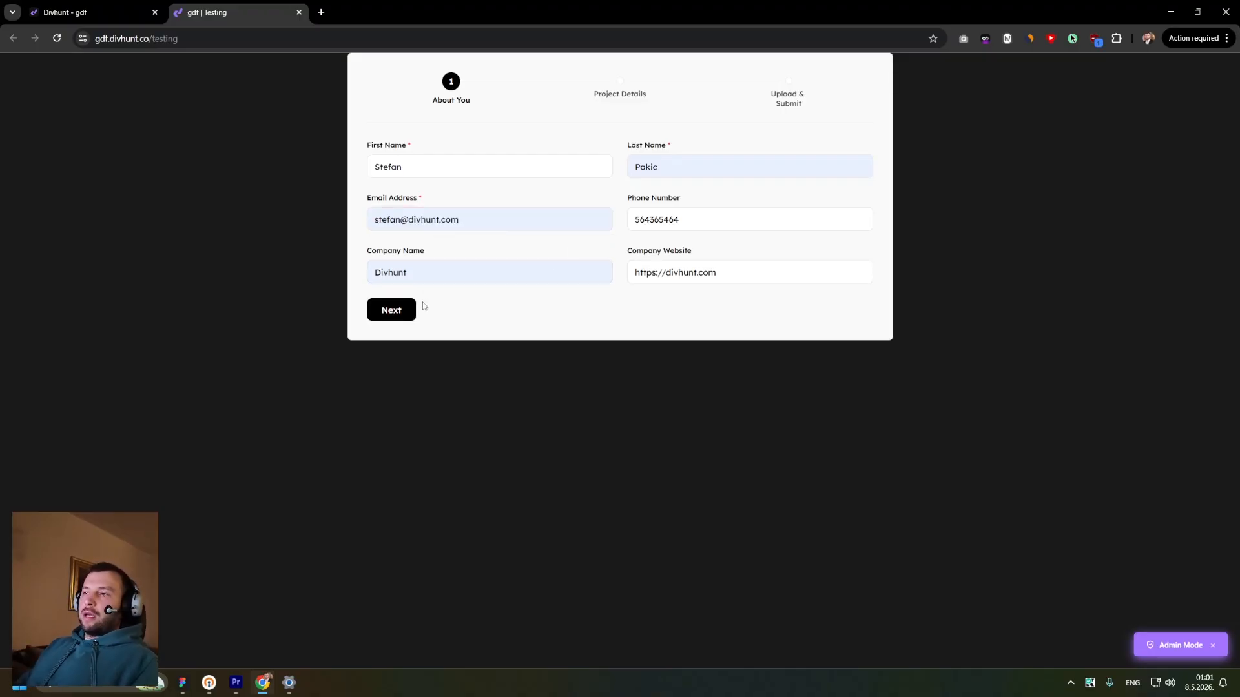
click(390, 311)
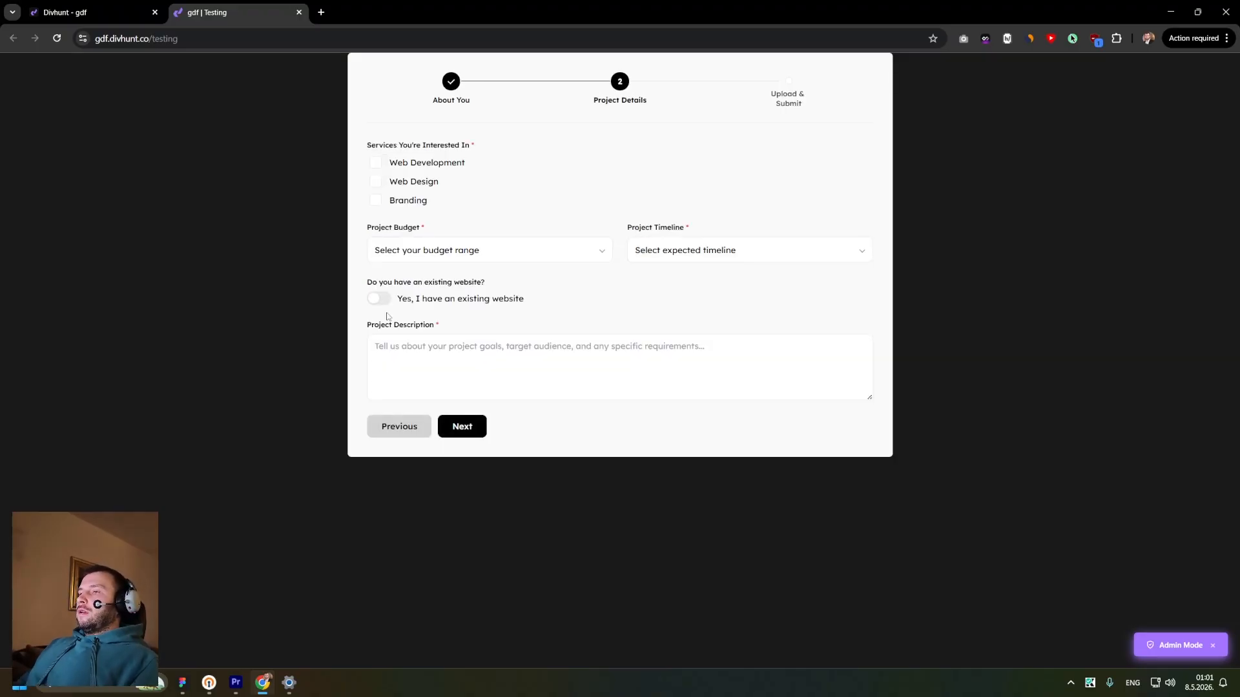
- Tick Web Development and Web Design under Services You're Interested In
drag(369, 147, 484, 148)
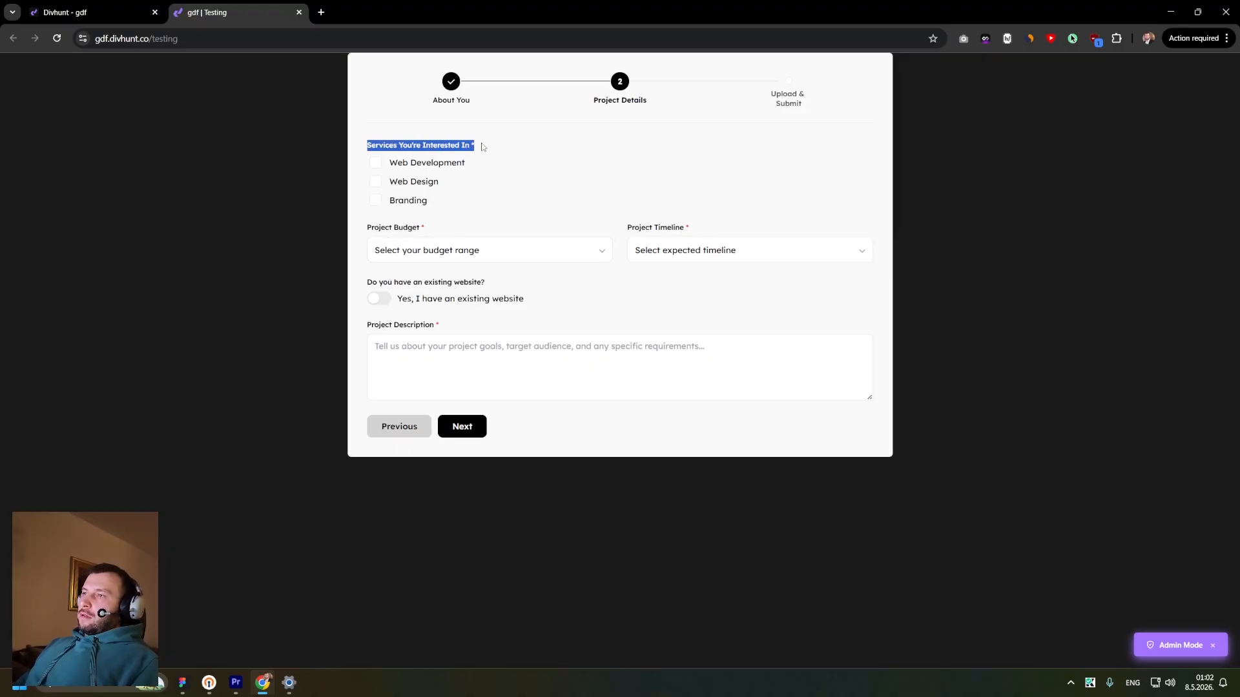
click(402, 169)
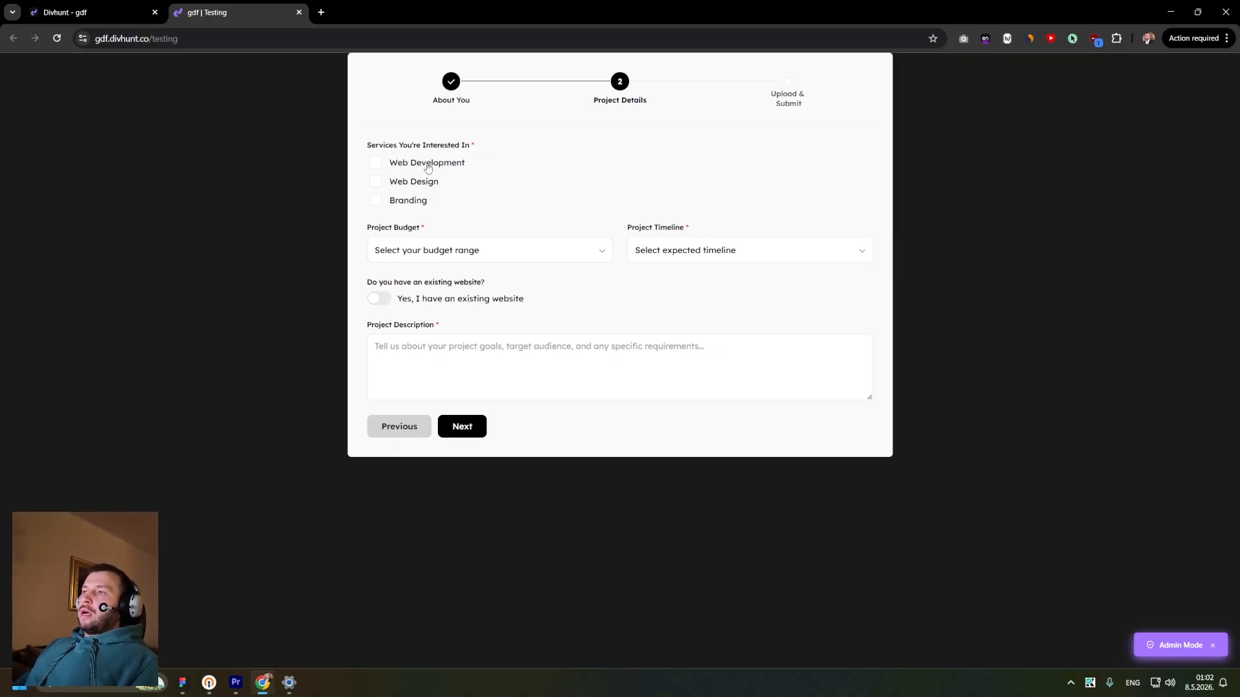
click(375, 163)
click(376, 182)
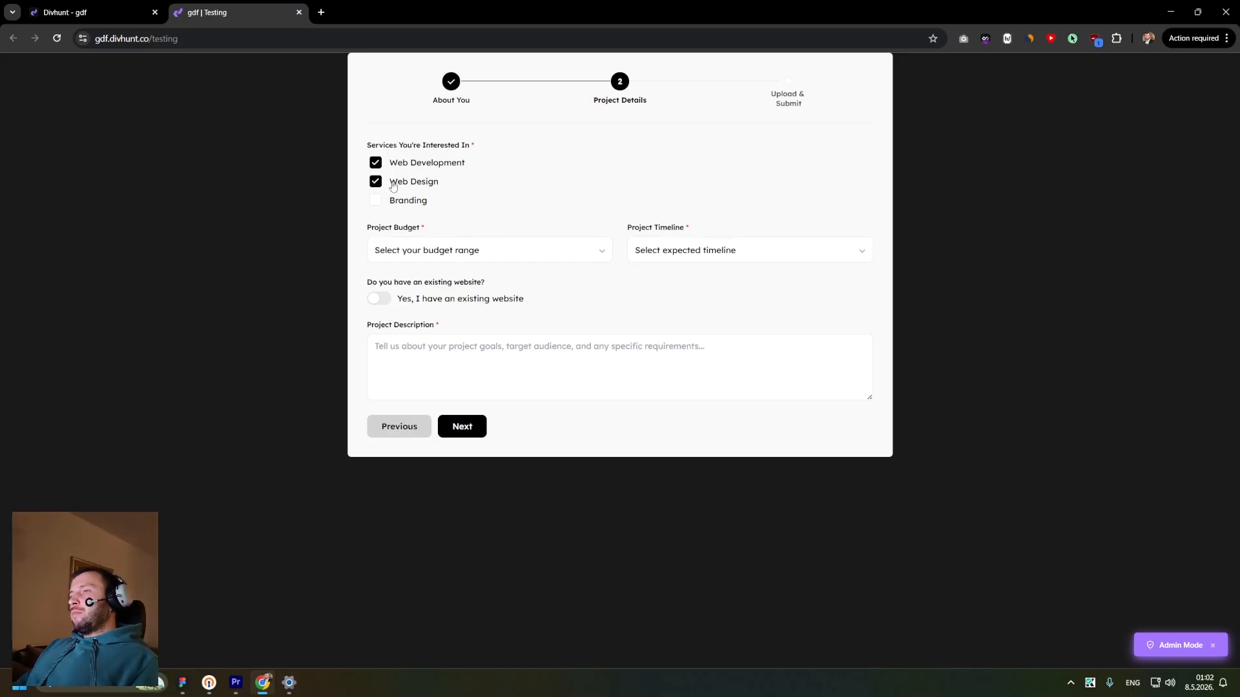
- Set Project Budget to $5,000 - $10,000 and Project Timeline to 1 - 3 months
click(402, 250)
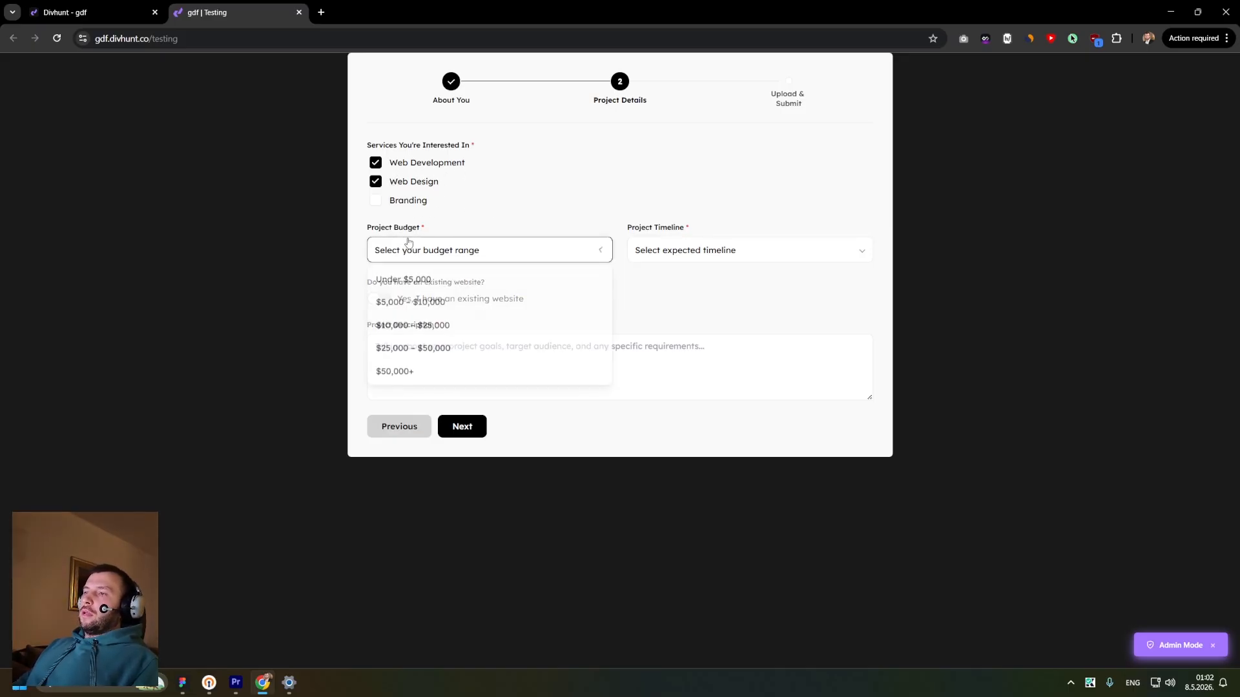
click(402, 312)
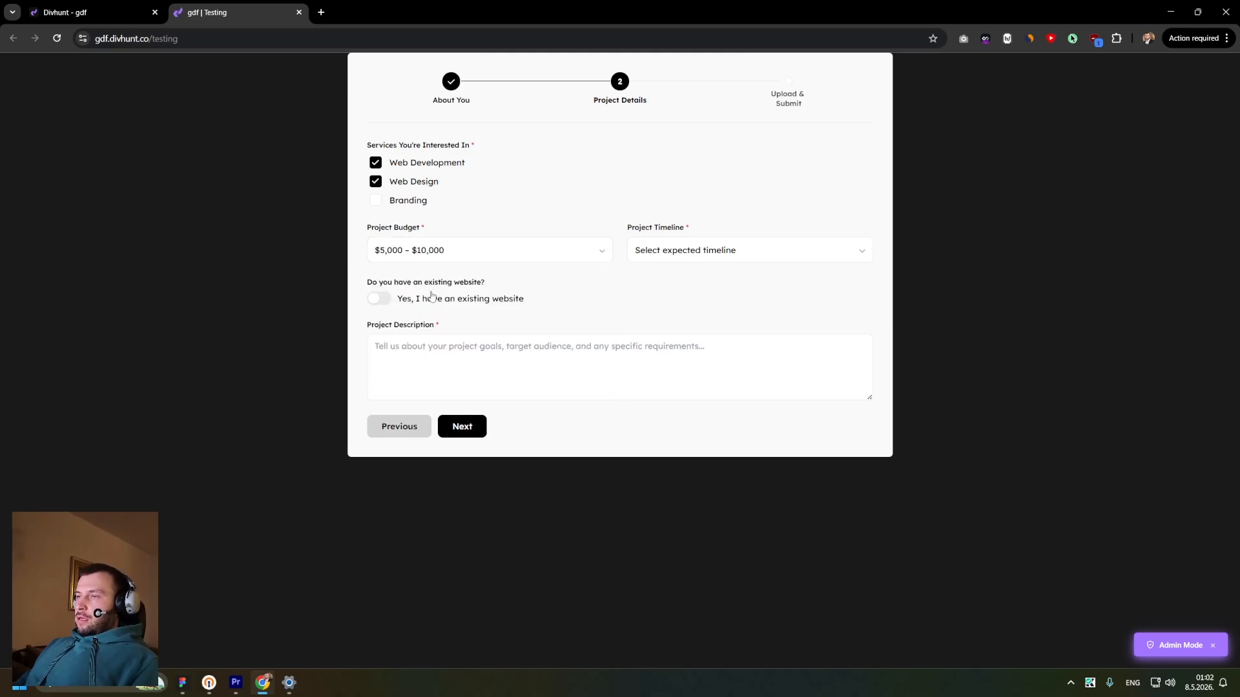
click(667, 255)
click(652, 301)
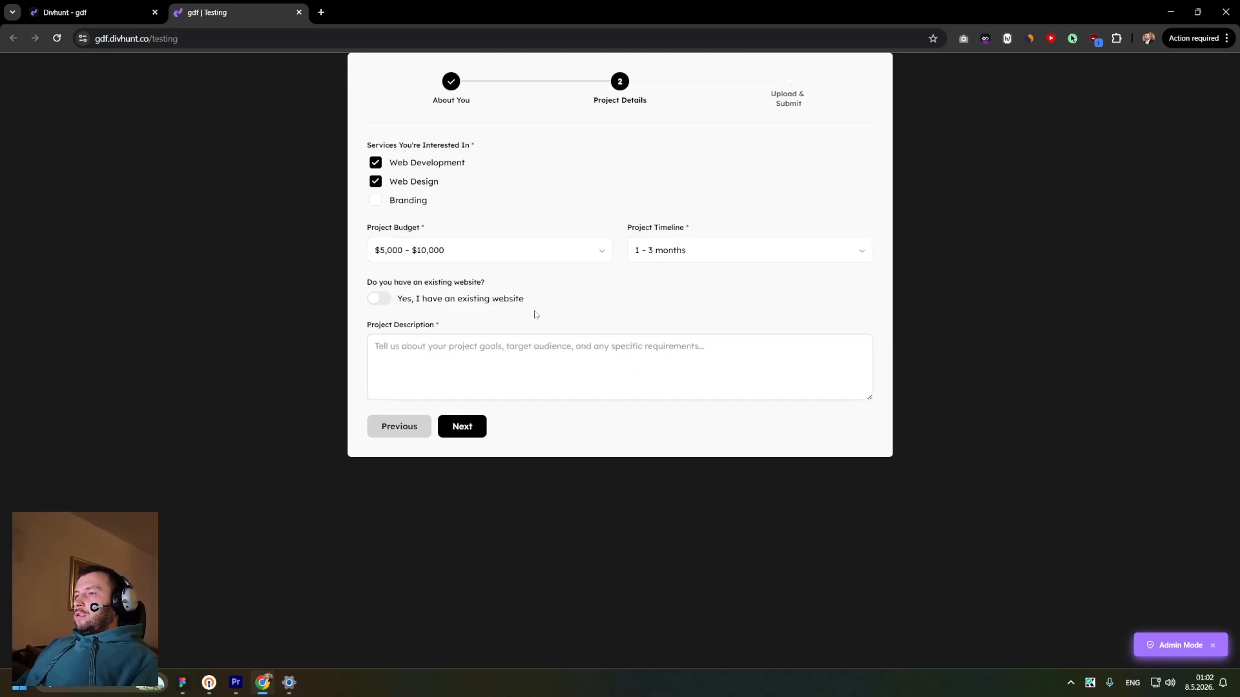
- Toggle the existing-website switch on and off to test the conditional Existing Website URL field
click(378, 302)
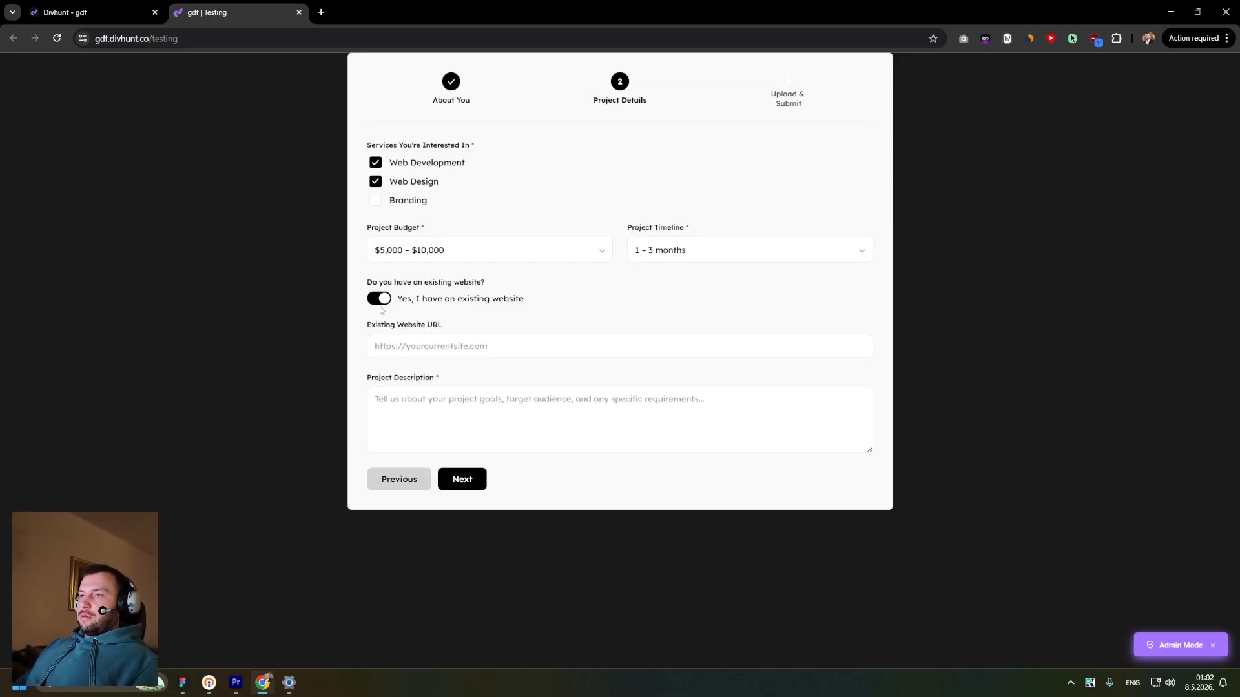
drag(359, 328, 453, 329)
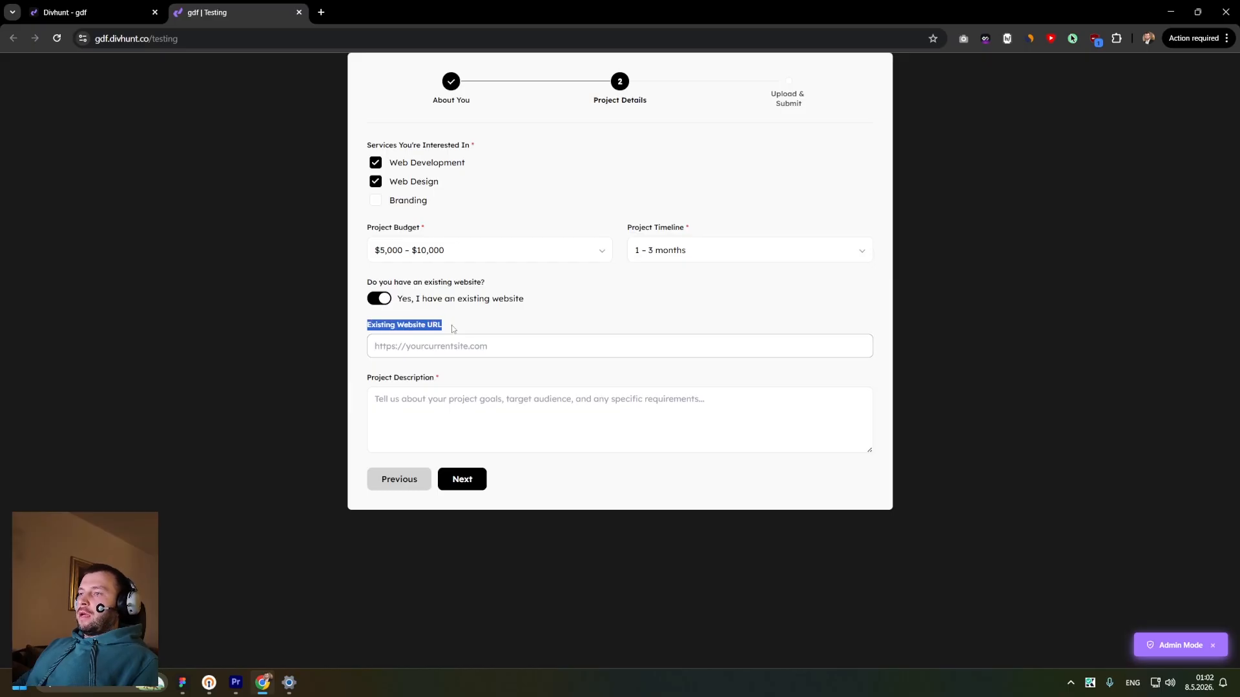
click(444, 345)
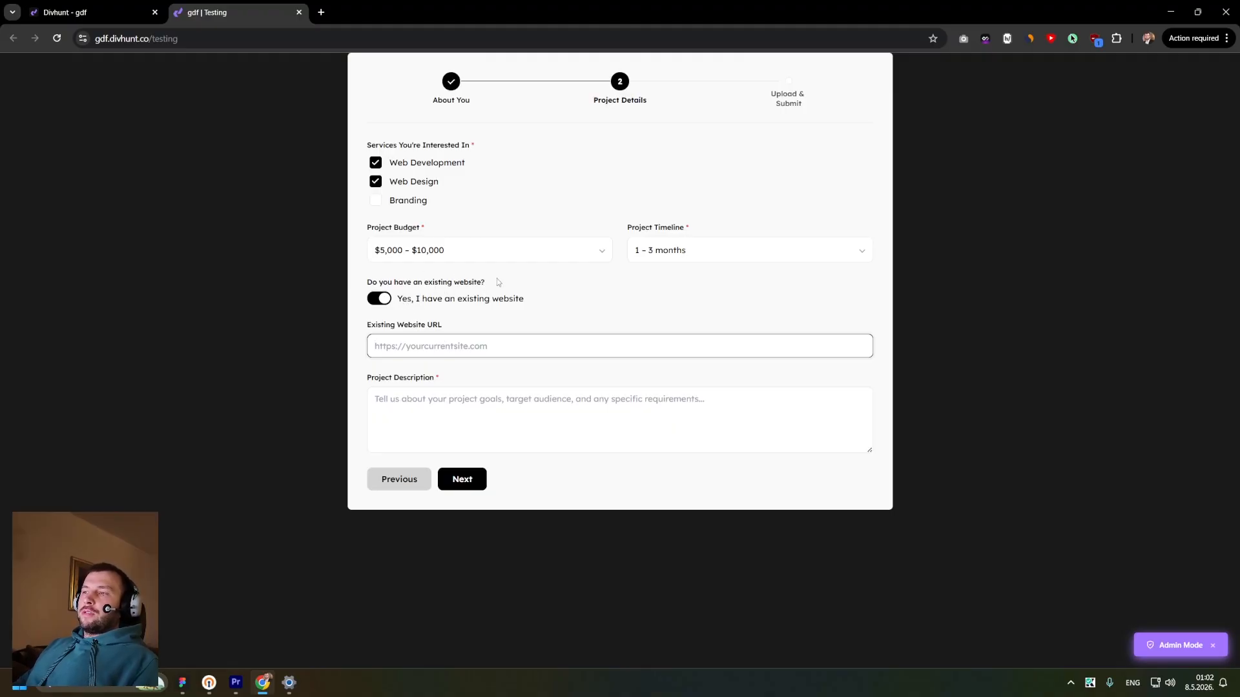
drag(499, 282, 364, 281)
drag(404, 325, 489, 330)
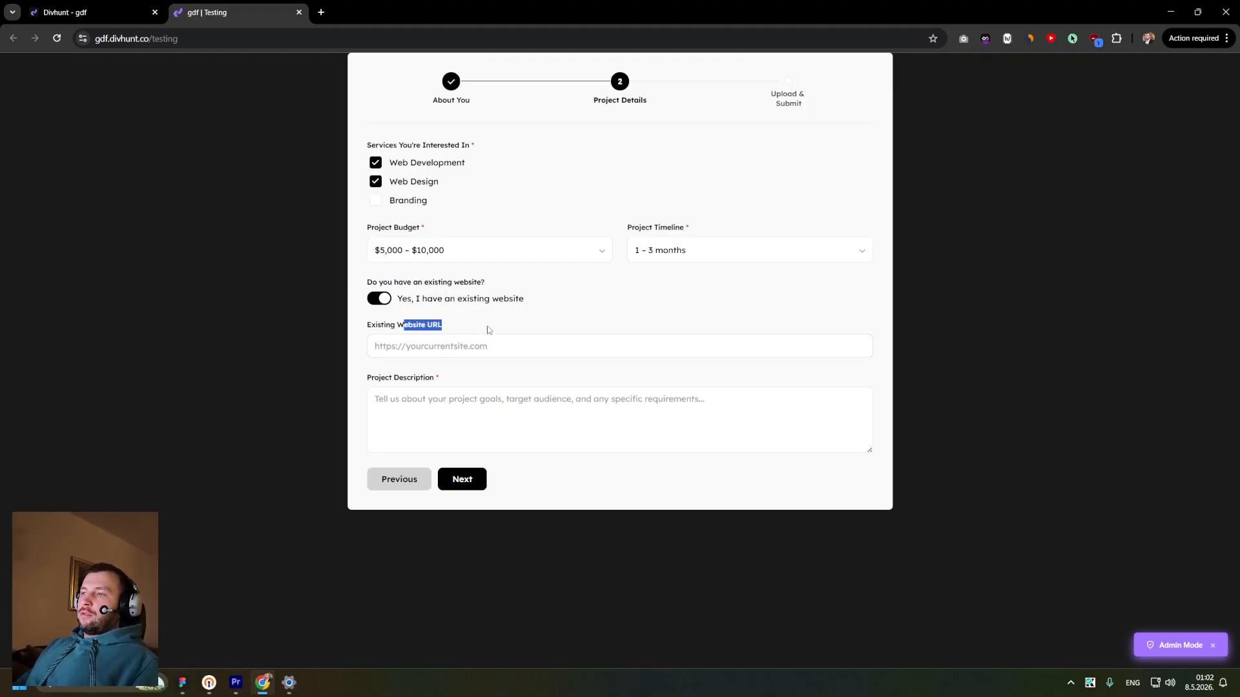
click(382, 302)
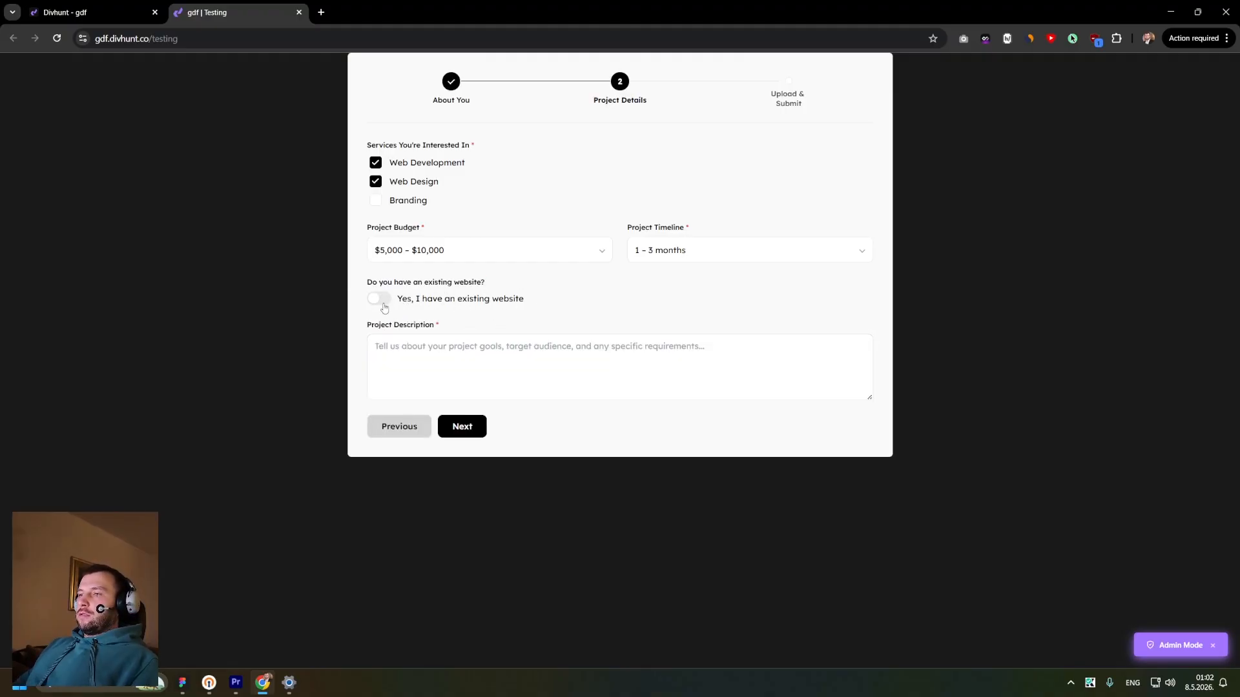
click(381, 301)
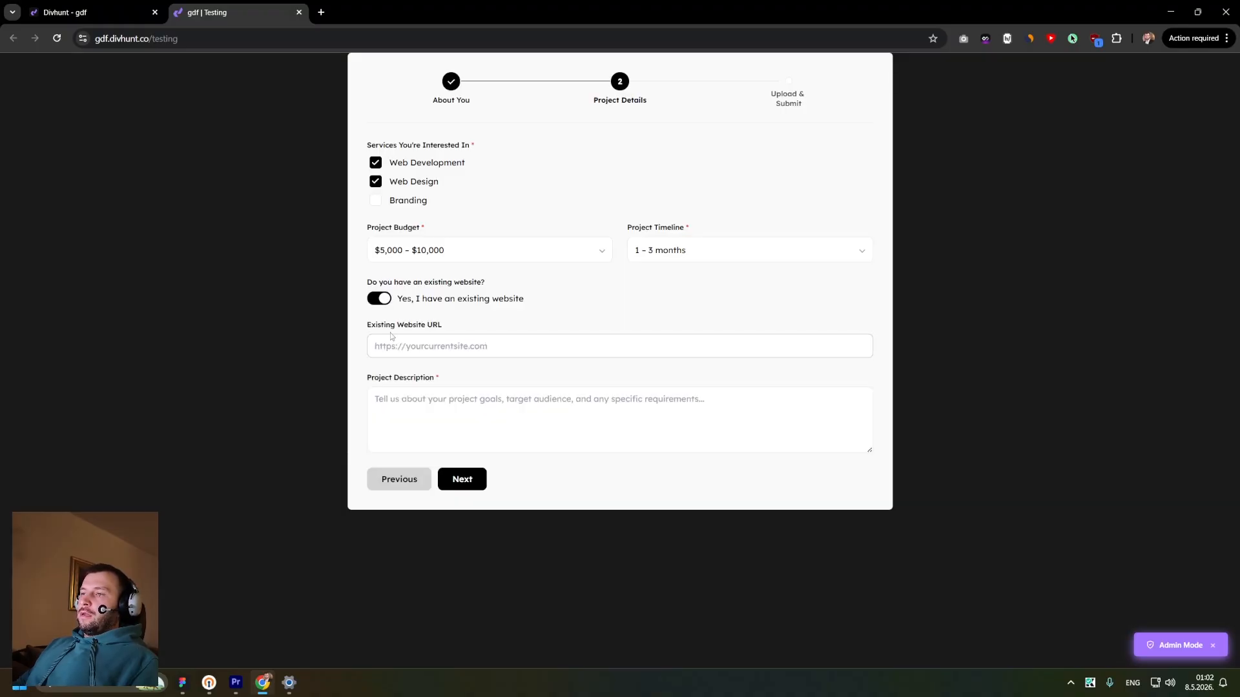
click(380, 299)
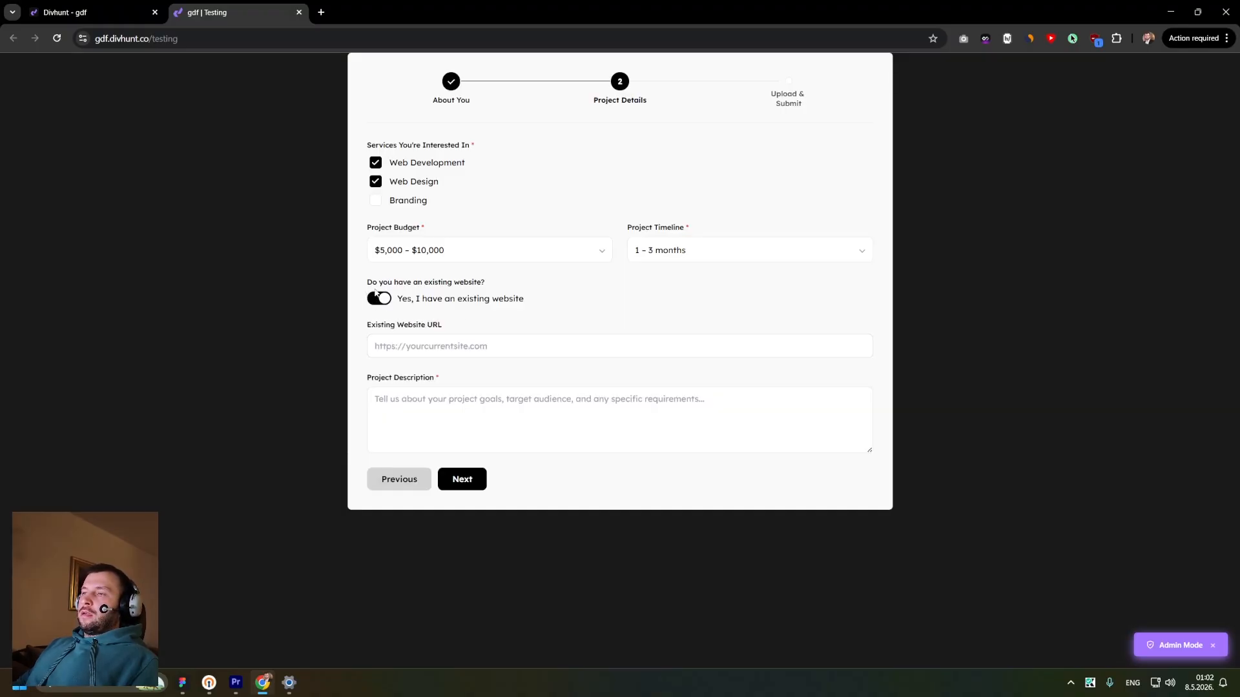
click(467, 345)
click(380, 299)
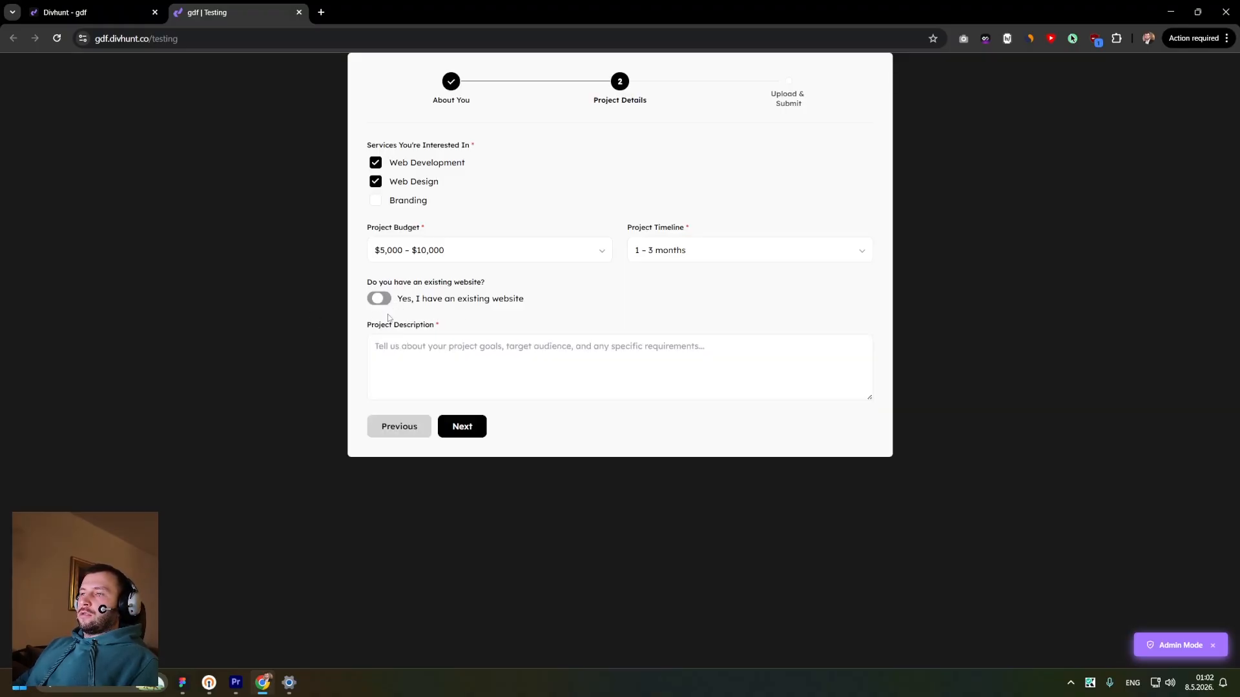
- Enter placeholder text as the Project Description and continue to the Upload & Submit step
click(399, 379)
text(gjhgfhgjhgj)
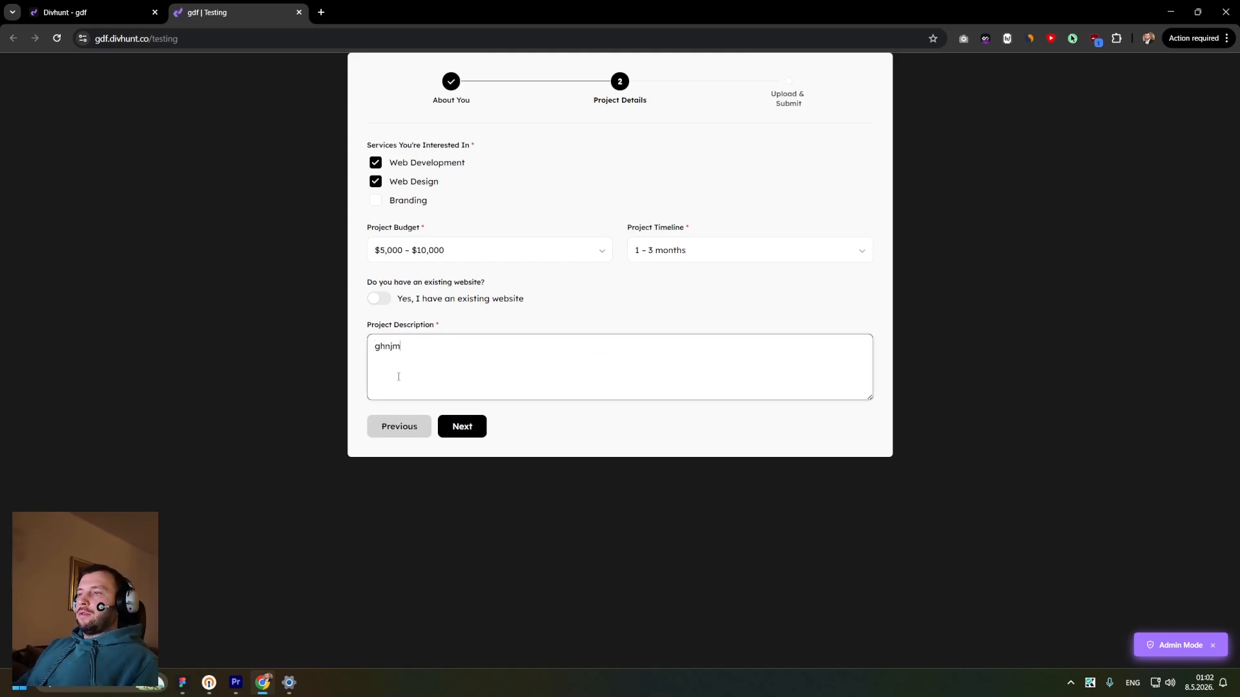
click(463, 426)
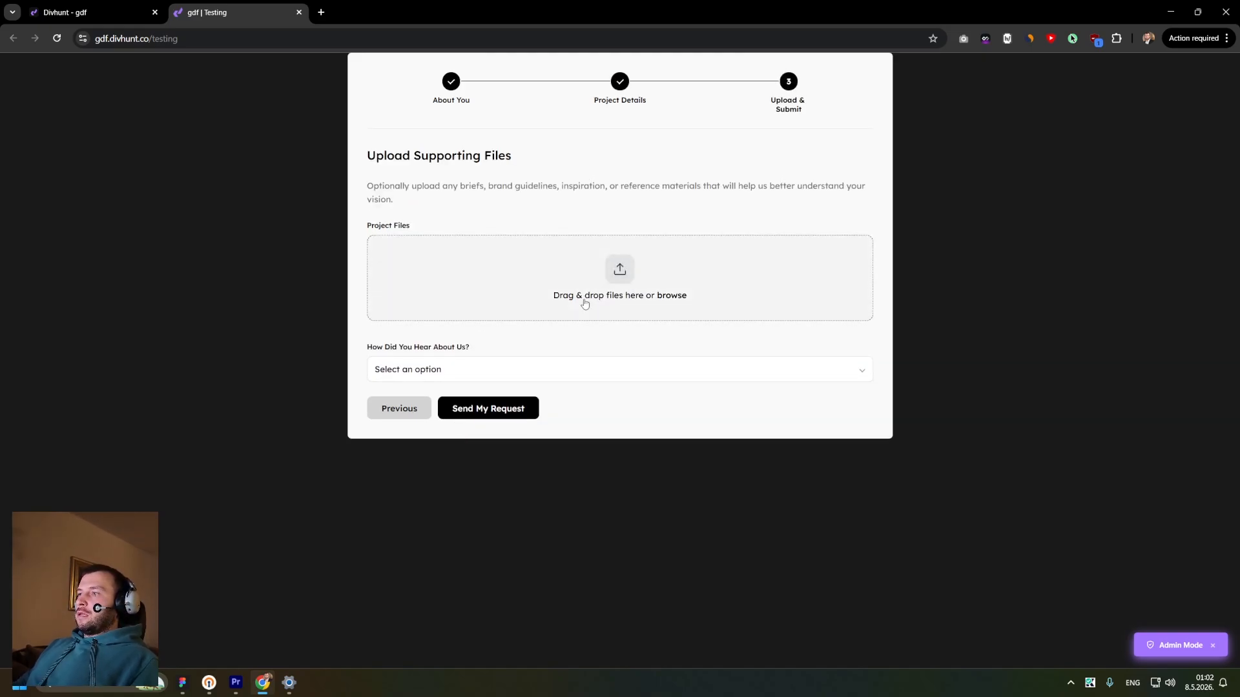
- Upload _IBP5061.jpg as a project file and set How Did You Hear About Us to Word of Mouth
drag(371, 154, 561, 158)
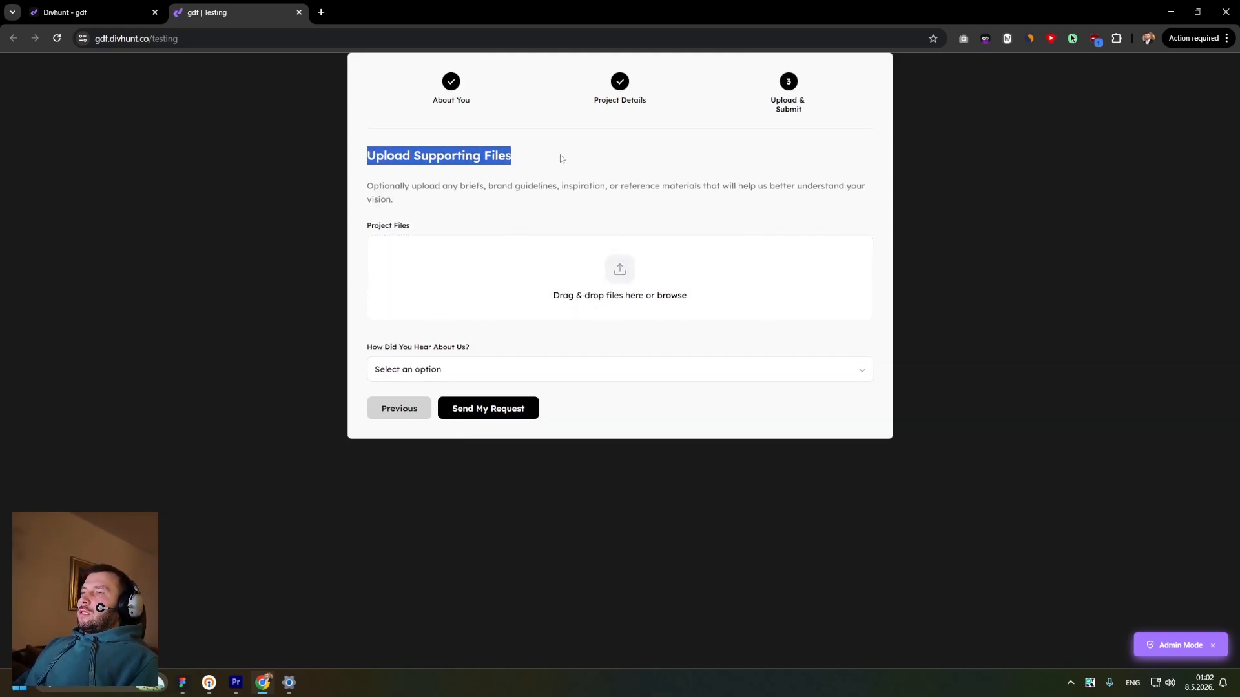
drag(409, 203, 360, 192)
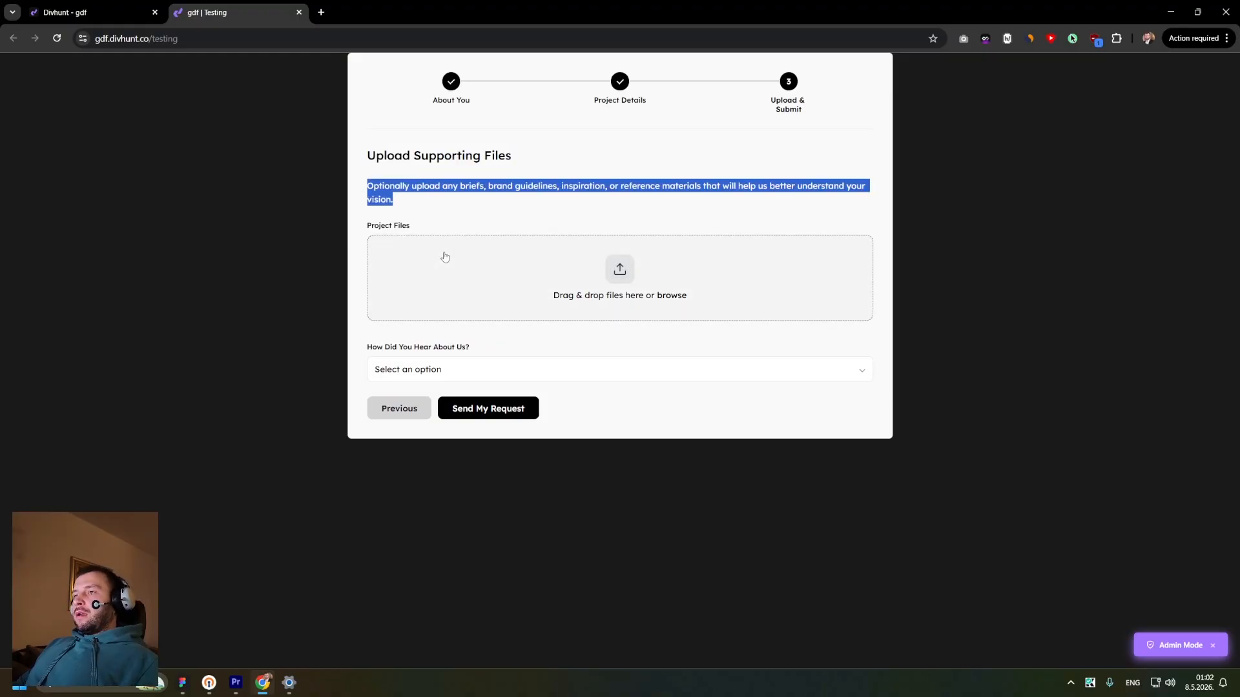
click(645, 271)
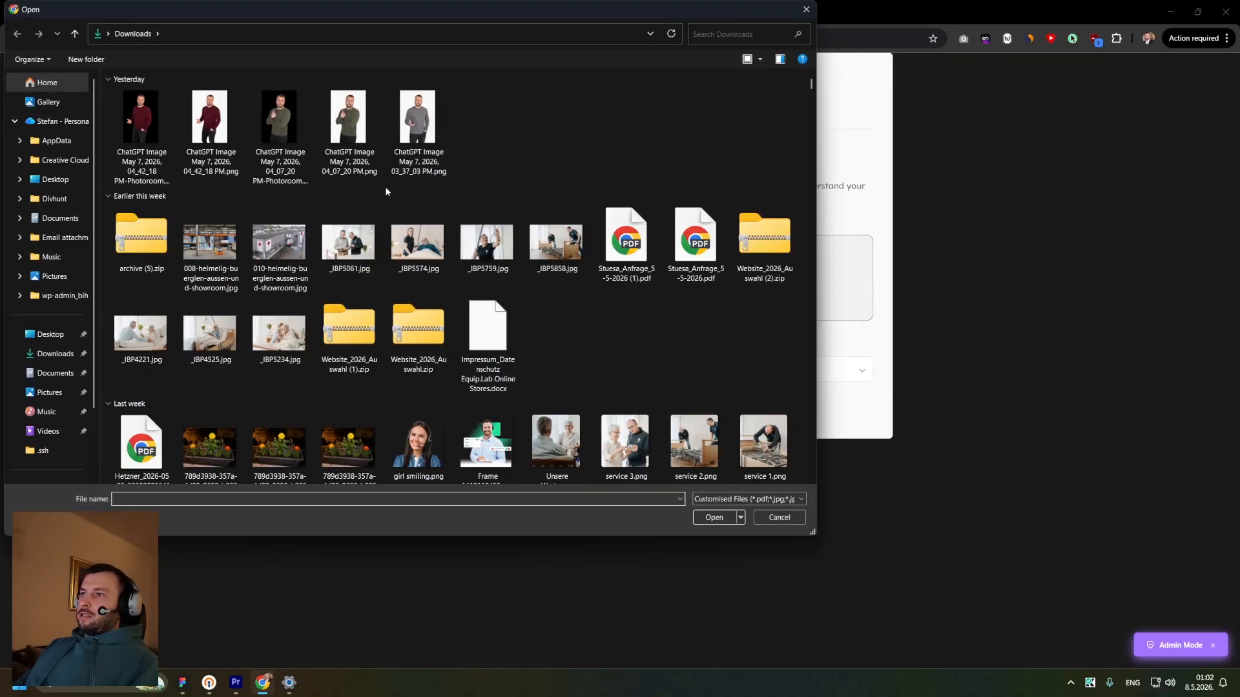
double_click(371, 242)
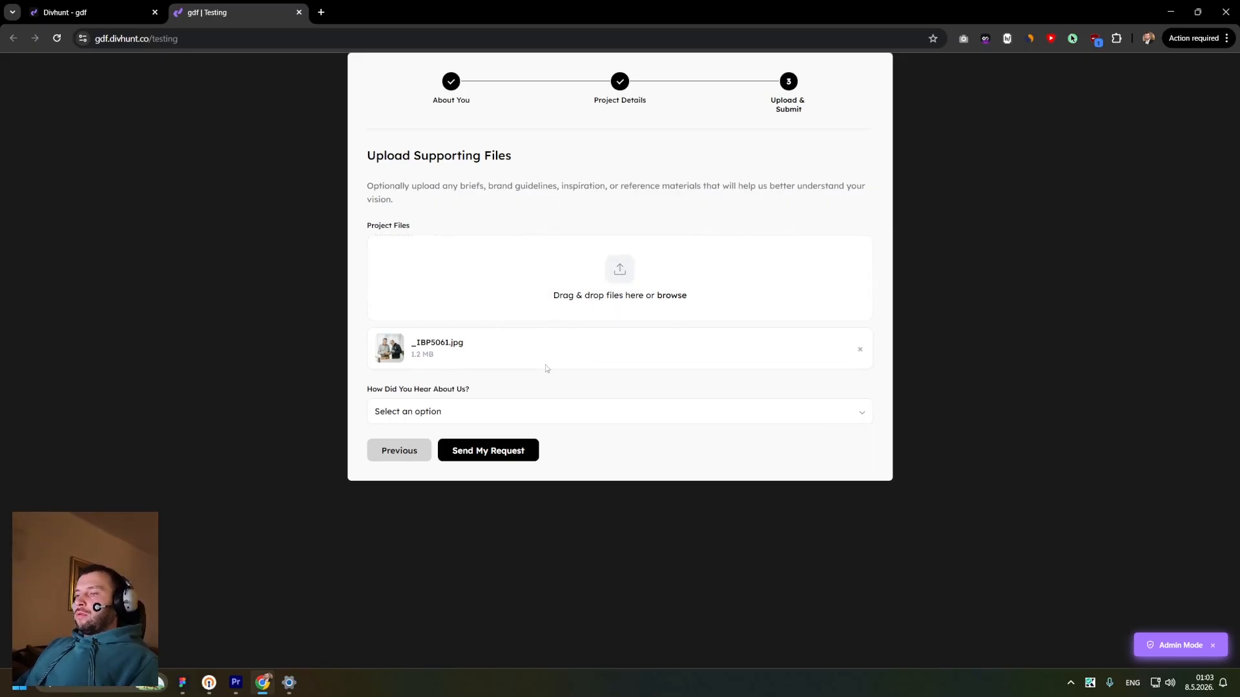
click(447, 407)
click(412, 488)
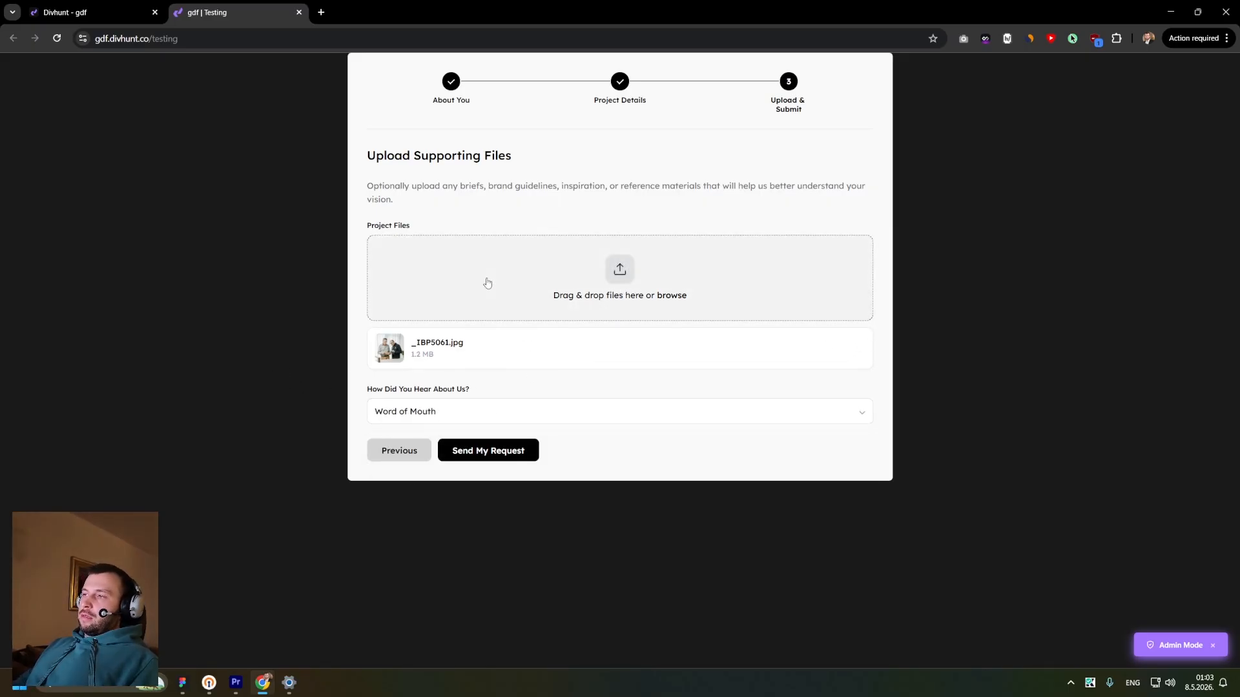
- Submit the form request and review the success message text
click(460, 450)
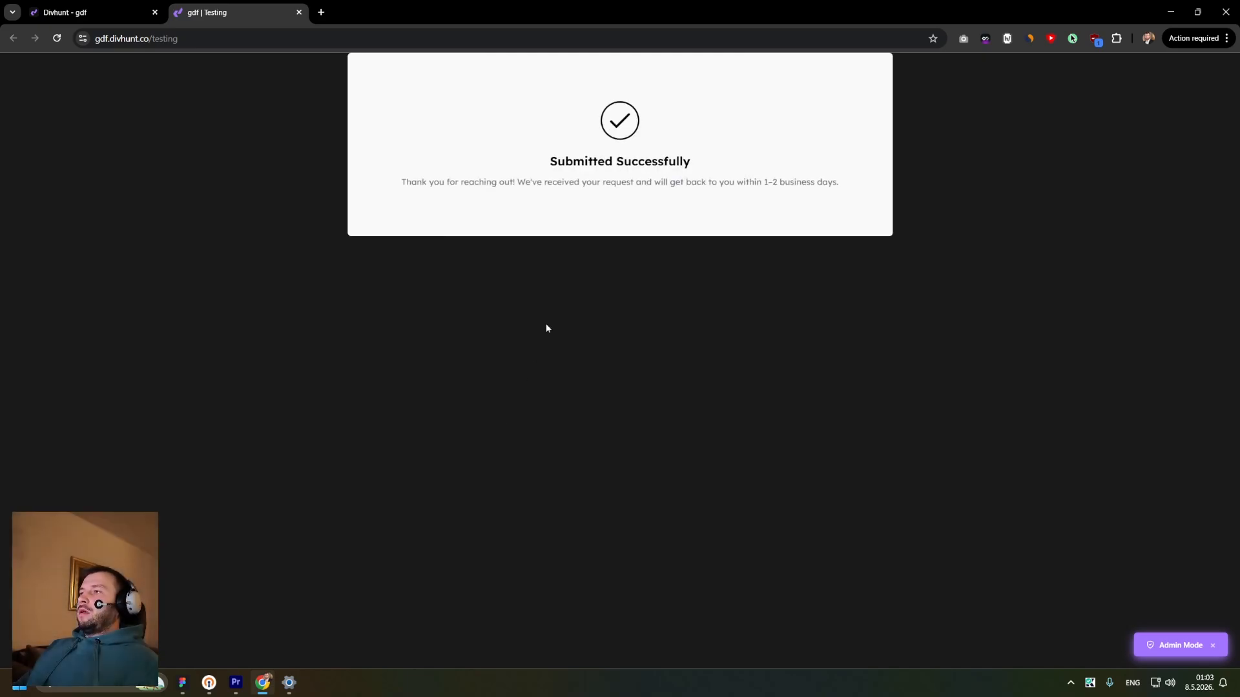
drag(549, 161, 748, 170)
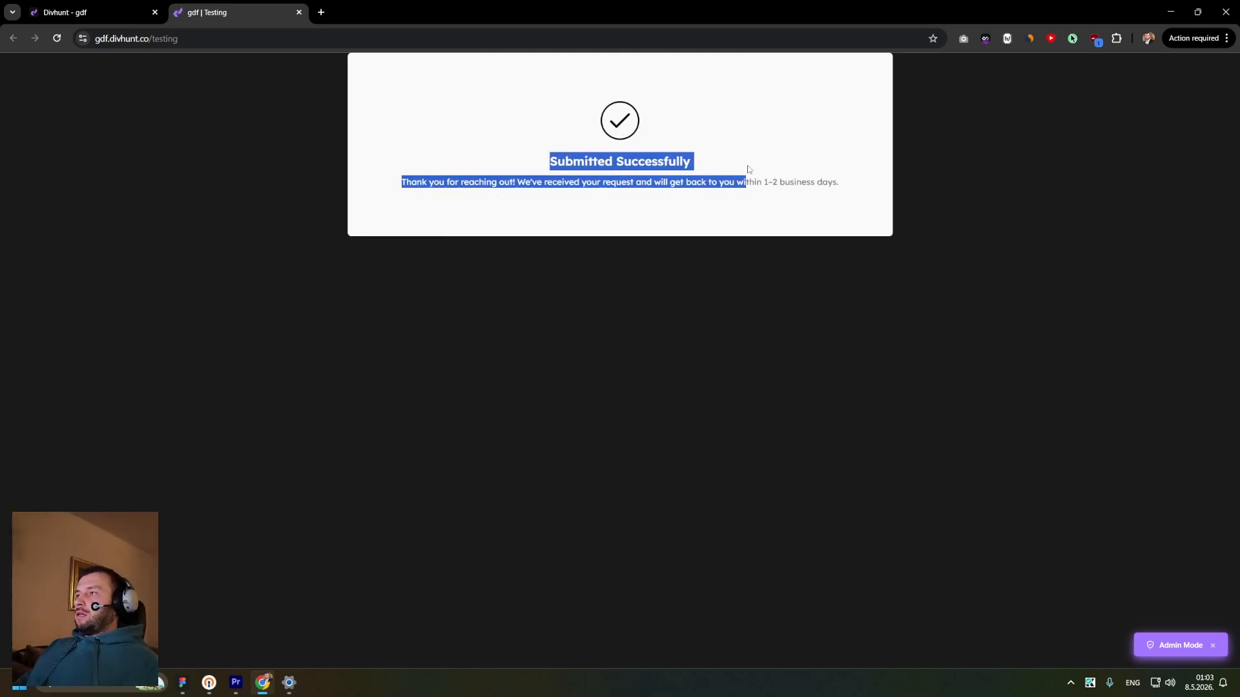
click(713, 166)
drag(406, 198, 847, 187)
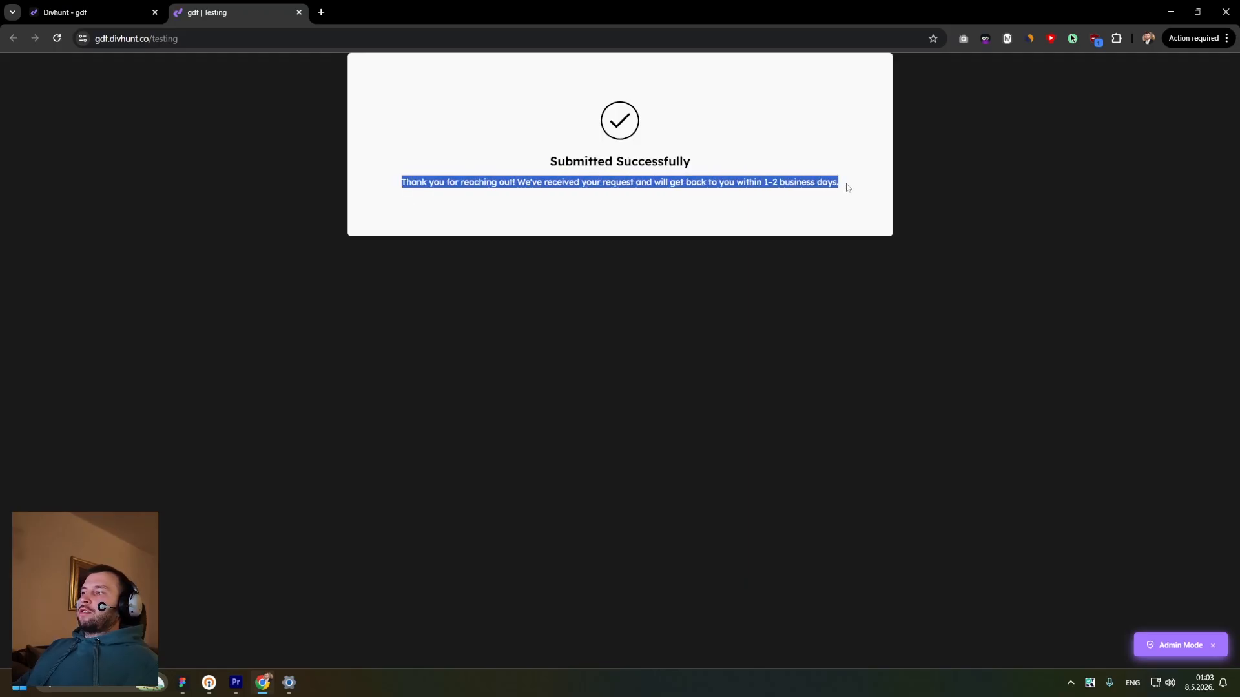
click(848, 188)
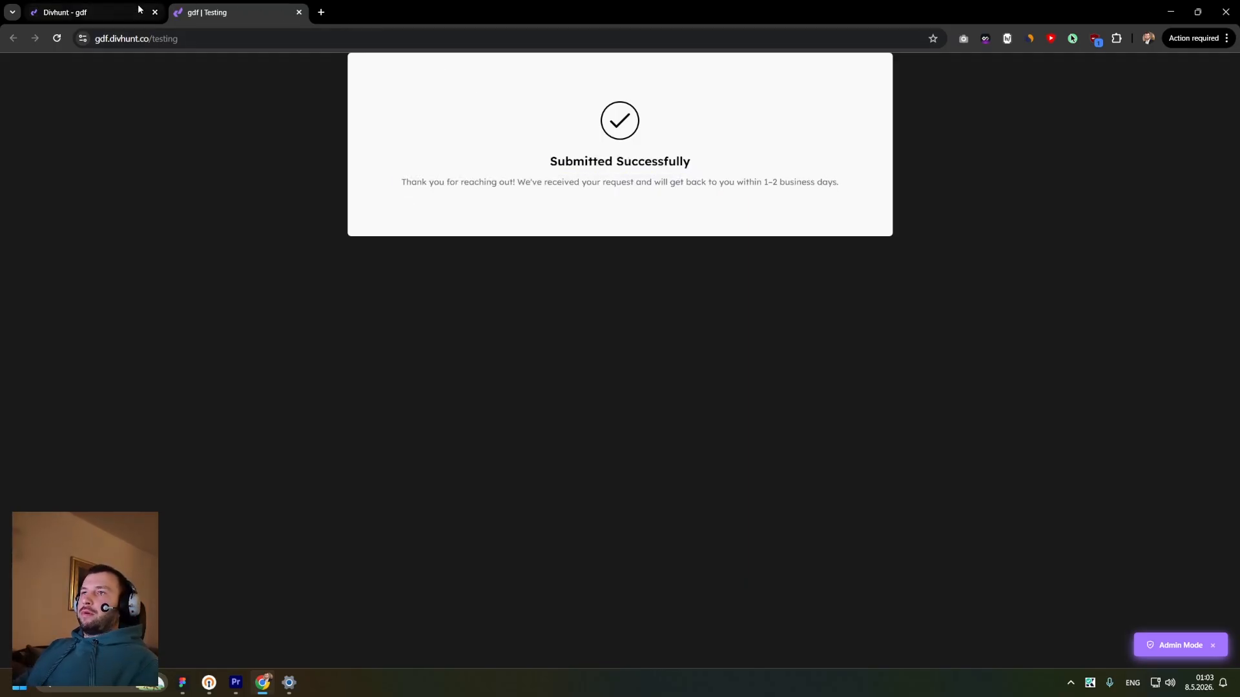
- Return to the builder tab and open the services form in the Forms manager
click(90, 13)
click(232, 12)
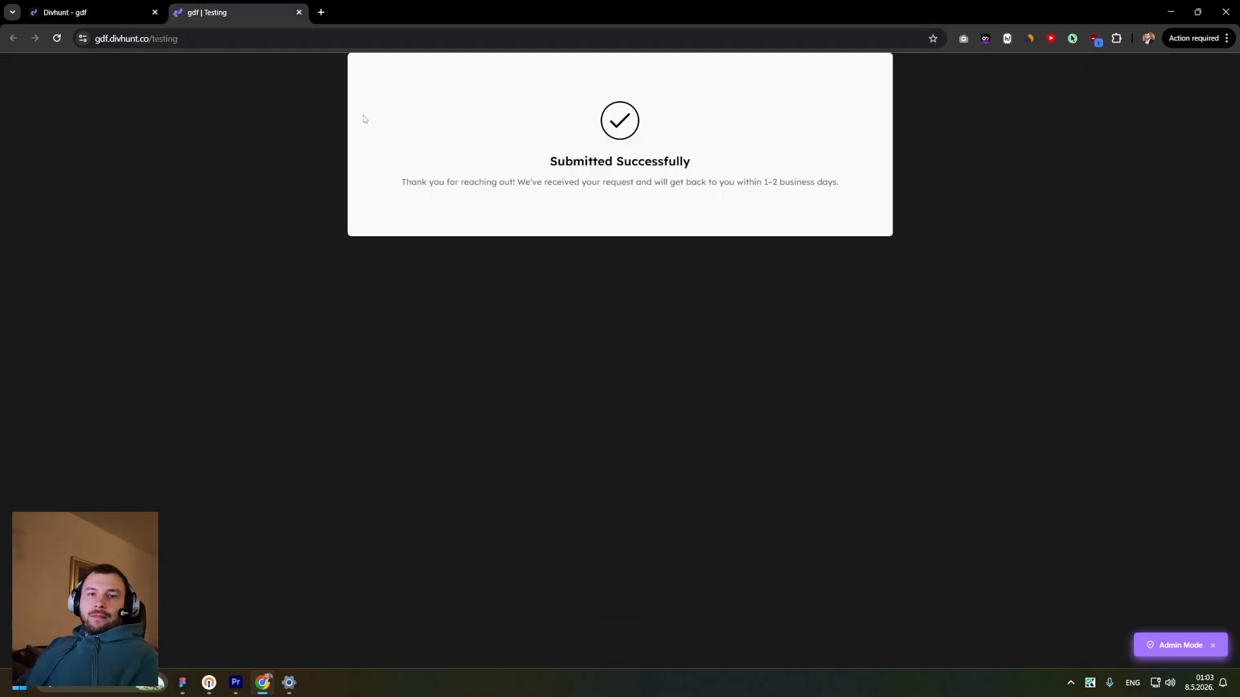
click(139, 13)
click(271, 66)
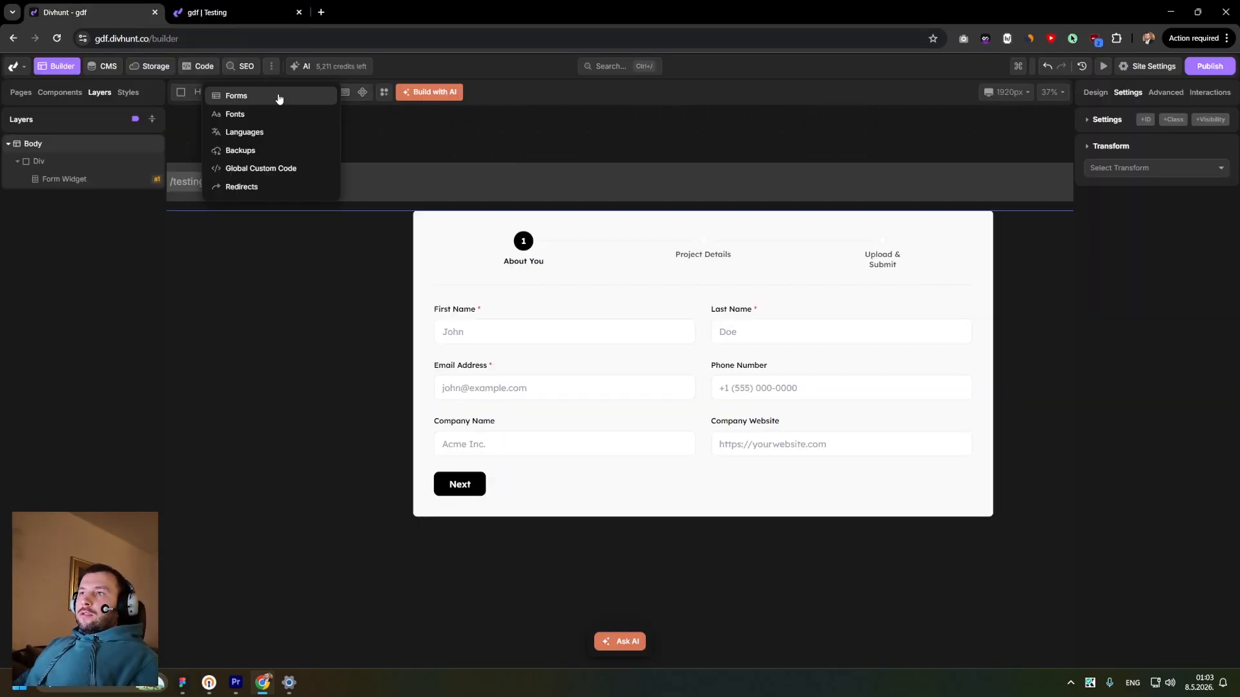
click(279, 97)
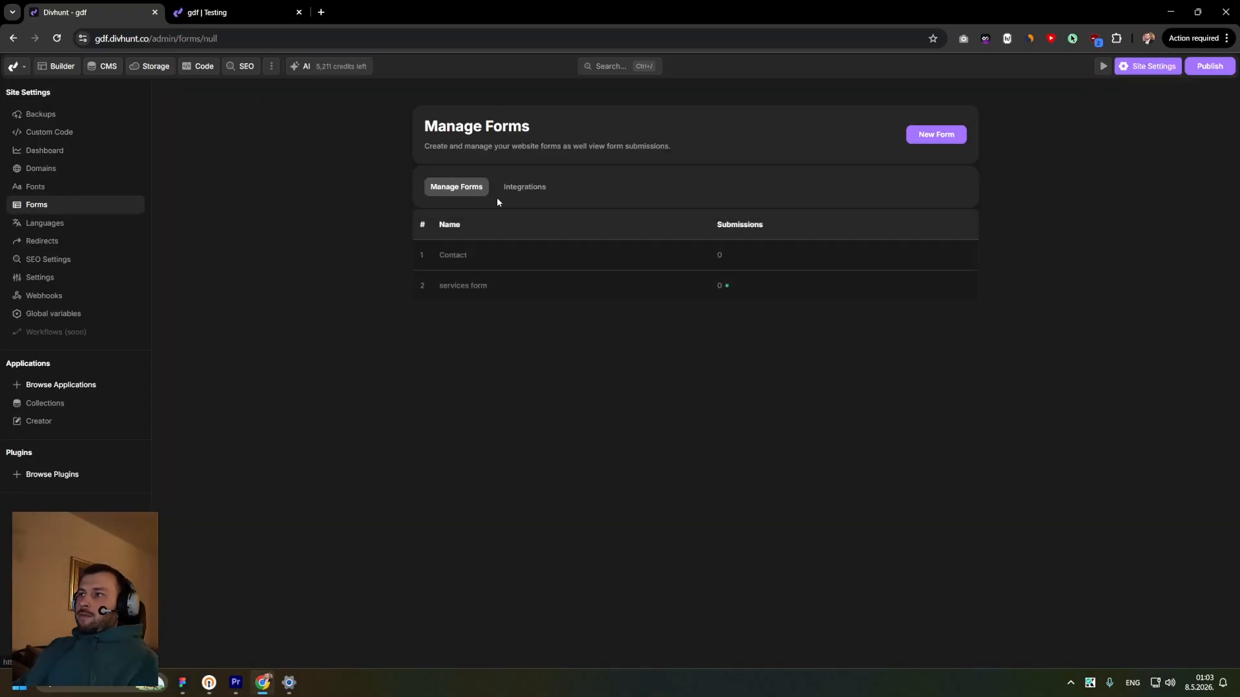
click(491, 290)
click(566, 192)
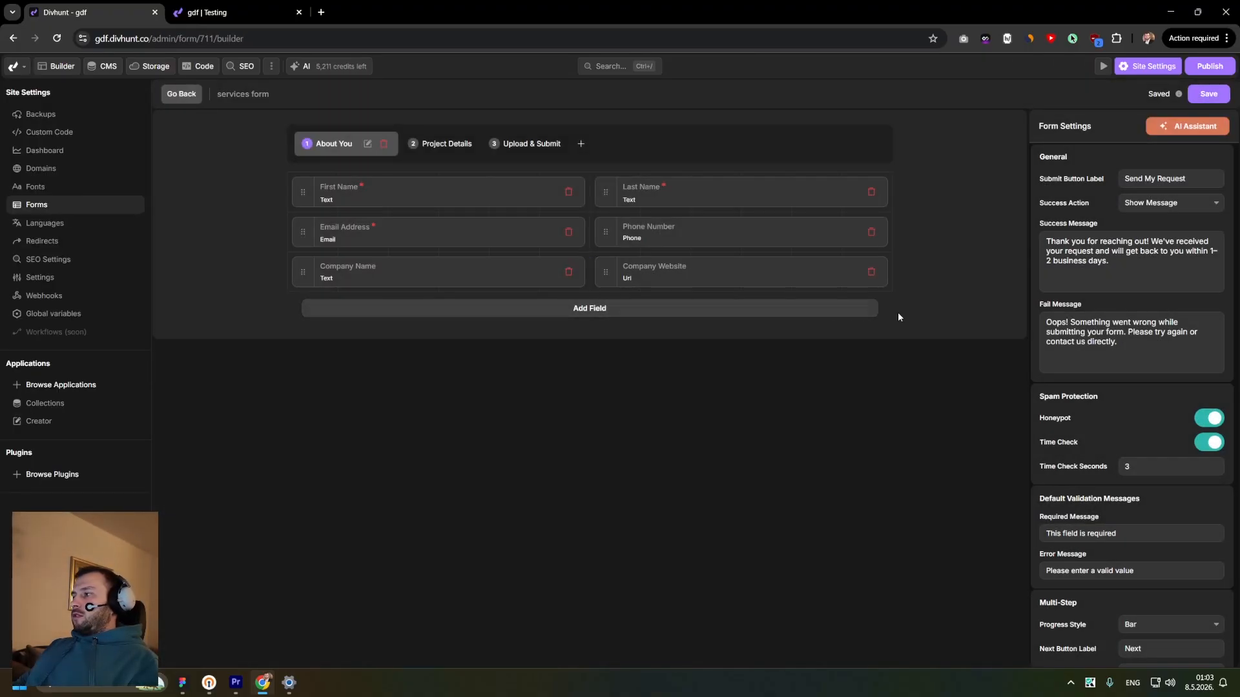
- Review the success message in the form settings
drag(1062, 251, 1036, 246)
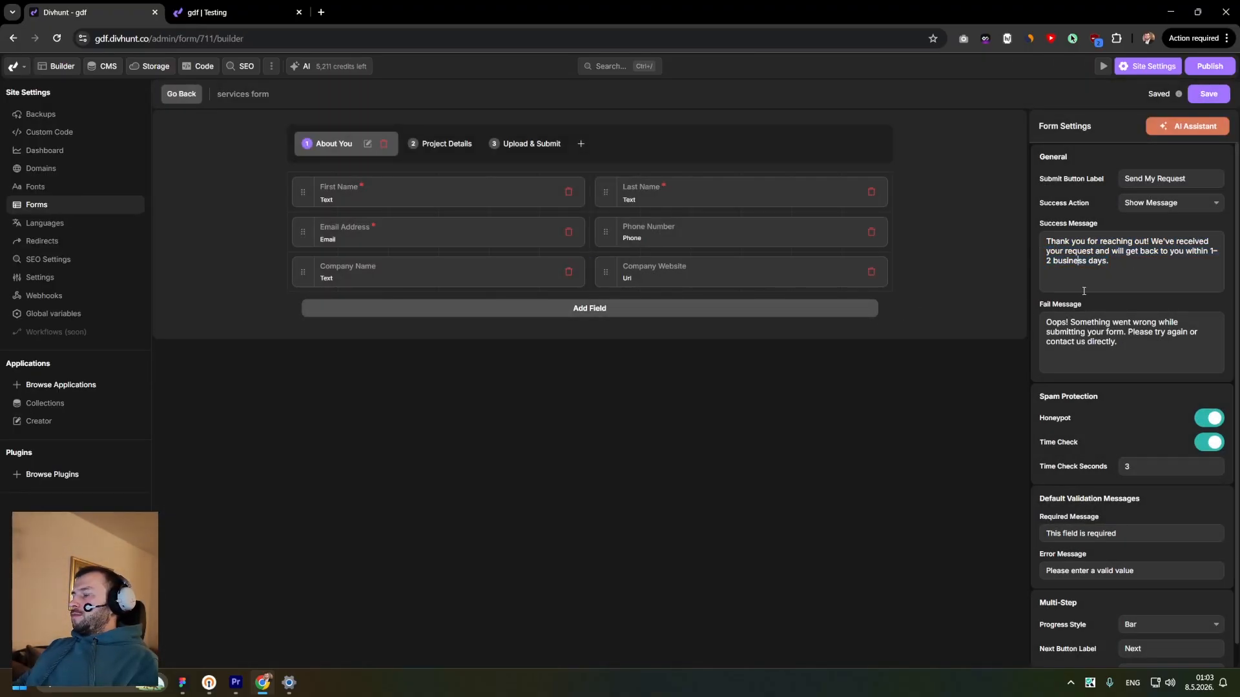
drag(1084, 290, 1040, 257)
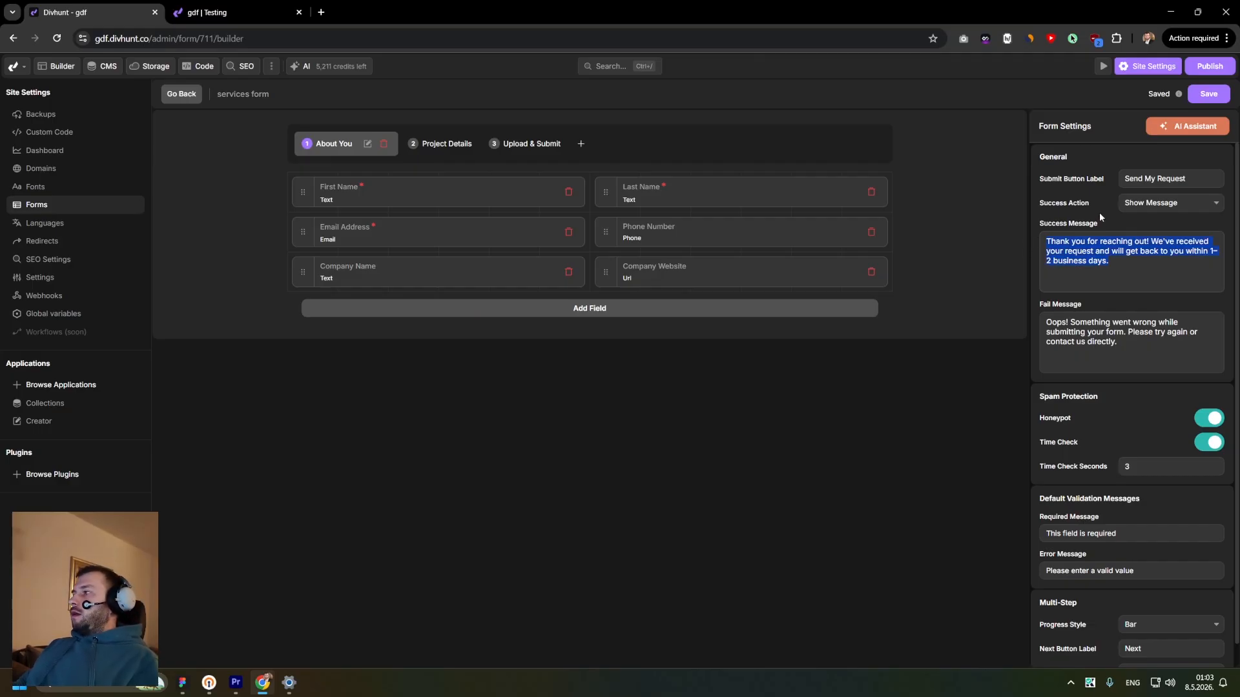
drag(1063, 207, 1040, 206)
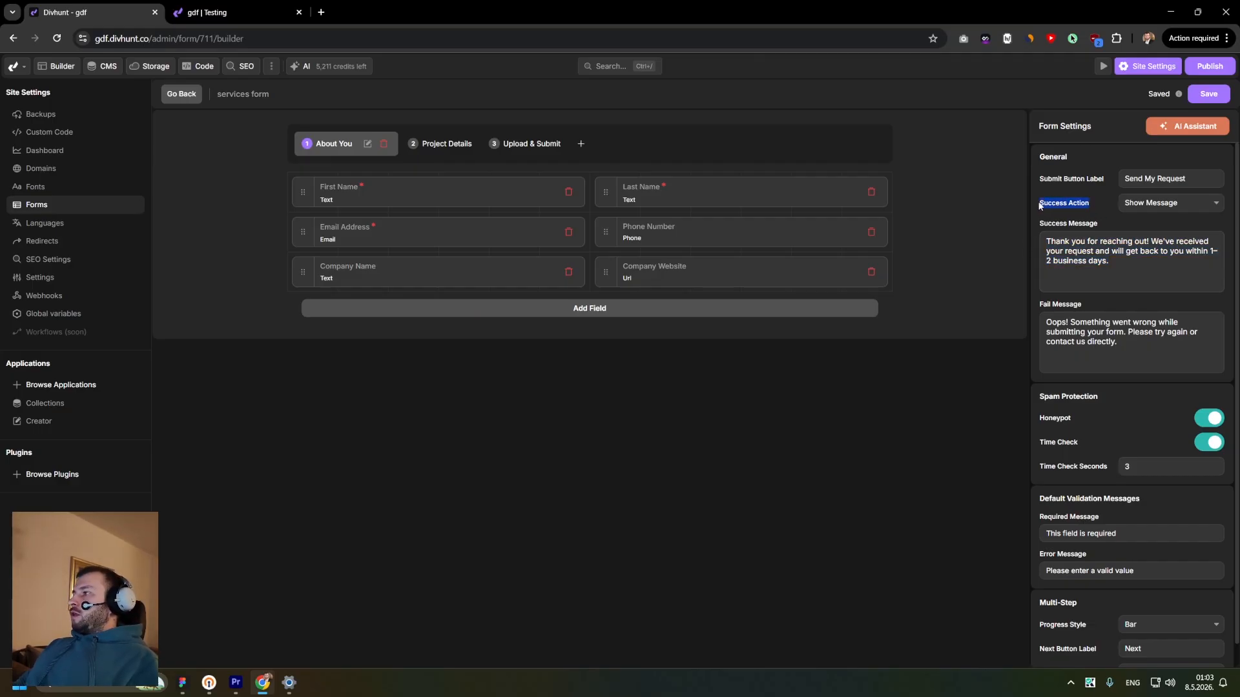
click(1102, 199)
click(1153, 203)
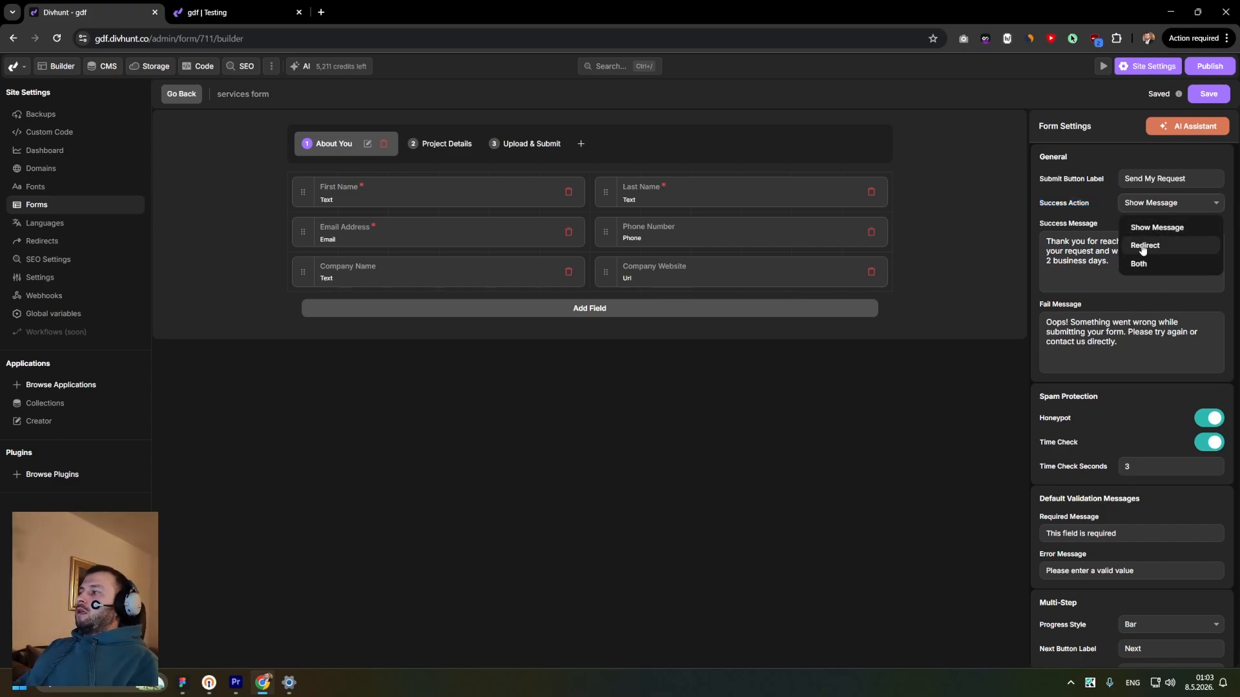
click(1143, 247)
click(1145, 230)
text(/thank-yuo)
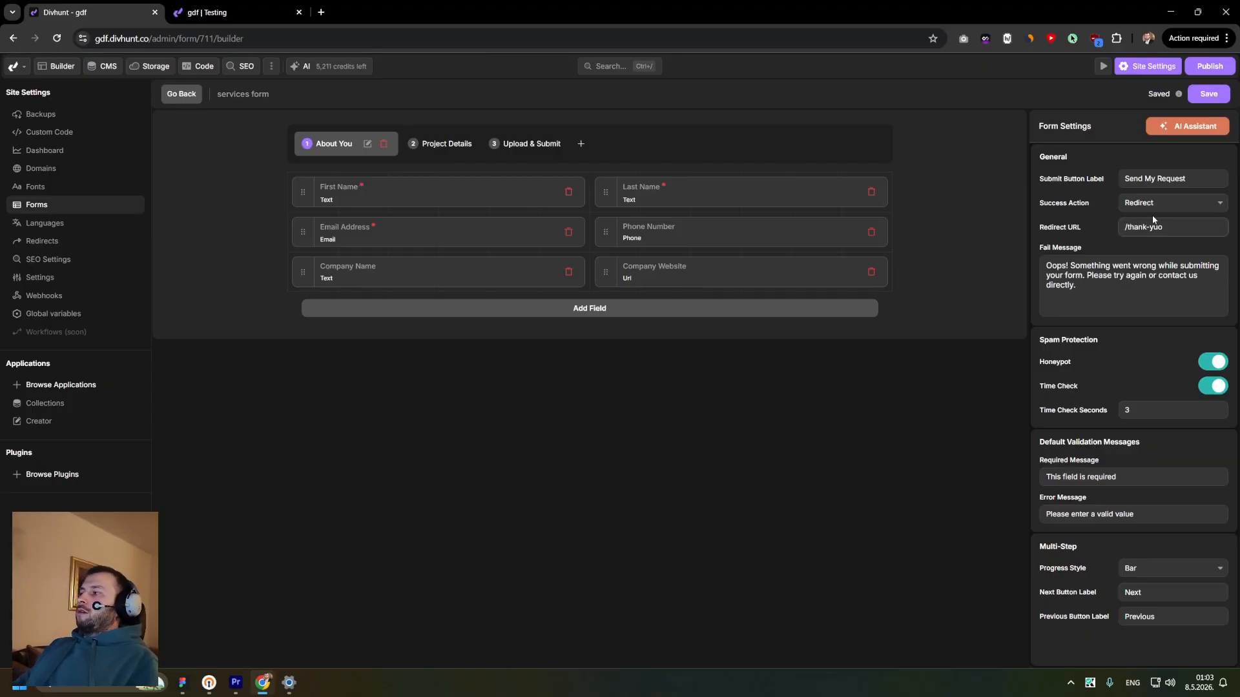
click(1152, 205)
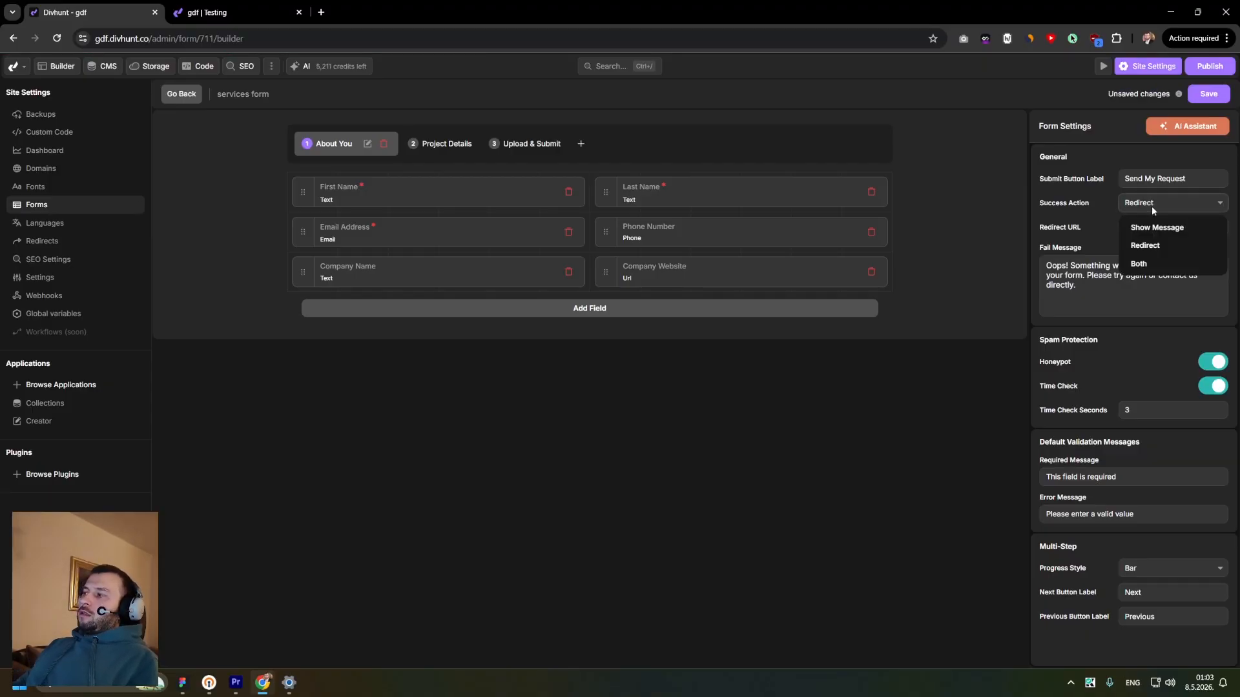
click(1150, 227)
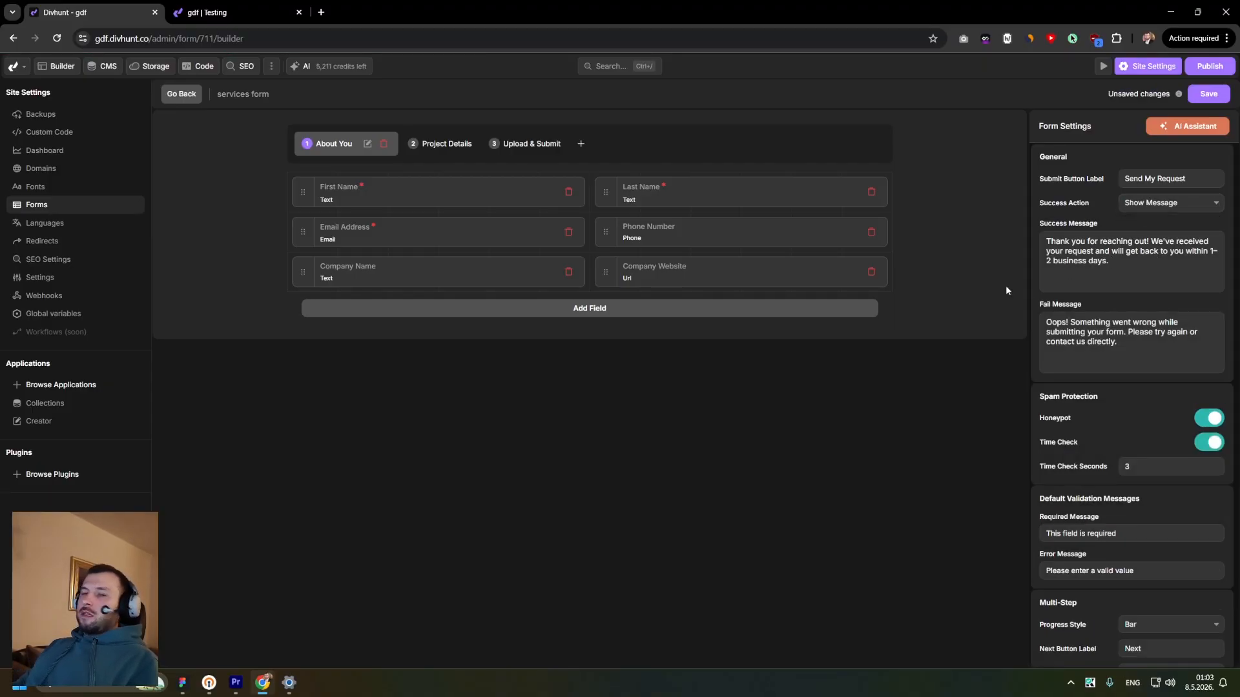
- Check the form steps and save the services form
scroll(1084, 291, down, 1)
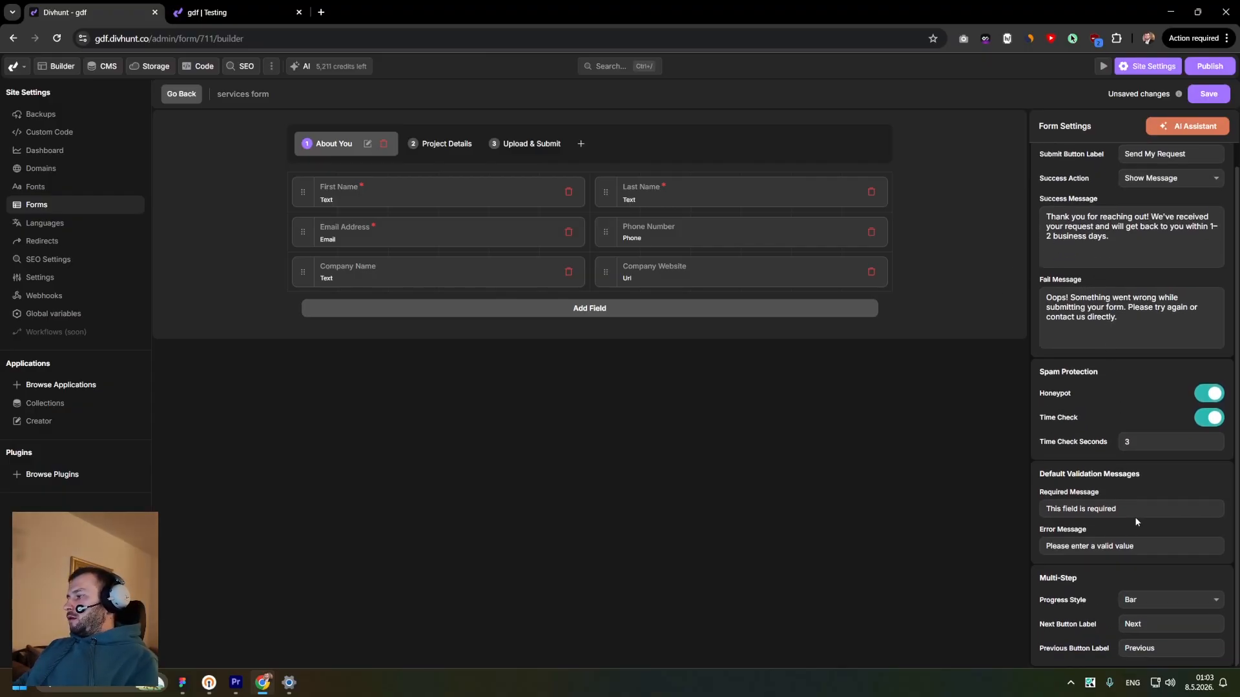
scroll(1124, 217, up, 1)
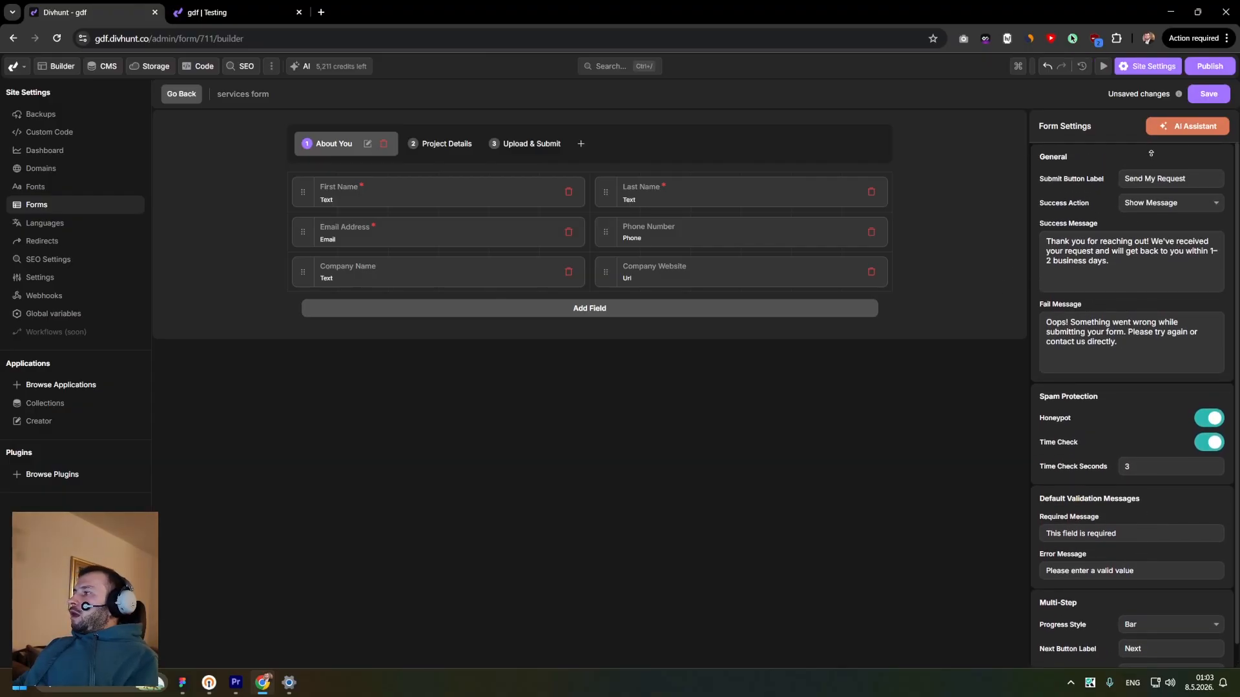
click(451, 153)
click(493, 151)
click(393, 149)
key(ctrl+s)
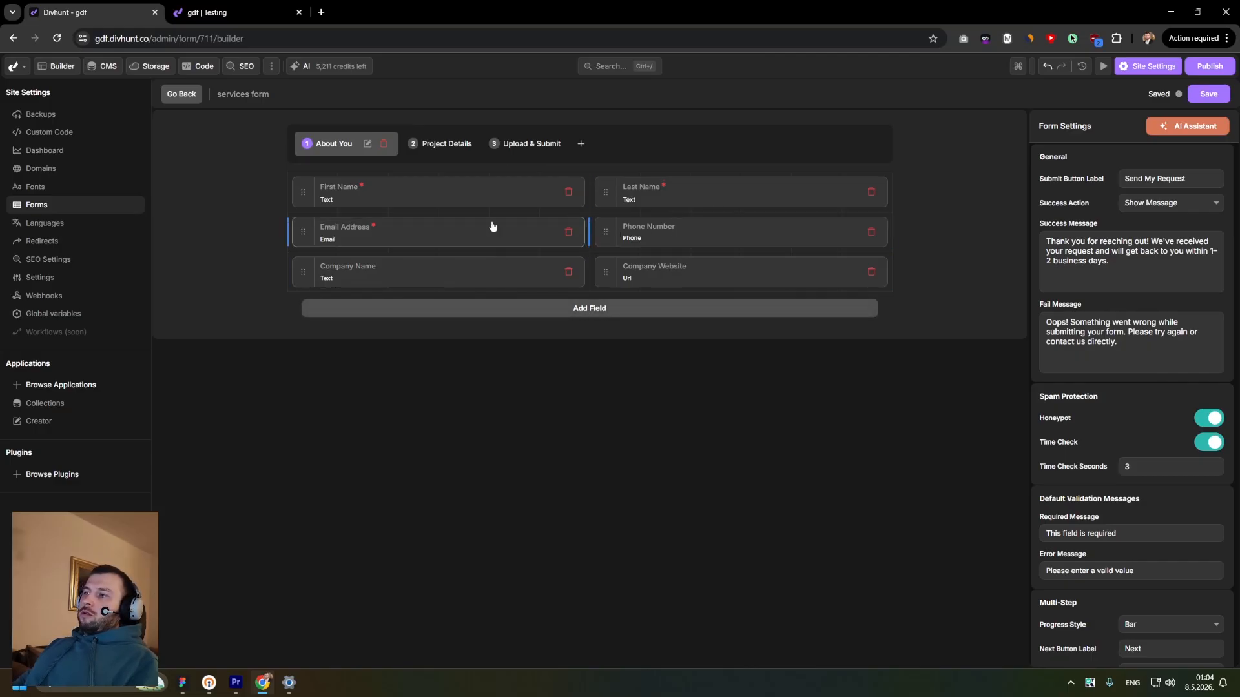
- On Project Details, halve the widths of the existing-website toggle and Existing Website URL field so they sit side by side
click(450, 146)
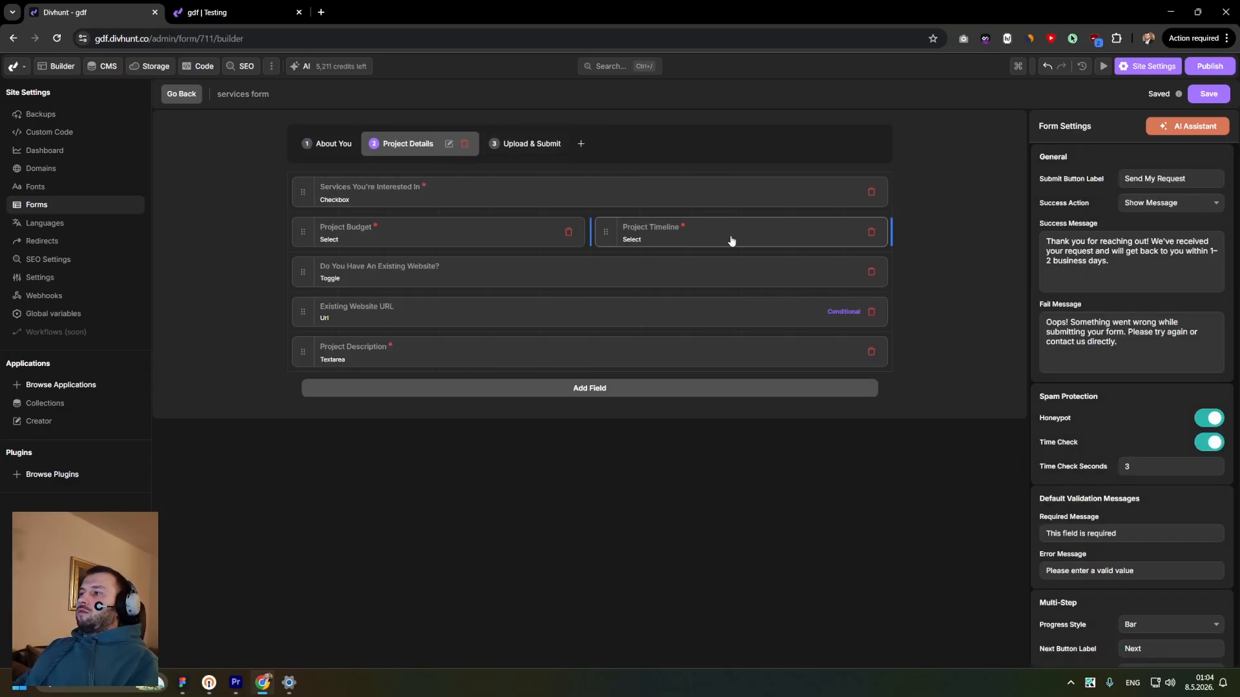
drag(891, 270, 573, 269)
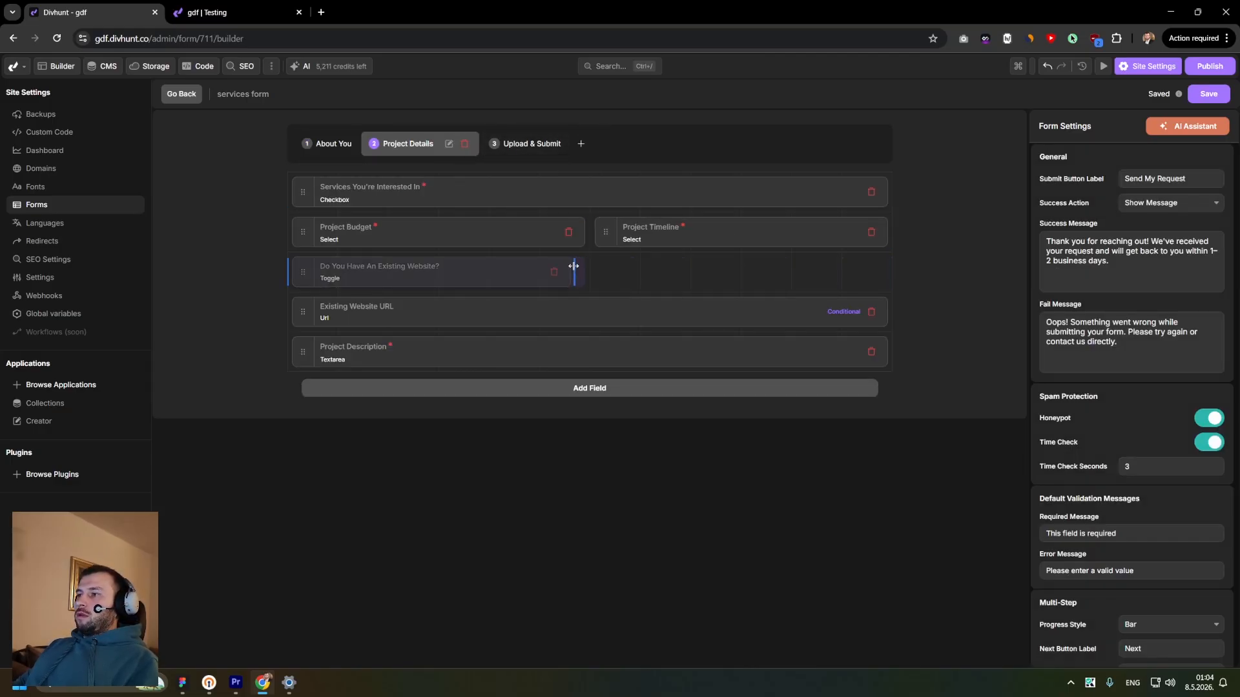
drag(886, 313, 571, 312)
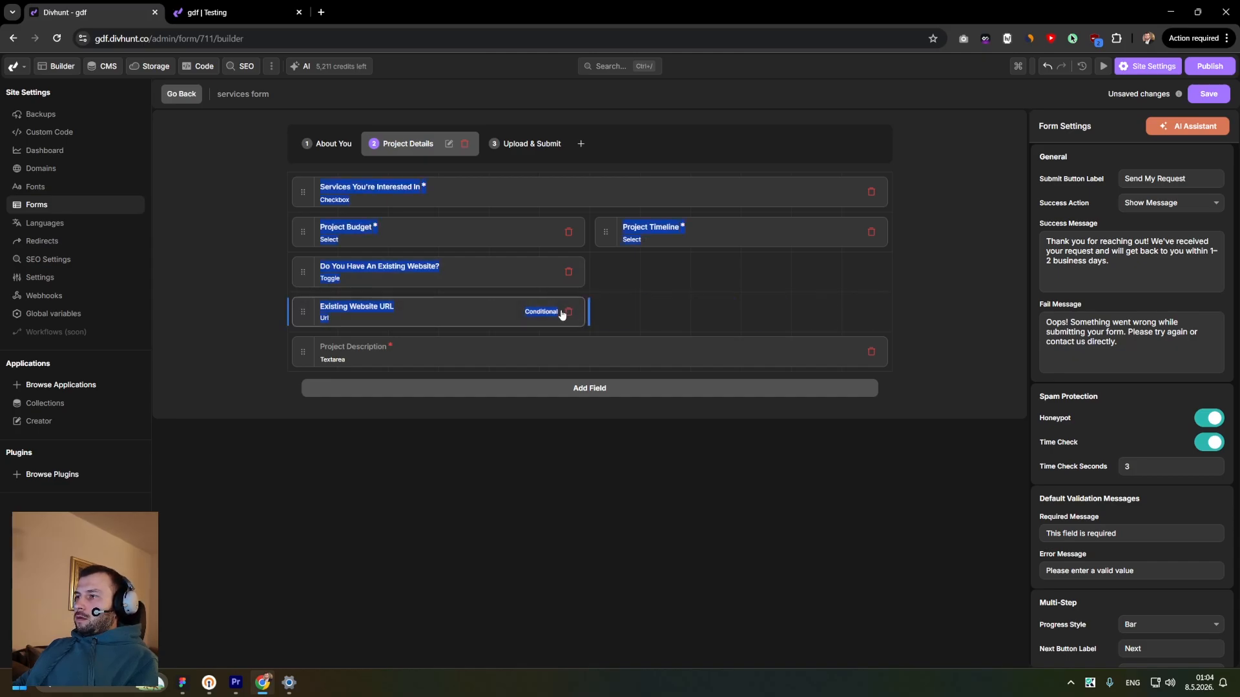
drag(303, 311, 595, 285)
click(665, 403)
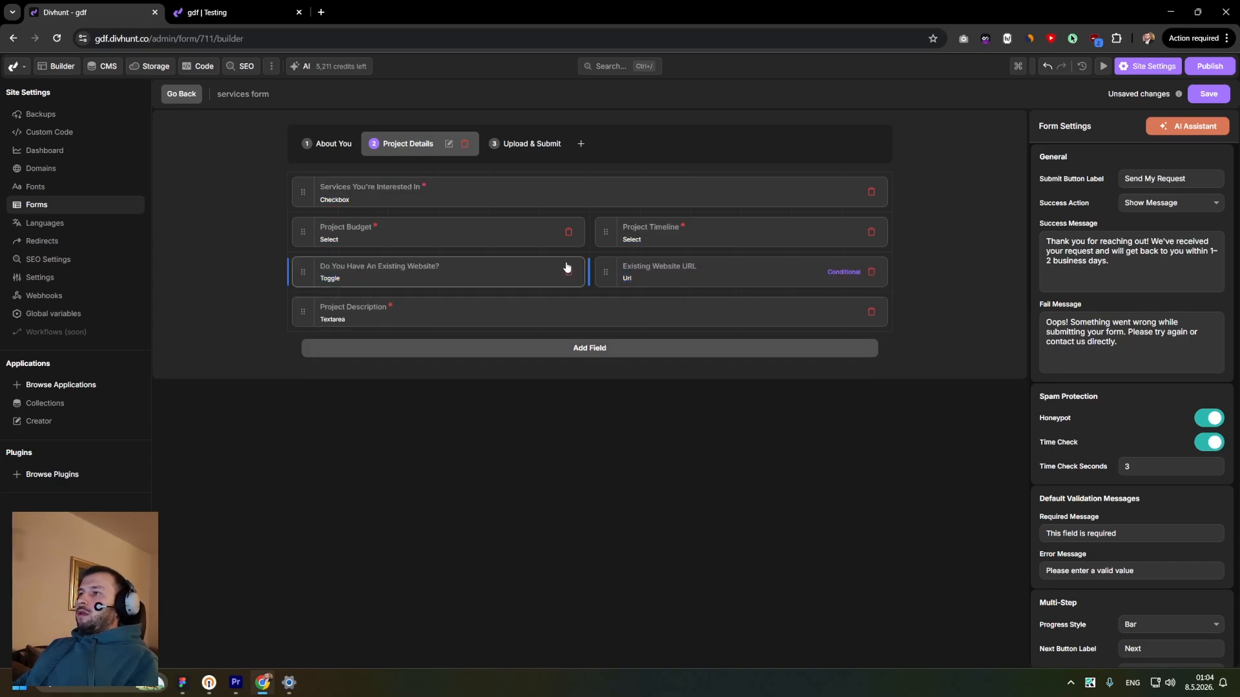
- Browse through the form's three steps and the AI Assistant panel
click(492, 144)
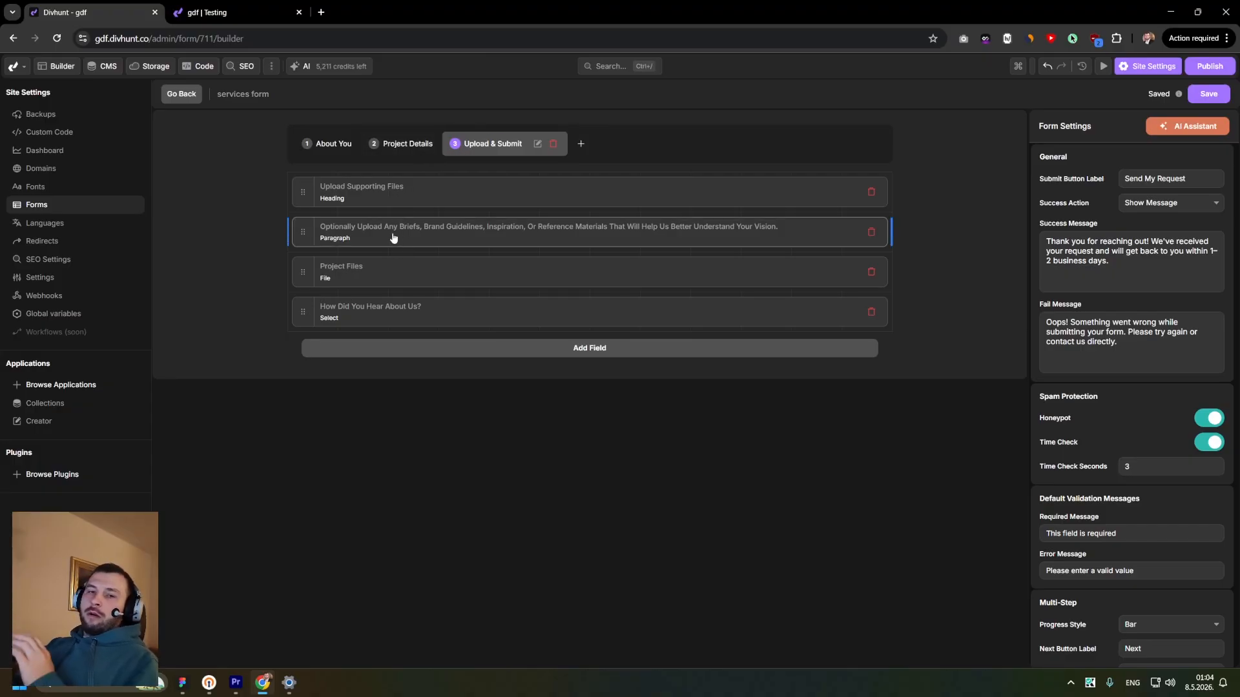
click(378, 144)
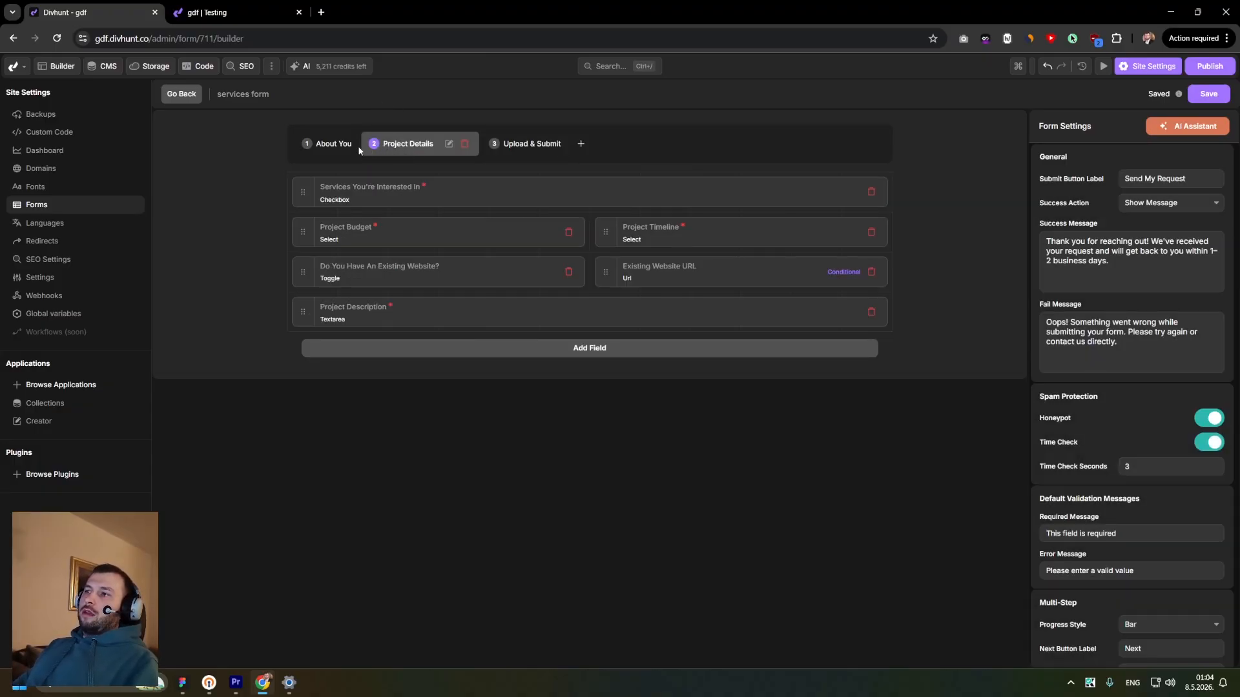
click(327, 145)
click(441, 151)
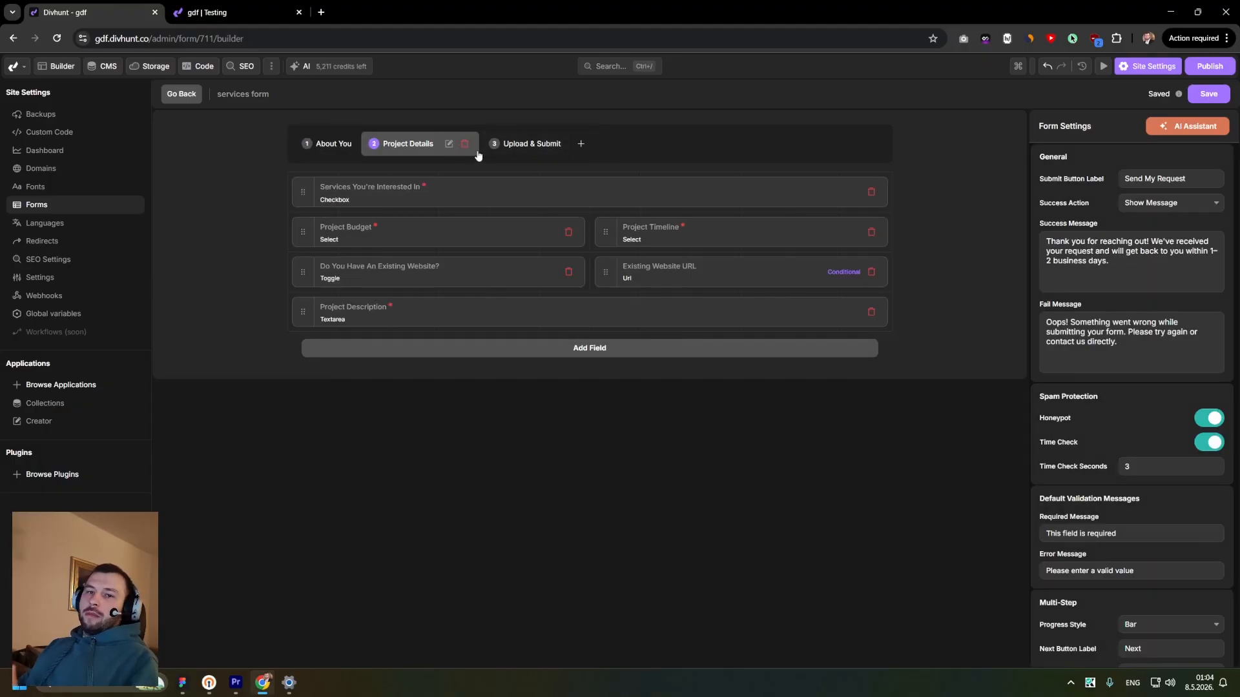
click(334, 144)
click(1185, 126)
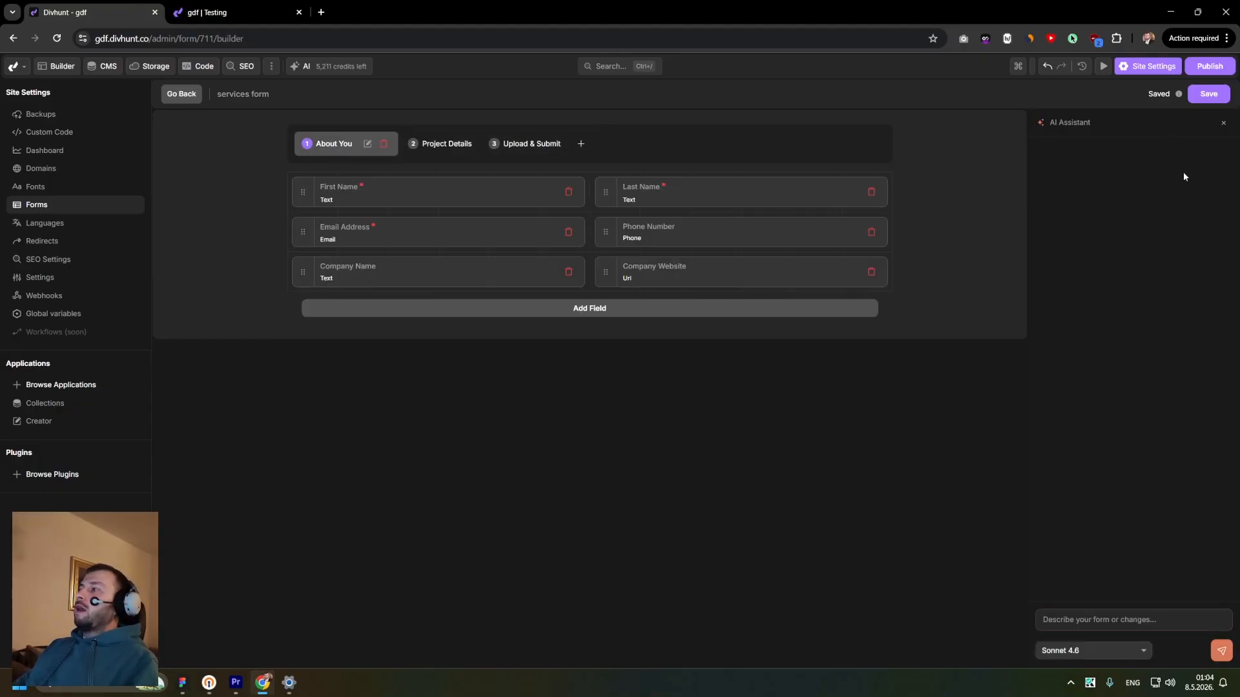
click(1223, 124)
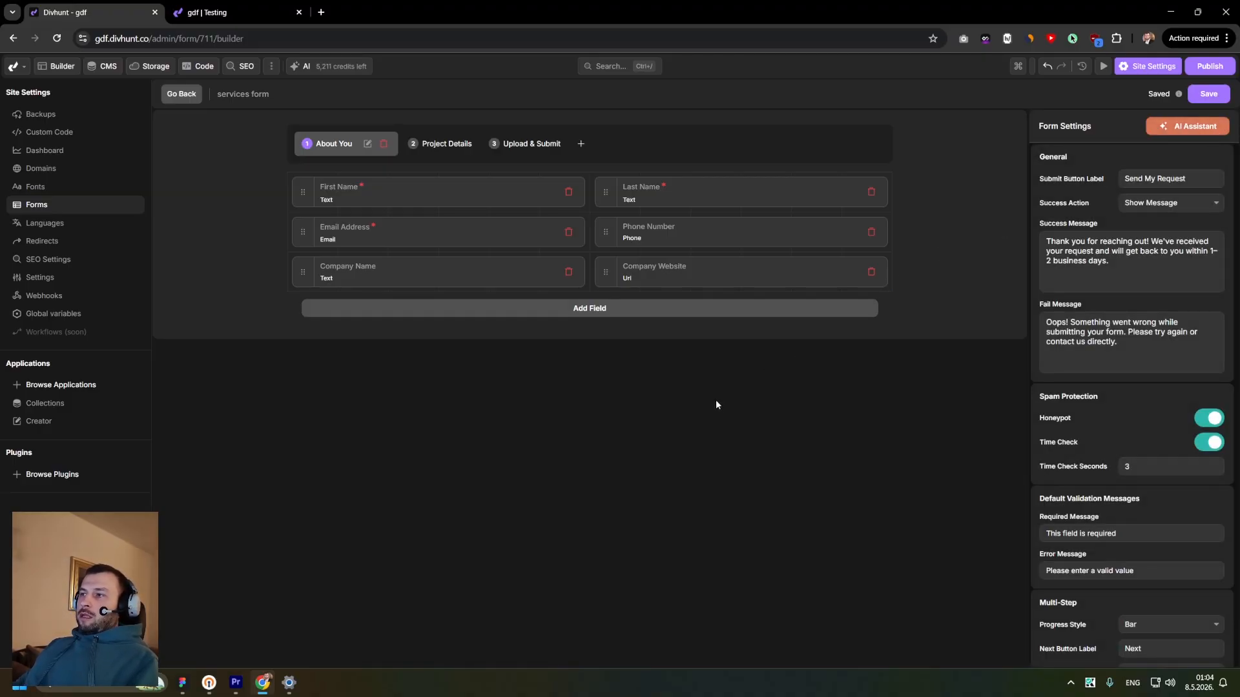
click(455, 148)
click(511, 149)
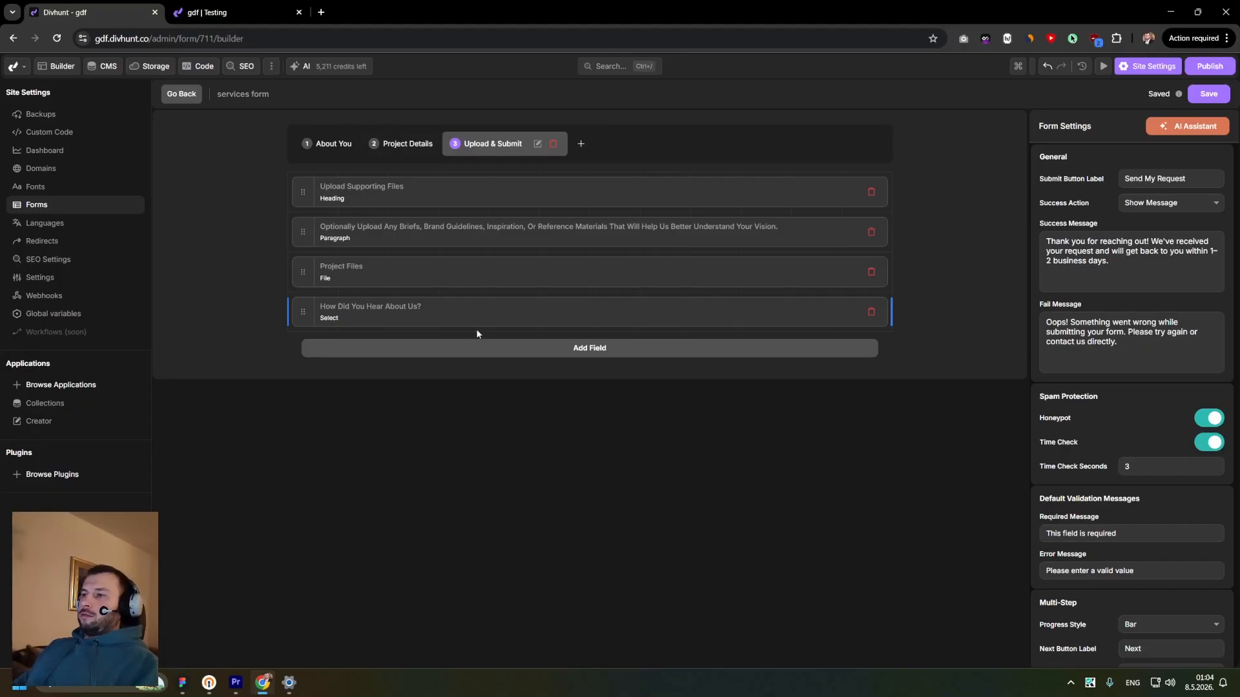
- Add a Repeater field to the Project Details step
click(434, 150)
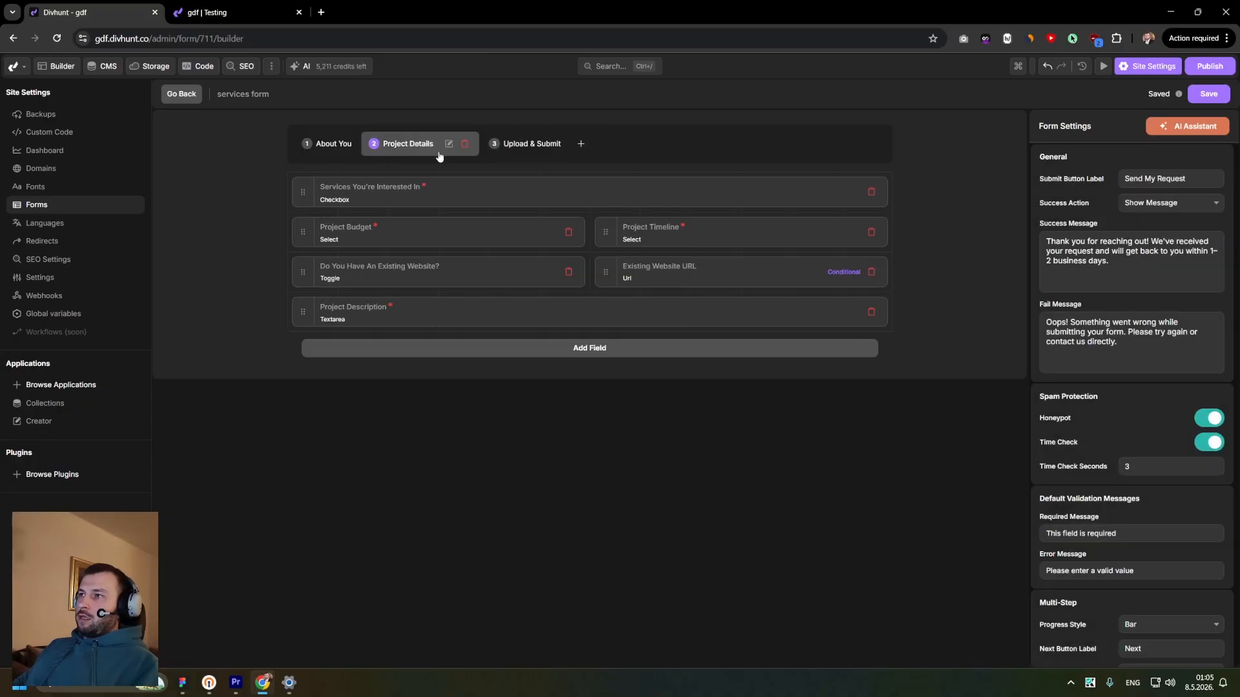
click(595, 349)
scroll(375, 412, down, 5)
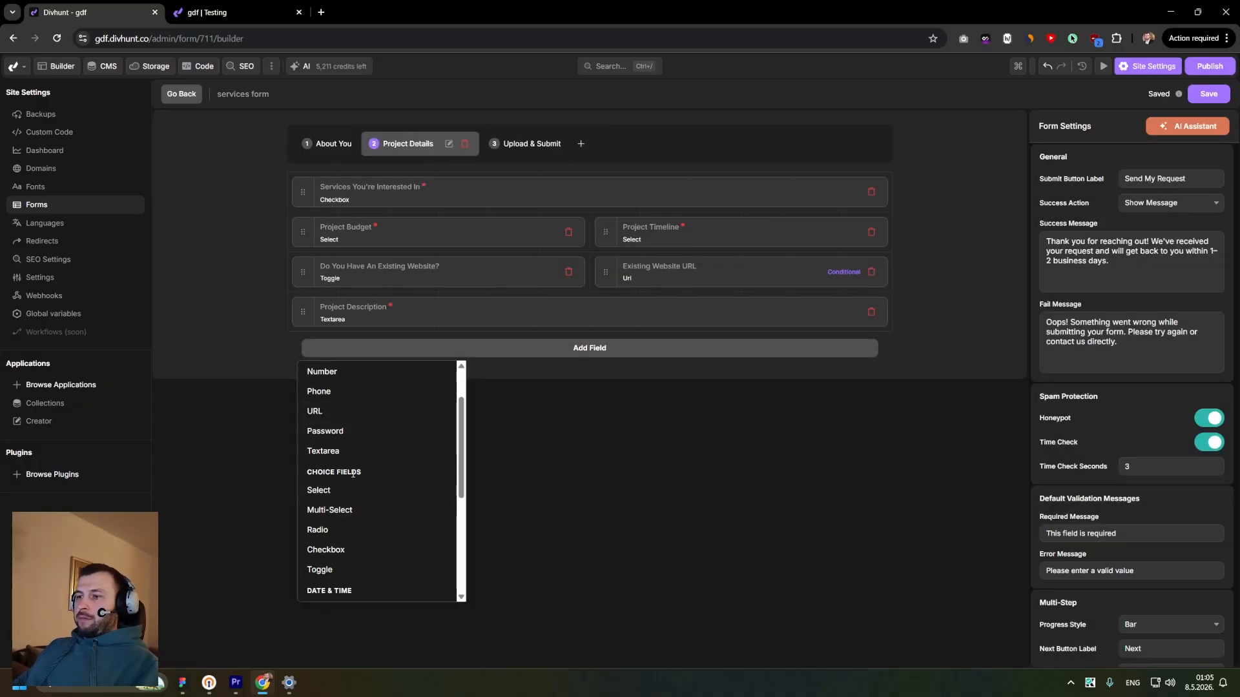
scroll(352, 473, up, 2)
scroll(349, 491, down, 5)
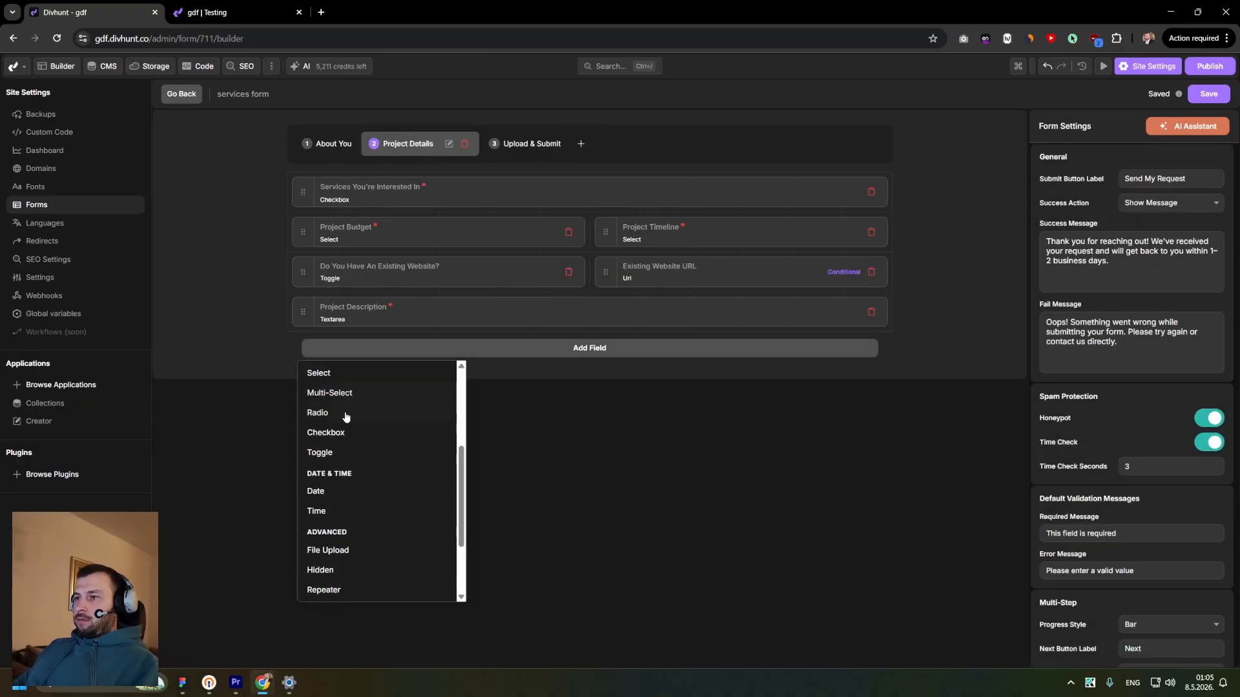
click(338, 487)
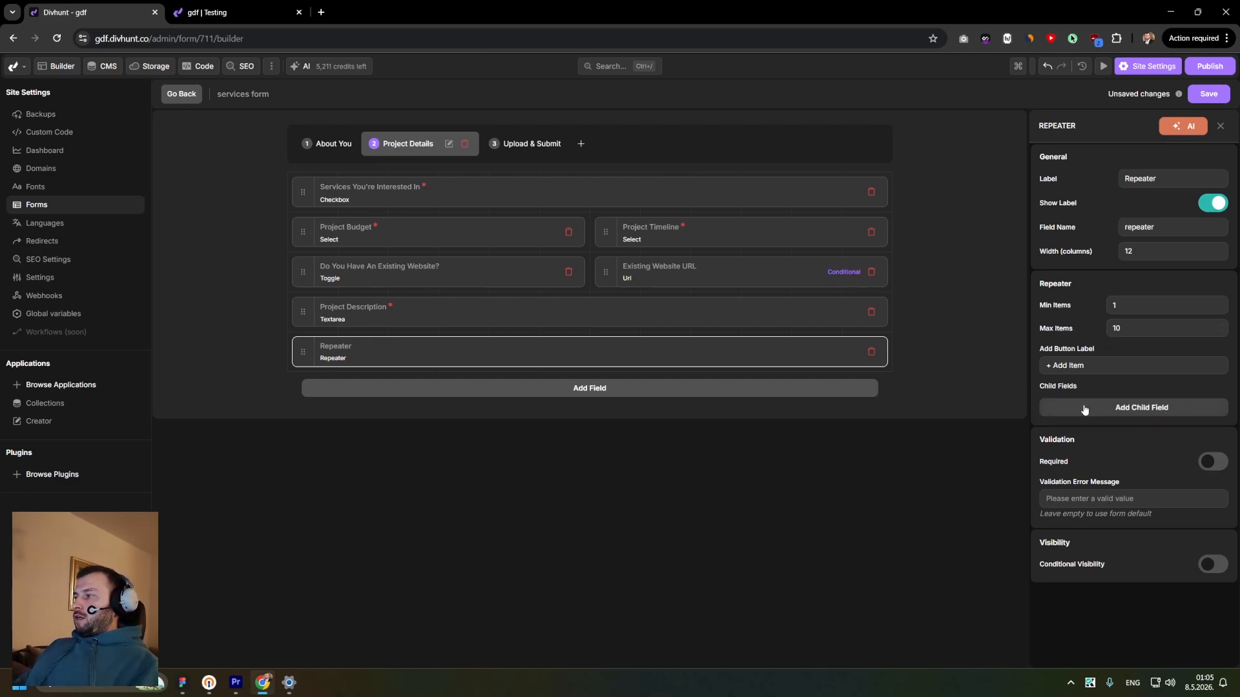
- Add a Text child field to the repeater labelled "First name" with field name "first name" and width 12
click(1121, 408)
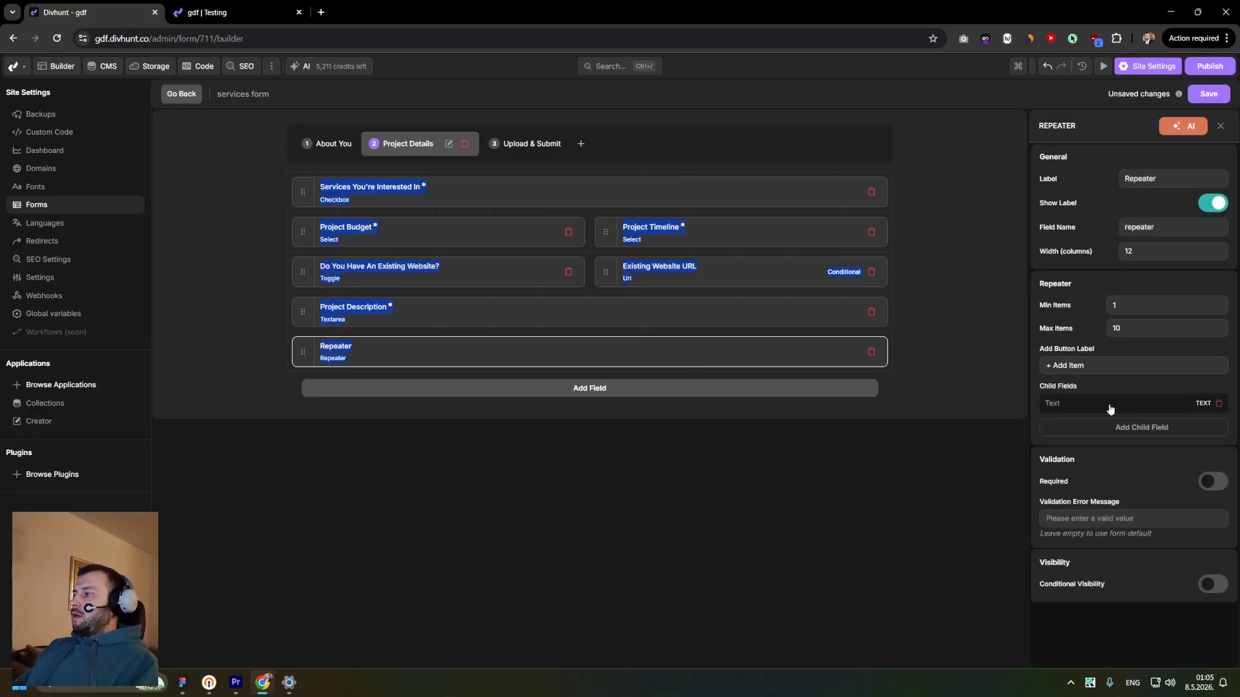
click(1074, 406)
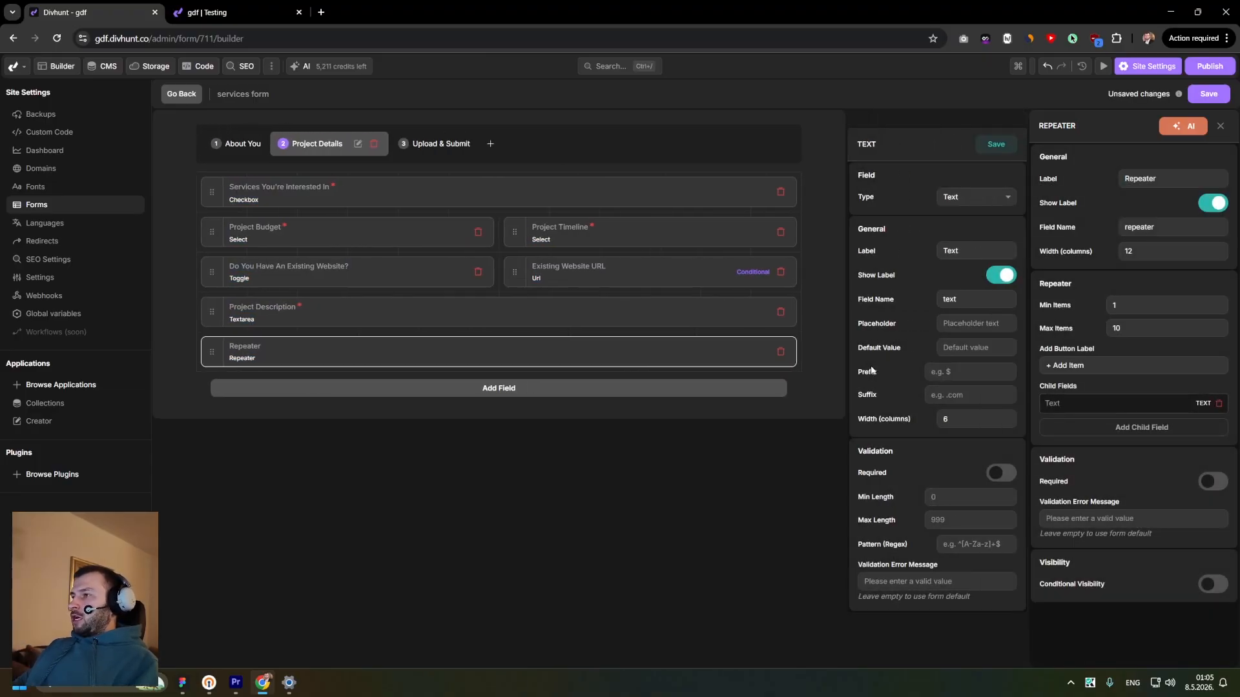
click(946, 205)
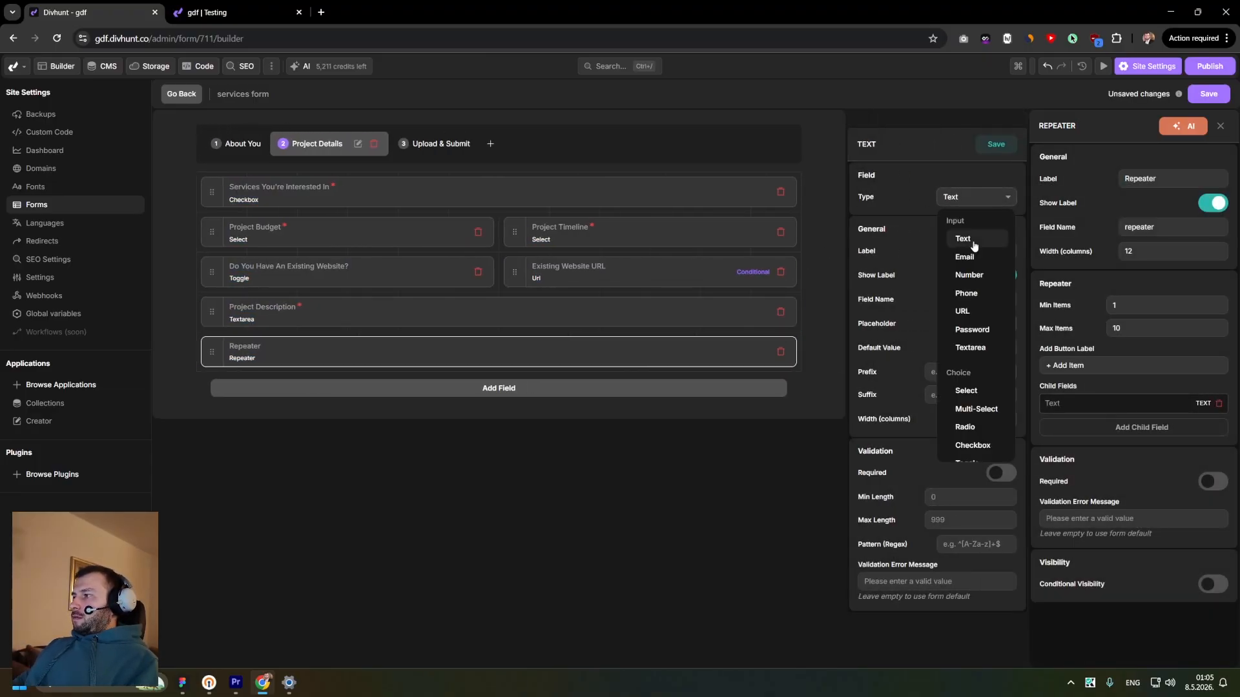
scroll(977, 312, down, 2)
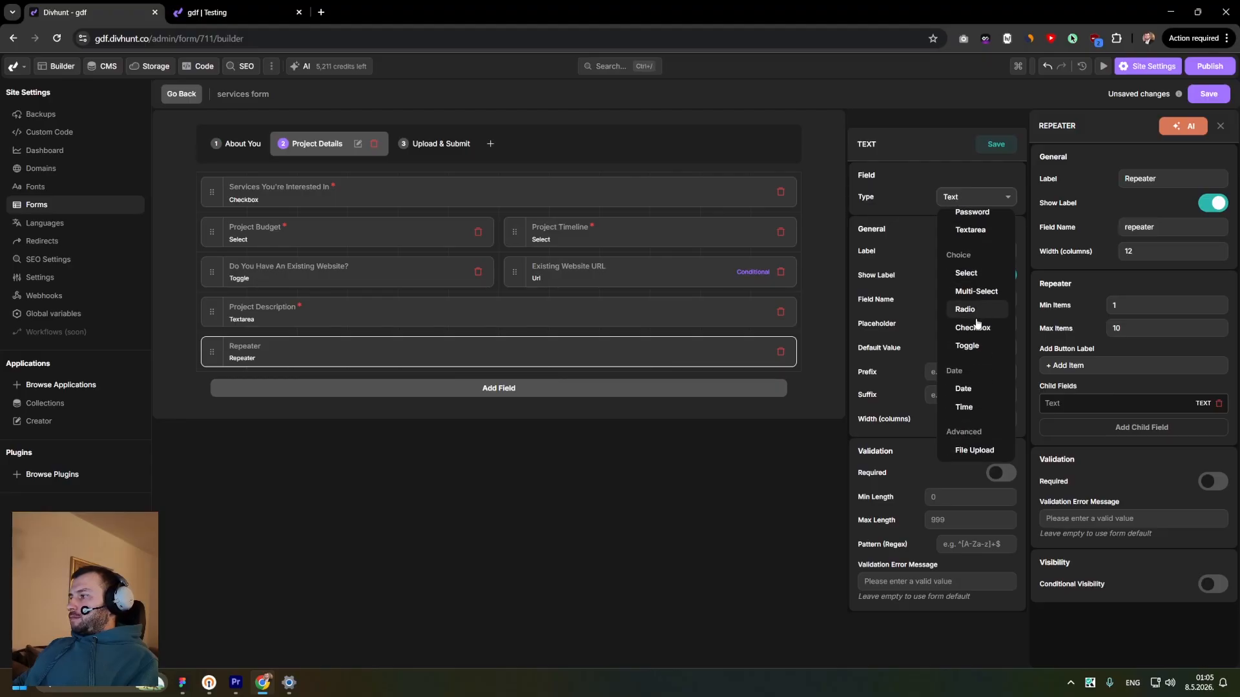
click(922, 223)
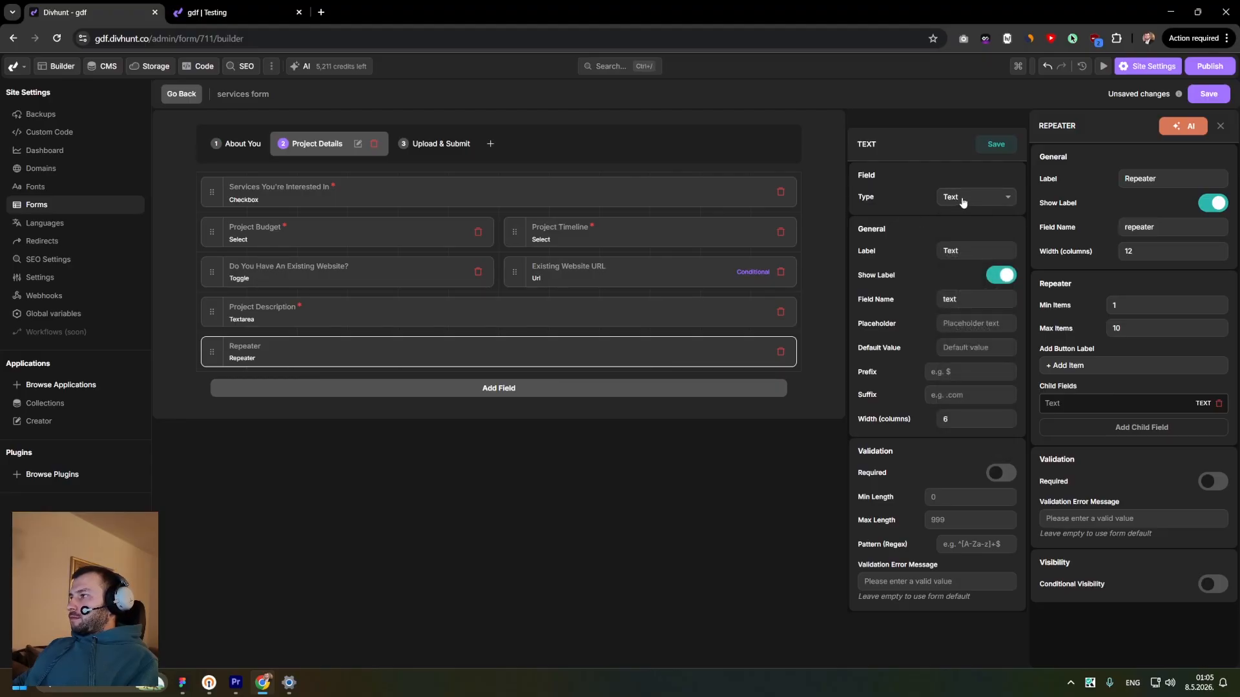
double_click(971, 249)
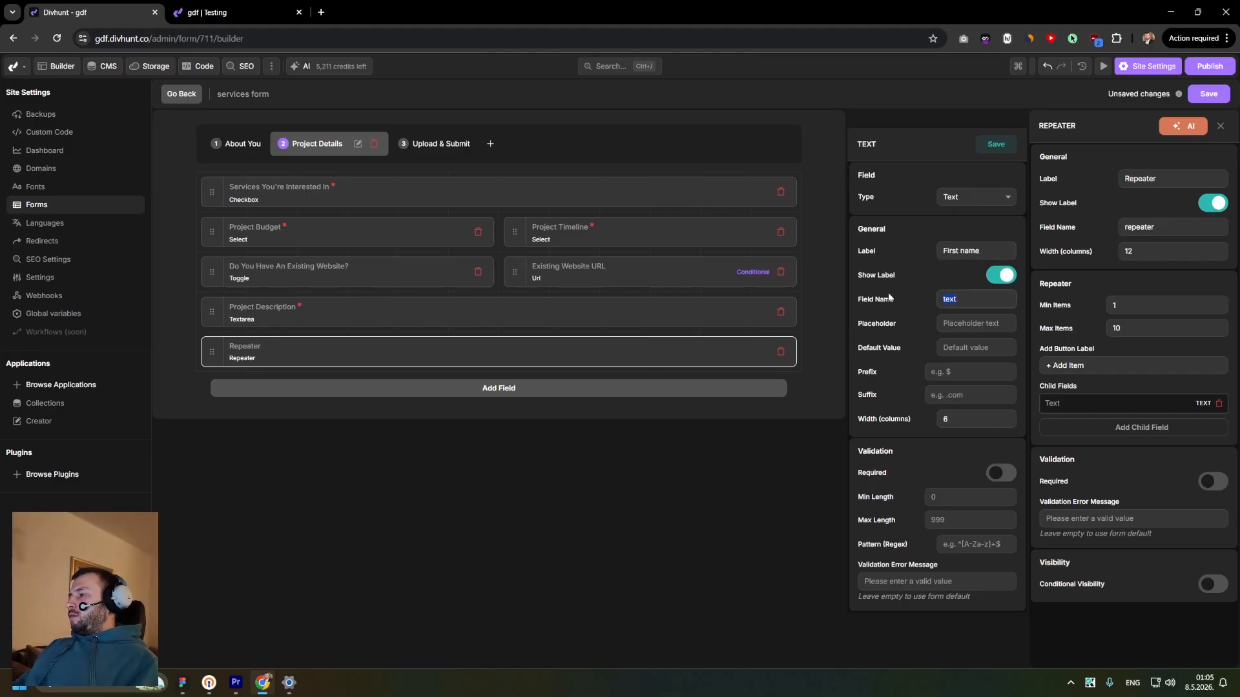
text(first nam)
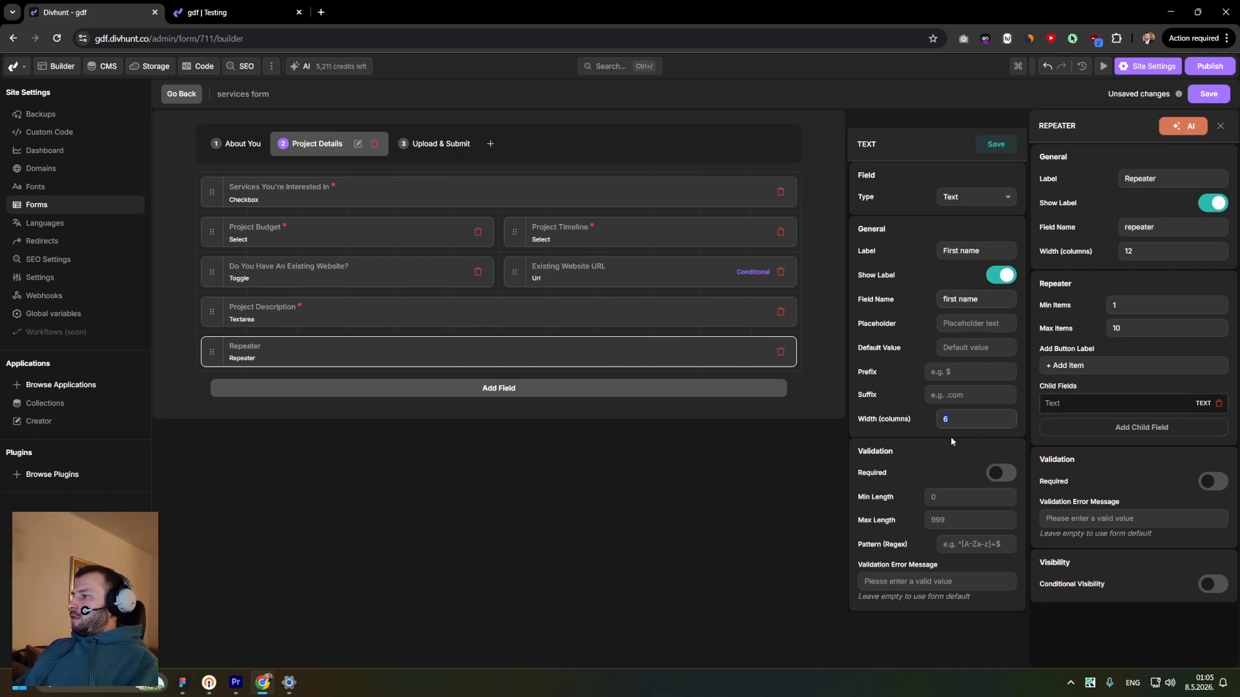
text(12)
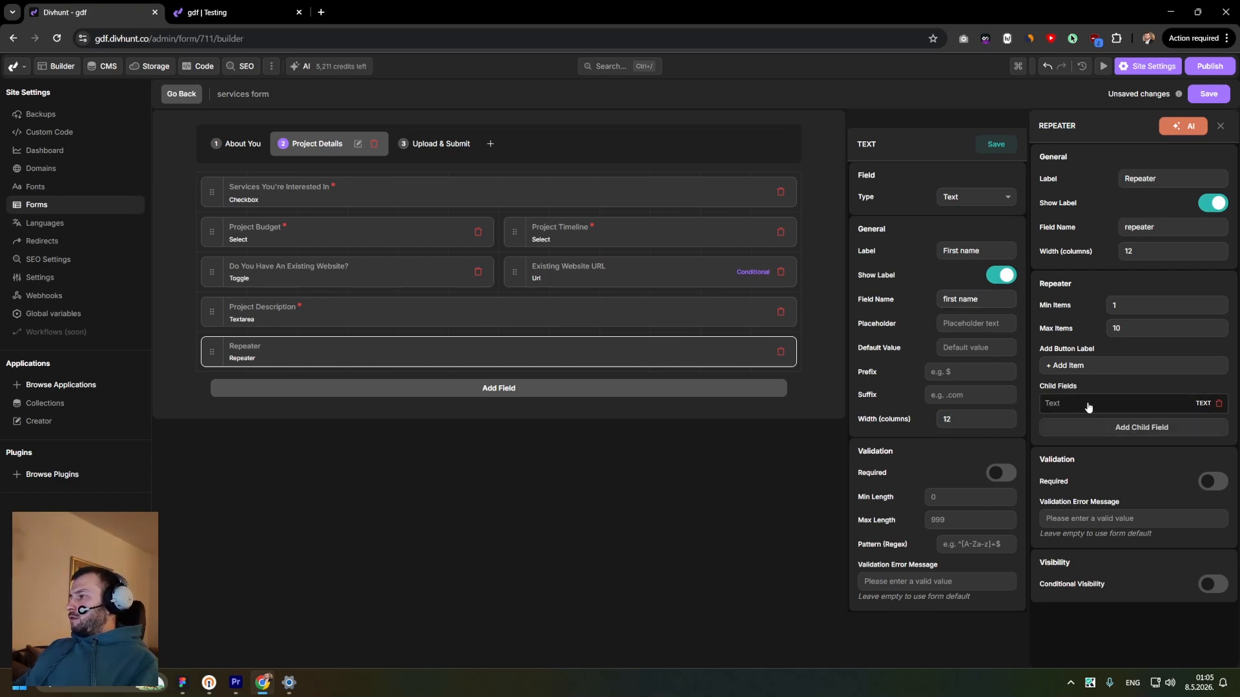
- Add a Textarea child field labelled and named "Description" with width 12, and save it
click(1092, 427)
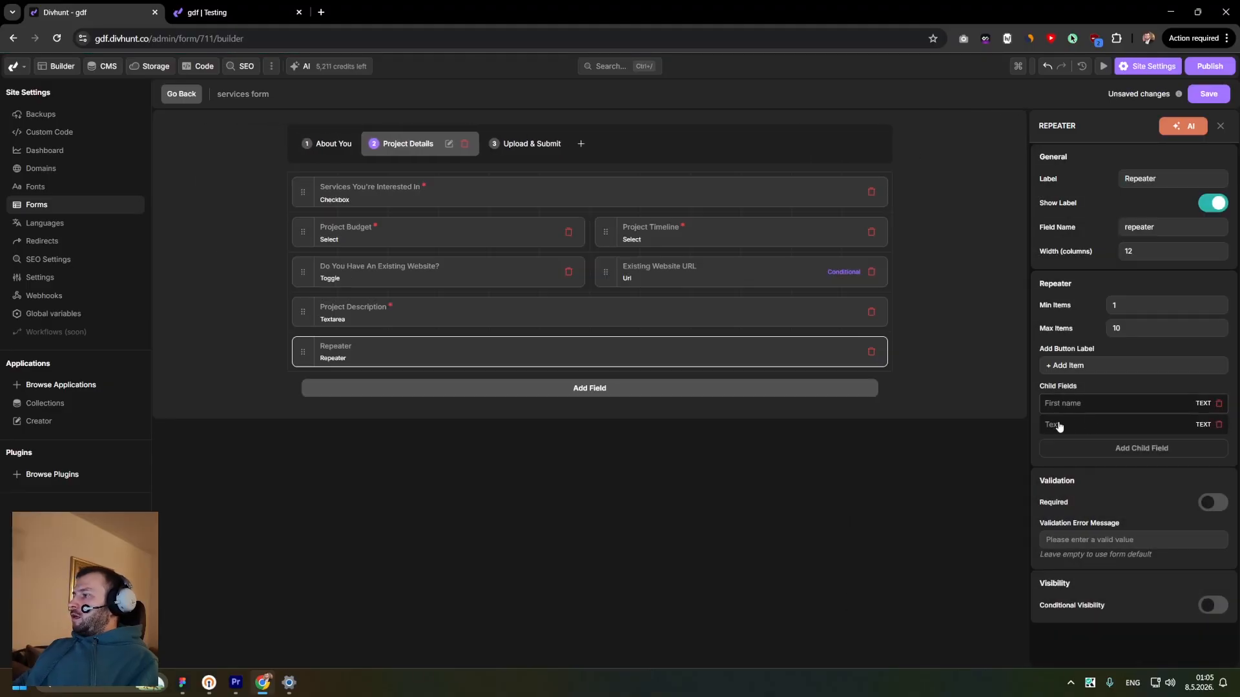
click(1059, 426)
click(971, 198)
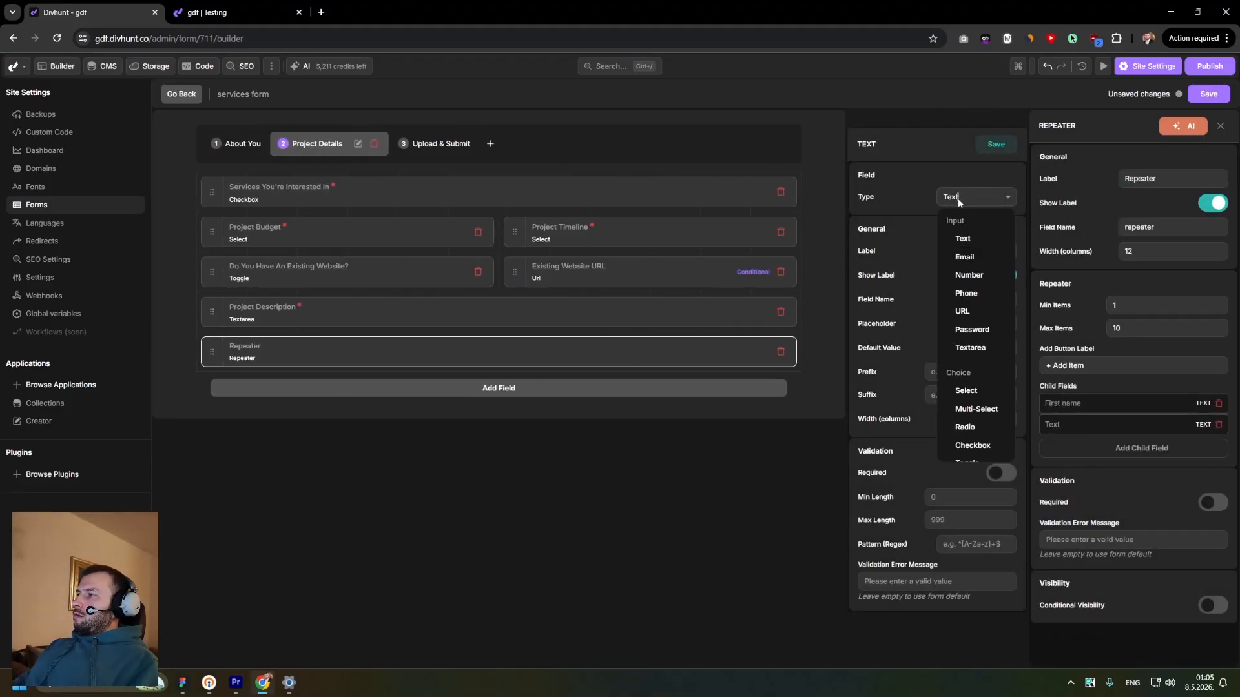
click(973, 351)
double_click(968, 251)
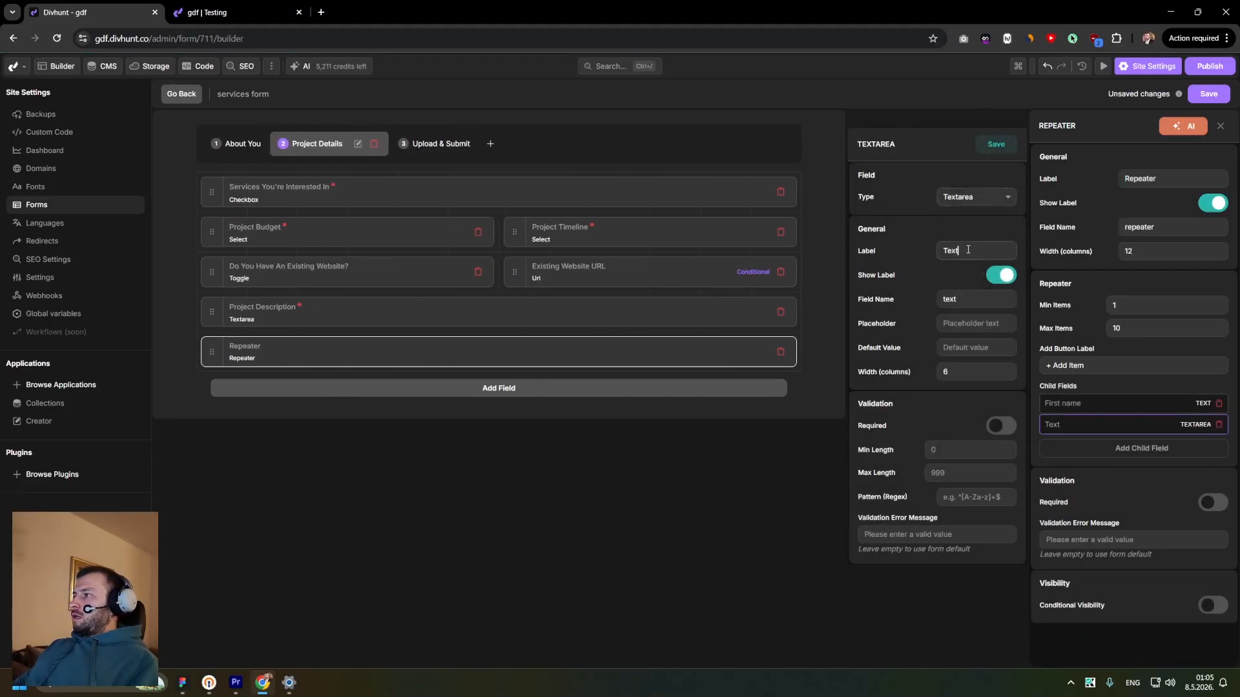
text(Description)
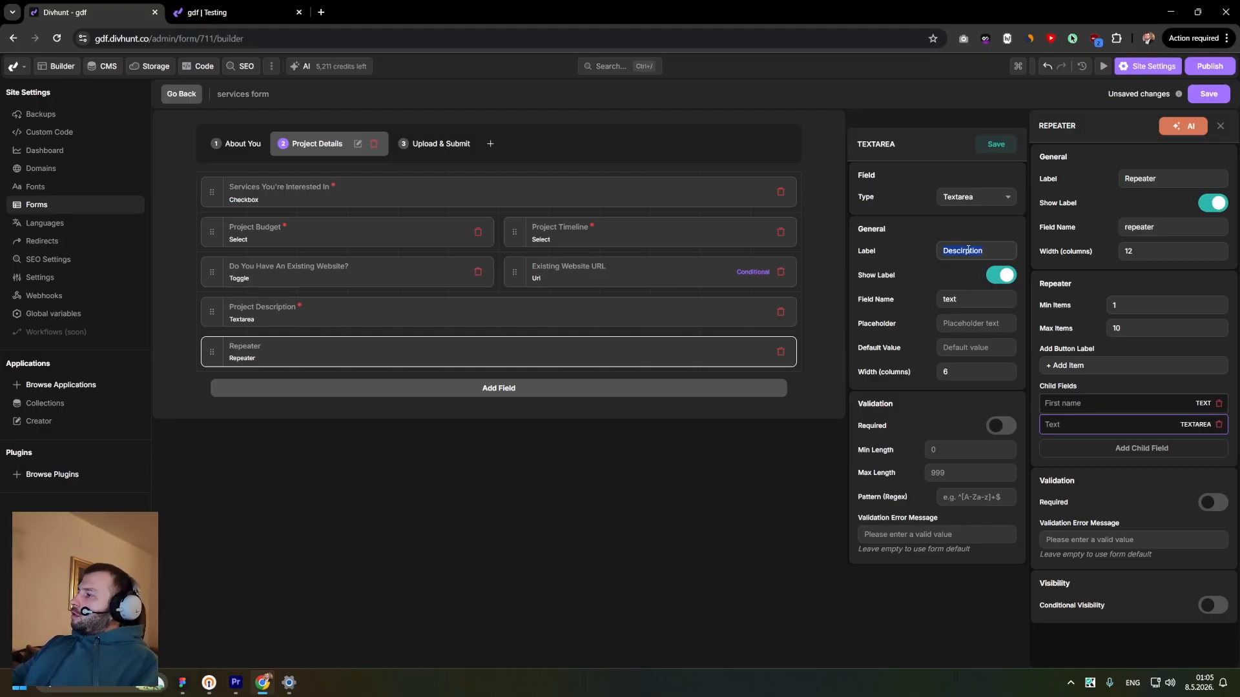
key(ctrl+c)
double_click(965, 299)
key(ctrl+v)
drag(965, 371, 925, 369)
text(12)
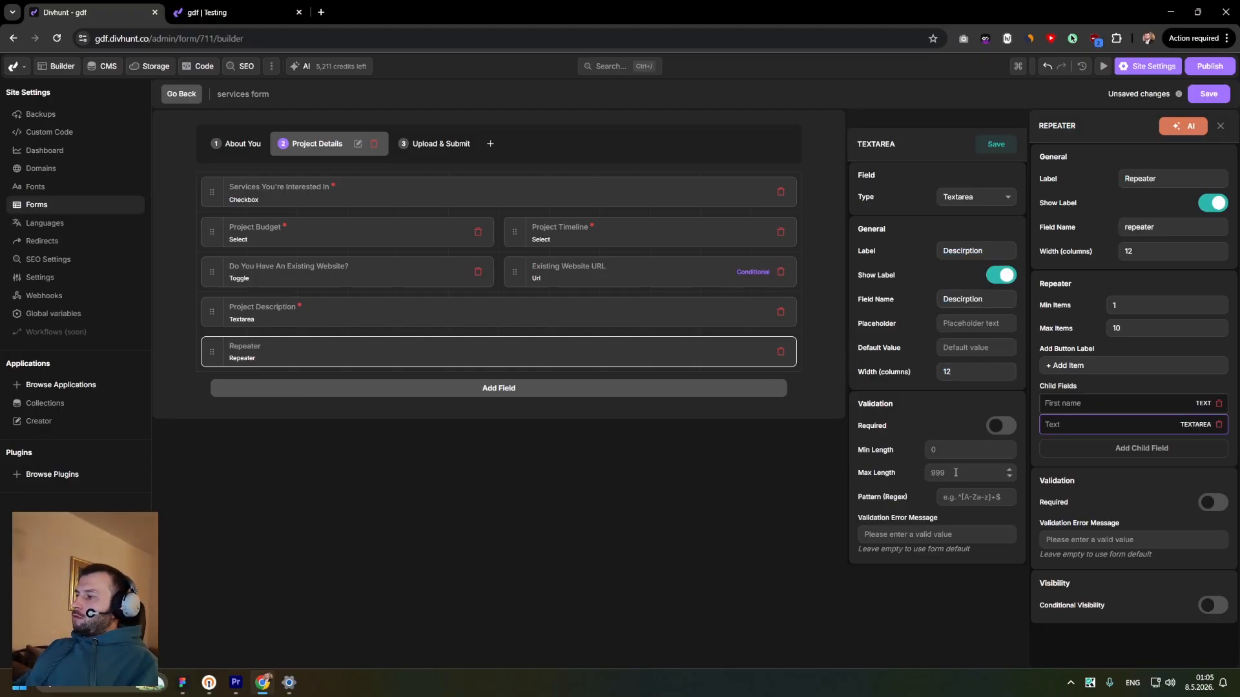
click(995, 145)
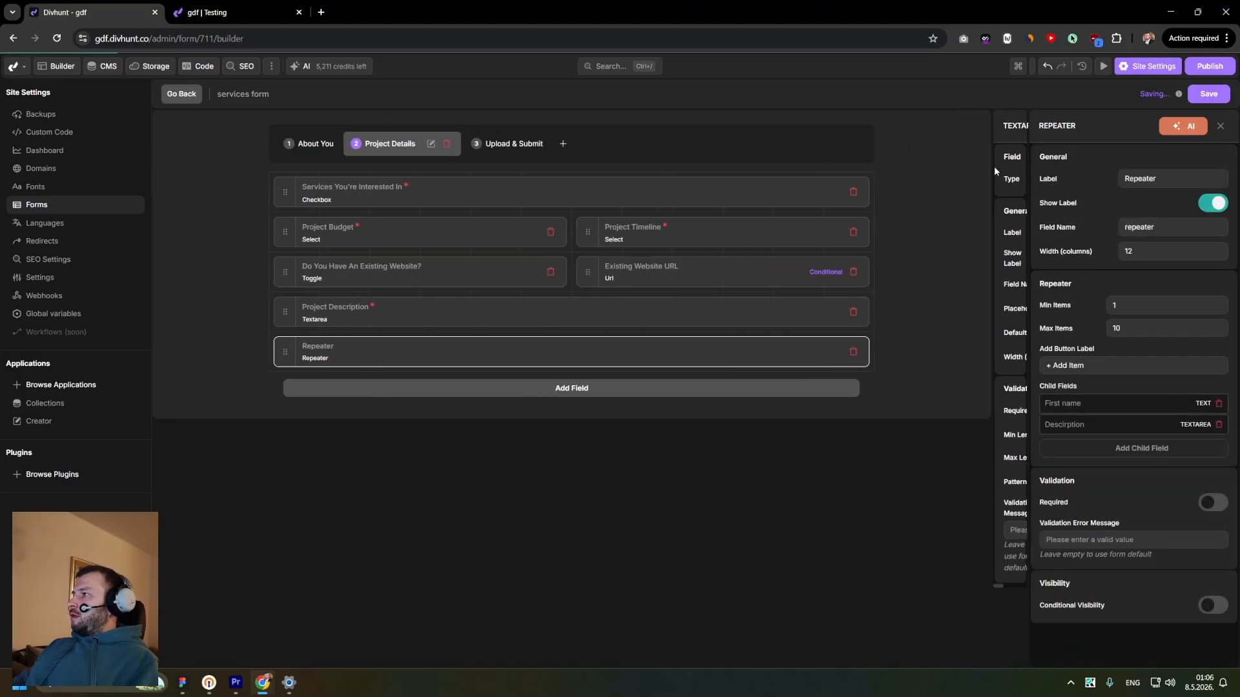
- Add a File Upload child field labelled and named "Image" with width 12, and save it
click(1104, 448)
click(1083, 446)
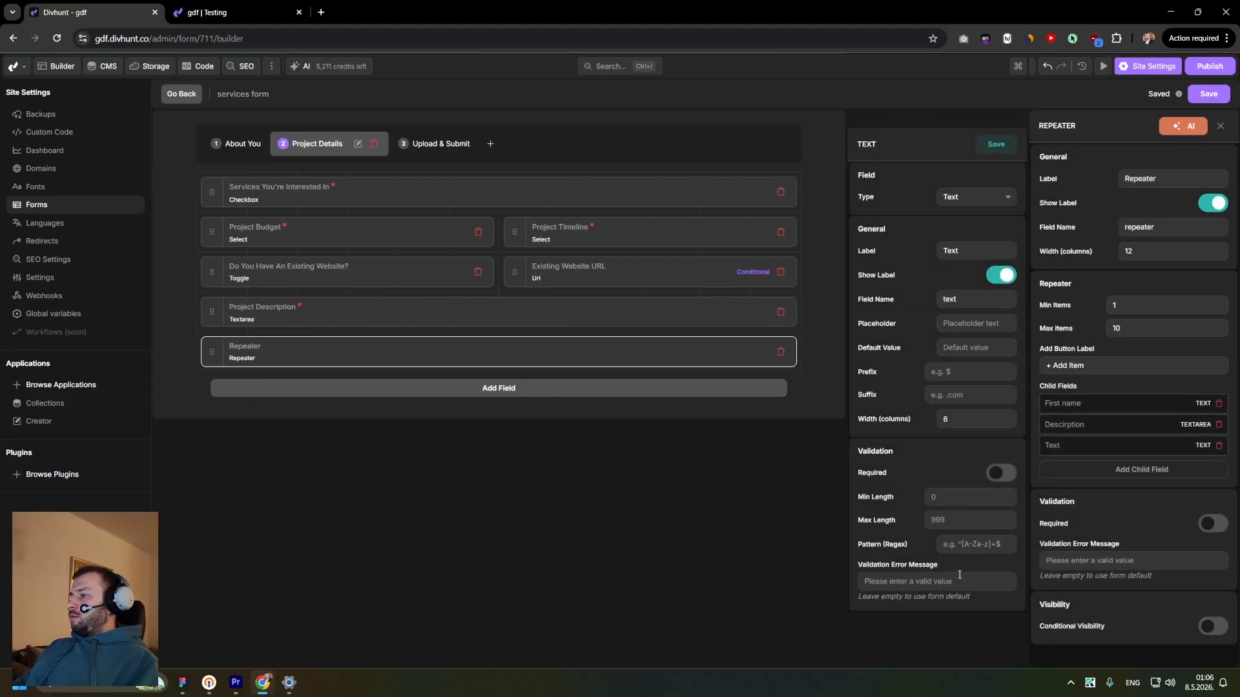
click(975, 196)
click(969, 449)
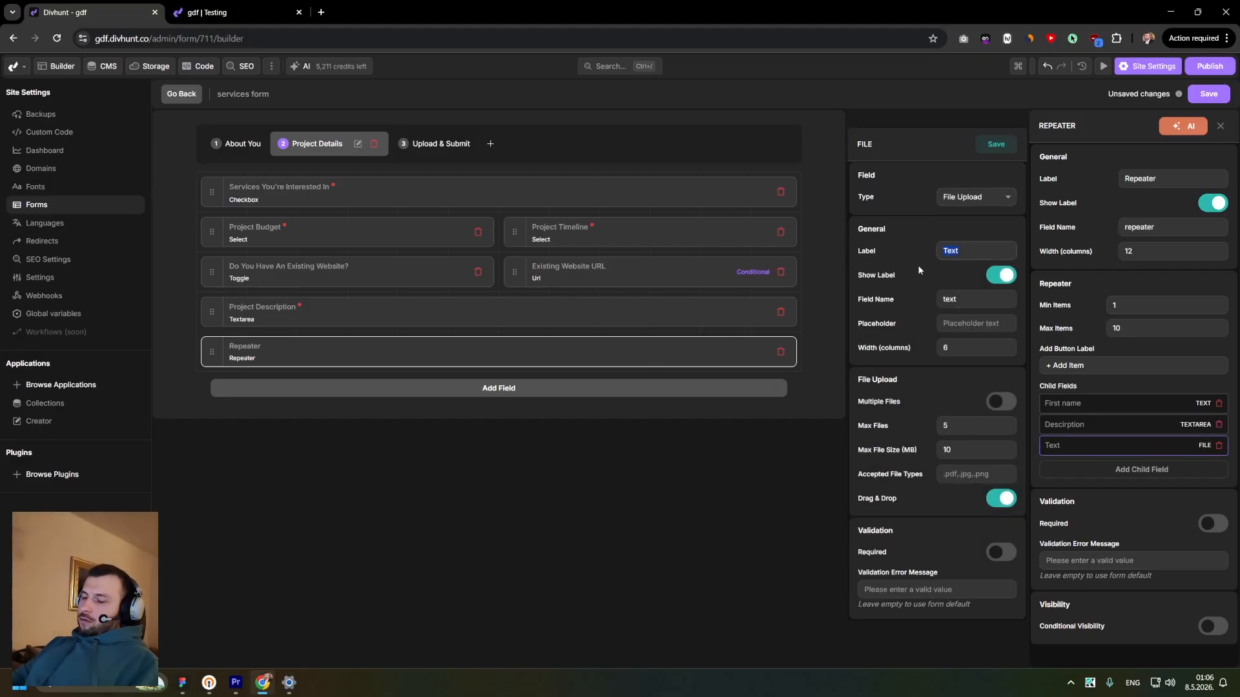
text(Image)
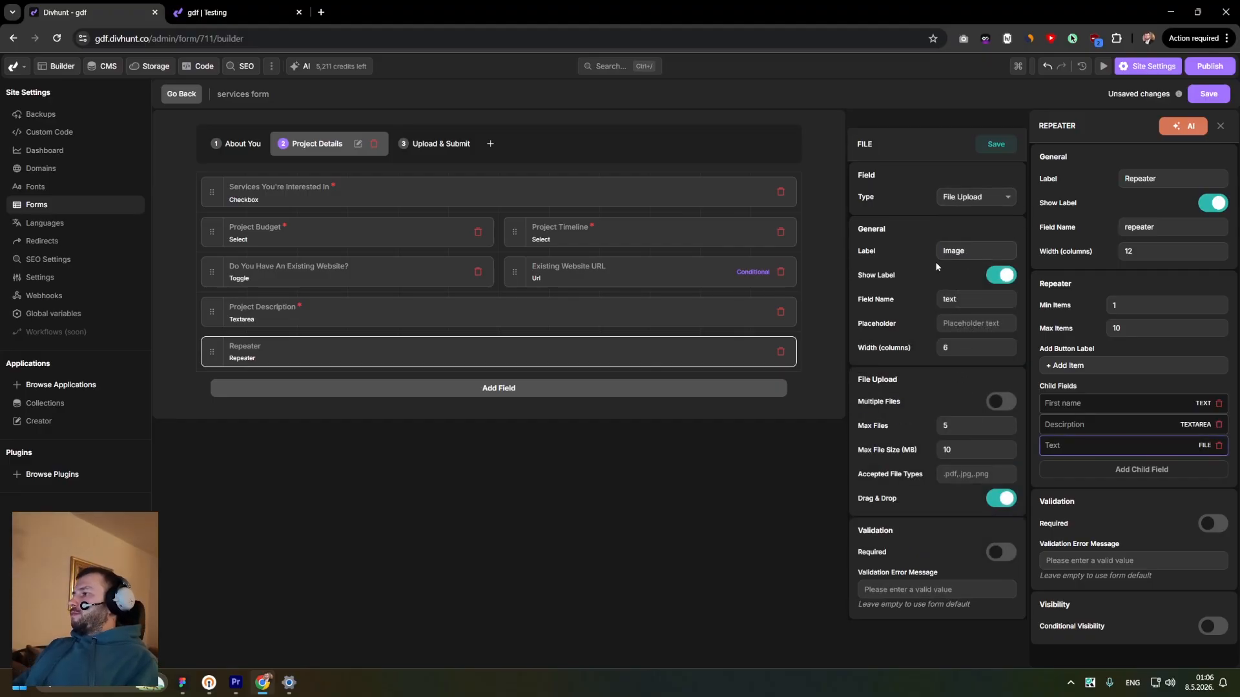
click(973, 304)
drag(962, 348, 935, 345)
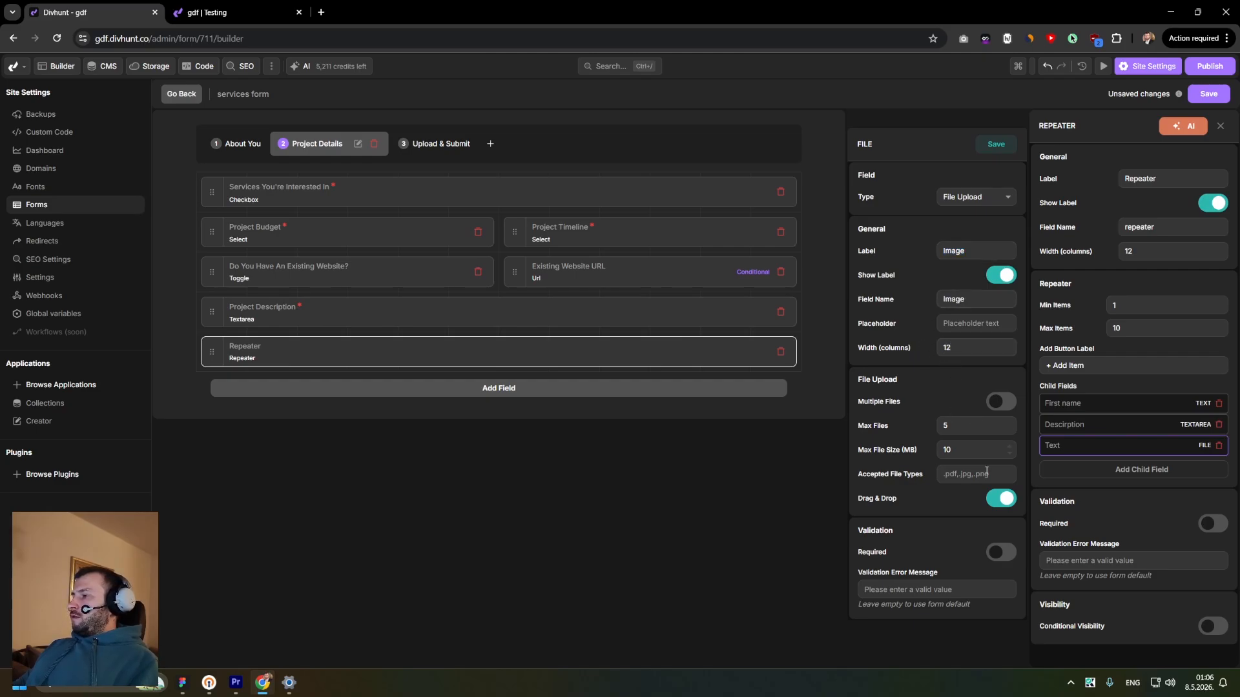
click(997, 145)
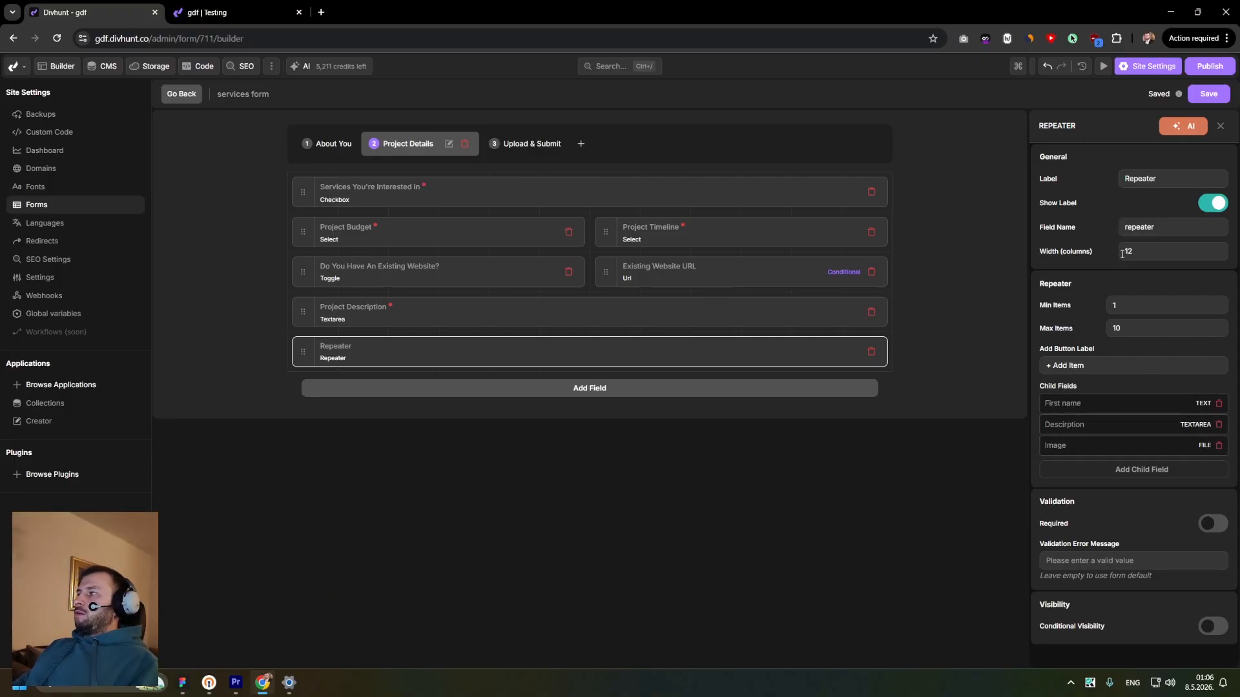
- Reload the Testing page, fill the About You step with autofilled contact details and company name gfdgfd, and advance to the repeater
click(252, 12)
key(F5)
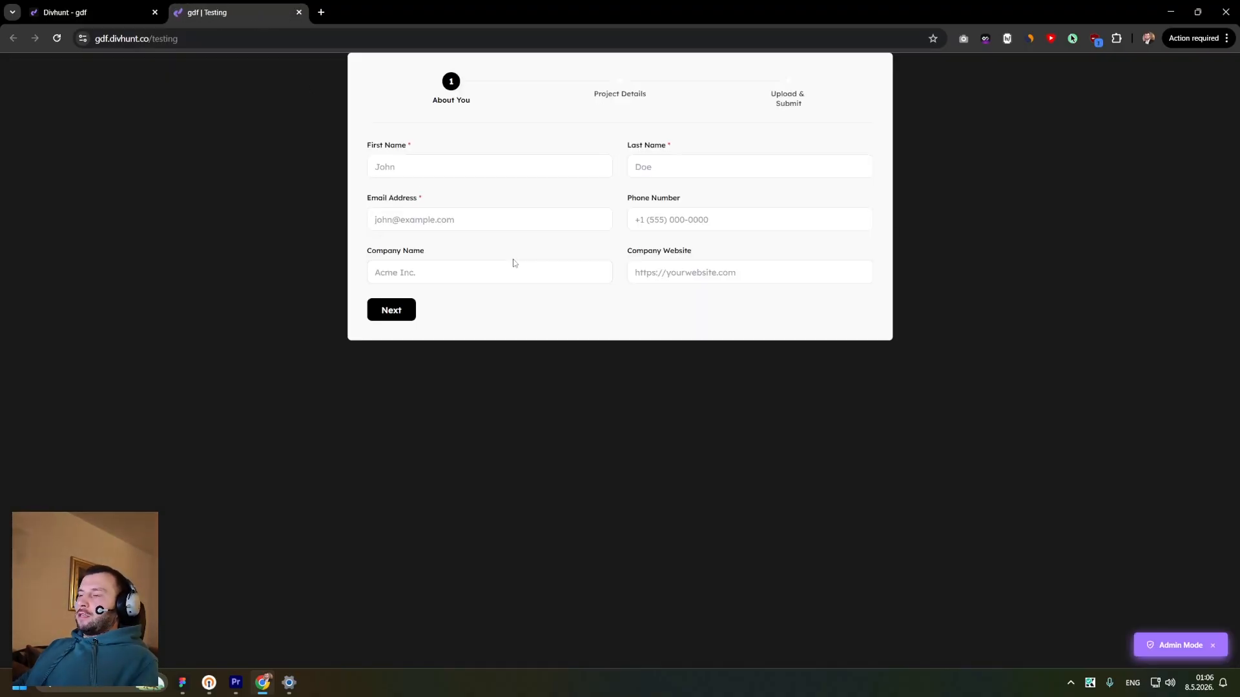
click(440, 167)
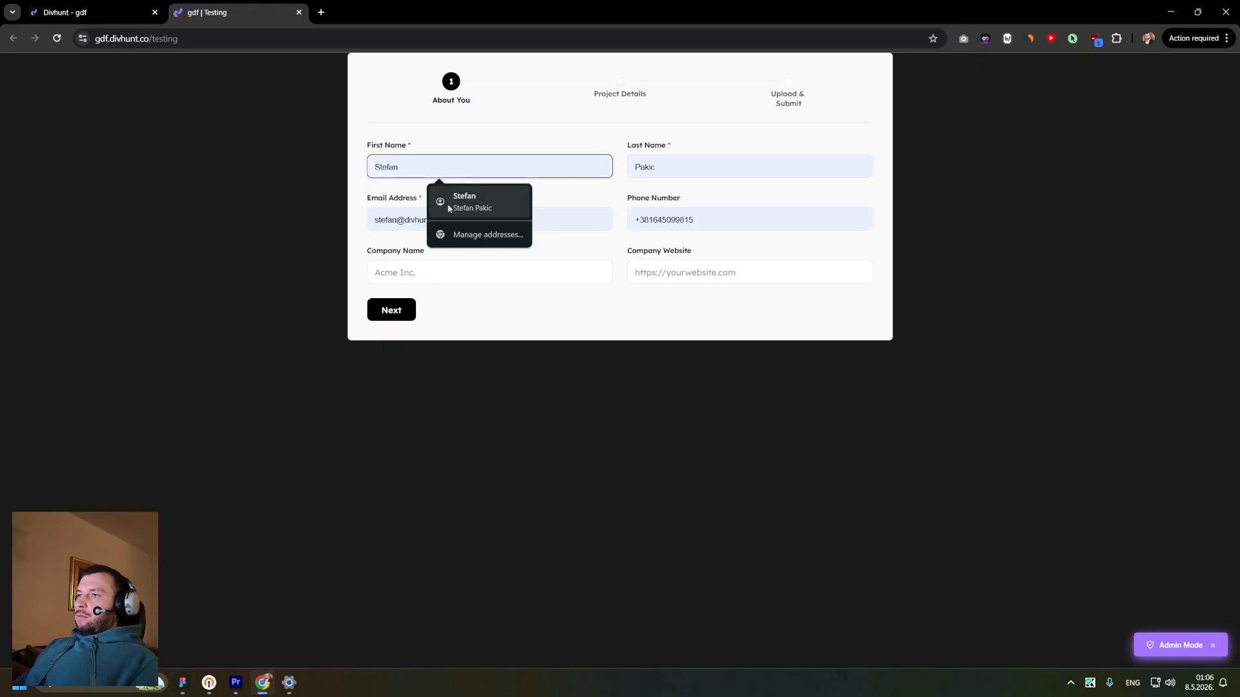
click(455, 194)
click(442, 272)
text(gfdgfd)
click(711, 273)
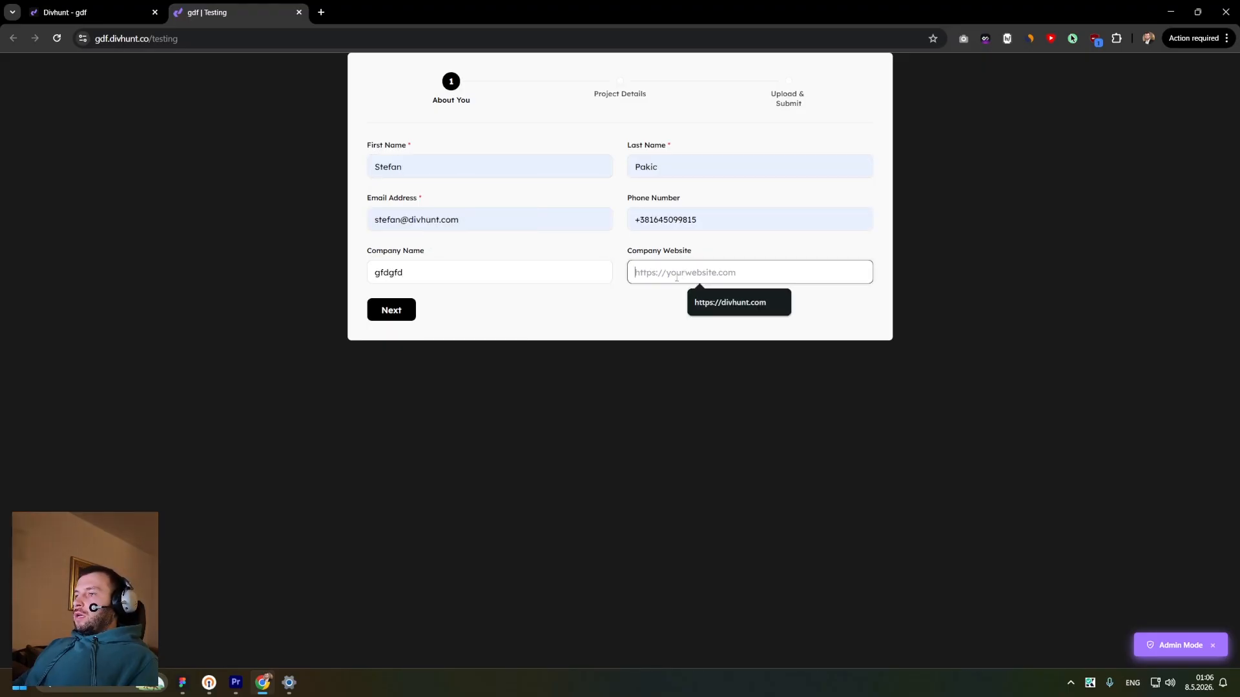
click(737, 302)
click(391, 310)
scroll(426, 326, down, 2)
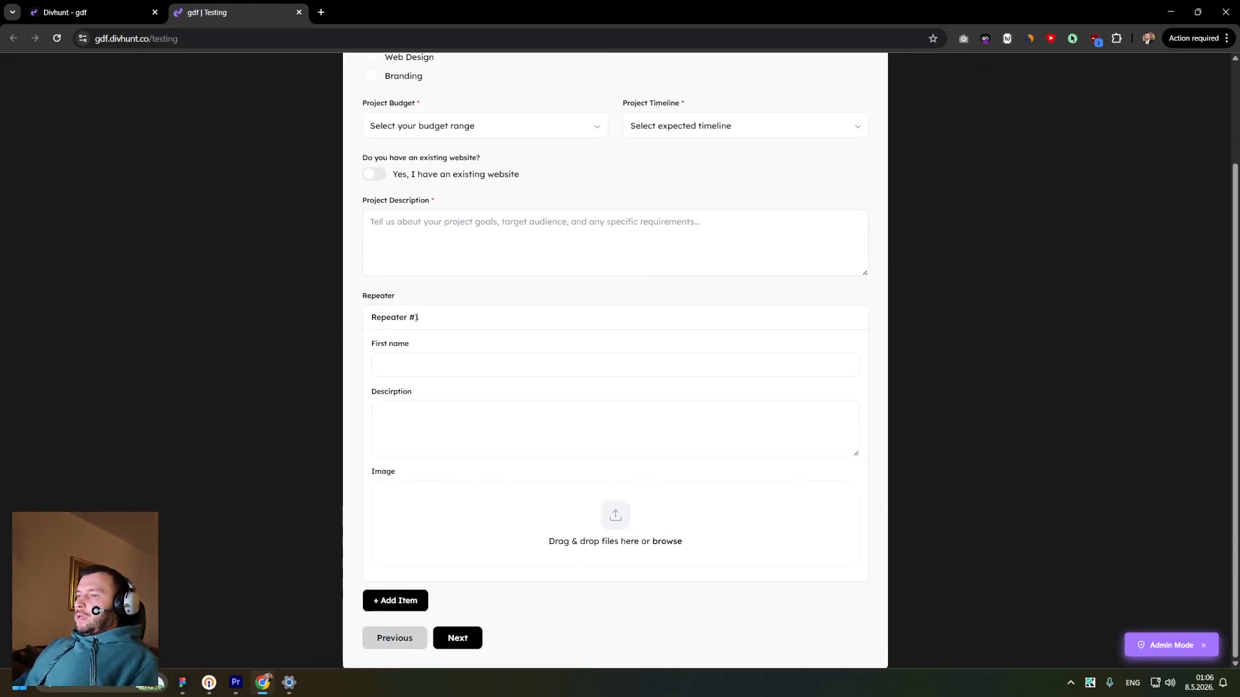
mouse_move(409, 309)
mouse_down()
mouse_move(367, 297)
mouse_move(415, 298)
mouse_up()
double_click(389, 299)
- Rename the repeater to "Team members" with field name "Team members" and add-button label "+ Add member", then save the form
click(123, 12)
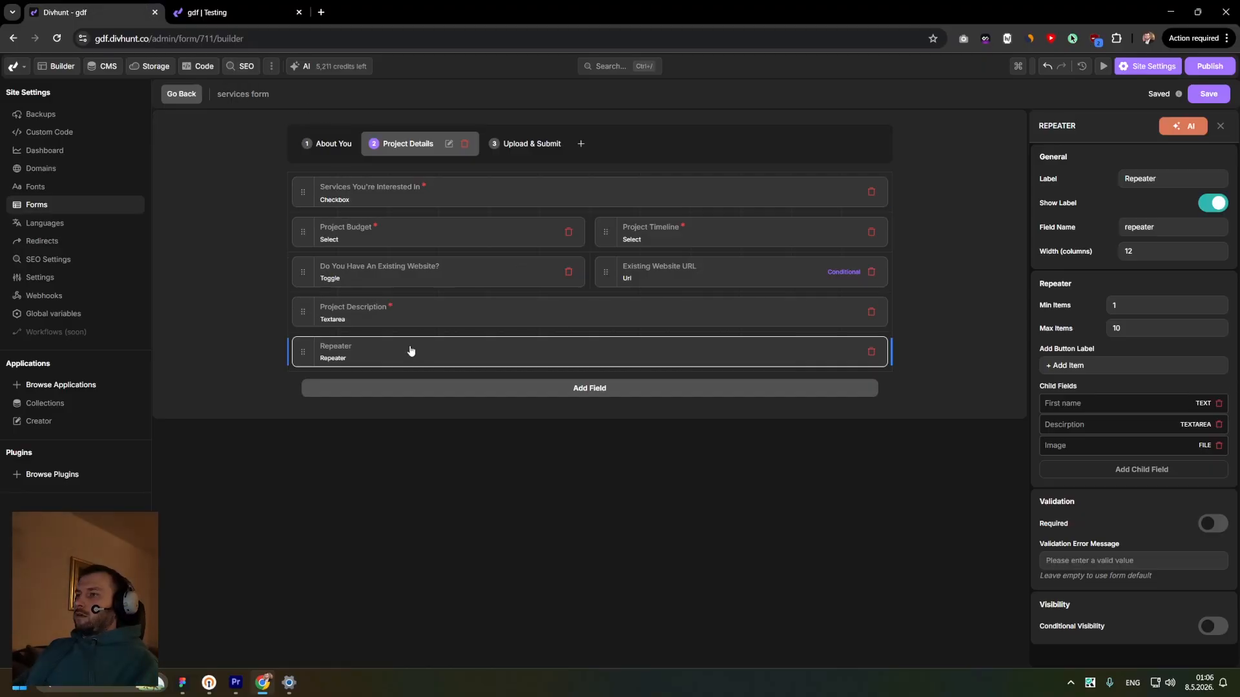
double_click(1140, 179)
text(Team)
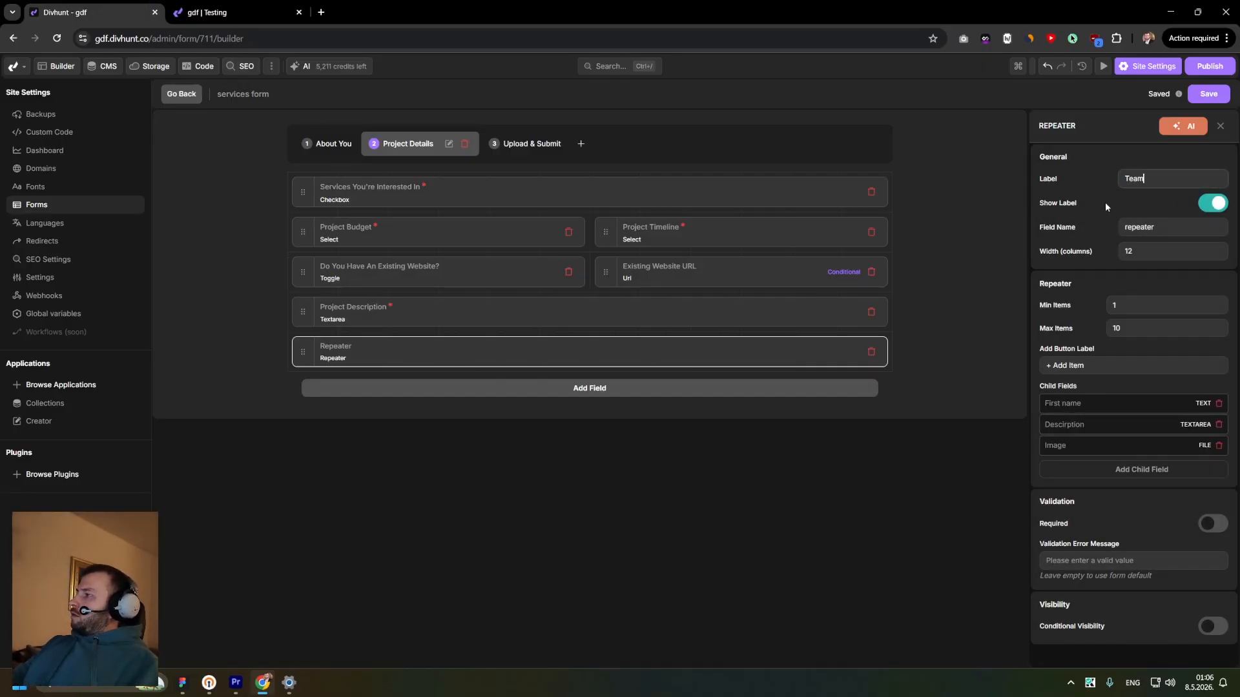
text( members)
key(ctrl+a)
key(ctrl+c)
drag(1160, 230, 1109, 231)
key(ctrl+v)
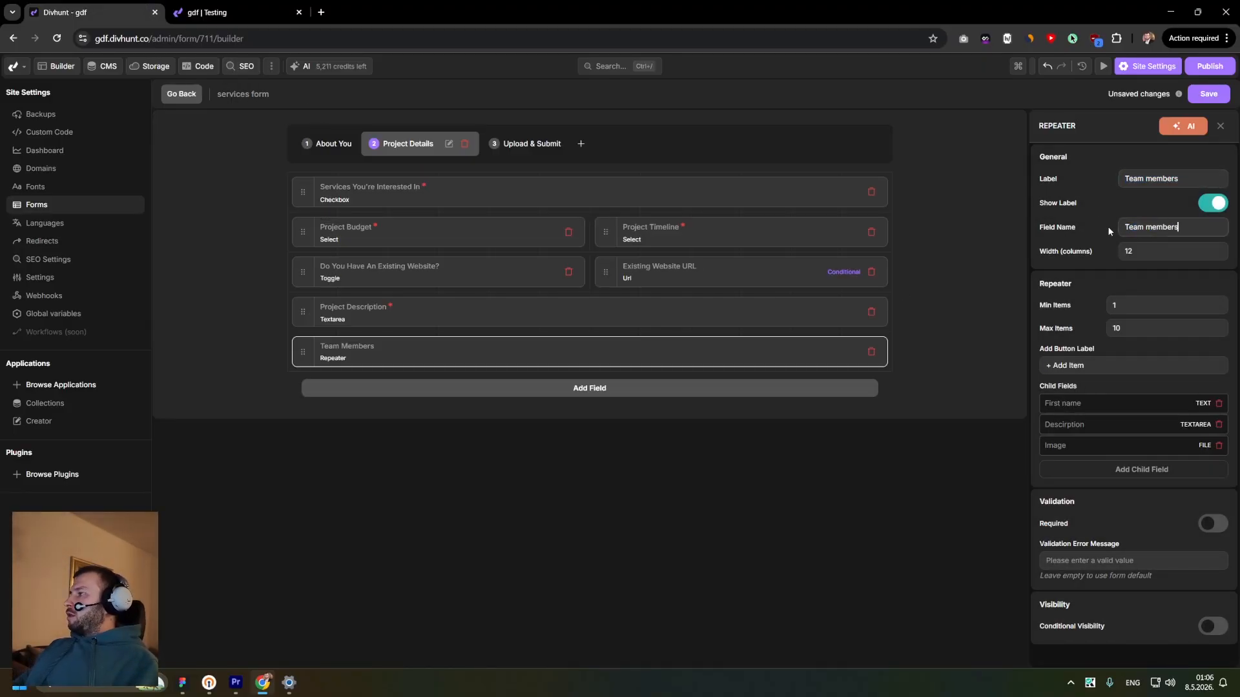
click(1105, 229)
drag(1094, 366, 1062, 364)
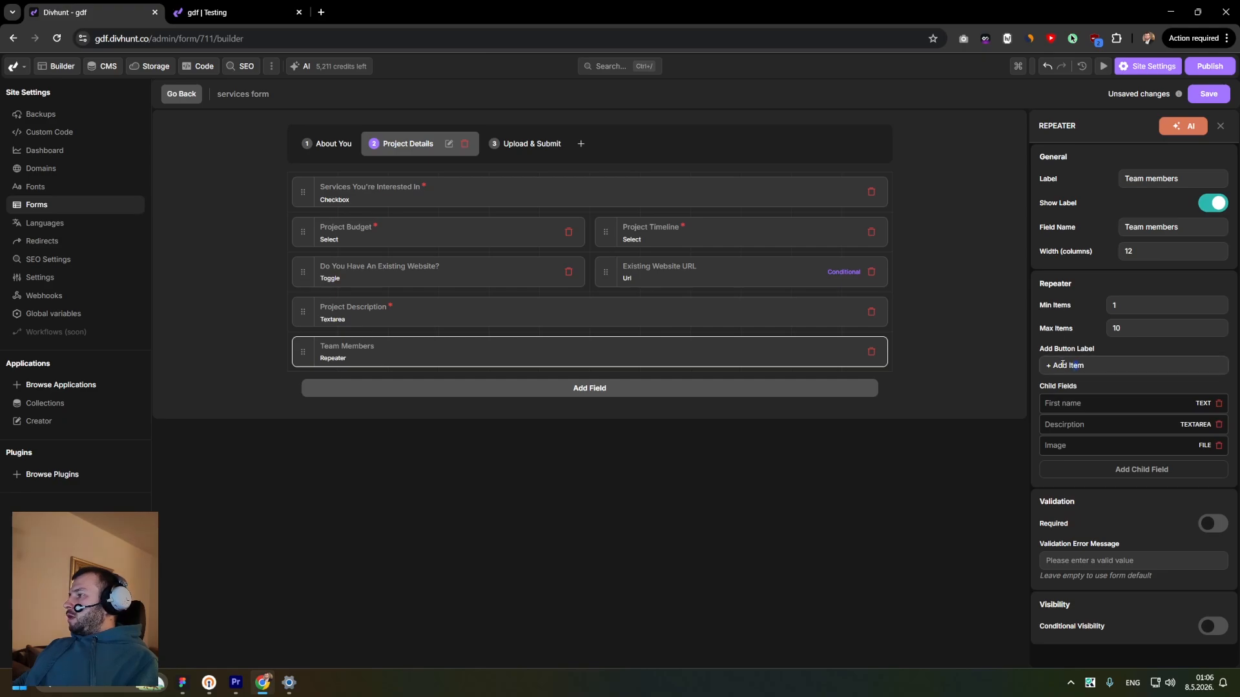
click(1053, 365)
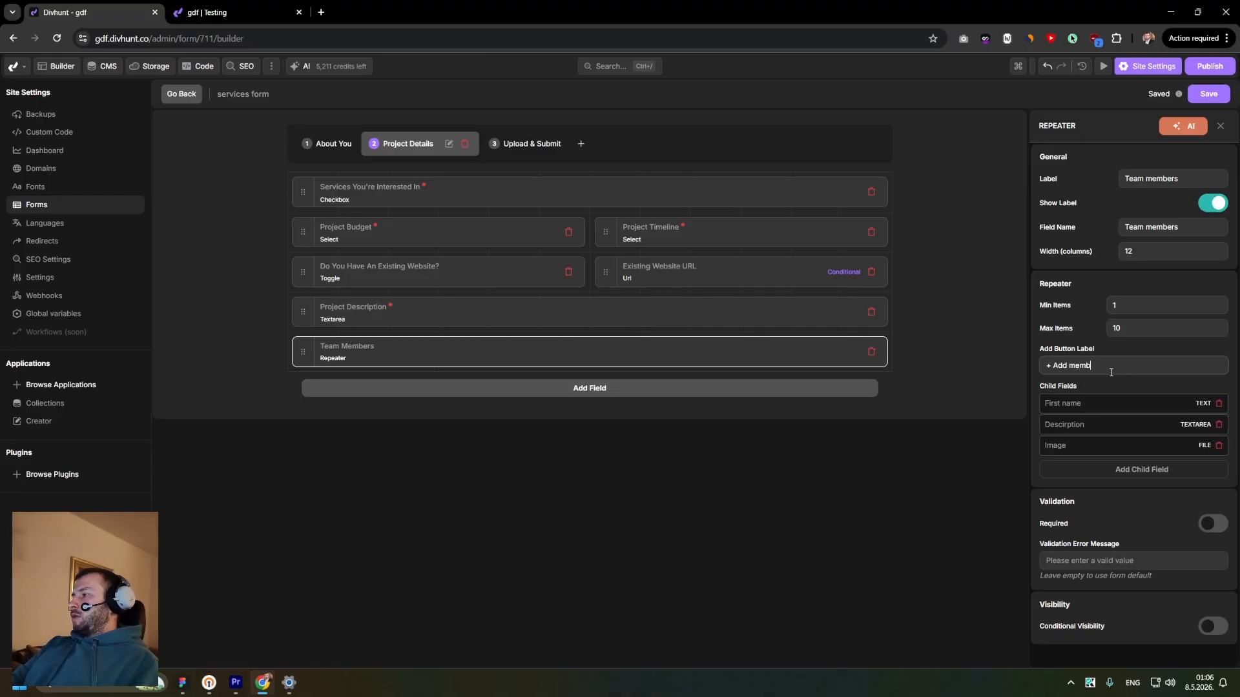
click(1209, 96)
- Reload the Testing page, autofill the About You step and advance to Project Details
drag(382, 9, 368, 14)
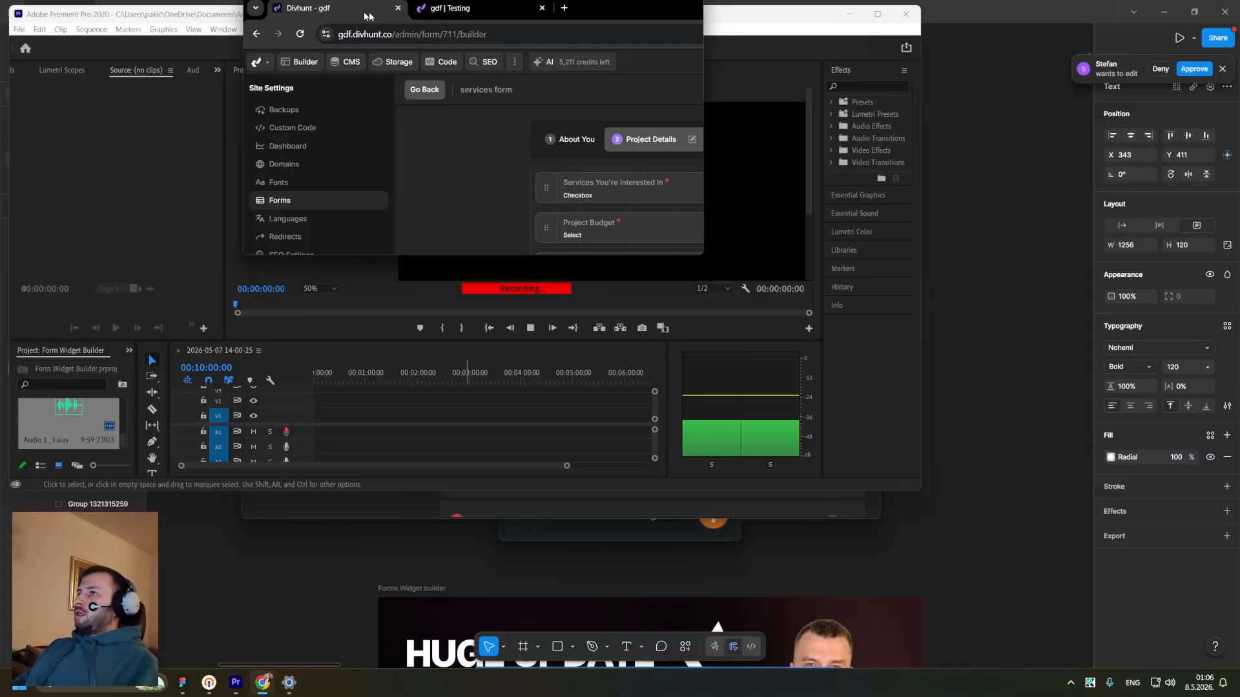
click(657, 12)
click(227, 18)
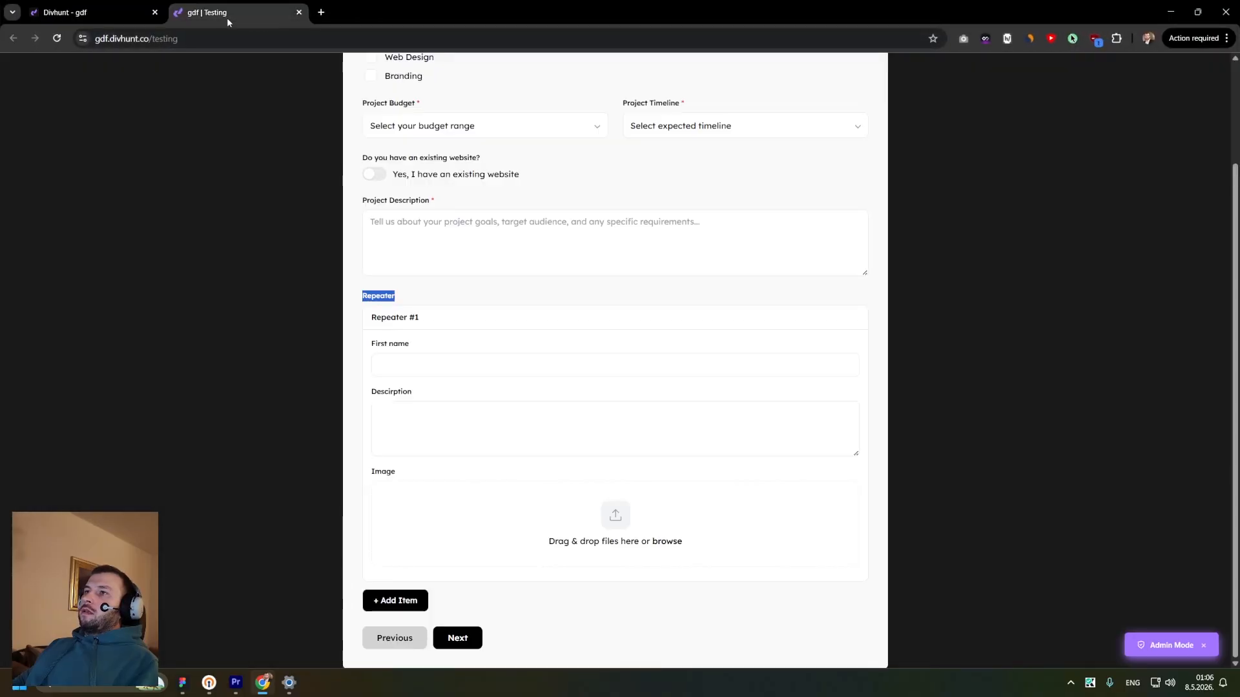
key(F5)
click(452, 169)
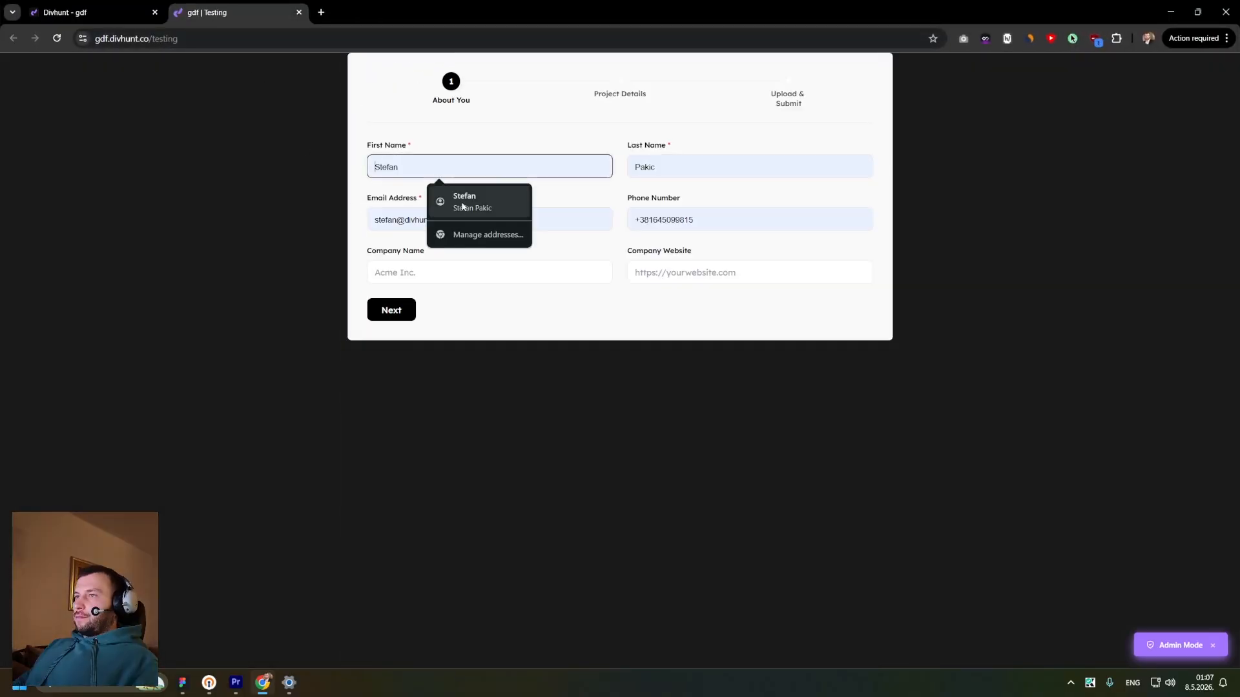
click(467, 204)
click(404, 308)
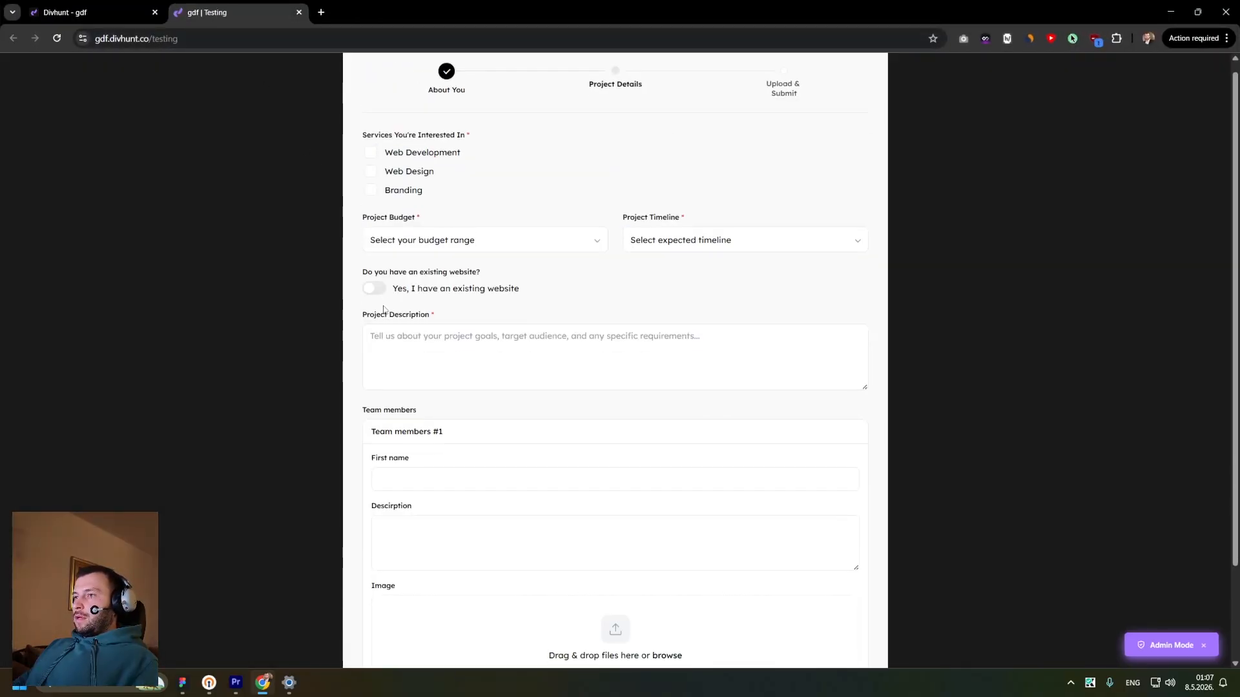
- Examine the Team members repeater and its First name and Description fields on the live form
scroll(493, 255, down, 2)
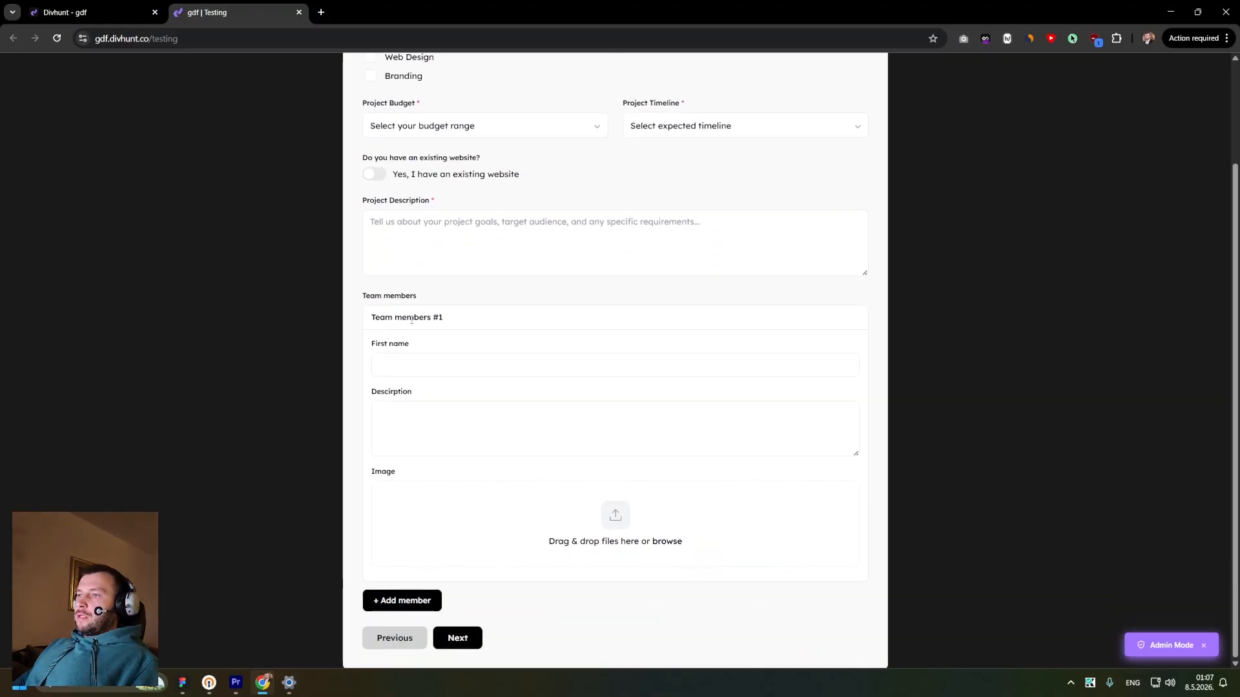
drag(431, 300, 362, 297)
drag(447, 317, 376, 317)
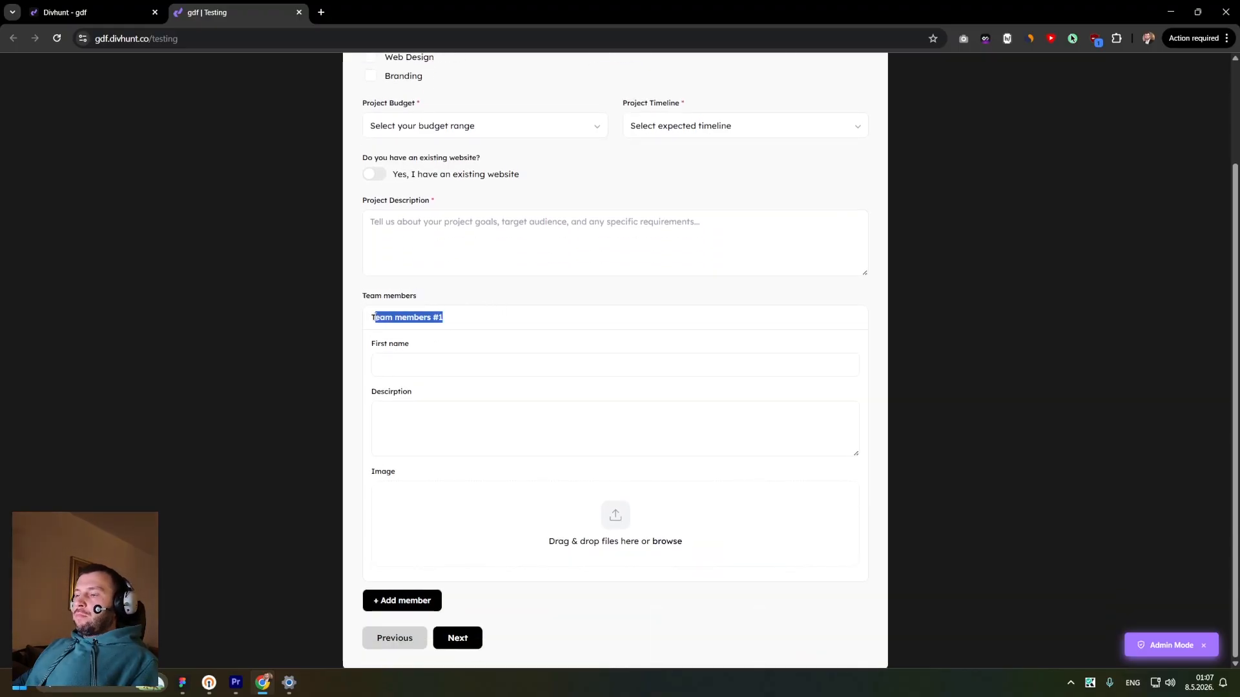
click(406, 366)
click(417, 411)
click(412, 354)
click(414, 413)
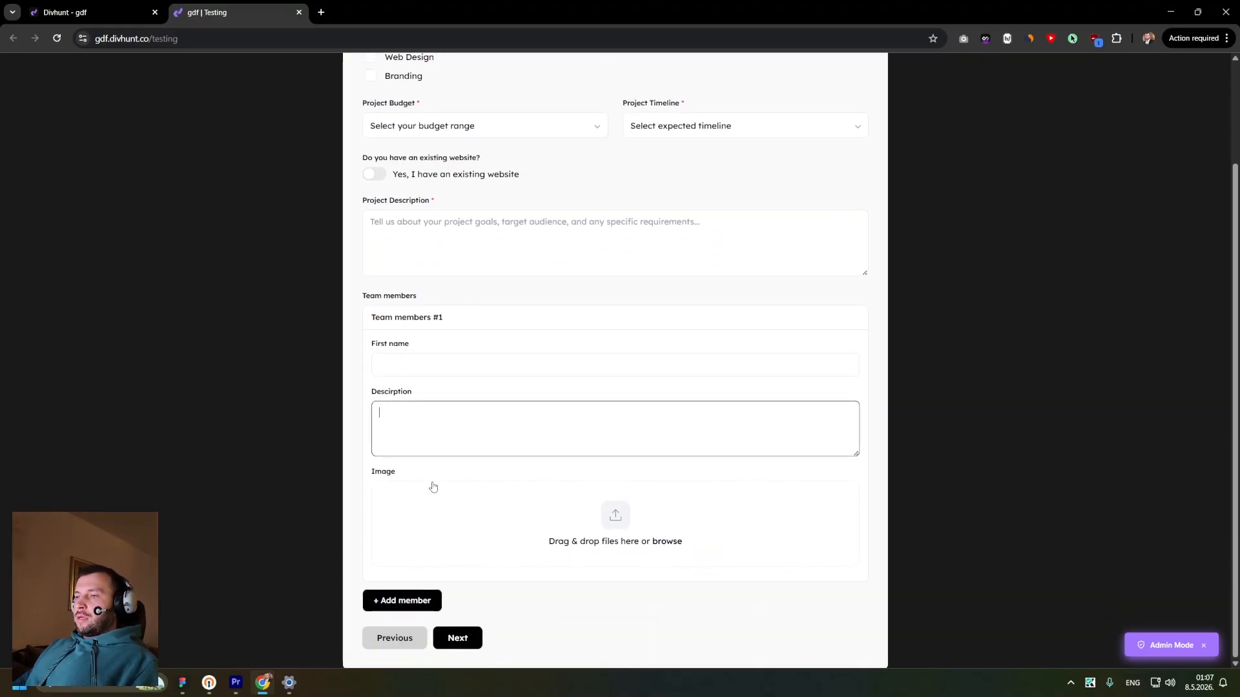
- Add extra team member entries to the repeater, then remove them again, leaving only the first entry
click(404, 601)
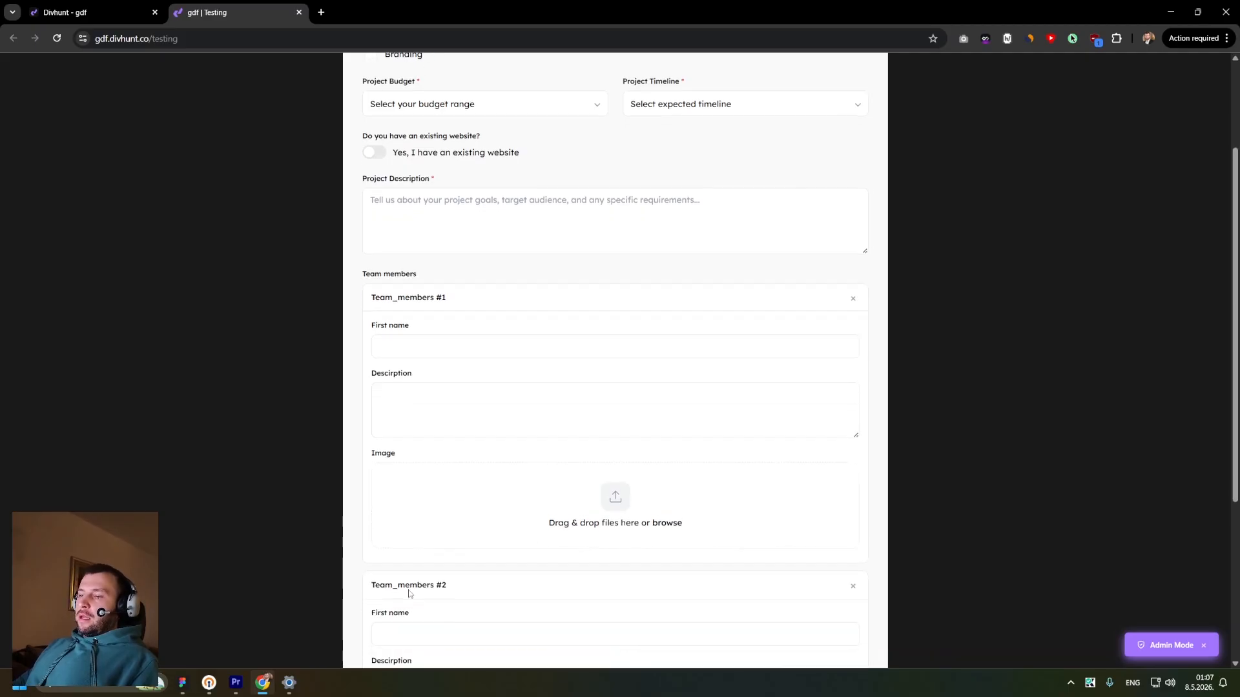
scroll(409, 593, down, 9)
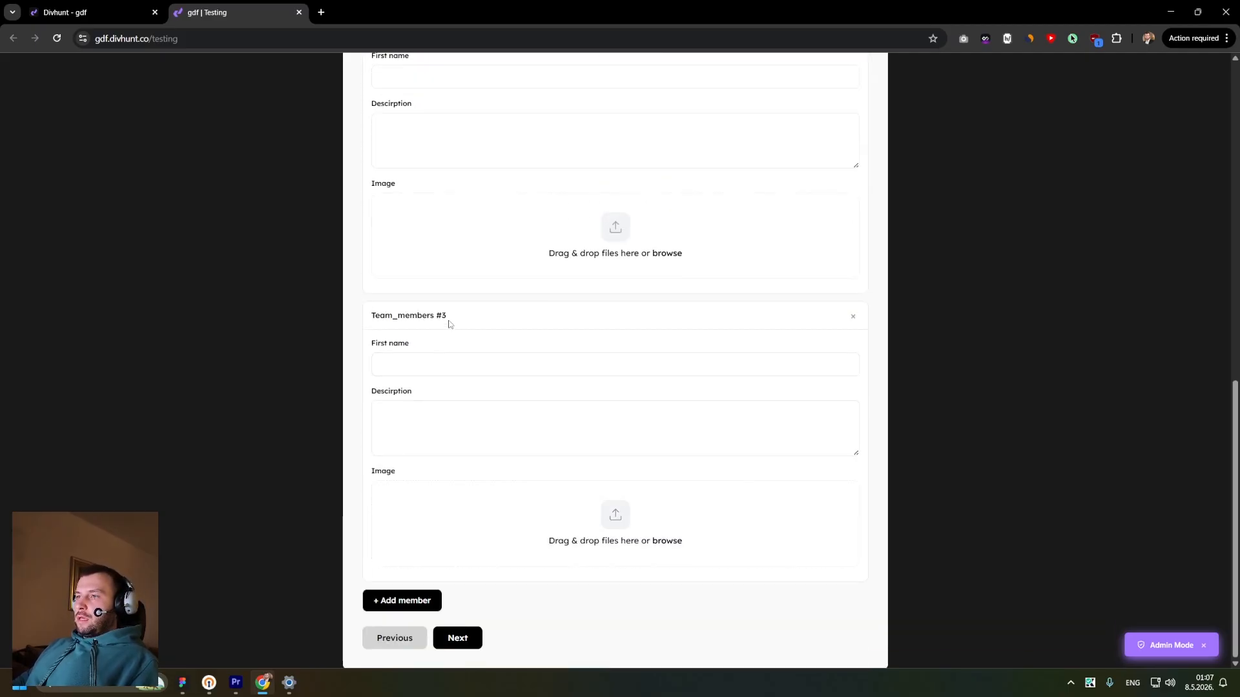
drag(449, 323, 369, 317)
scroll(424, 161, up, 2)
drag(448, 149, 371, 147)
scroll(372, 148, down, 2)
click(853, 317)
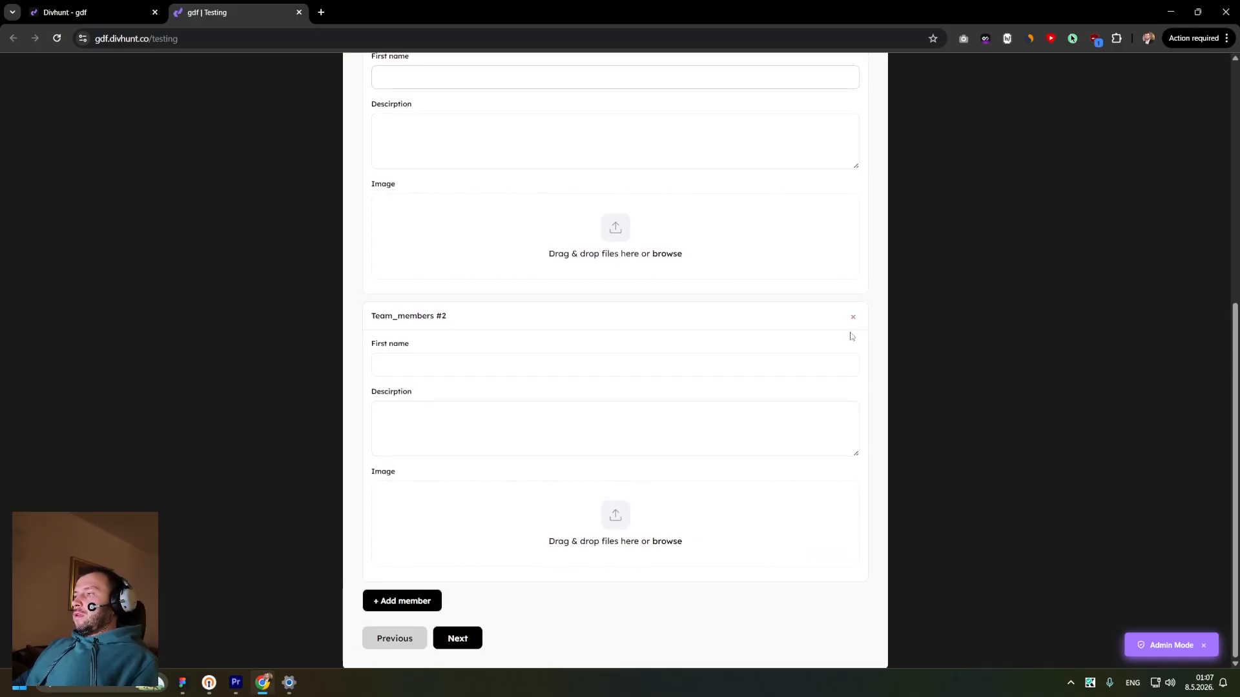
click(854, 317)
scroll(439, 310, up, 2)
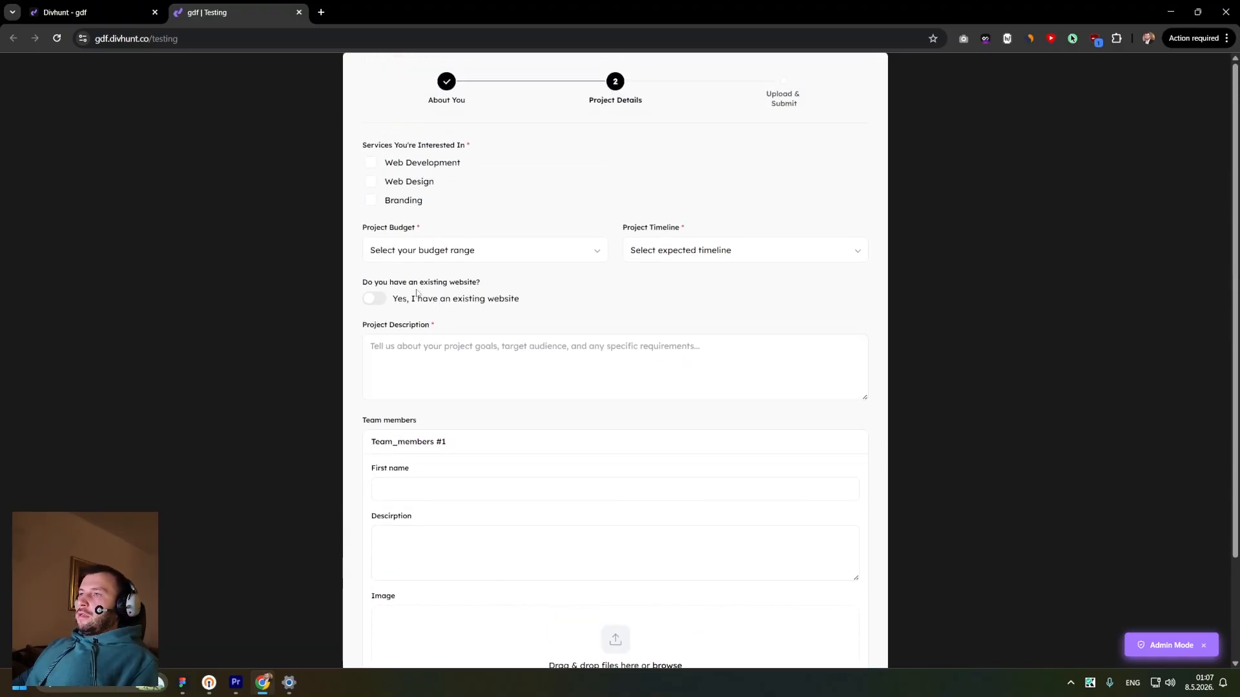
- Tick Web Development and Web Design, and choose the $5,000 – $10,000 budget and 1 – 3 months timeline
click(371, 181)
click(371, 163)
click(426, 250)
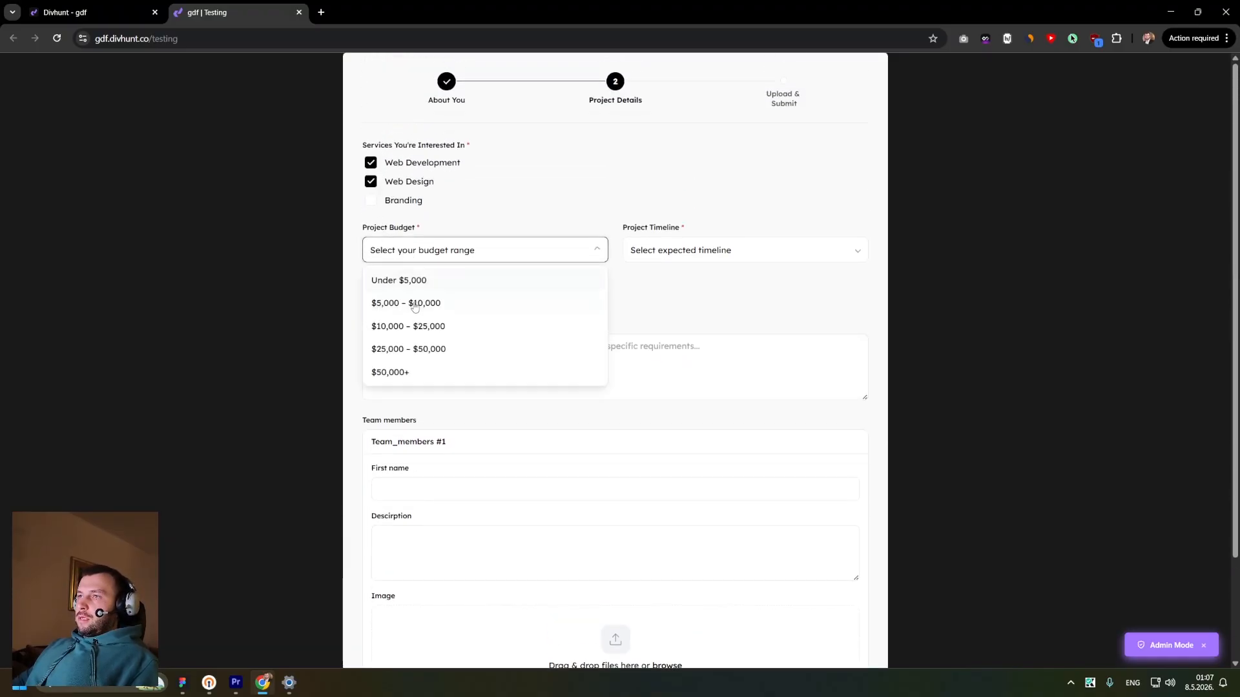
click(400, 302)
click(697, 250)
click(652, 302)
- Toggle the existing-website switch on and off, then enter gfdgdfgd as the project description
click(374, 298)
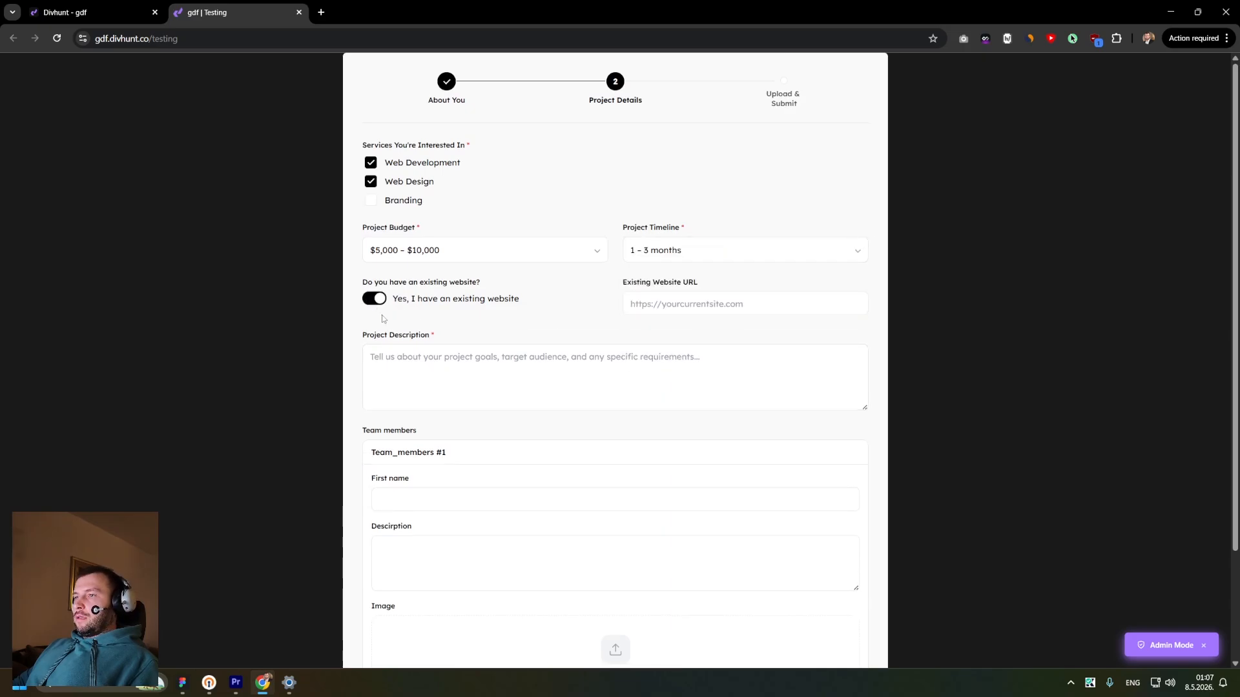
click(374, 298)
click(446, 368)
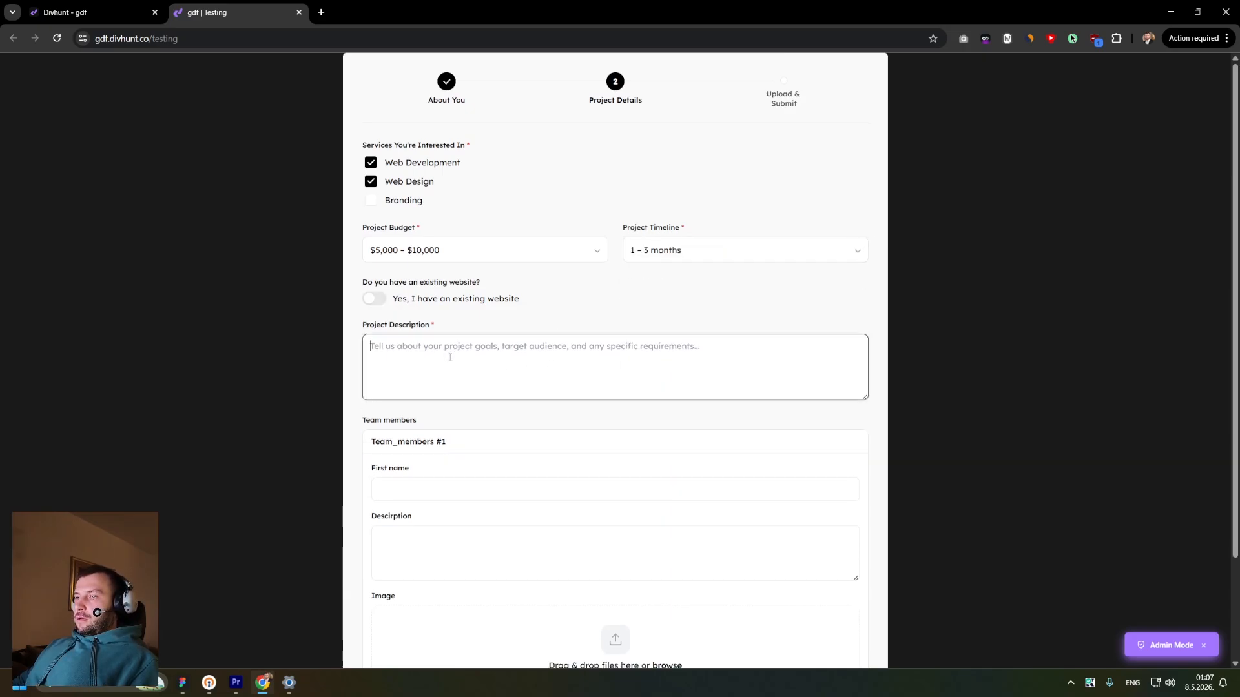
text(gfdgdfgd)
- Fill the first team member with a first name, description ikodsjfikfo and the image mailchimp-freddie-icon.svg
scroll(439, 455, down, 2)
click(439, 368)
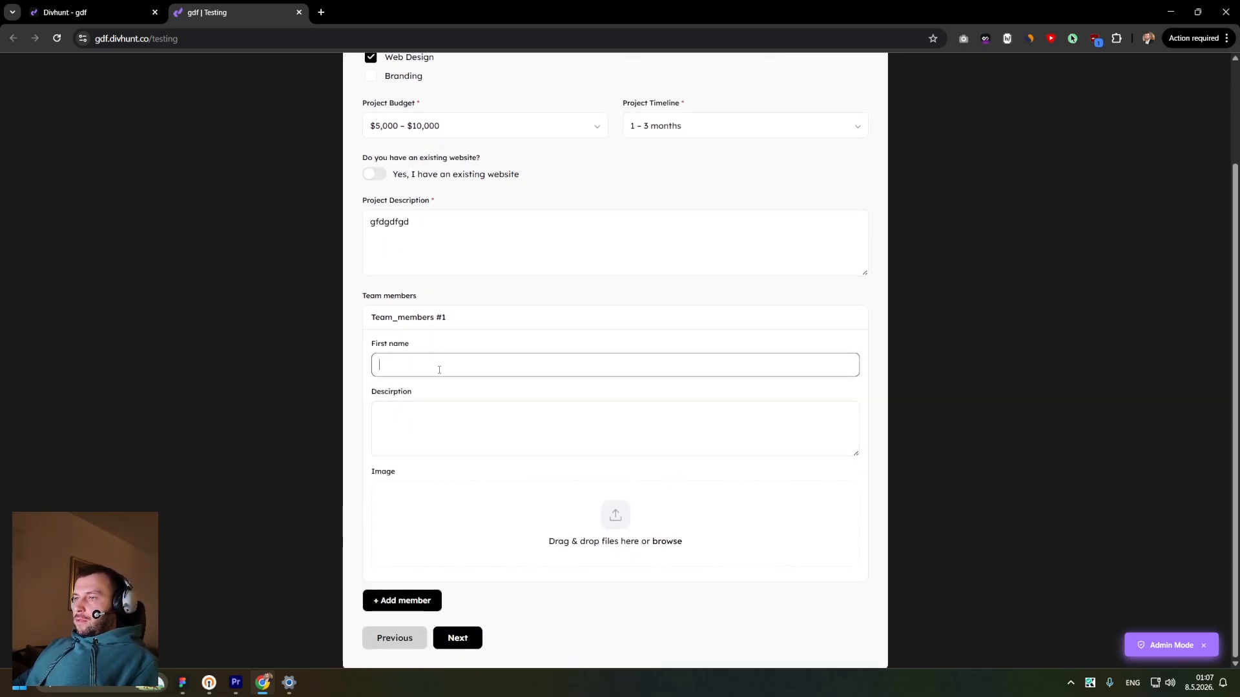
text(Stefan)
key(Tab)
text(ikodsjfikfo)
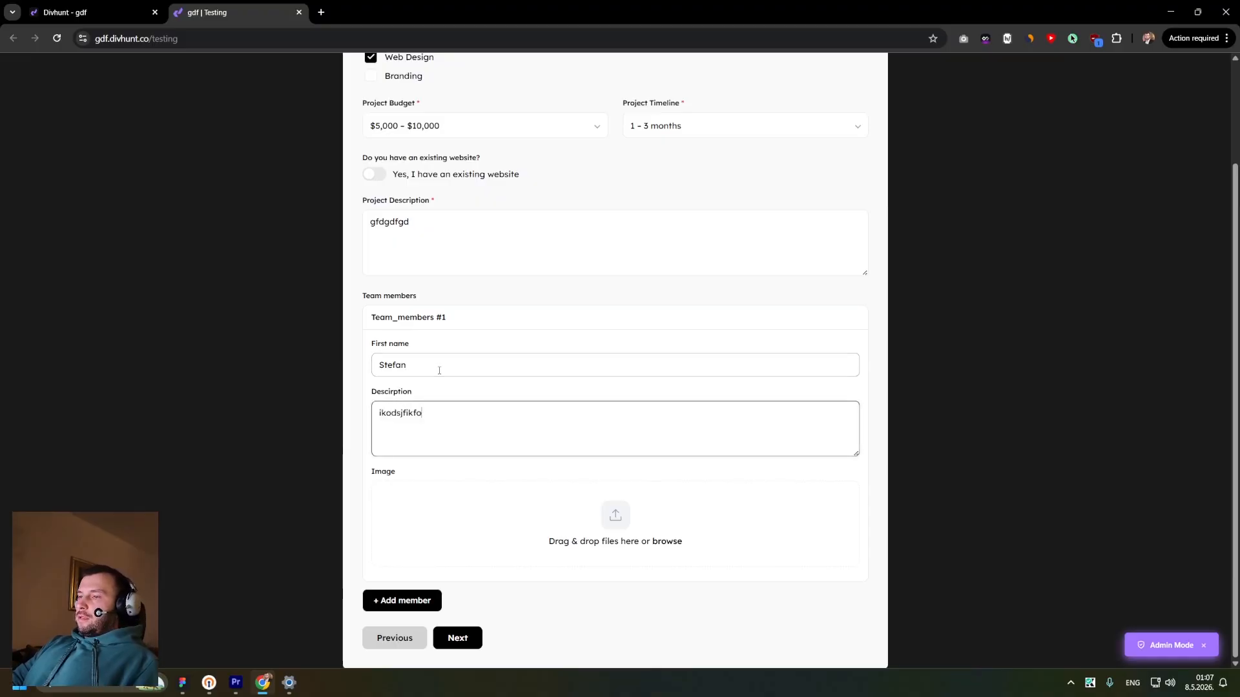
key(Tab)
click(626, 539)
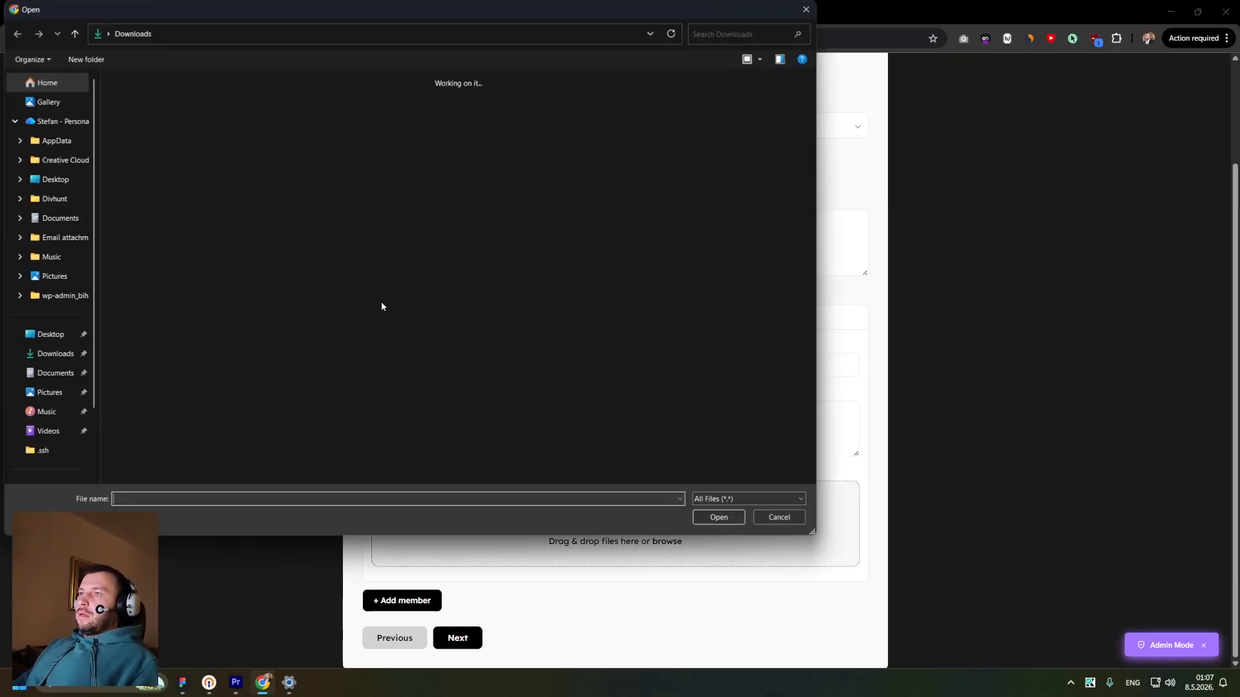
double_click(139, 120)
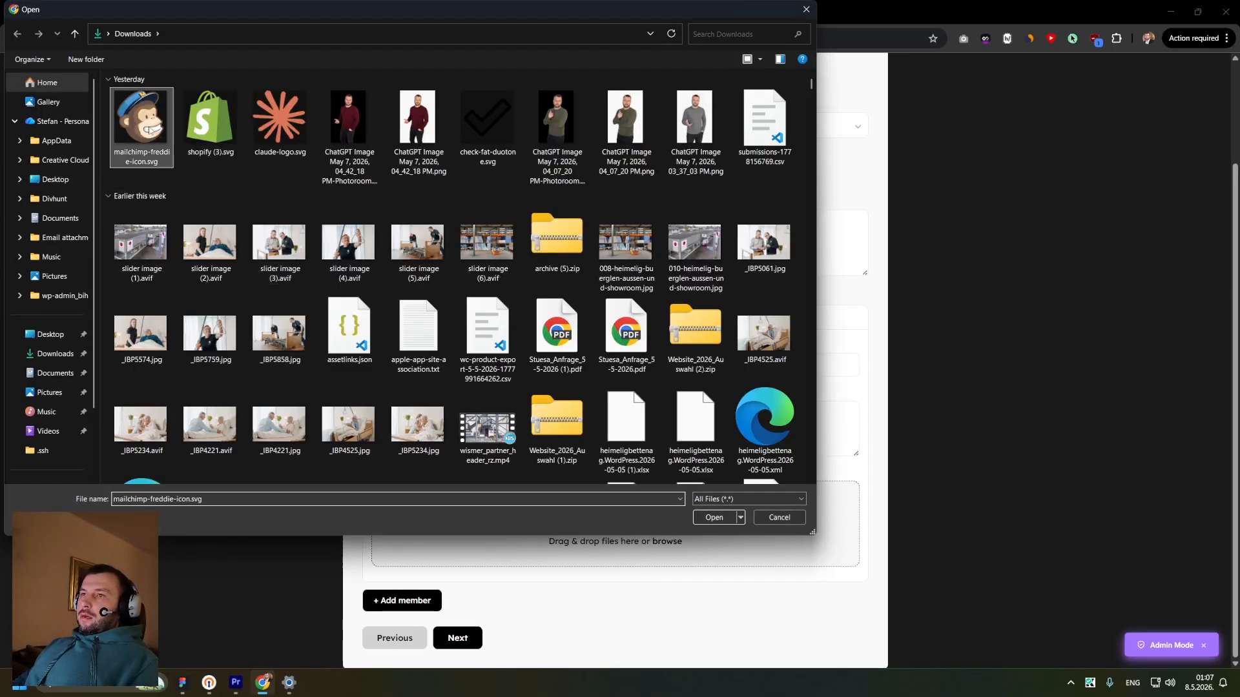
- Add a second team member and enter its first name and the description uijghfduihdf
click(408, 601)
scroll(420, 516, down, 4)
click(437, 419)
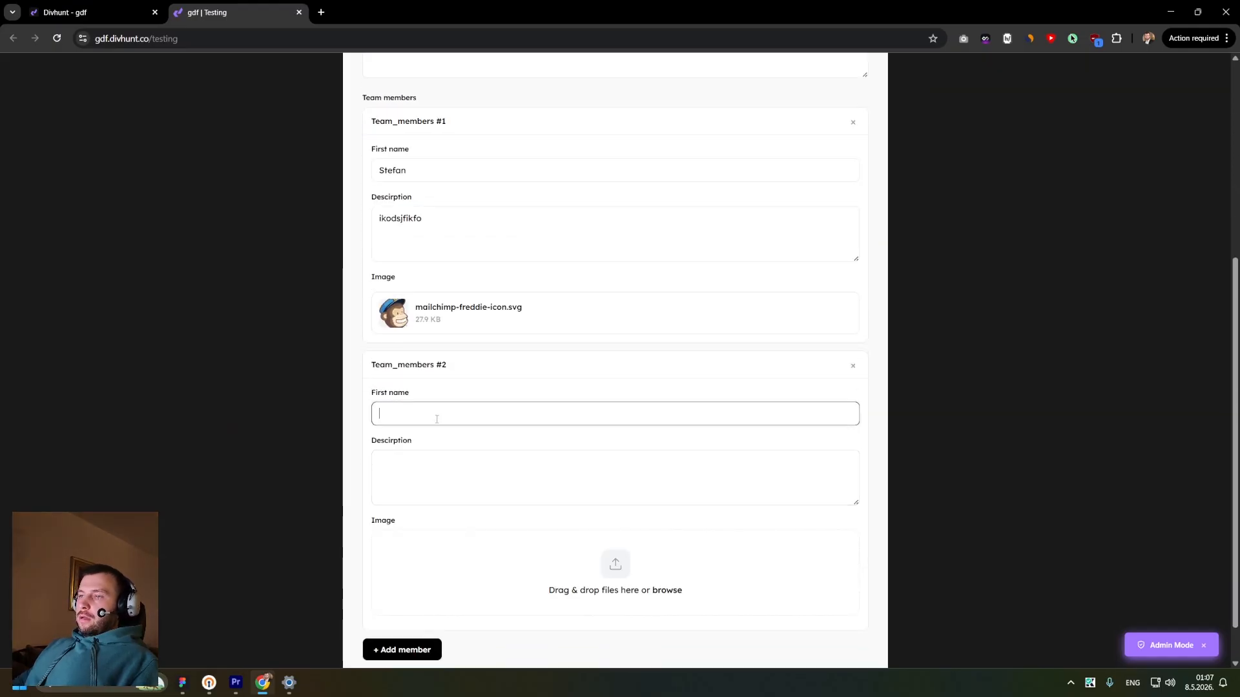
key(Tab)
text(uijghfduihdf)
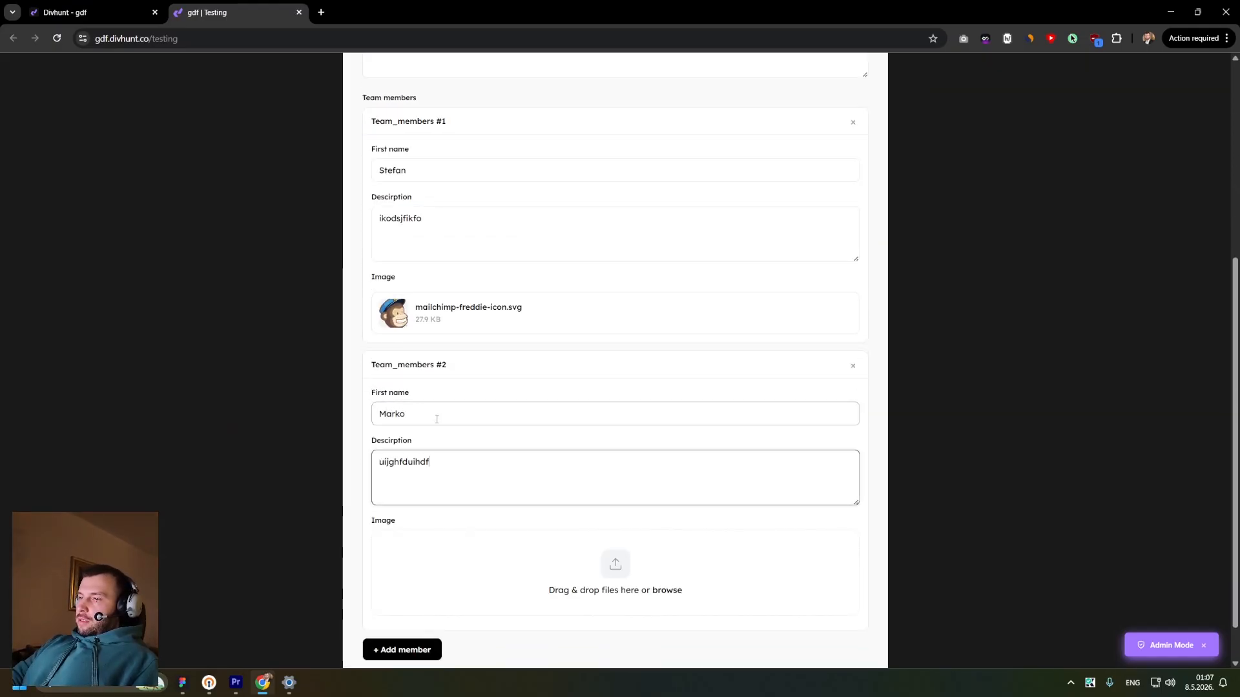
- Advance the form to the Upload & Submit step
scroll(569, 517, down, 1)
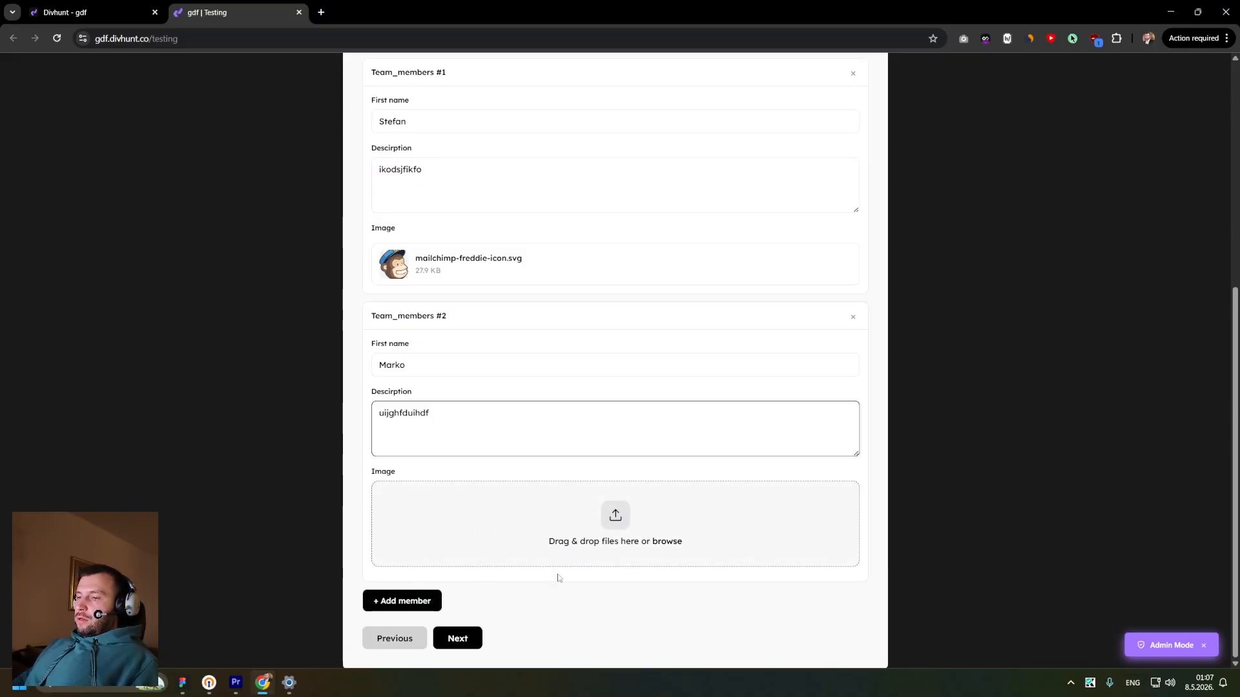
scroll(526, 574, up, 5)
scroll(491, 517, down, 5)
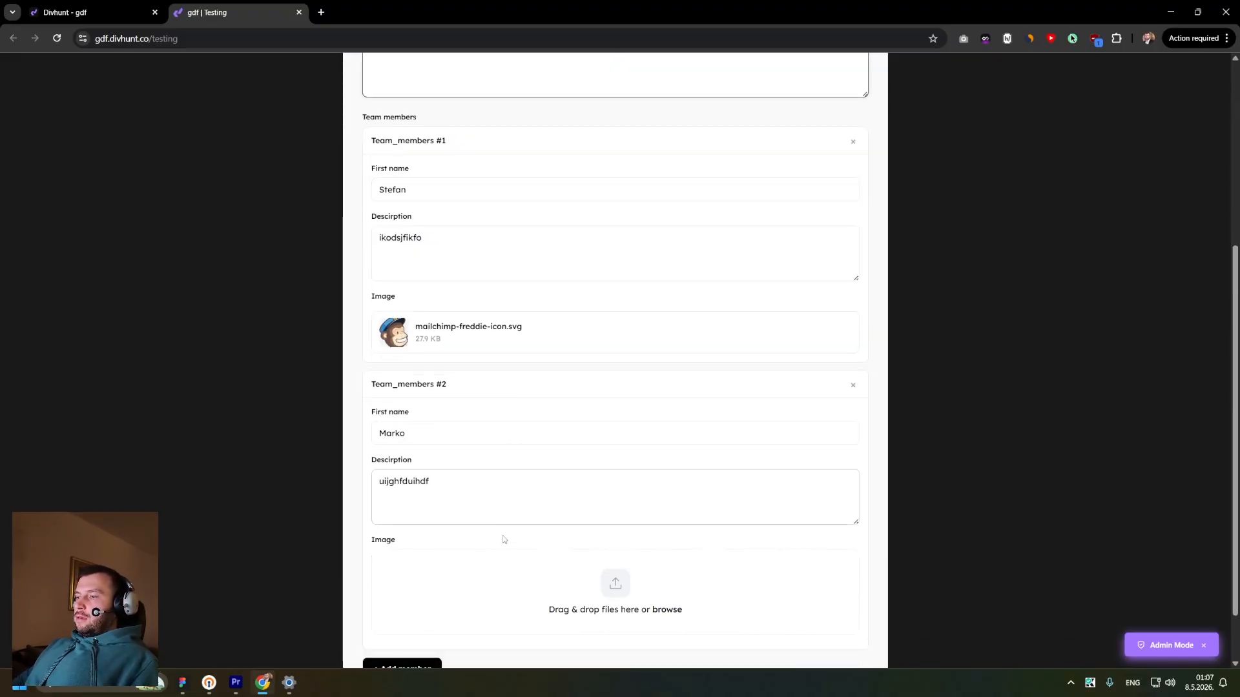
click(458, 638)
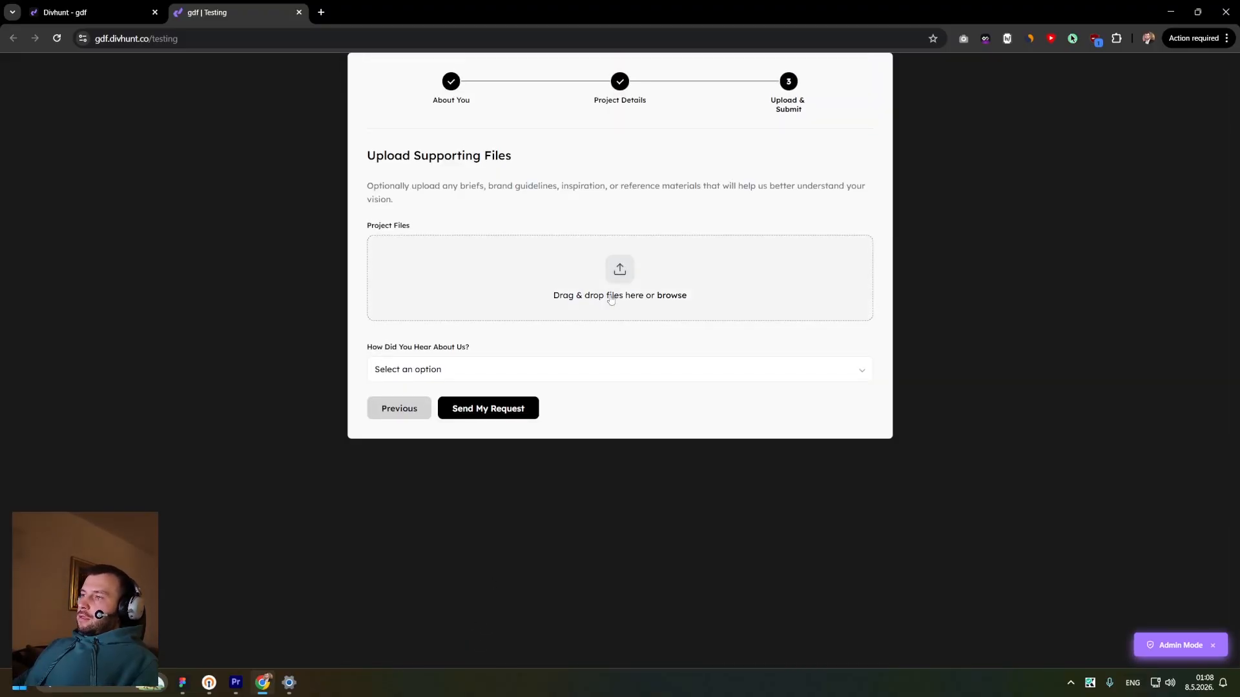
- Upload 008-heimelig-buerglen-aussen-und-showroom.jpg as a project file and choose Social Media as the referral source
click(657, 292)
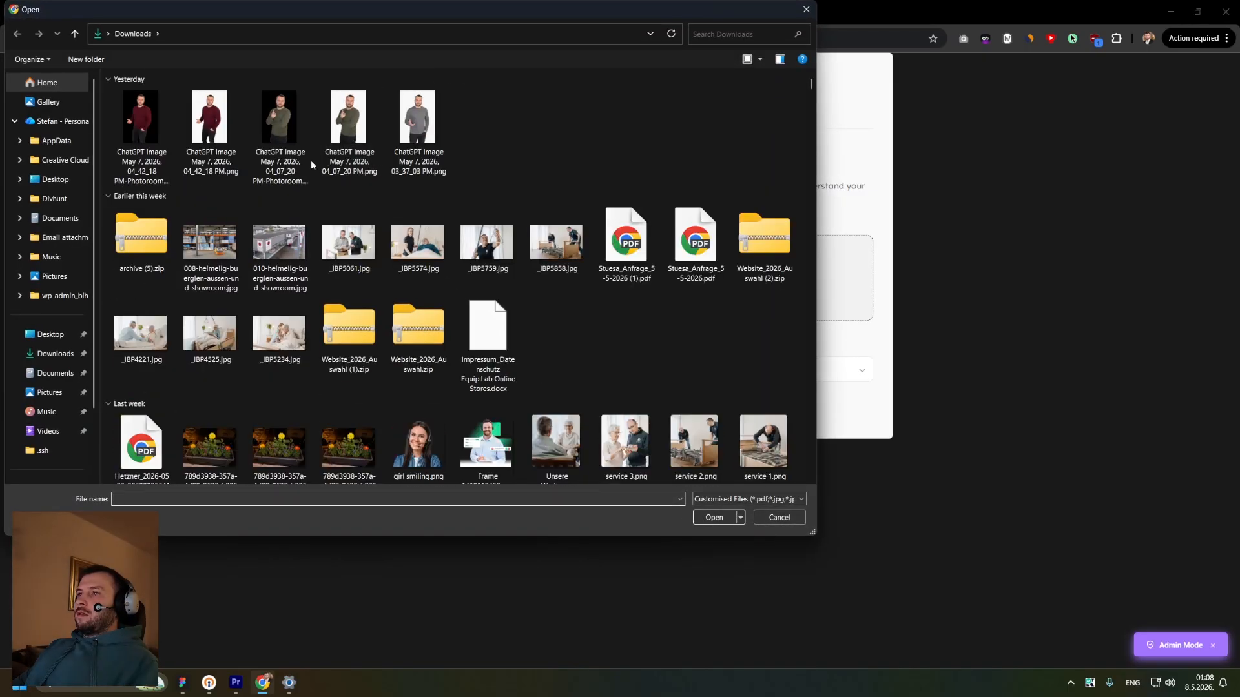
double_click(214, 249)
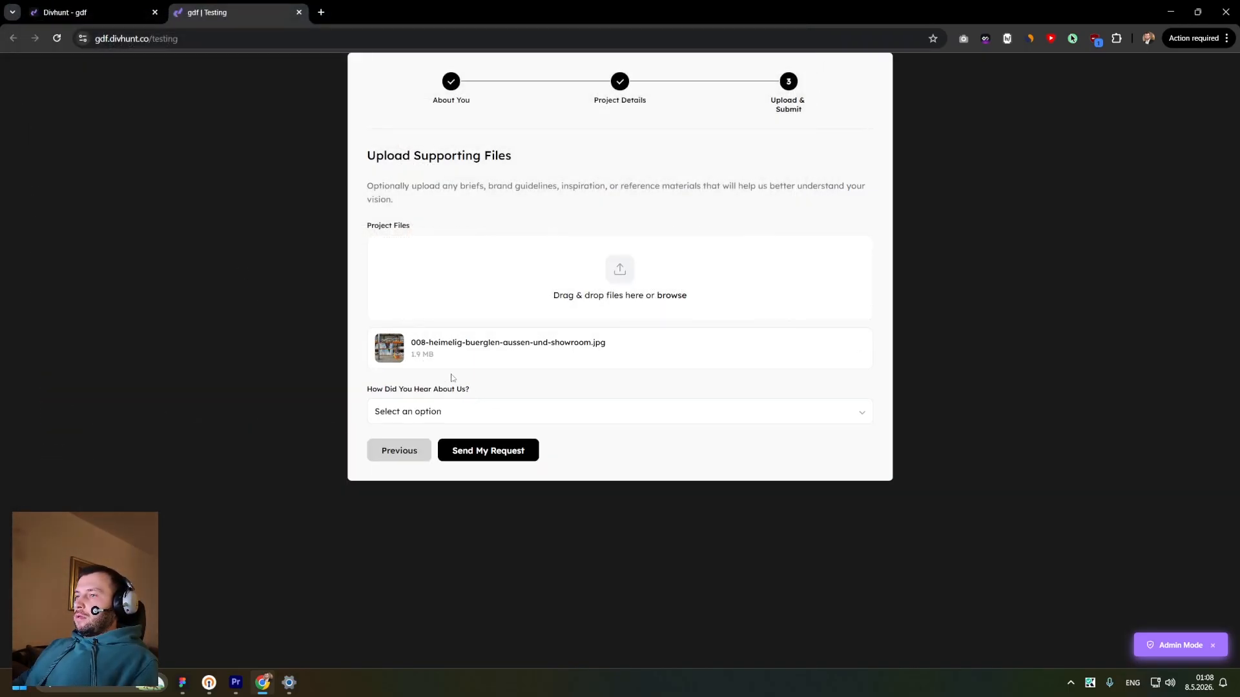
click(477, 420)
click(452, 461)
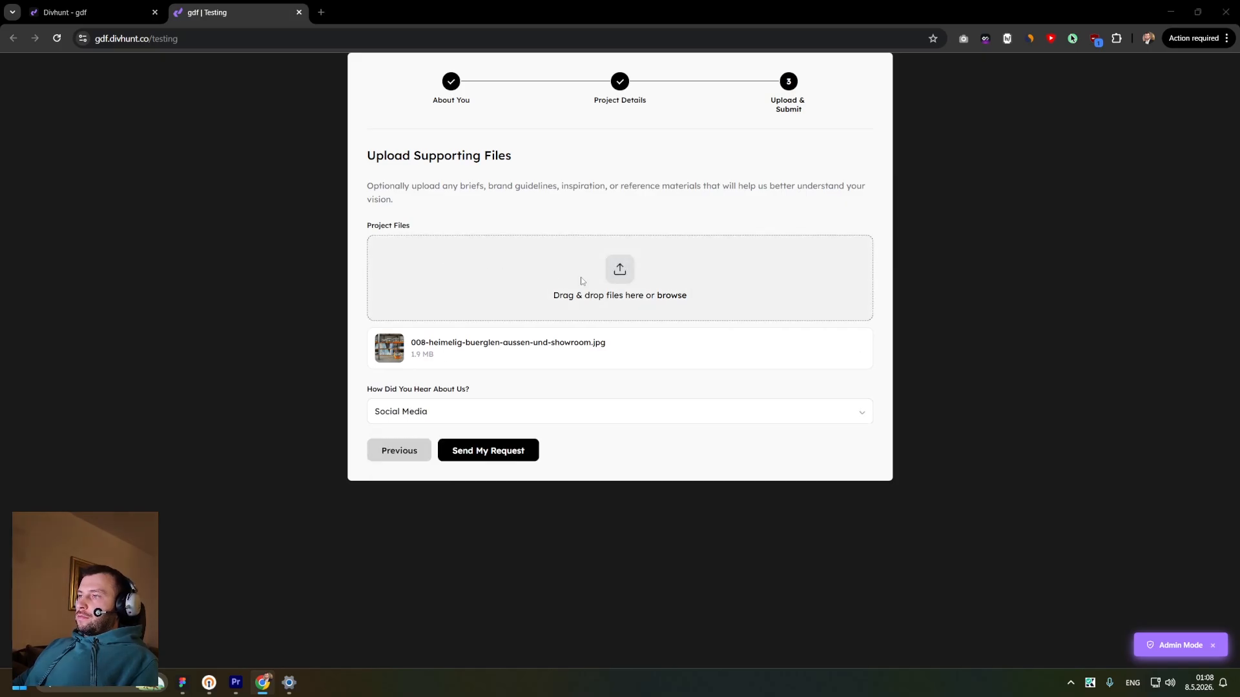
- Add _IBP5759.jpg as a second project file and submit the request
click(604, 301)
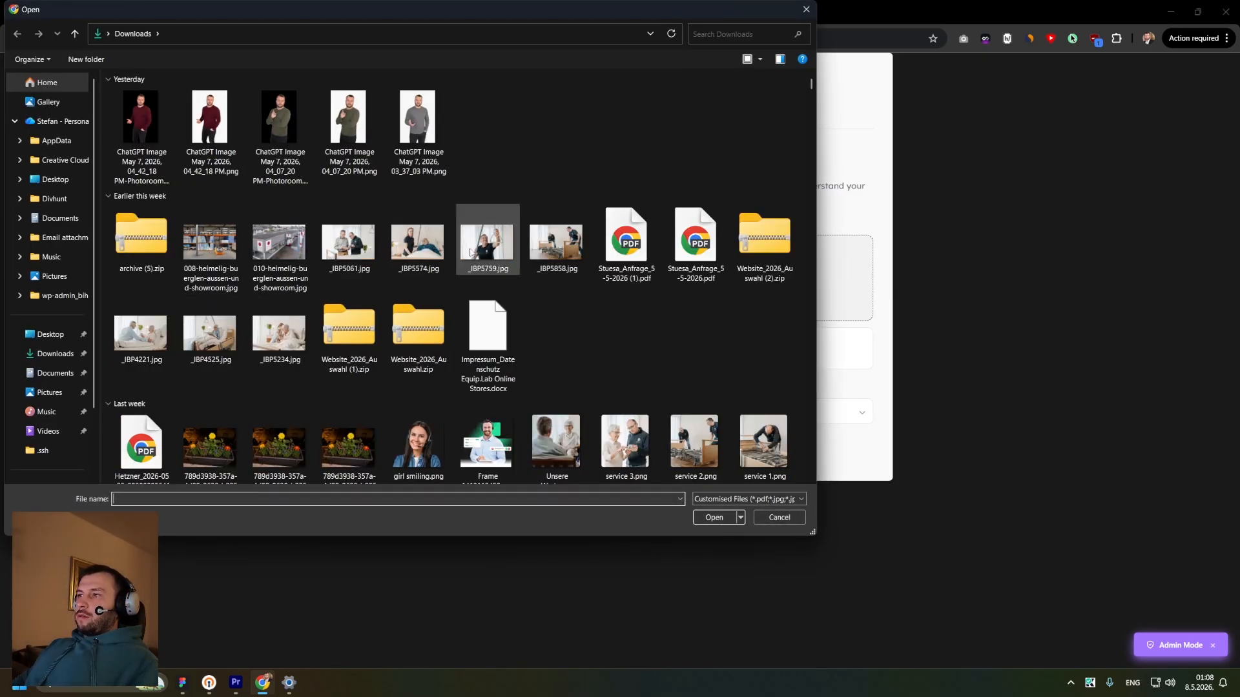
double_click(486, 248)
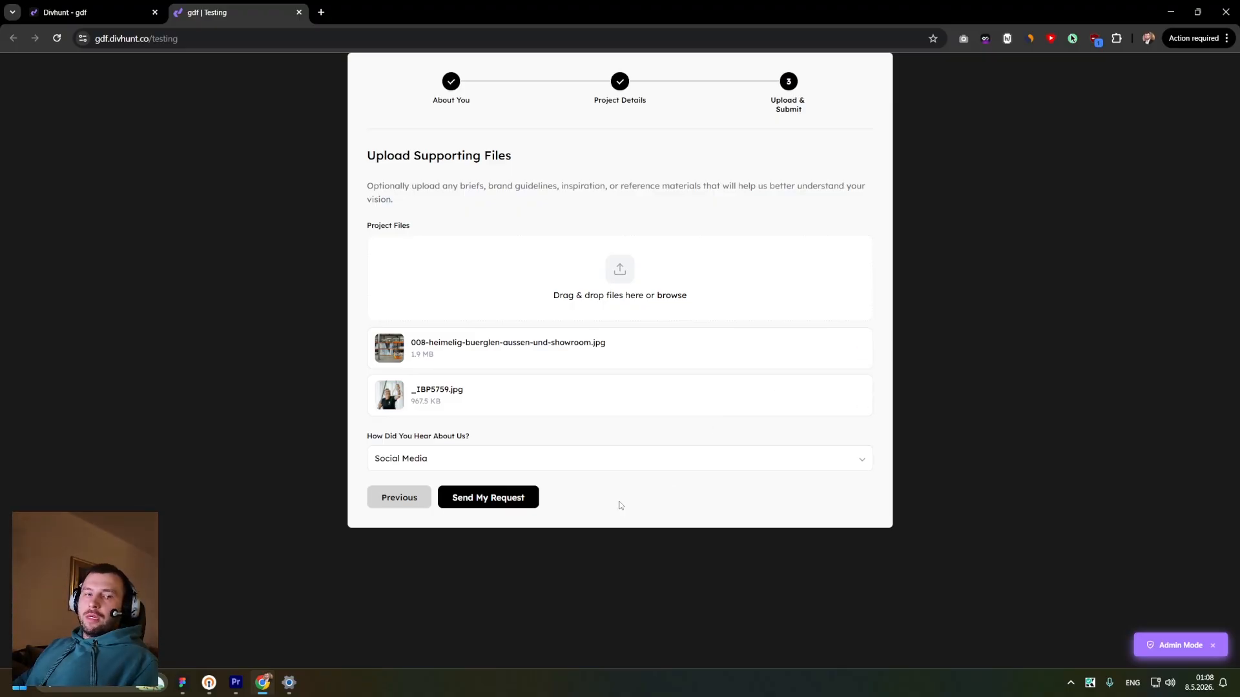
click(492, 507)
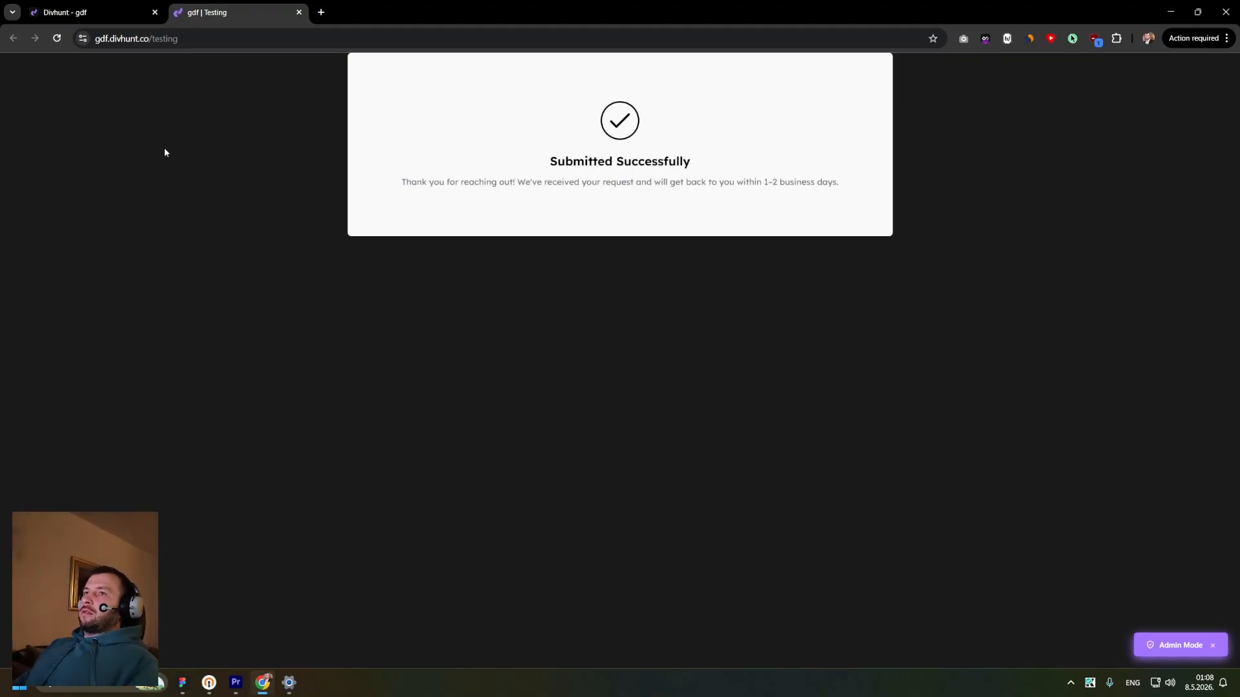
- Return to the builder tab and open the services form's submissions list
click(91, 12)
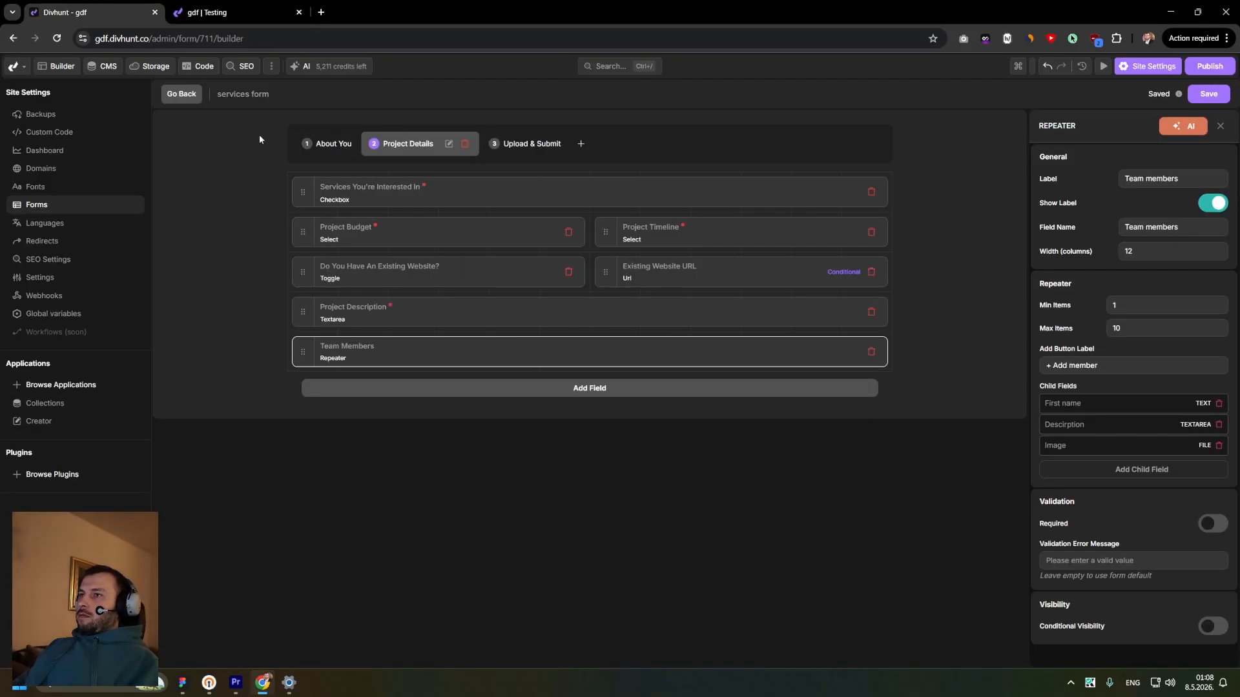
click(194, 98)
click(498, 188)
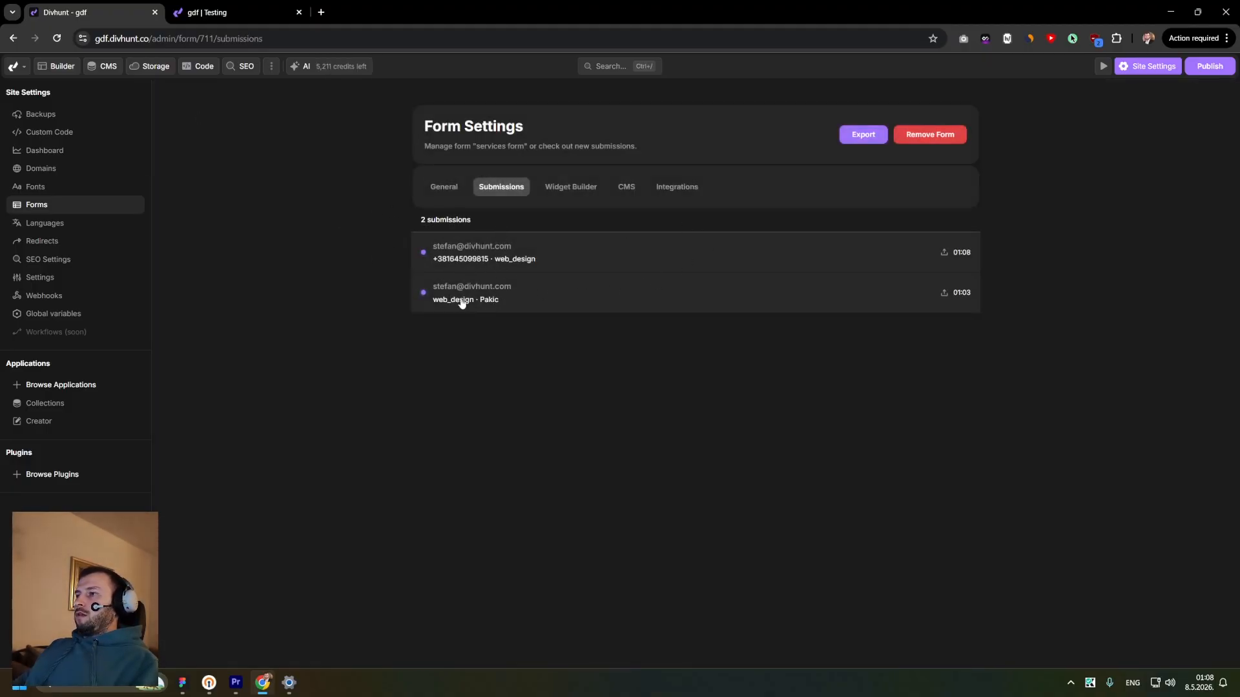
- Inspect the earlier submission's fields and open its attached project file
click(461, 303)
scroll(487, 322, down, 2)
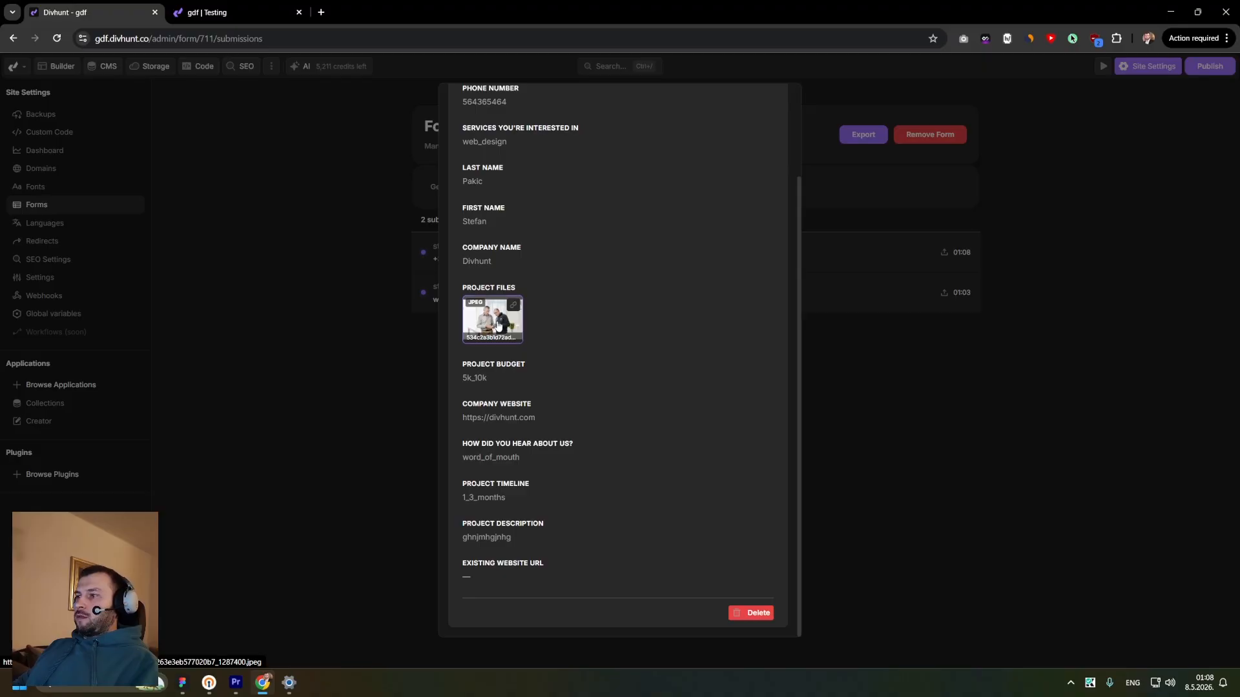
click(514, 307)
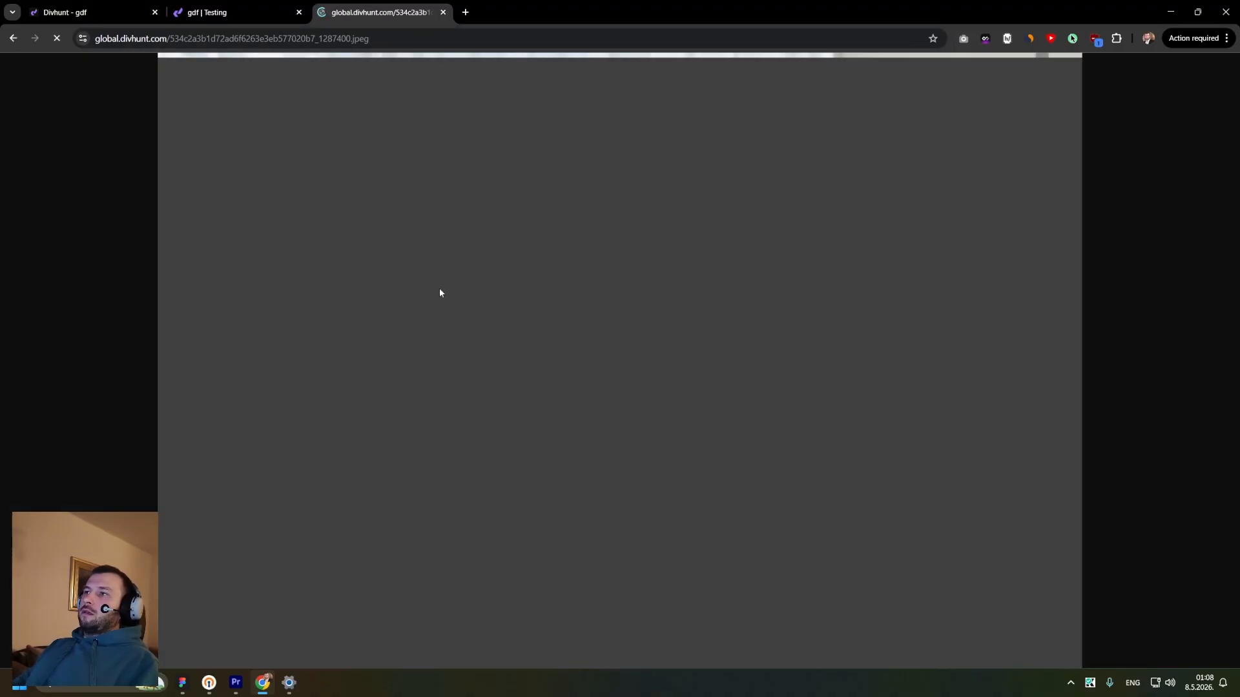
key(ctrl+w)
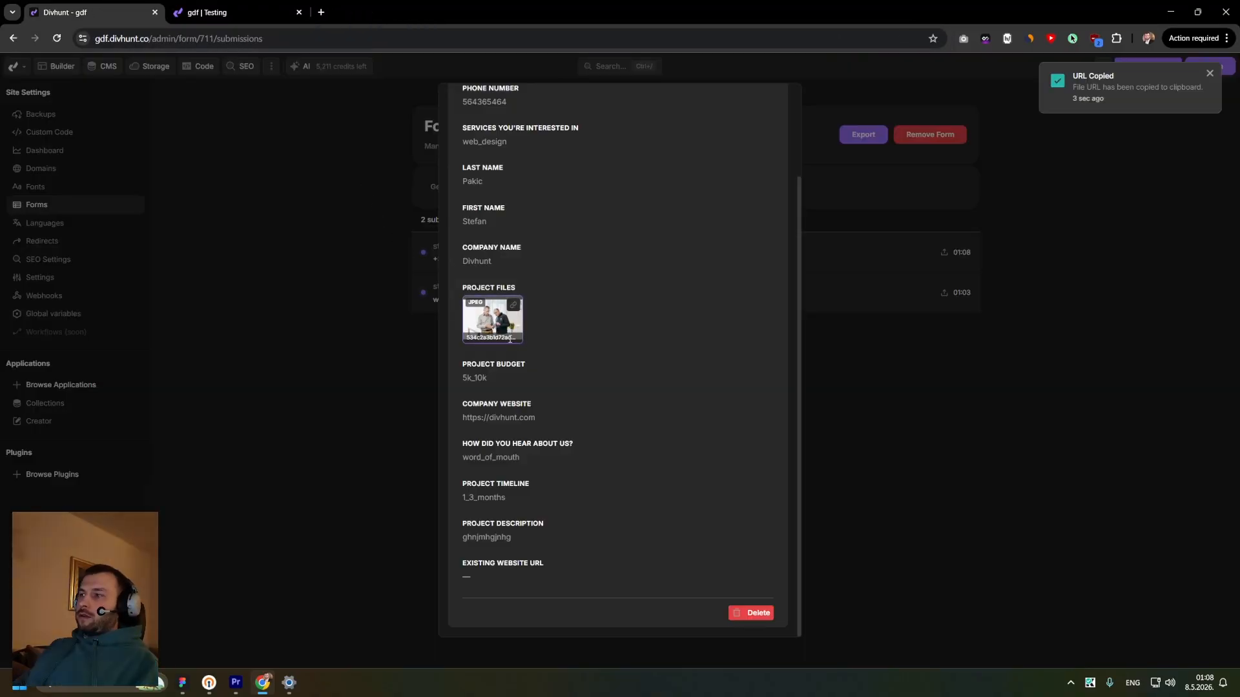
scroll(678, 409, up, 3)
click(838, 429)
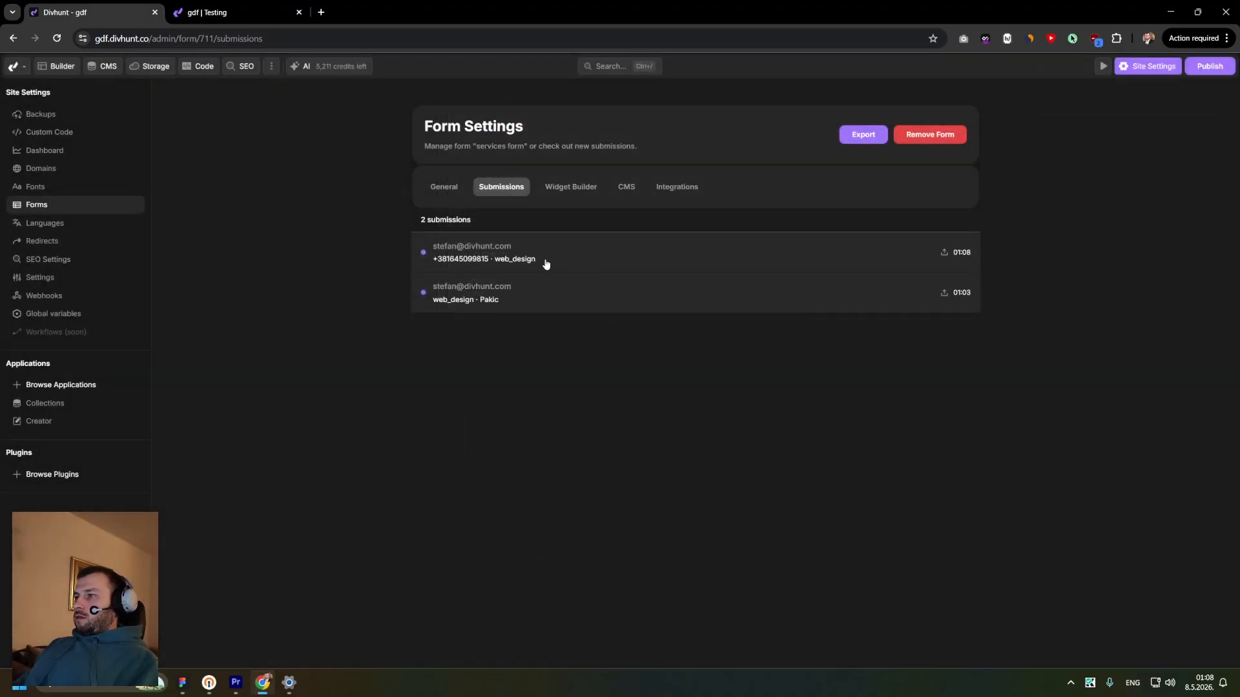
- Review the newest submission's details, including its team member entries and project files
click(520, 265)
scroll(532, 306, down, 10)
scroll(555, 306, up, 10)
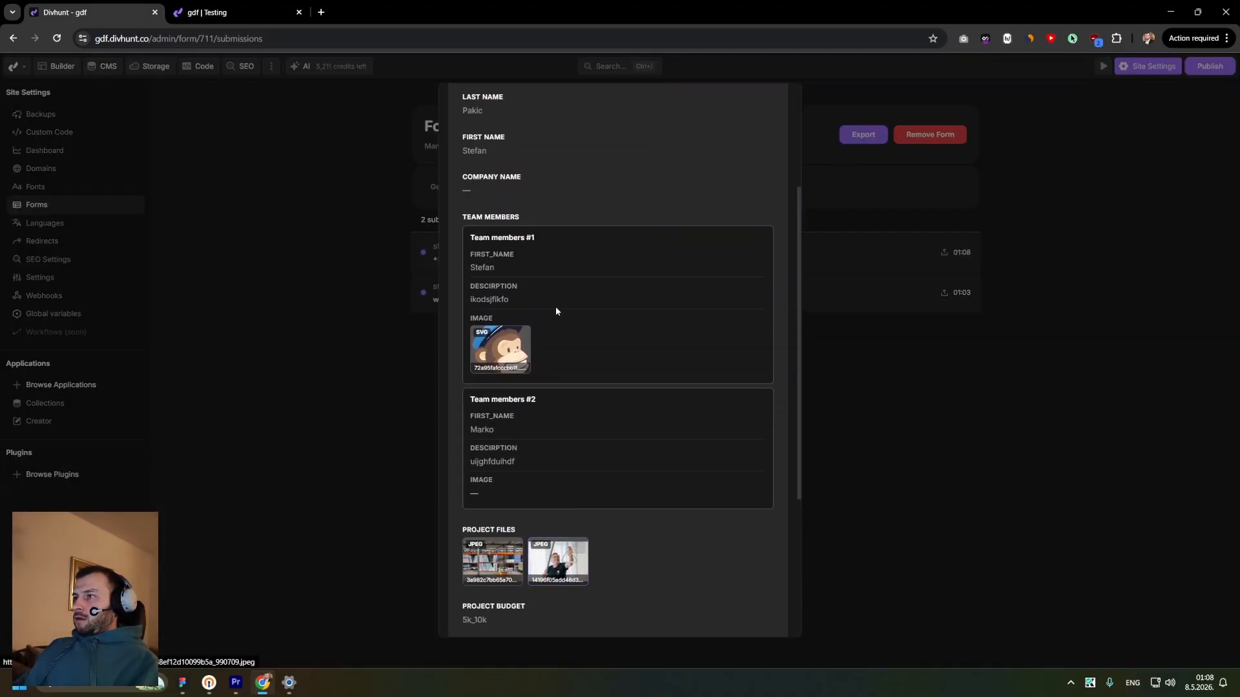
scroll(537, 219, down, 5)
scroll(529, 226, up, 3)
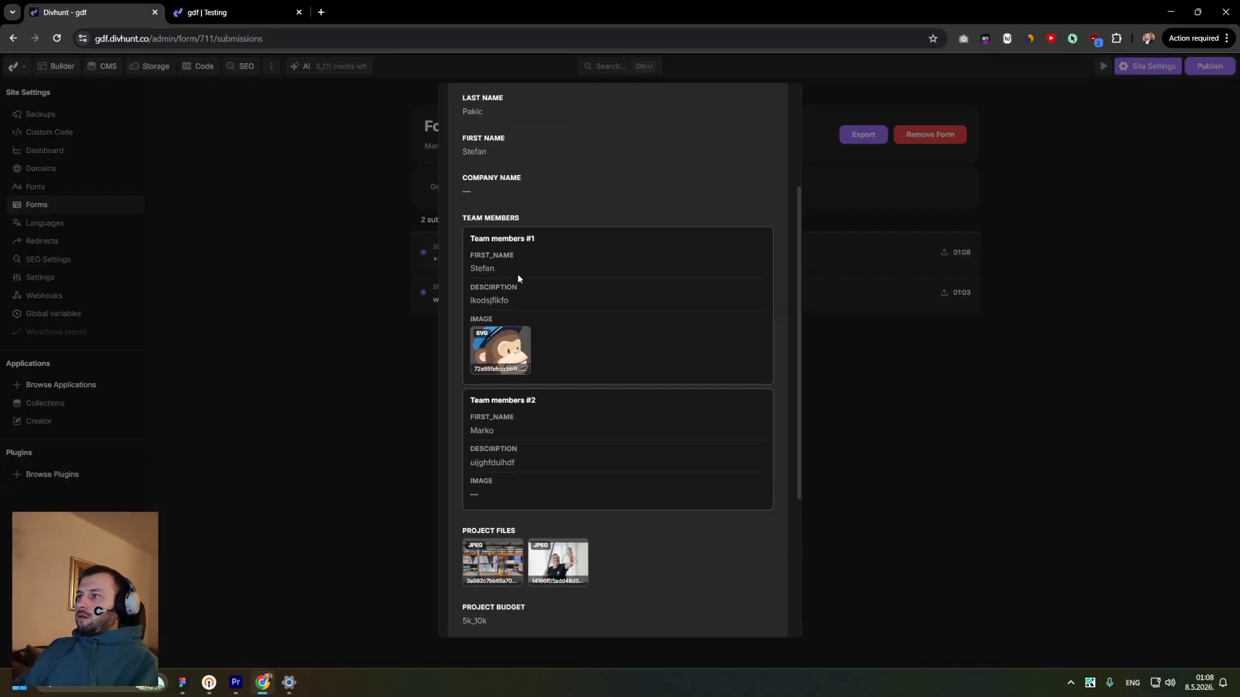
drag(500, 287, 505, 288)
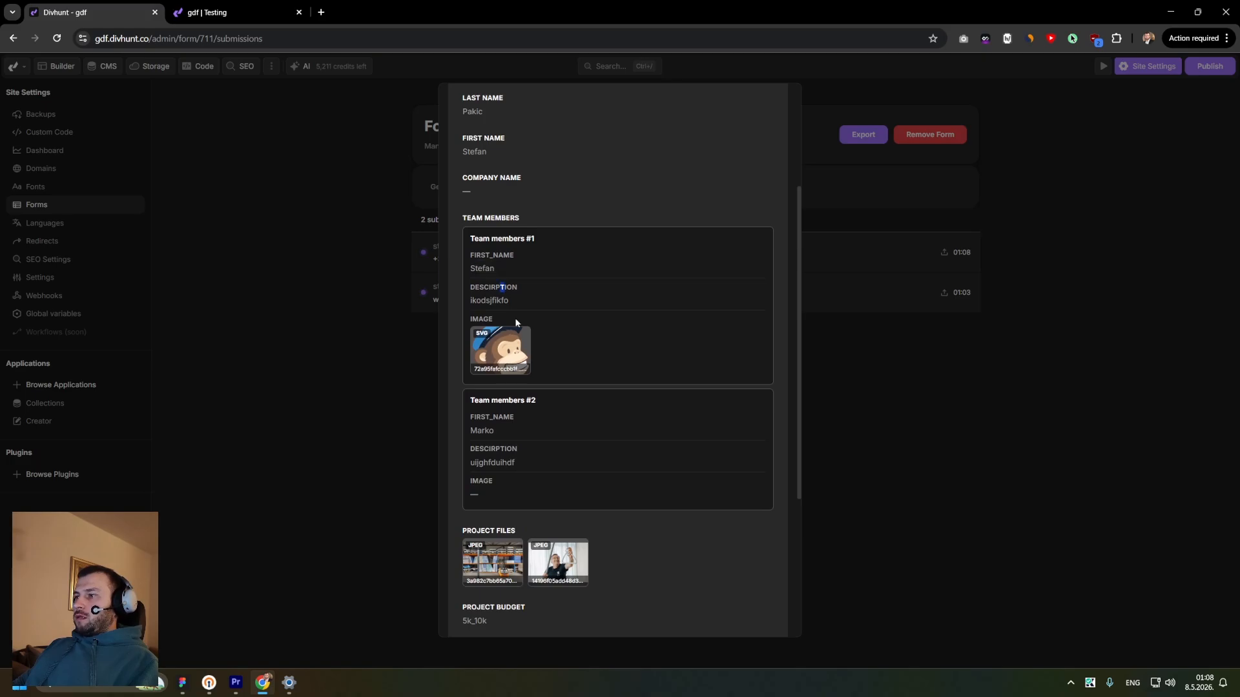
drag(472, 310, 536, 345)
click(536, 345)
scroll(501, 387, down, 3)
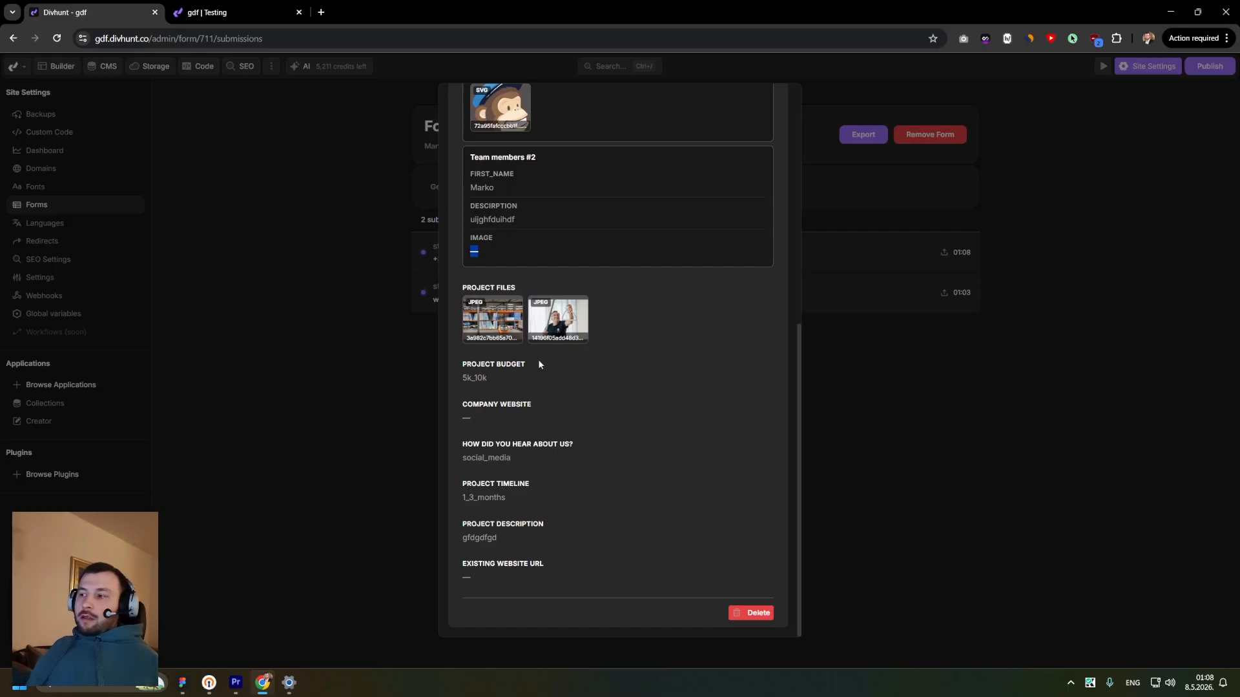
scroll(556, 342, up, 7)
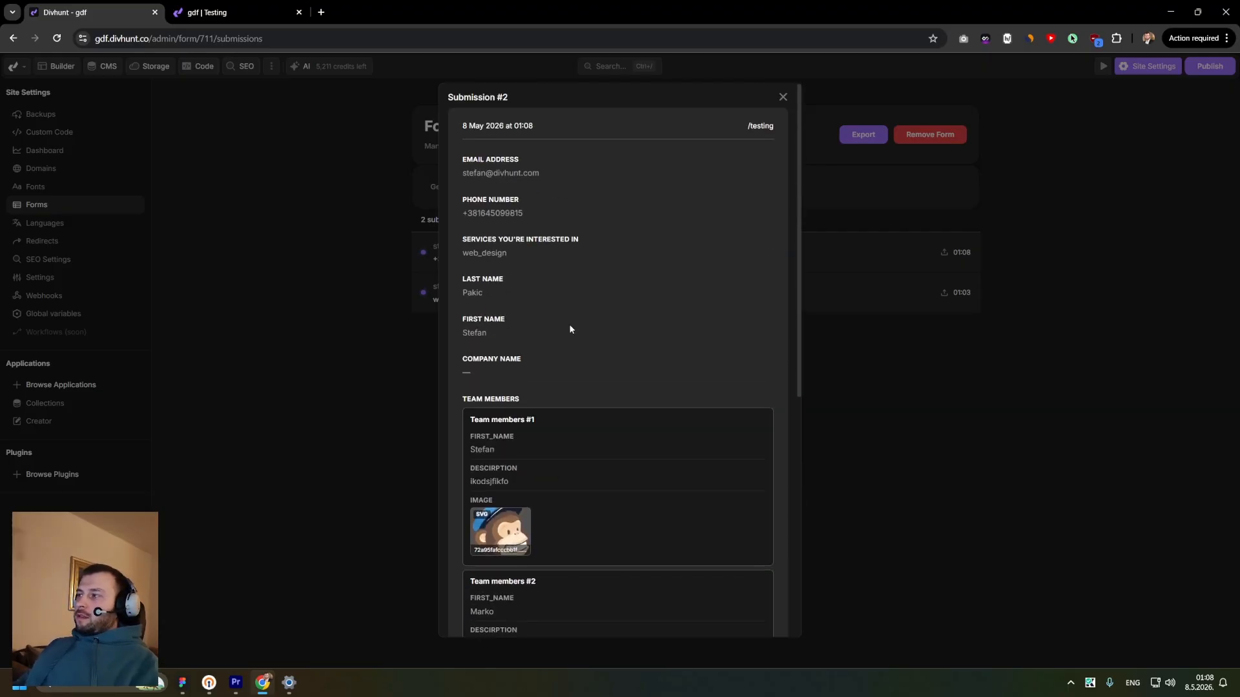
click(782, 100)
- Open the services form's widget builder and browse the available field types in the Add Field list
click(574, 187)
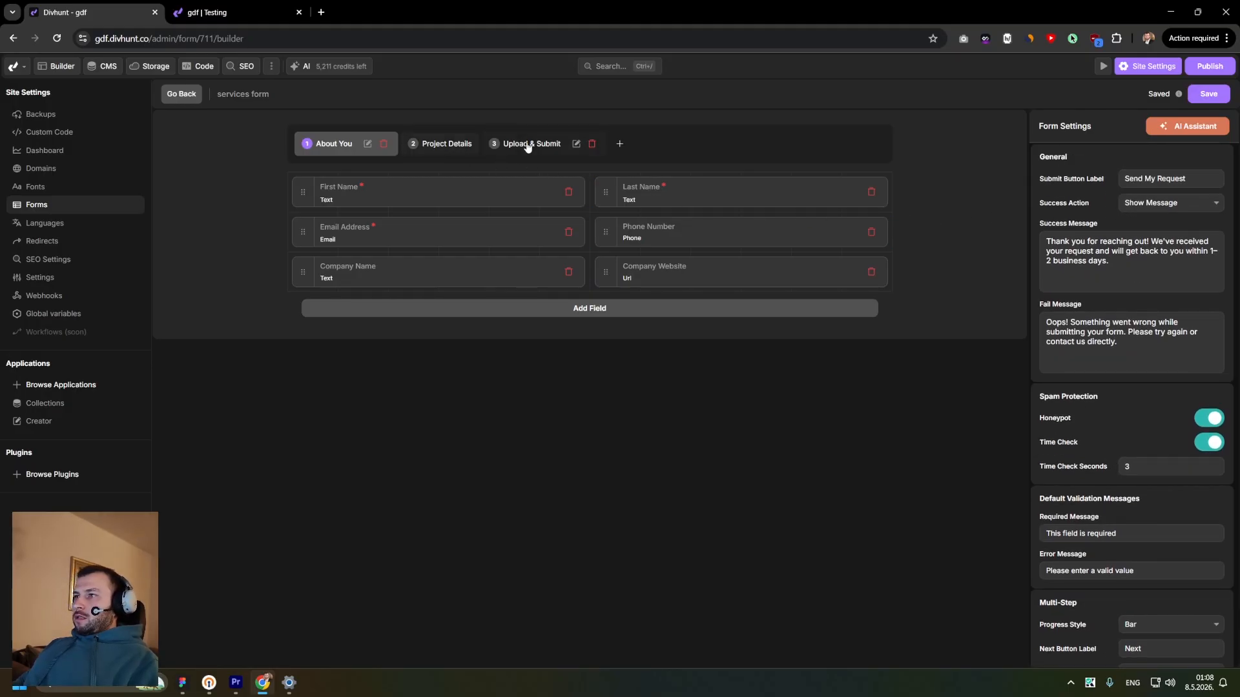
click(587, 309)
scroll(392, 415, down, 5)
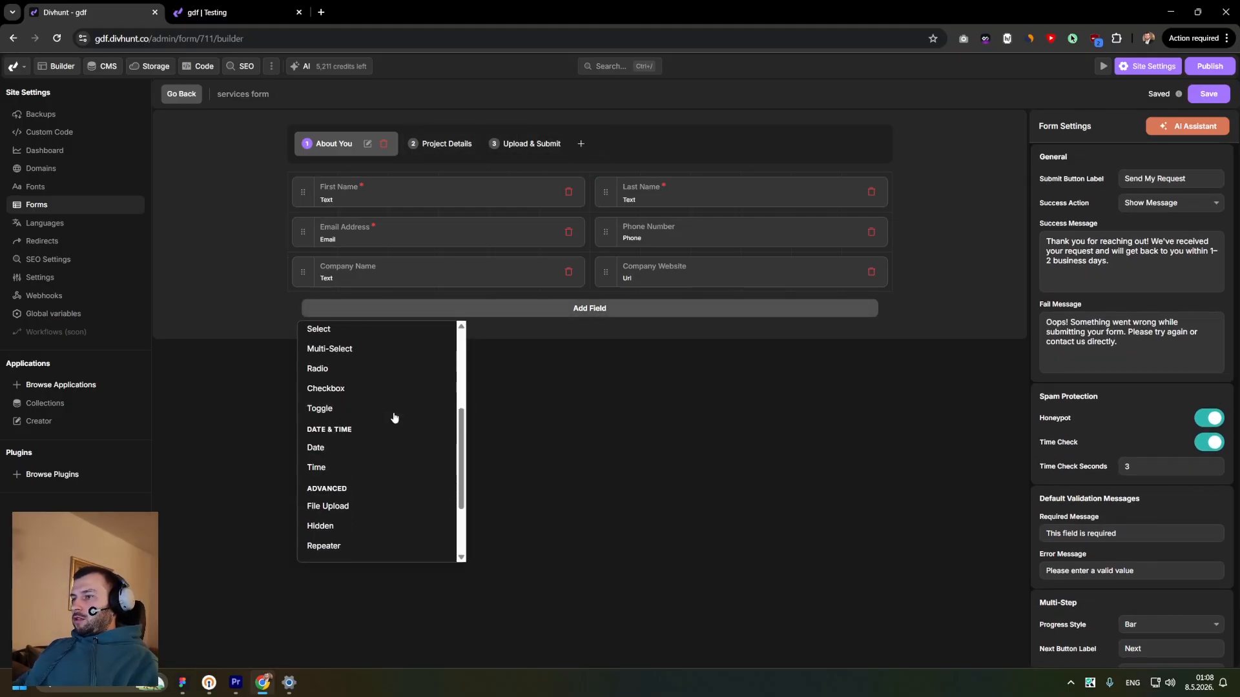
scroll(384, 421, up, 1)
scroll(384, 421, up, 4)
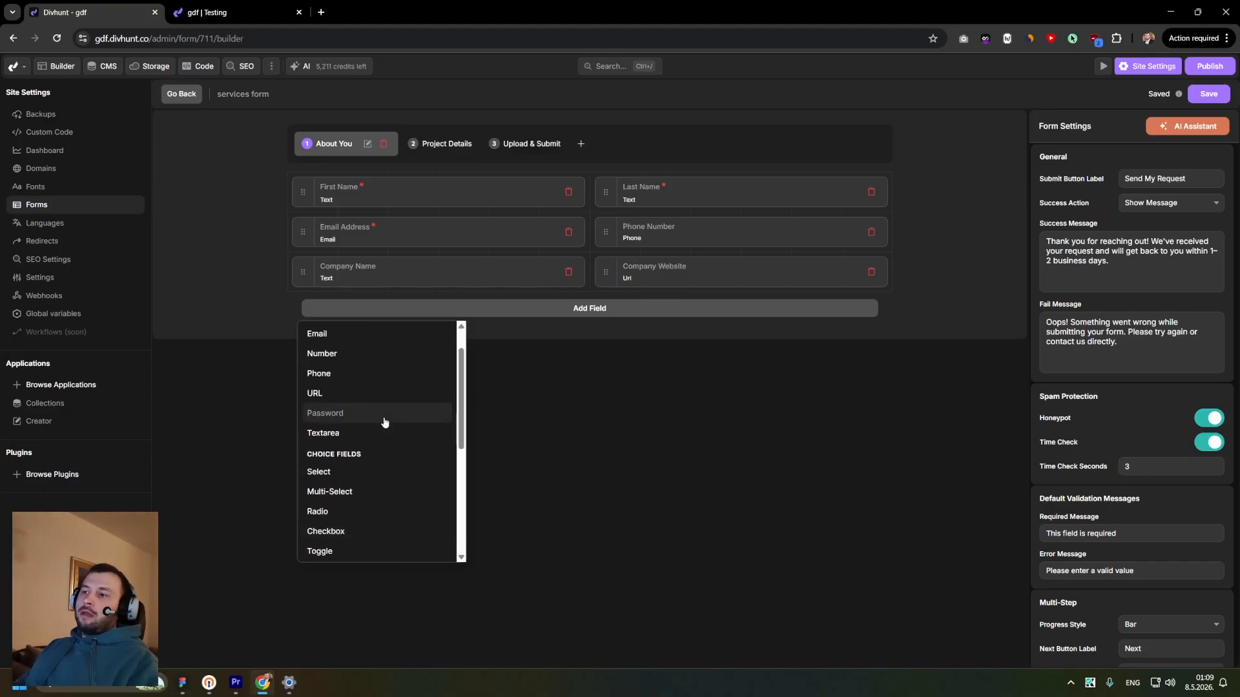
- Switch to the Testing page, reload it, and focus then leave the First Name field to check its required validation
click(220, 13)
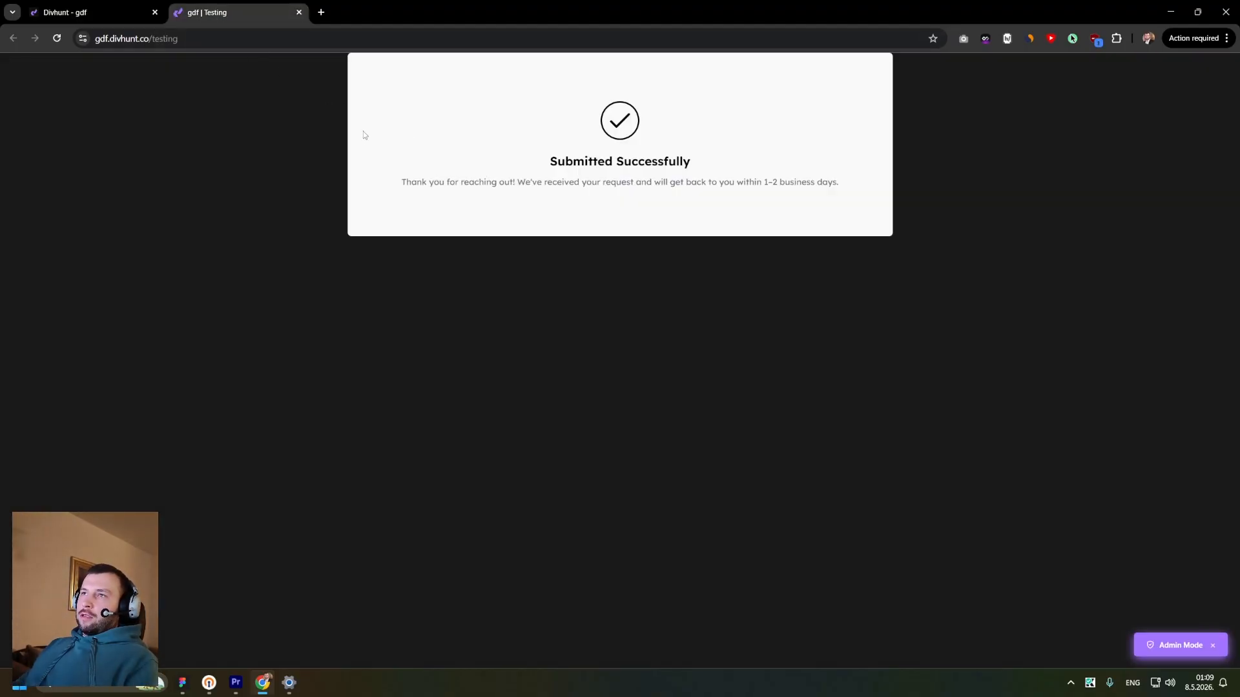
key(F5)
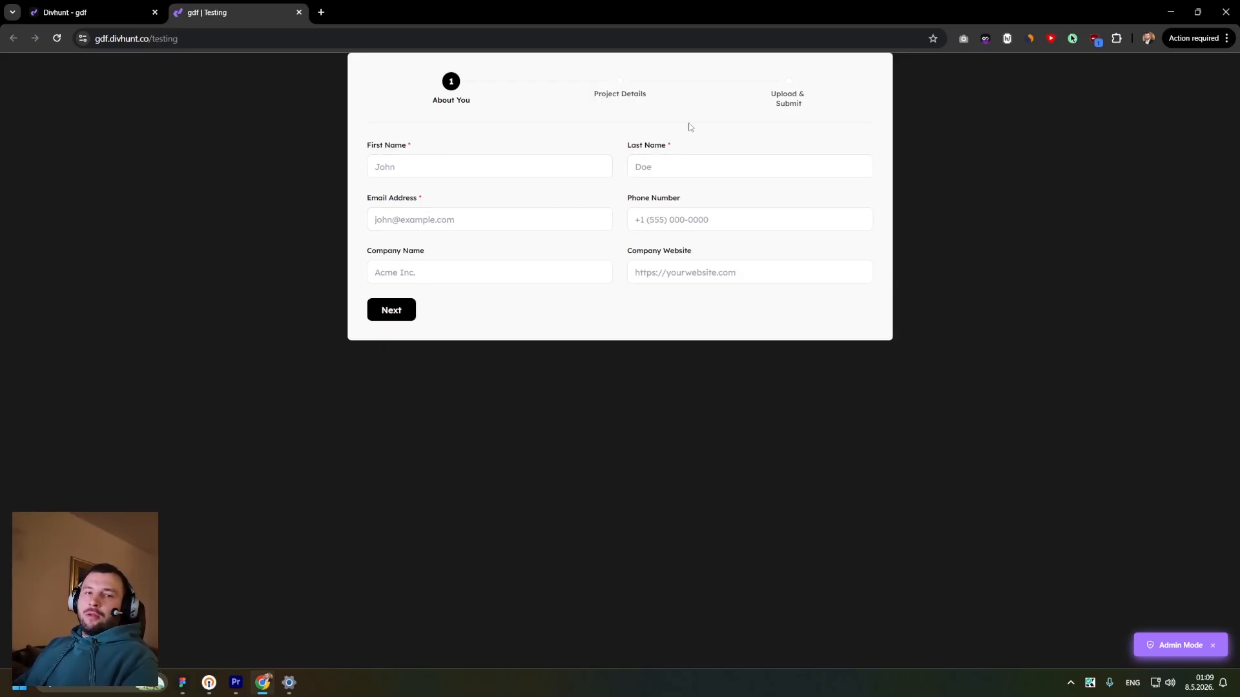
click(446, 167)
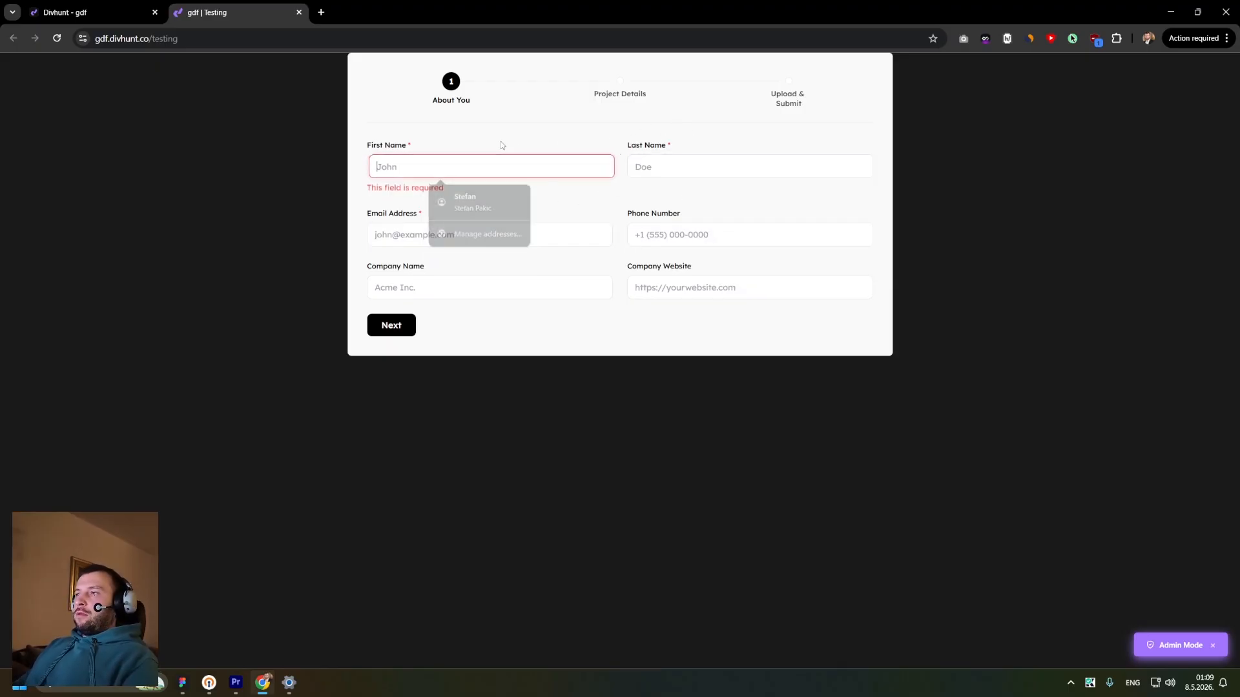
click(491, 166)
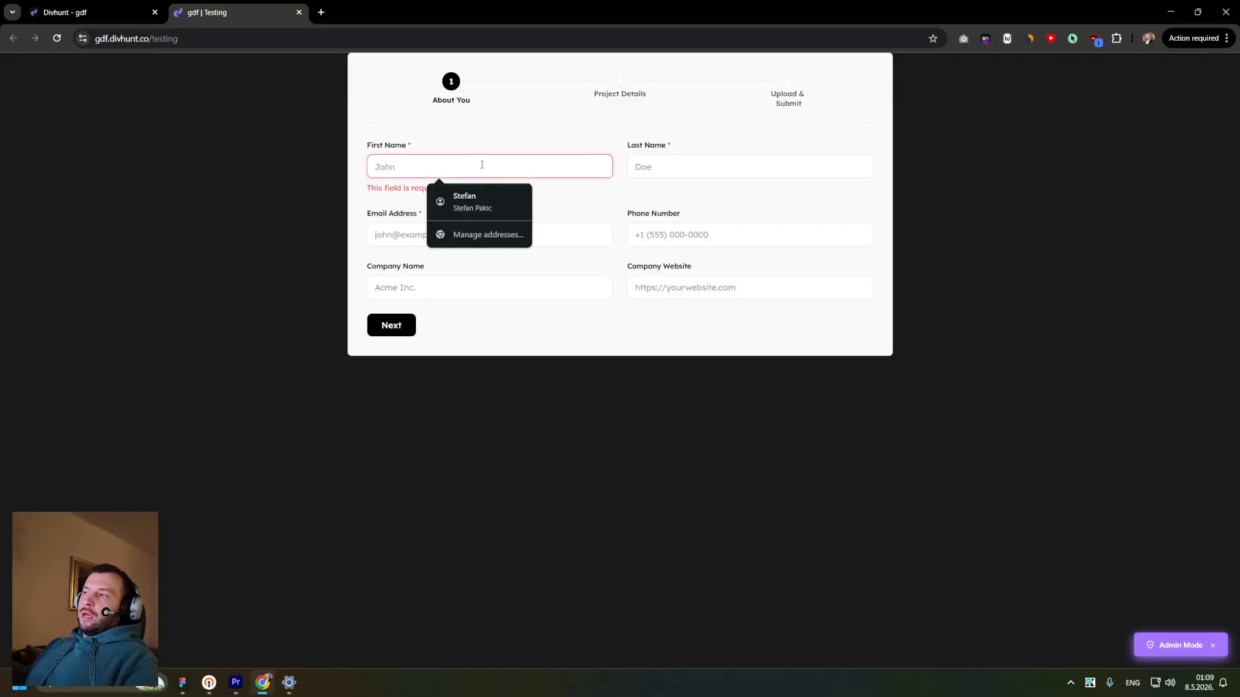
click(568, 193)
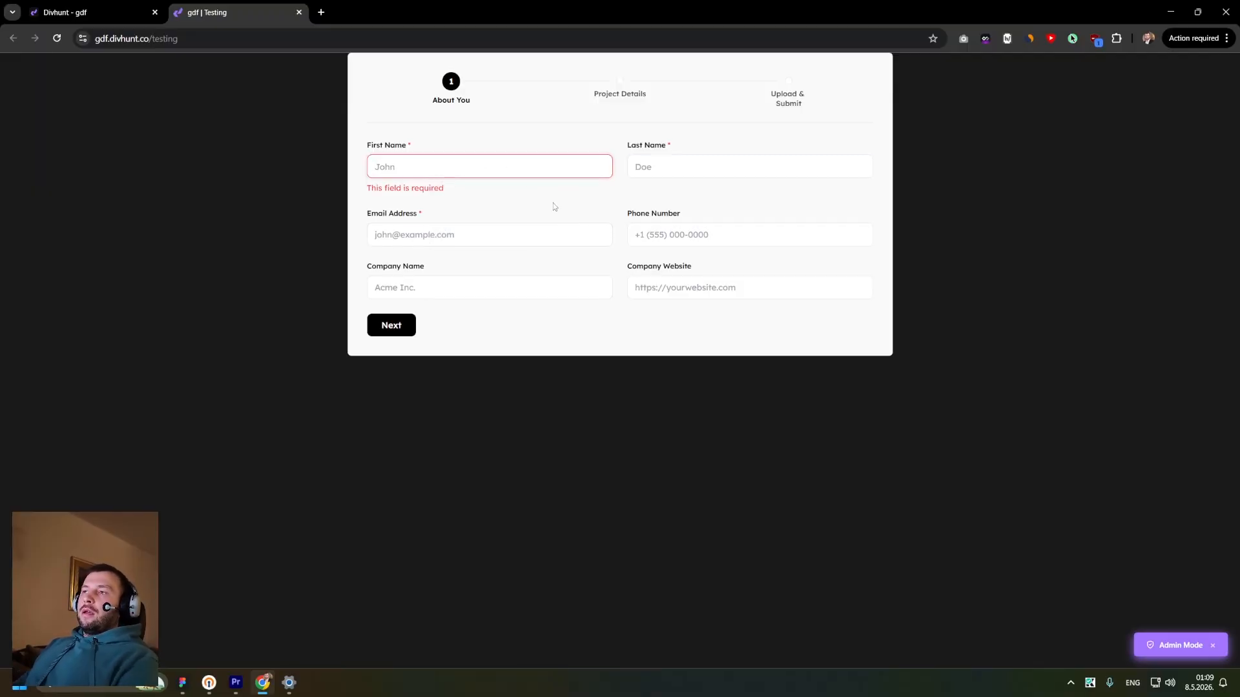
- Open developer tools and inspect the form's text input and active progress step circle styles
key(F12)
click(846, 62)
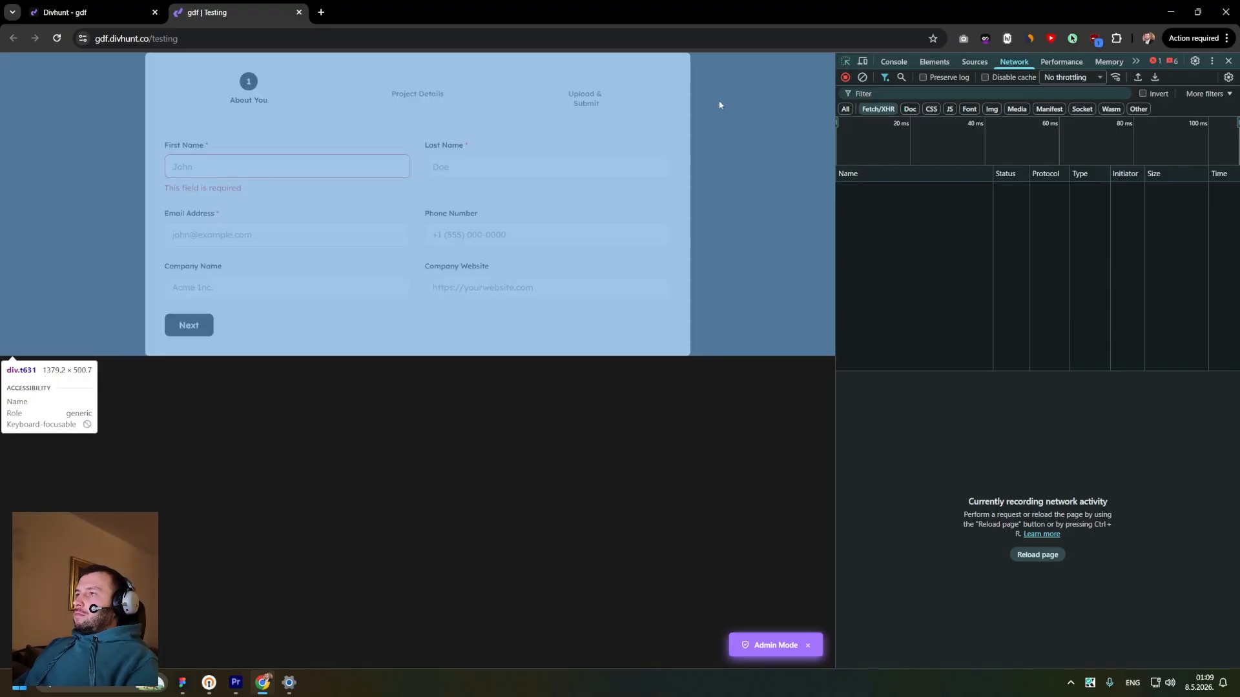
click(525, 160)
scroll(917, 232, up, 2)
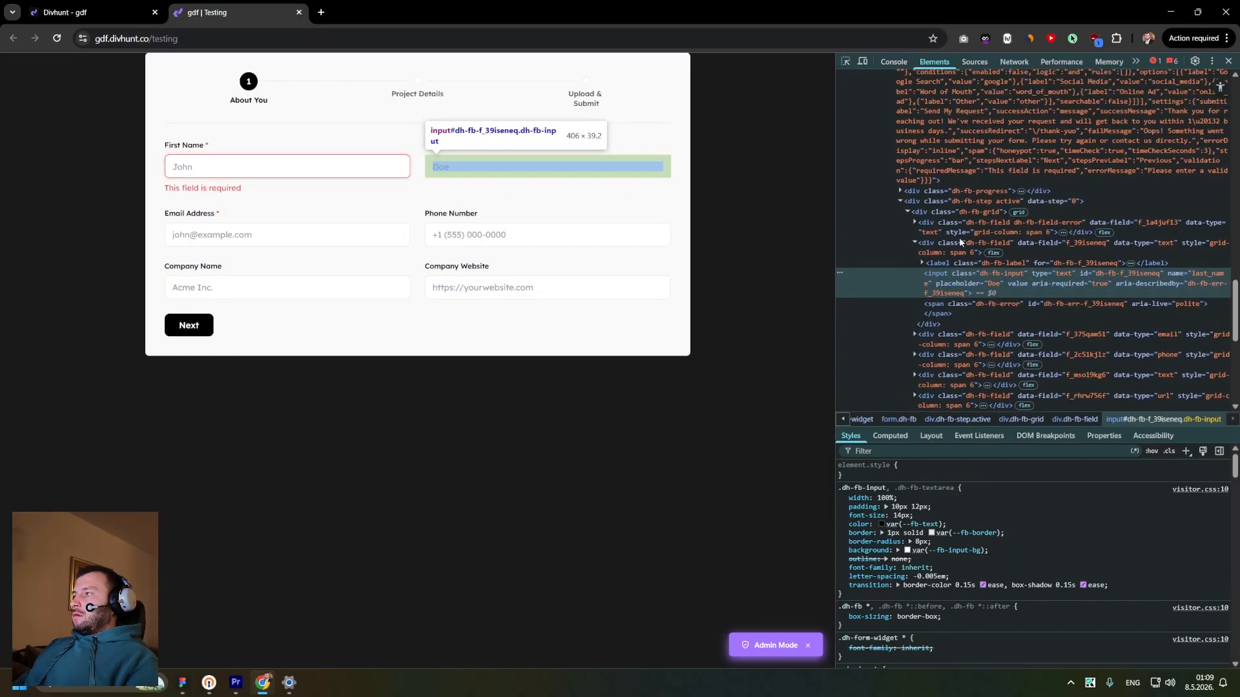
click(897, 488)
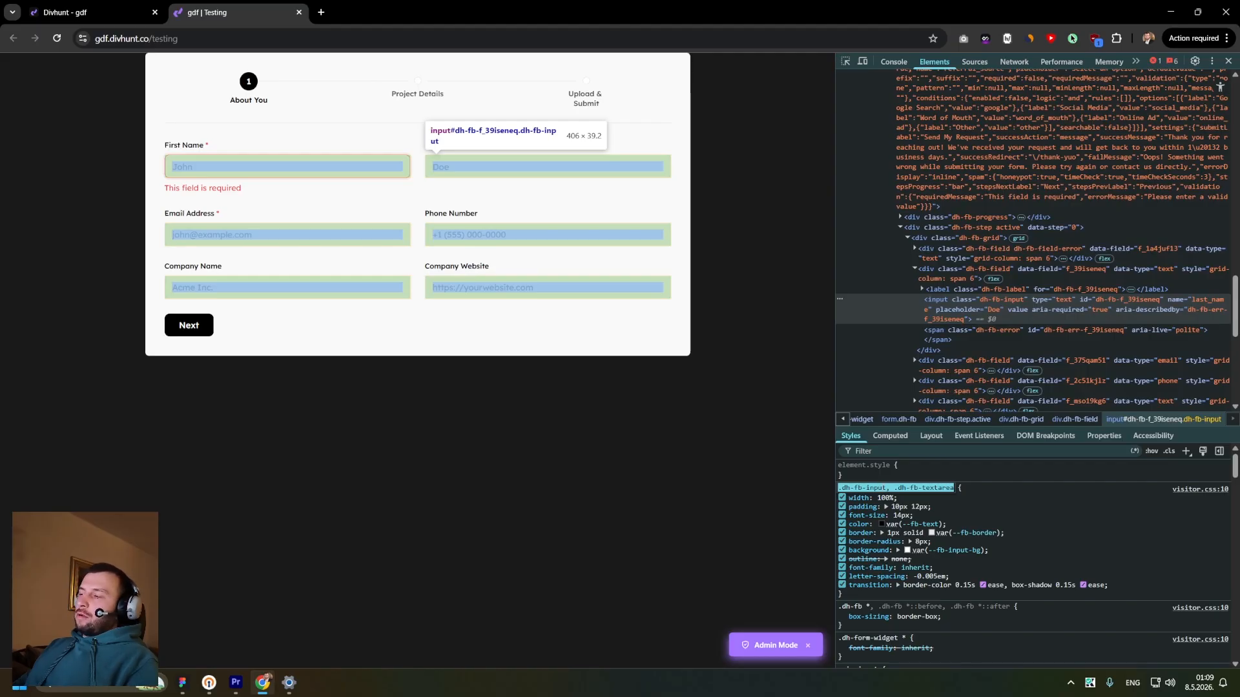
click(889, 491)
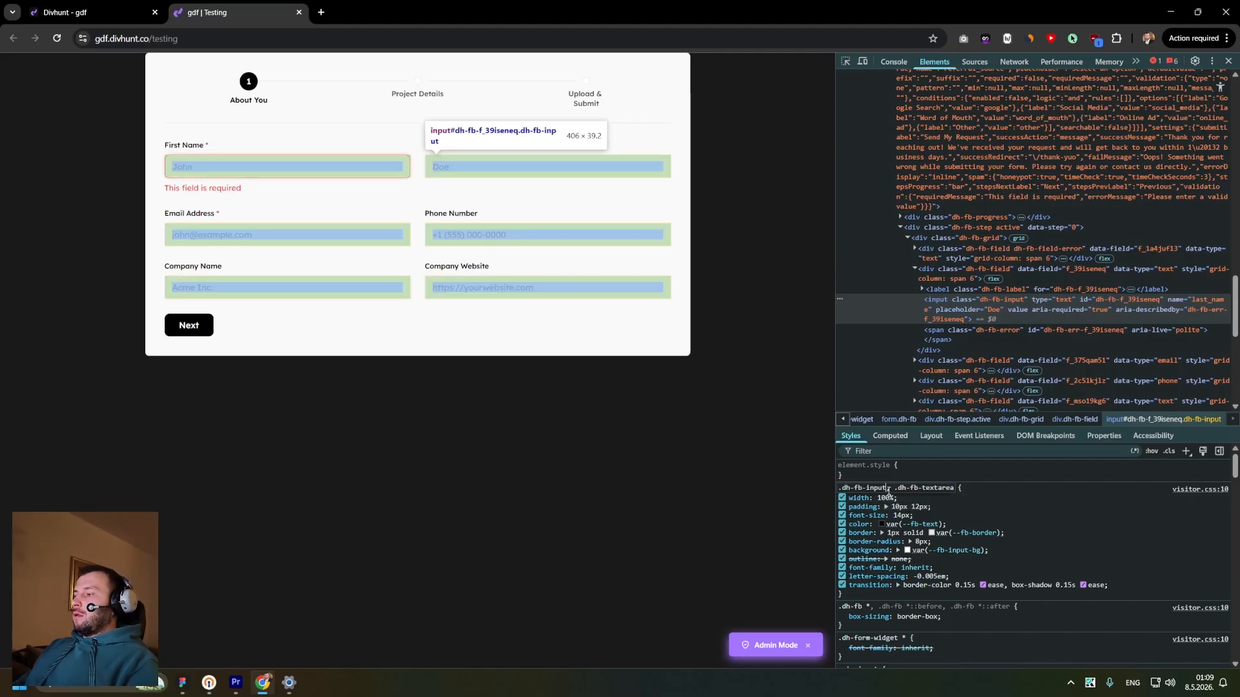
triple_click(888, 489)
double_click(889, 488)
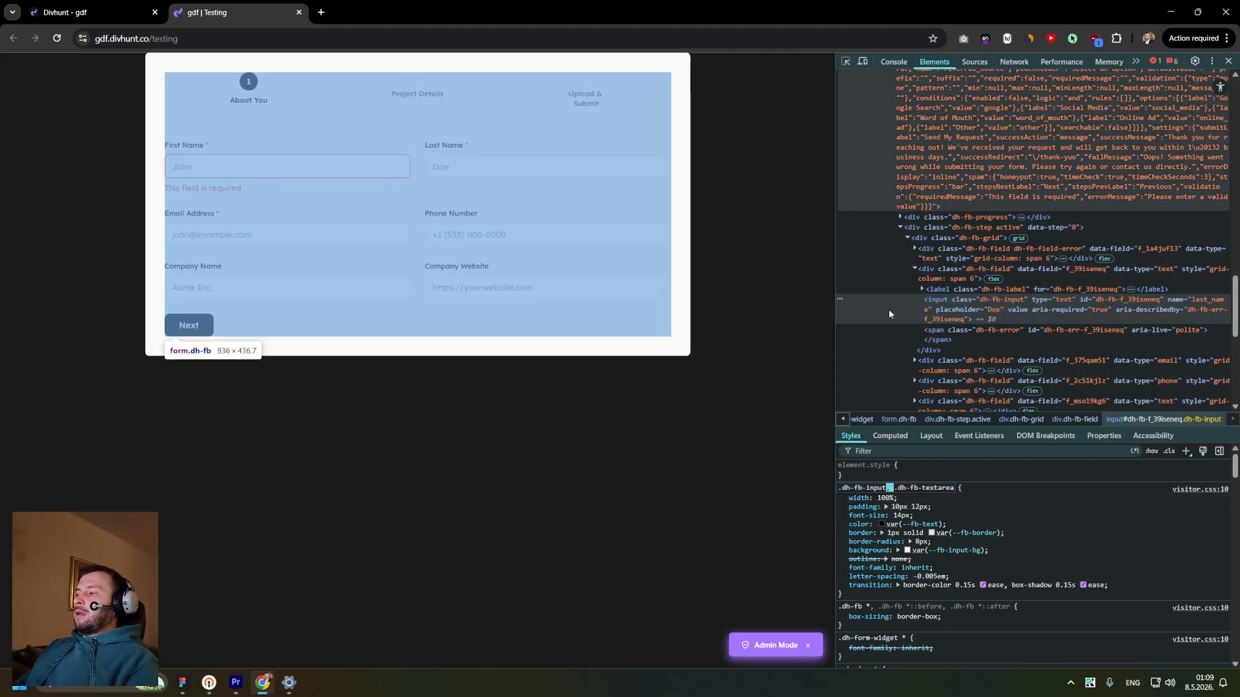
click(845, 62)
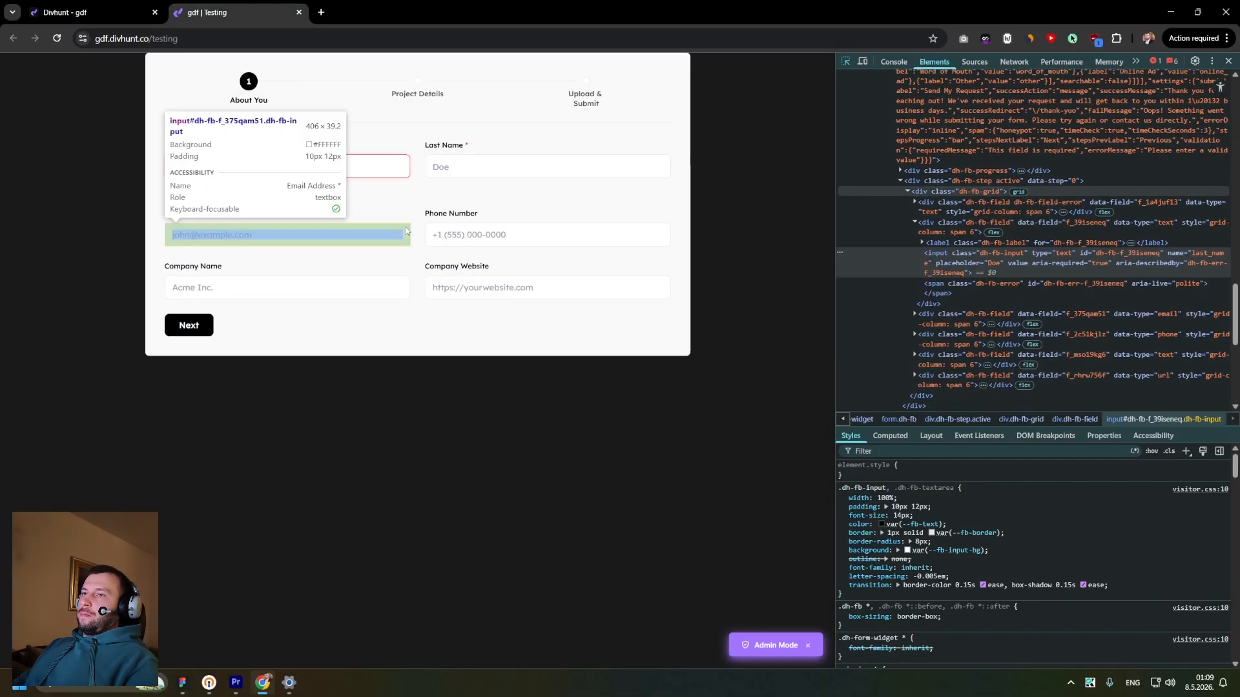
click(249, 81)
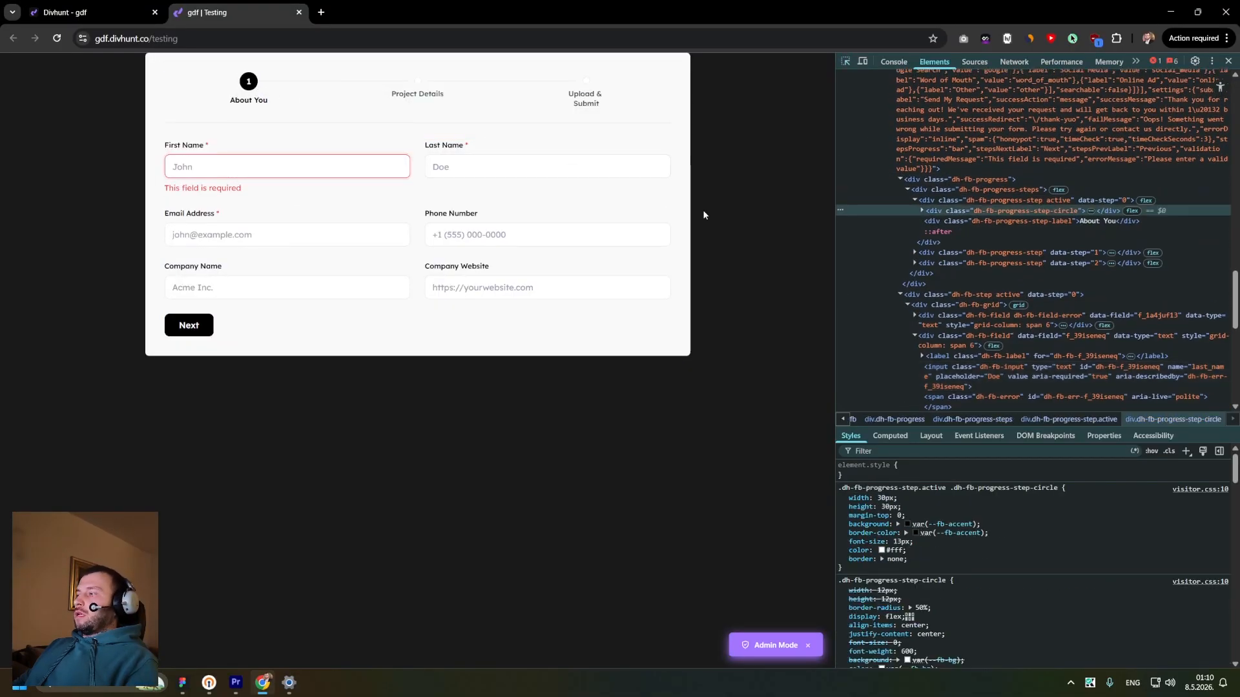
click(894, 489)
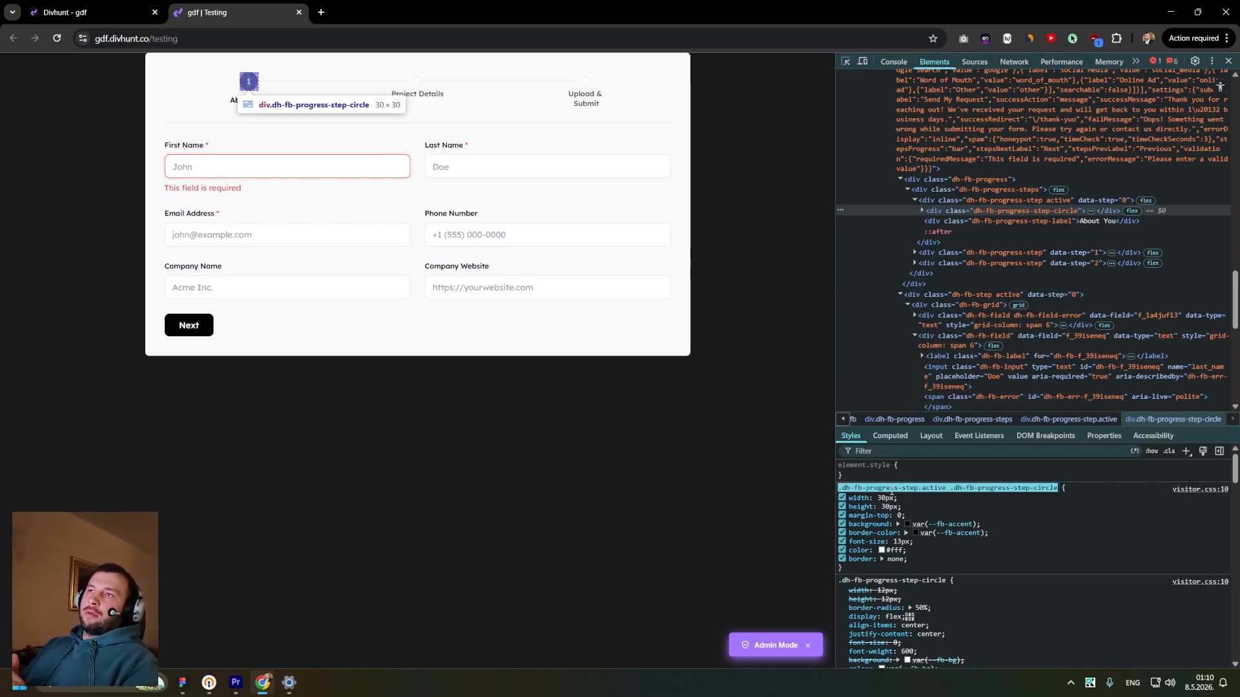
- Return to the builder, go back to the form settings, and review its CMS, Integrations and General tabs
click(41, 9)
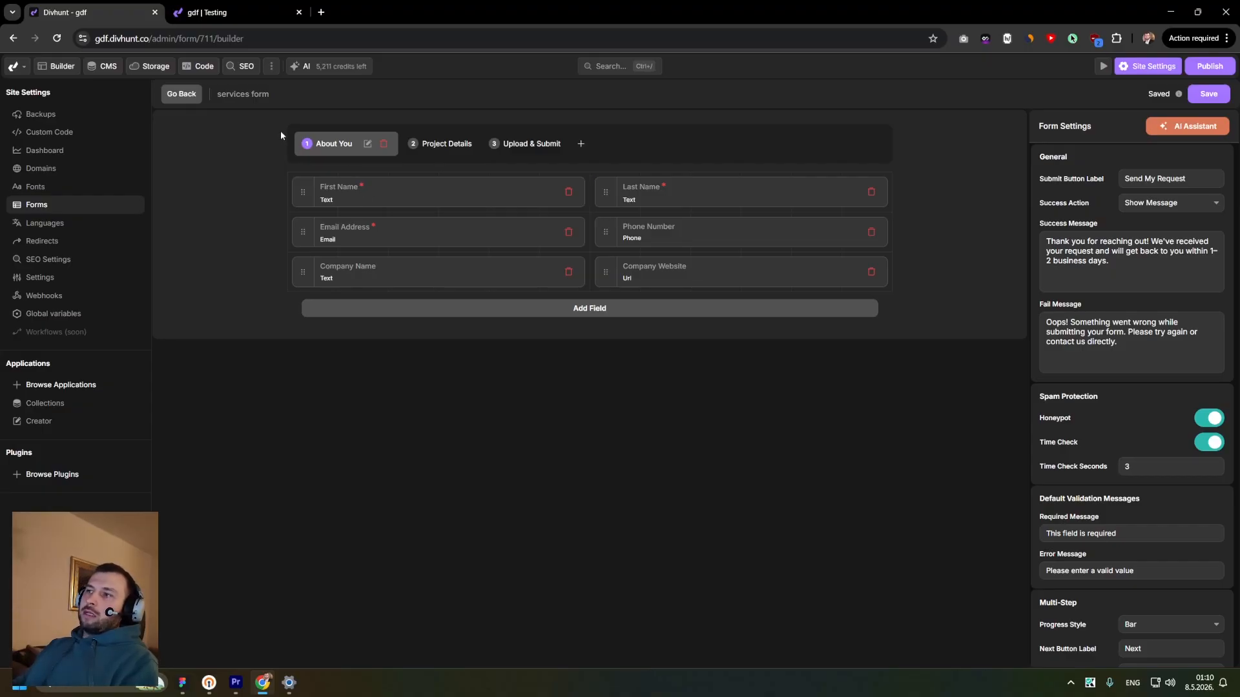
key(ctrl+Tab)
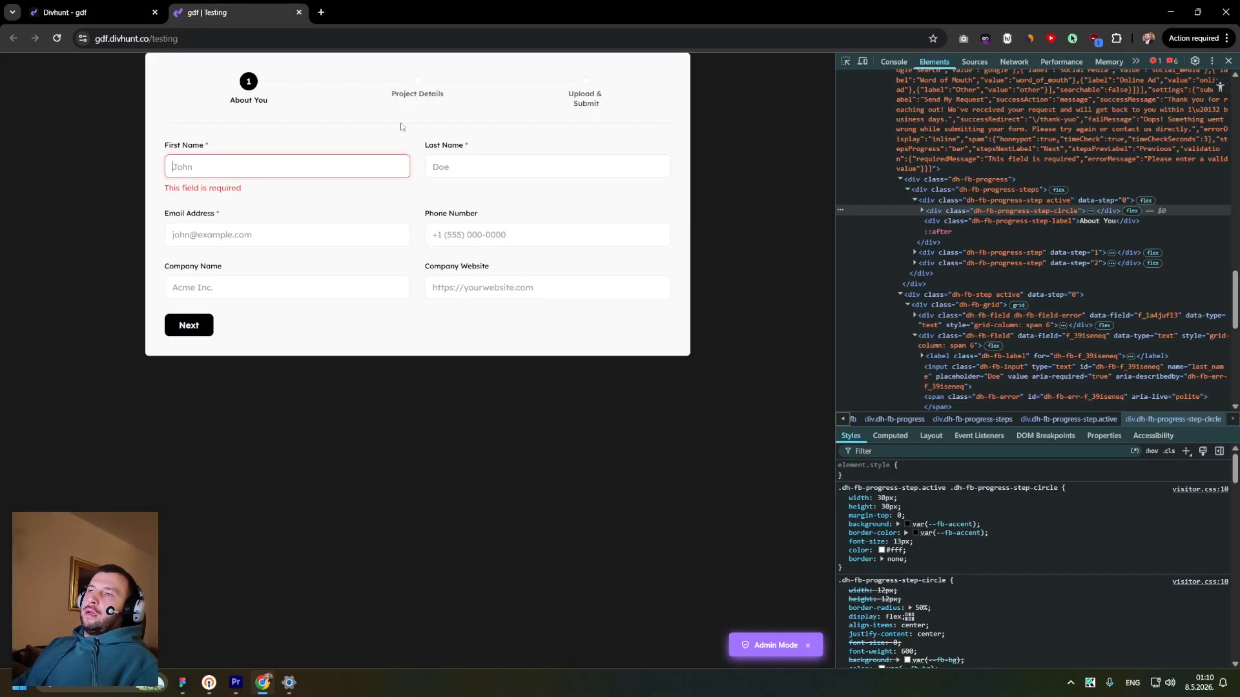
key(ctrl+Tab)
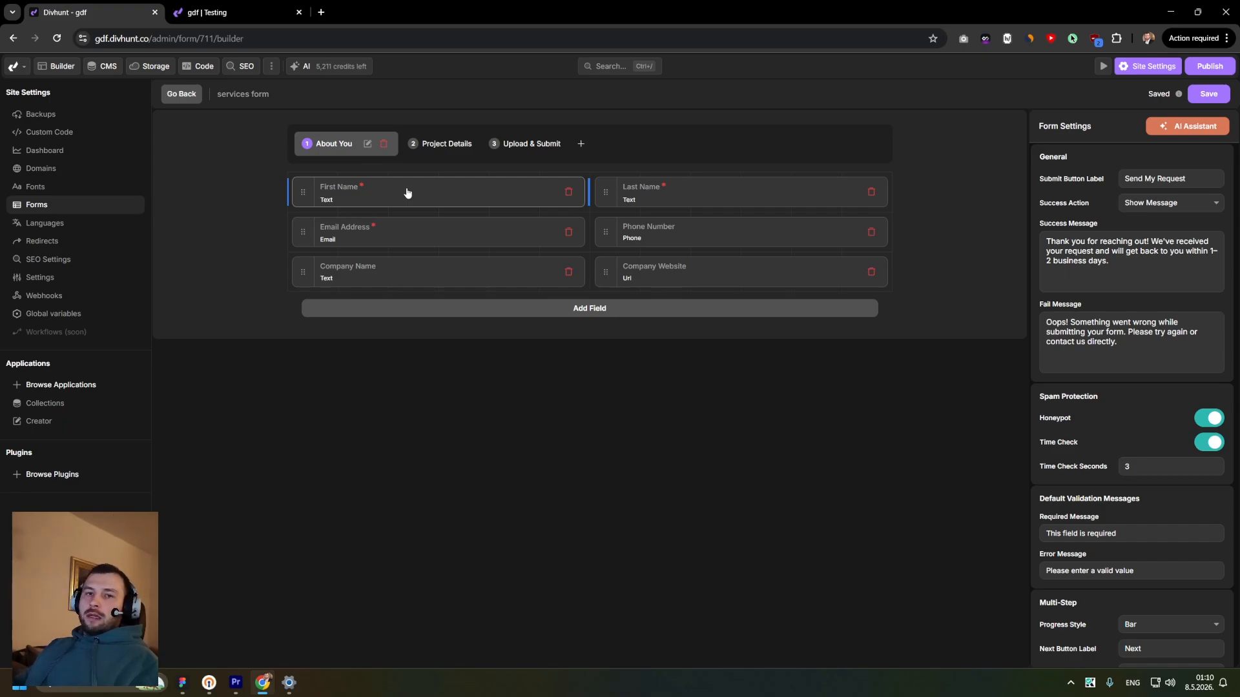
click(182, 95)
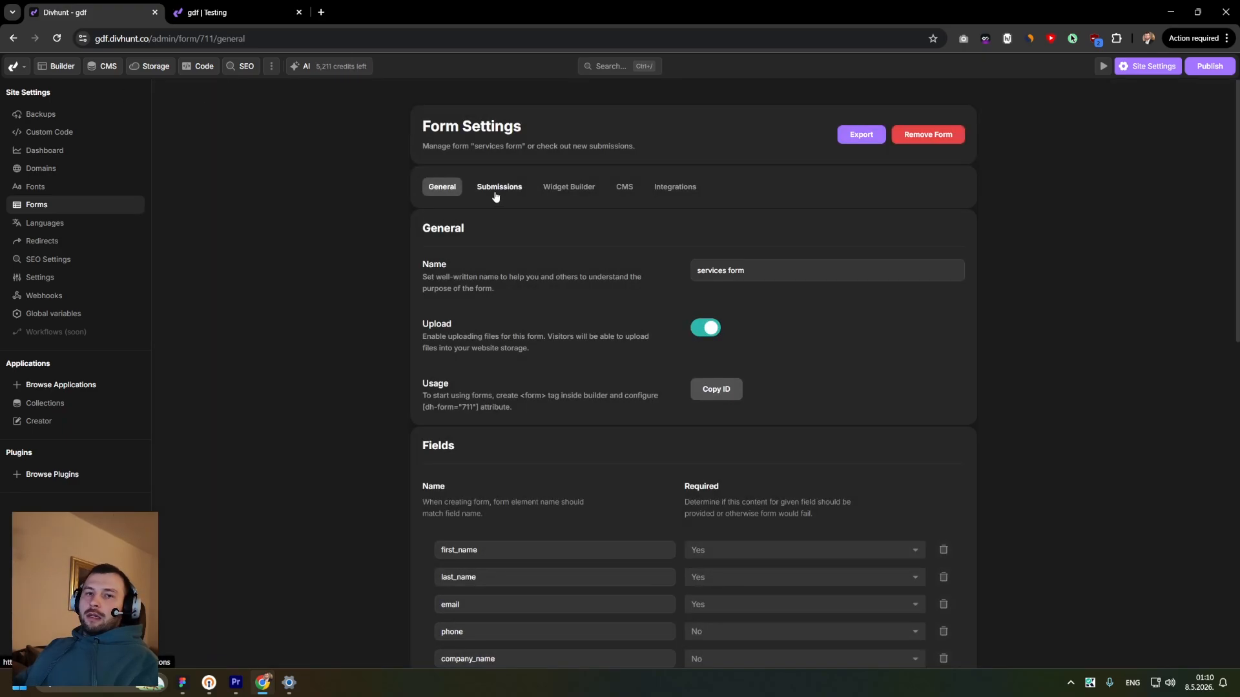
click(623, 188)
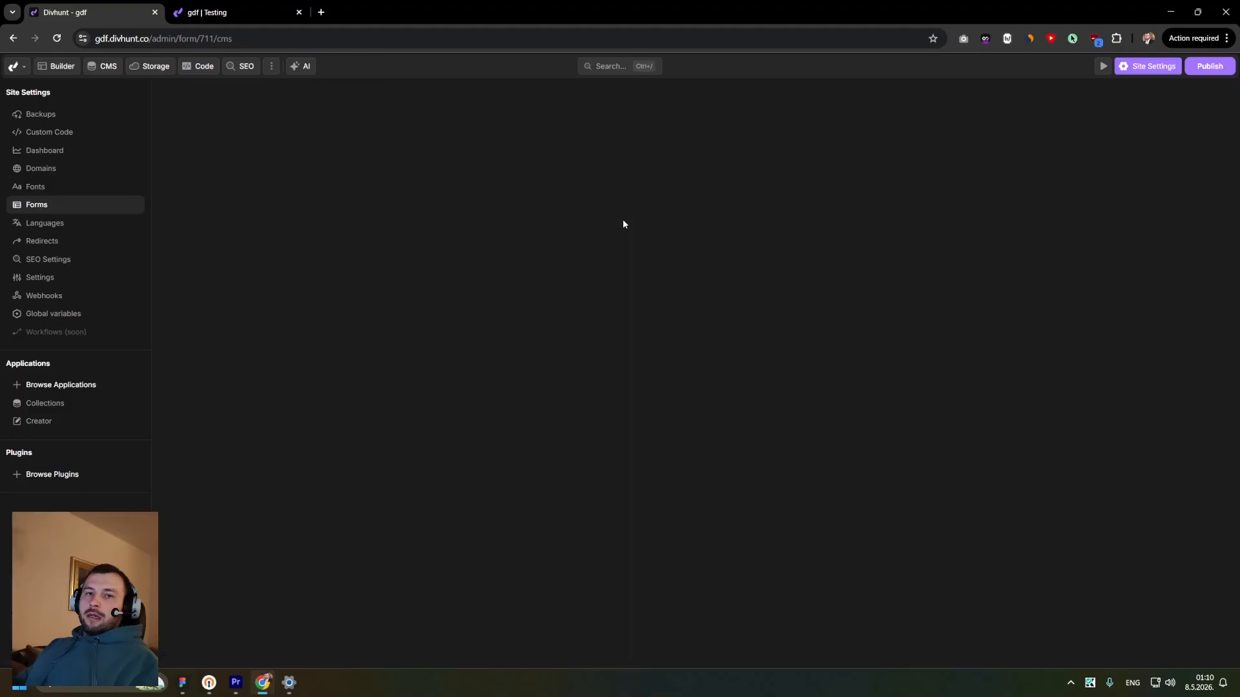
click(665, 189)
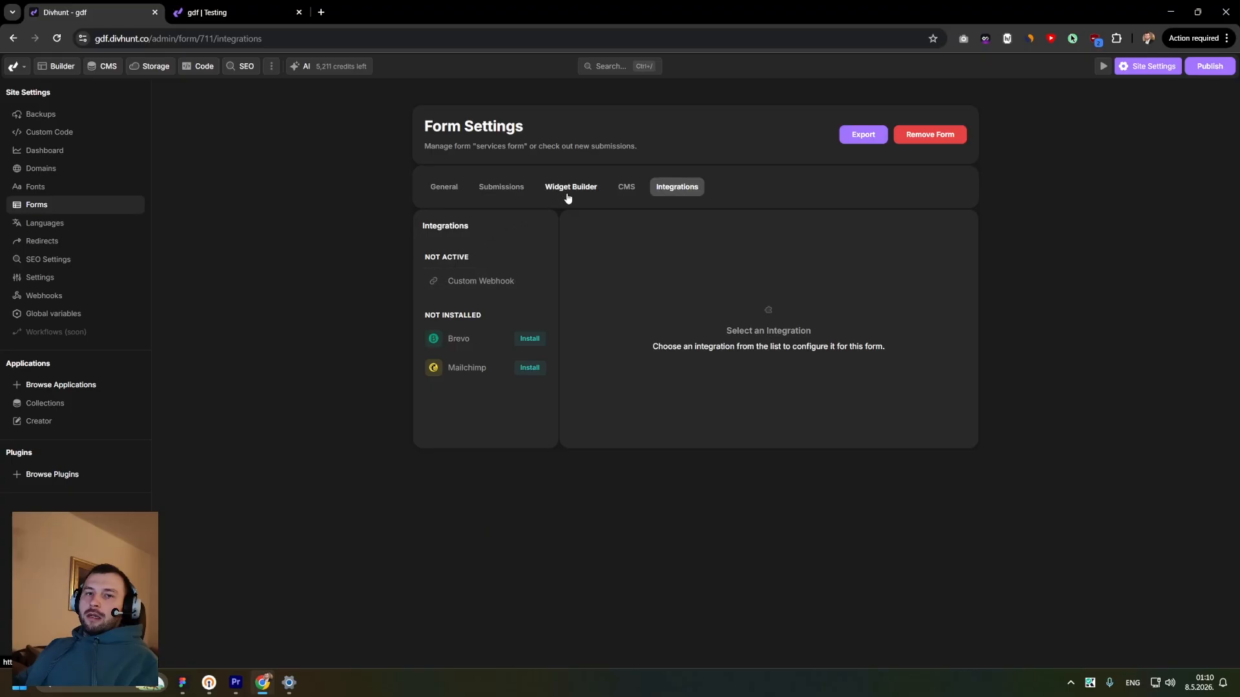
click(616, 193)
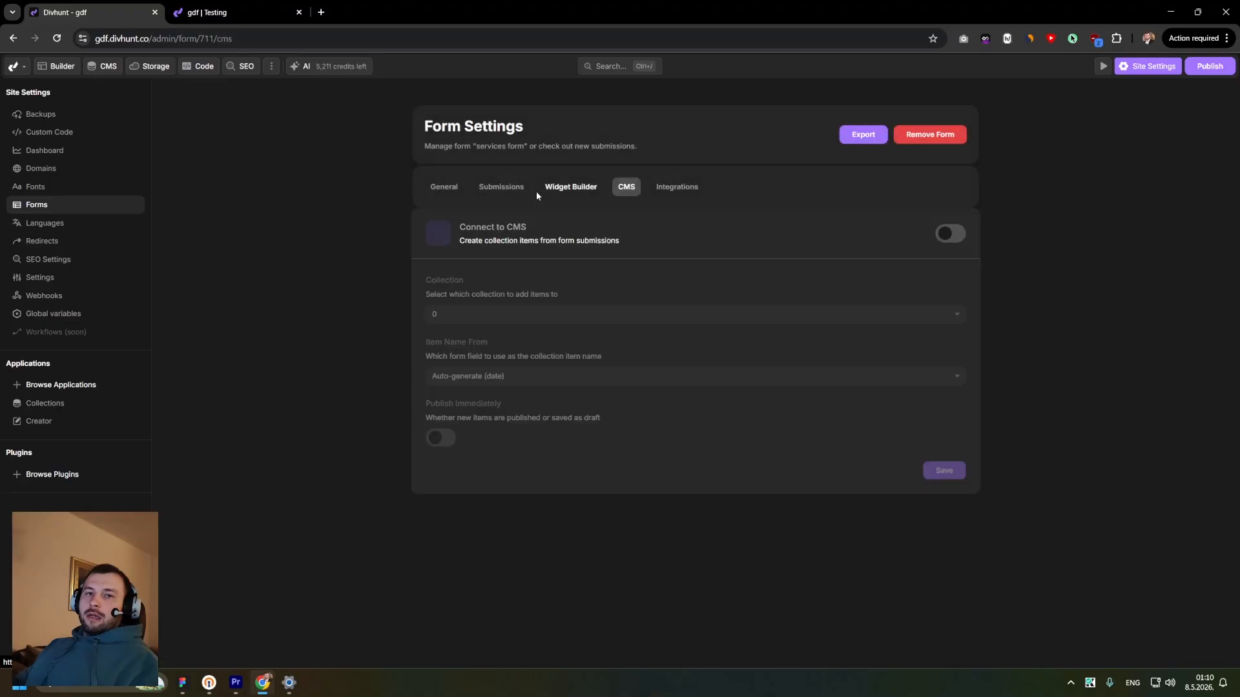
click(445, 191)
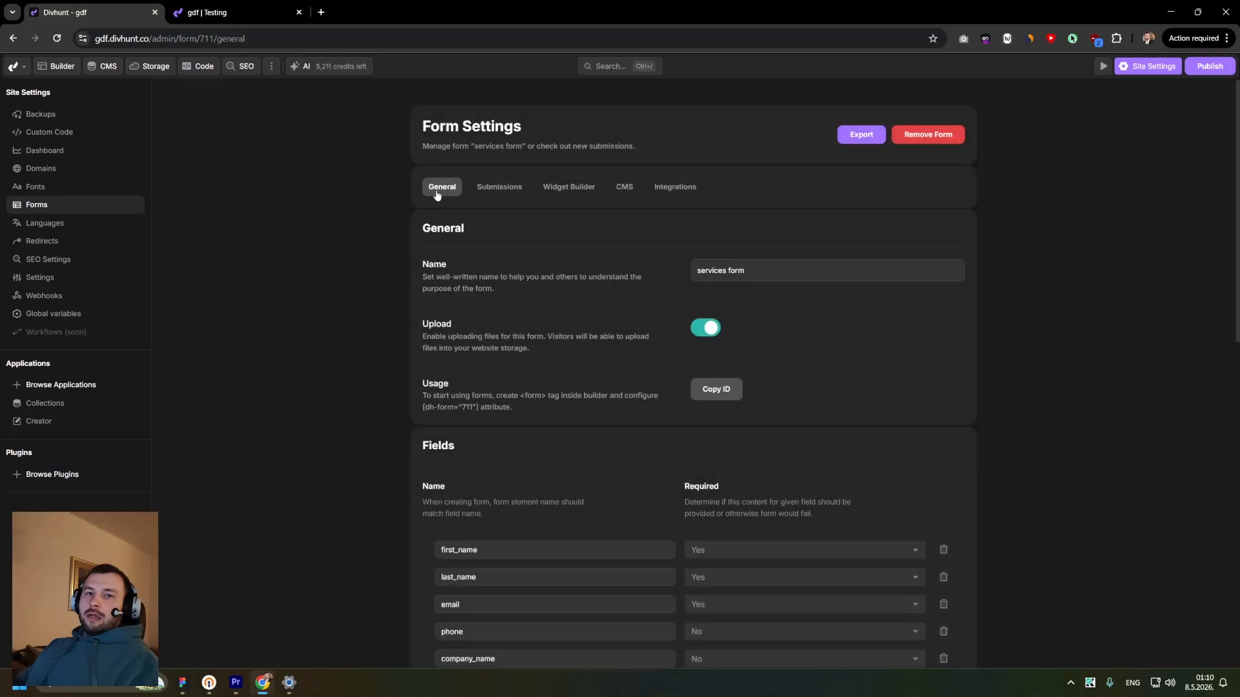